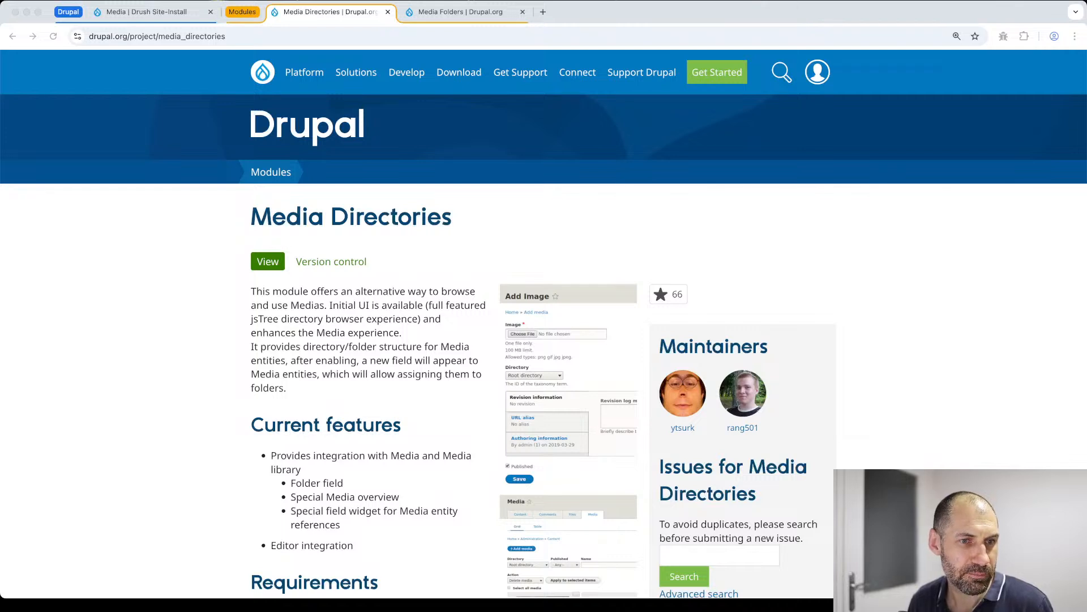
left_click(474, 246)
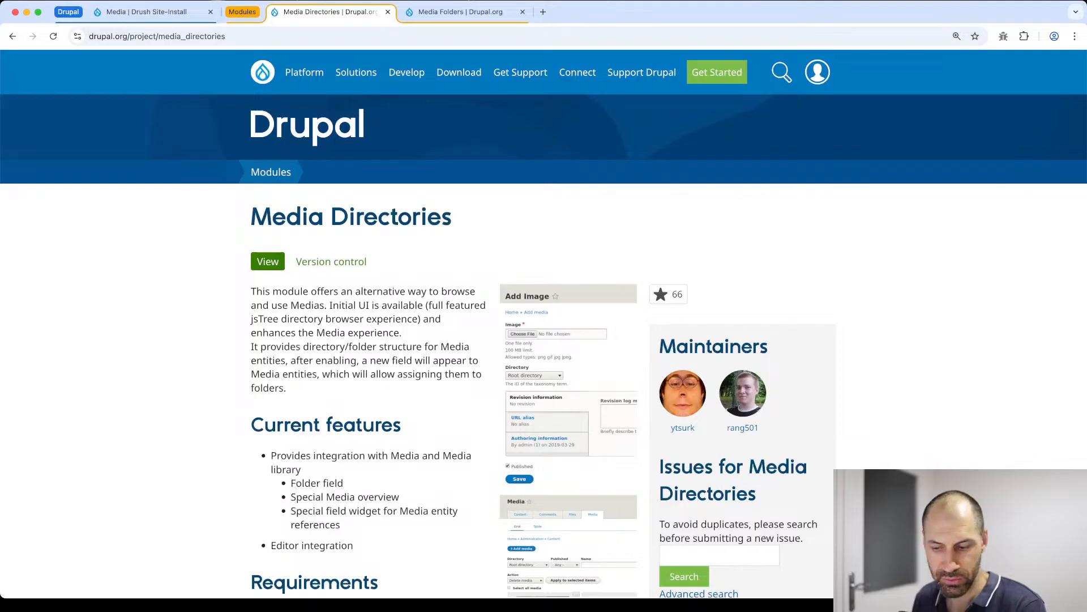
key("super+Tab")
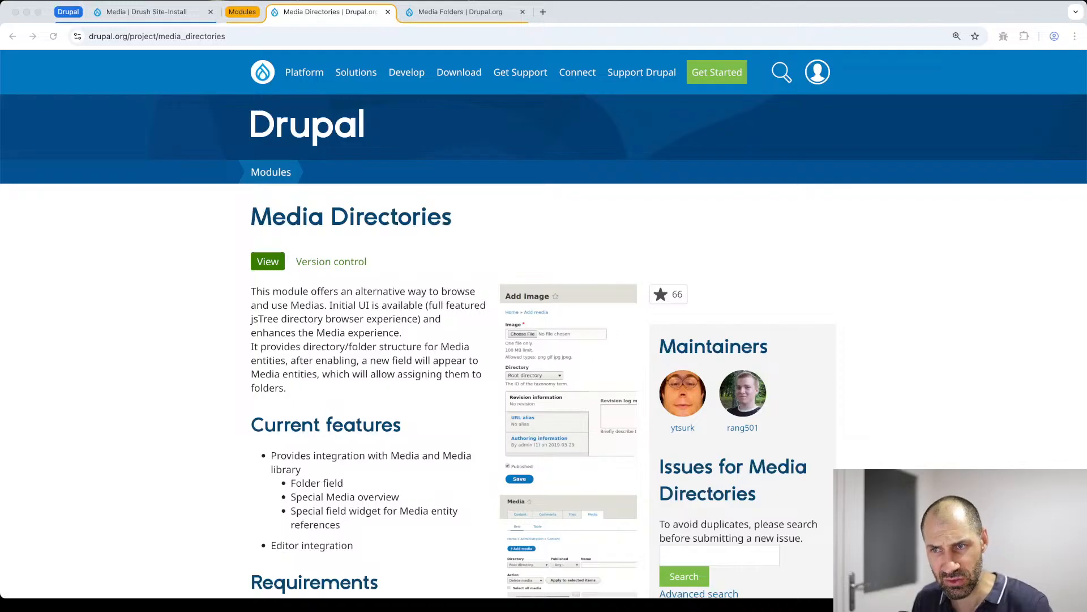
left_click(121, 396)
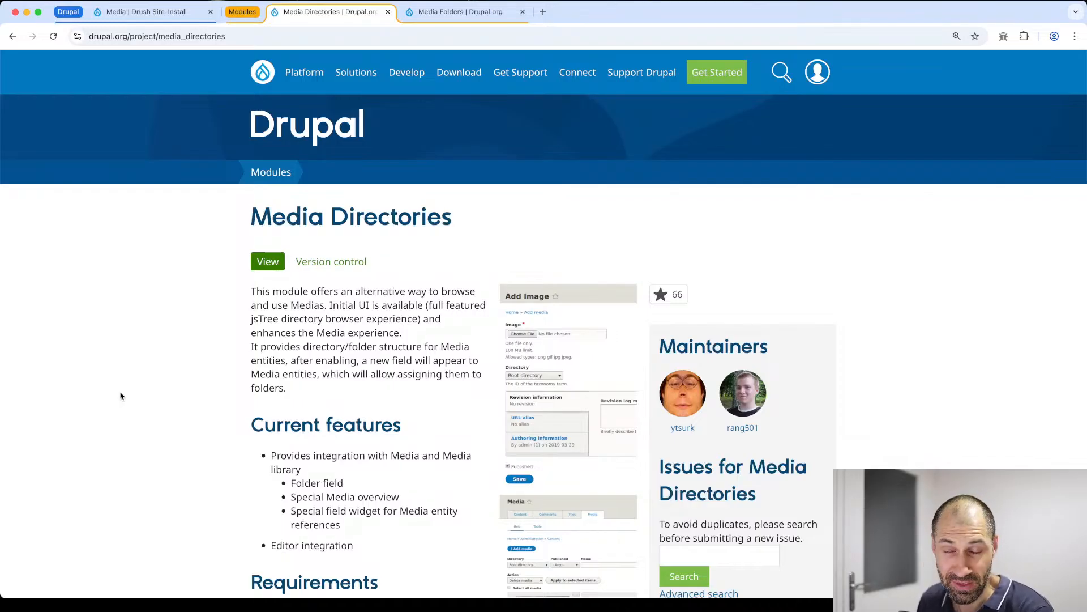
- Open the Drupal site's Extend page in a new browser tab and filter the module list by "media"
left_click(148, 12)
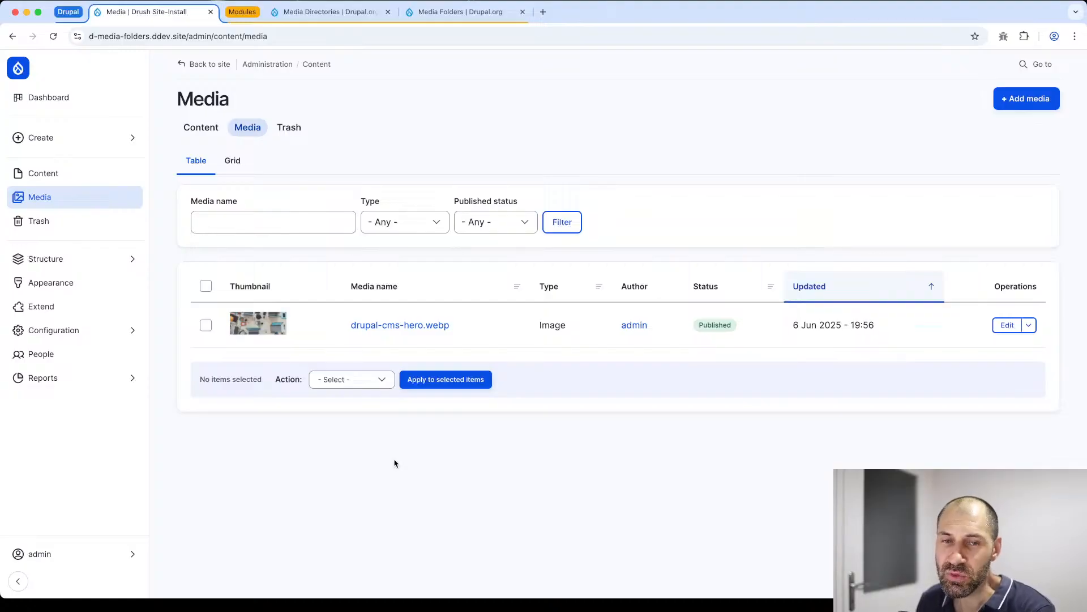
left_click(74, 315, "super")
left_click(254, 11)
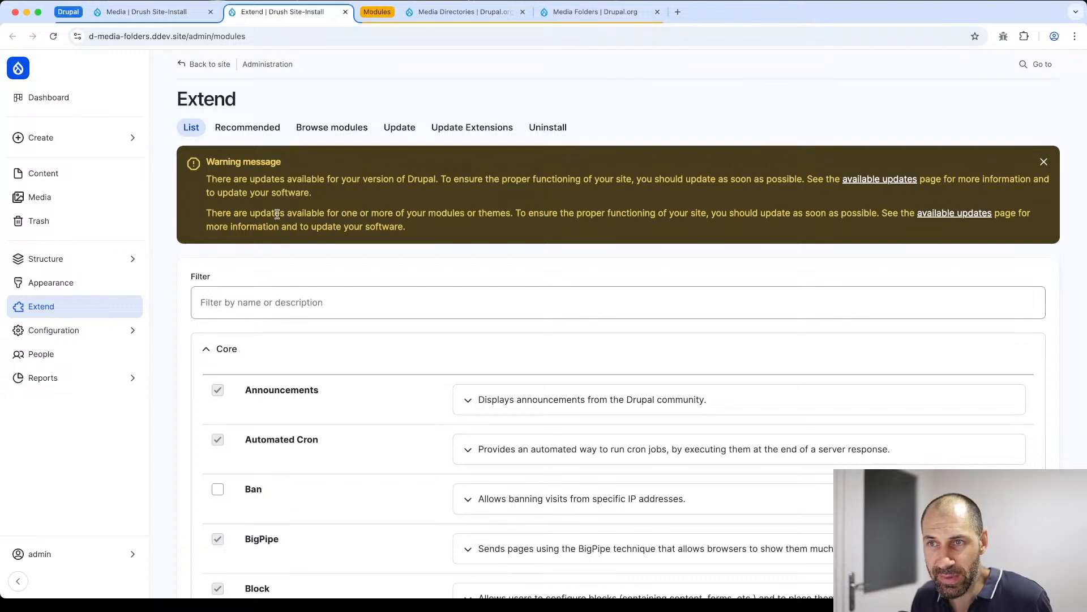
left_click(277, 300)
scroll(278, 300, "down", 2)
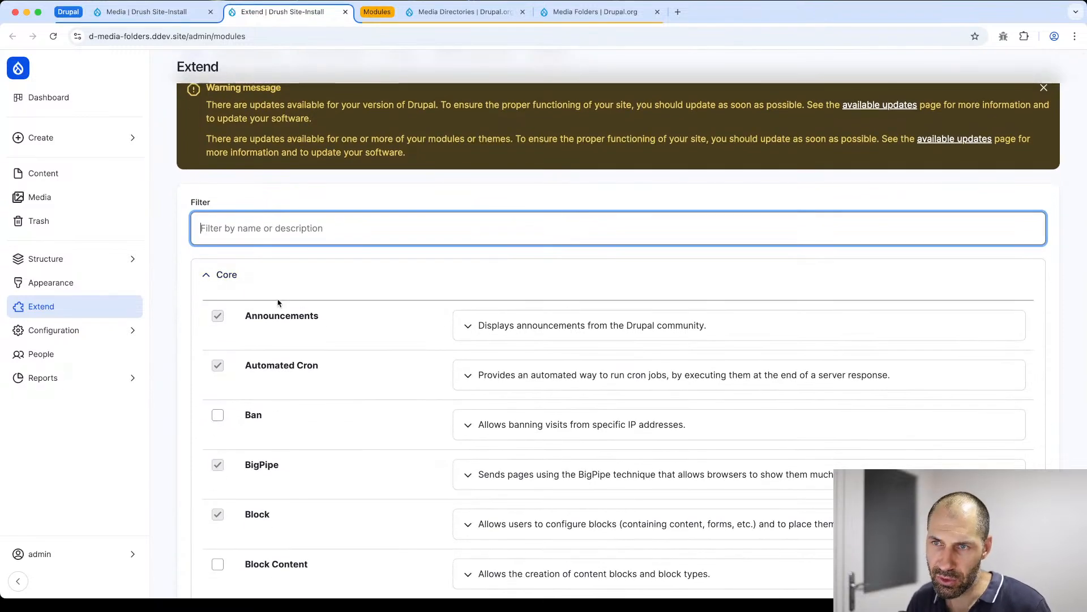
type("media")
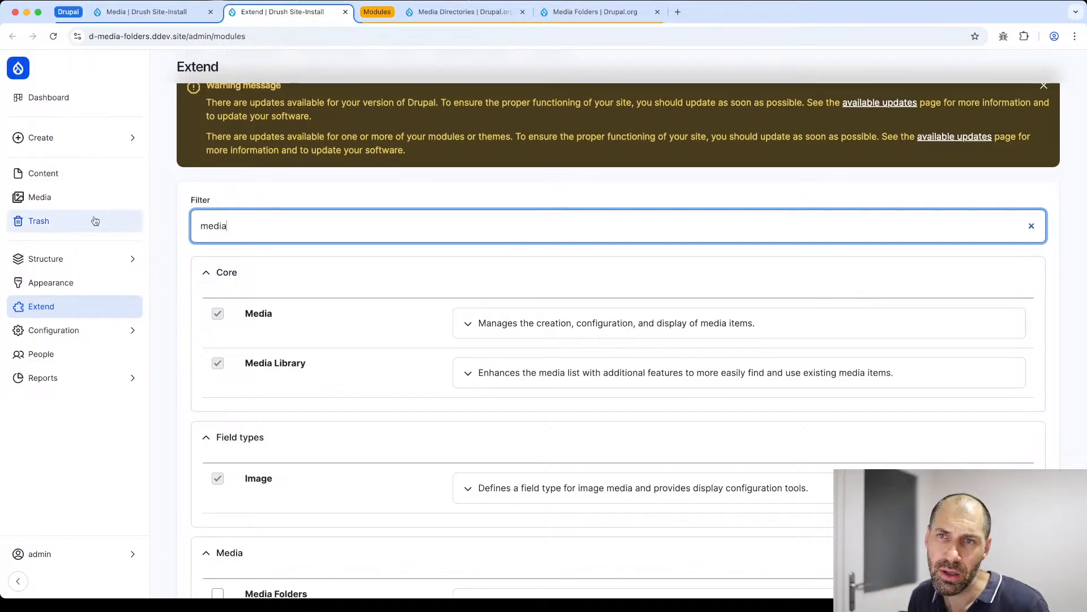
- Open the site's Media overview and view the media types offered by the Type filter
left_click(63, 174)
left_click(254, 127)
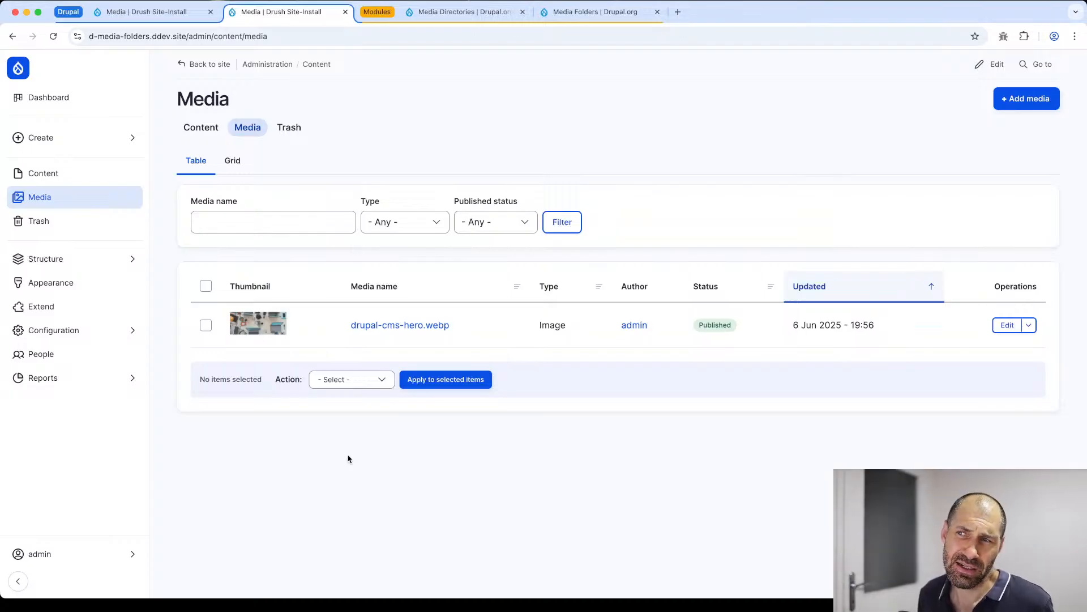
left_click(407, 220)
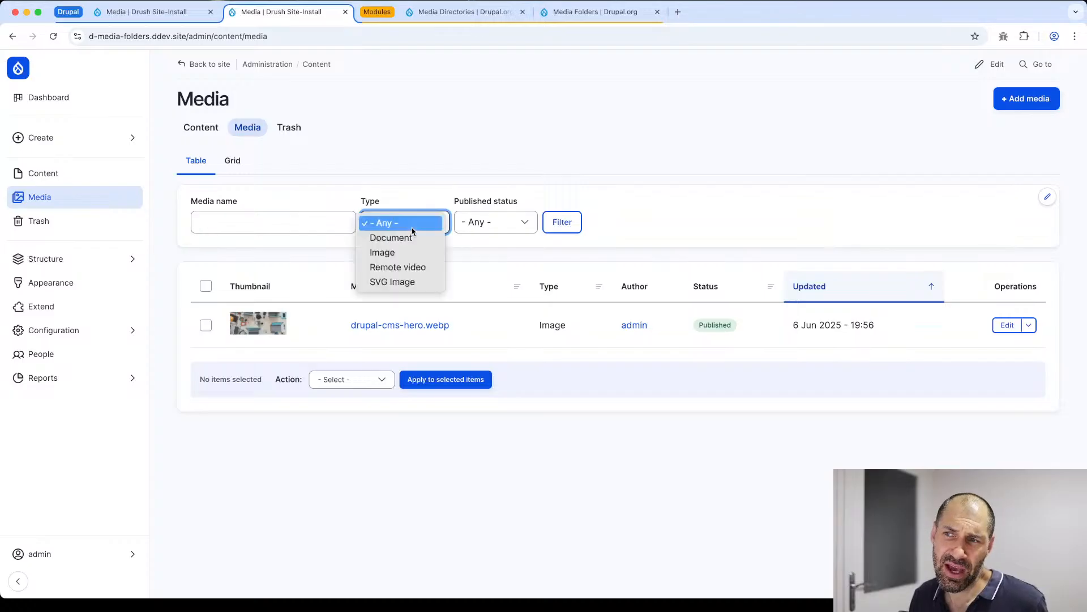
left_click(345, 505)
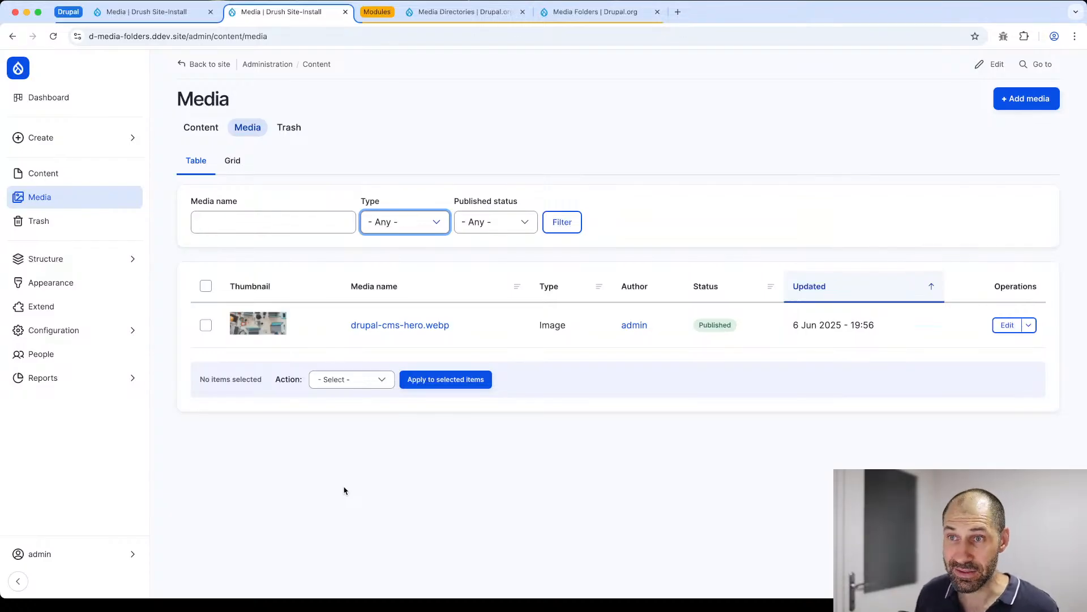
- Look at the Content and People overviews, and open the edit form of the drupal-cms-hero.webp media item
left_click(201, 127)
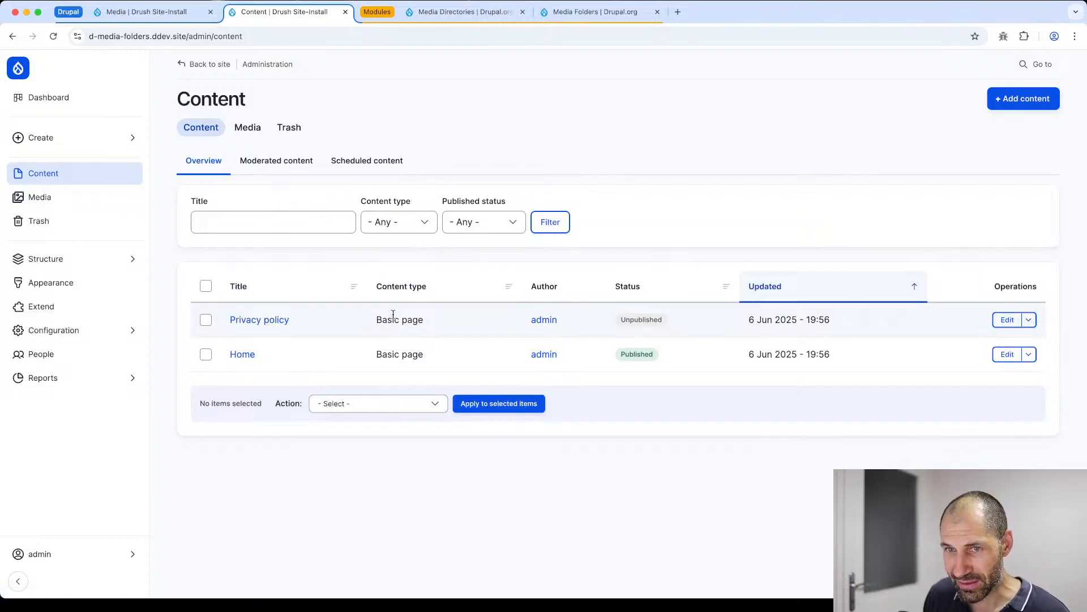
left_click(66, 354)
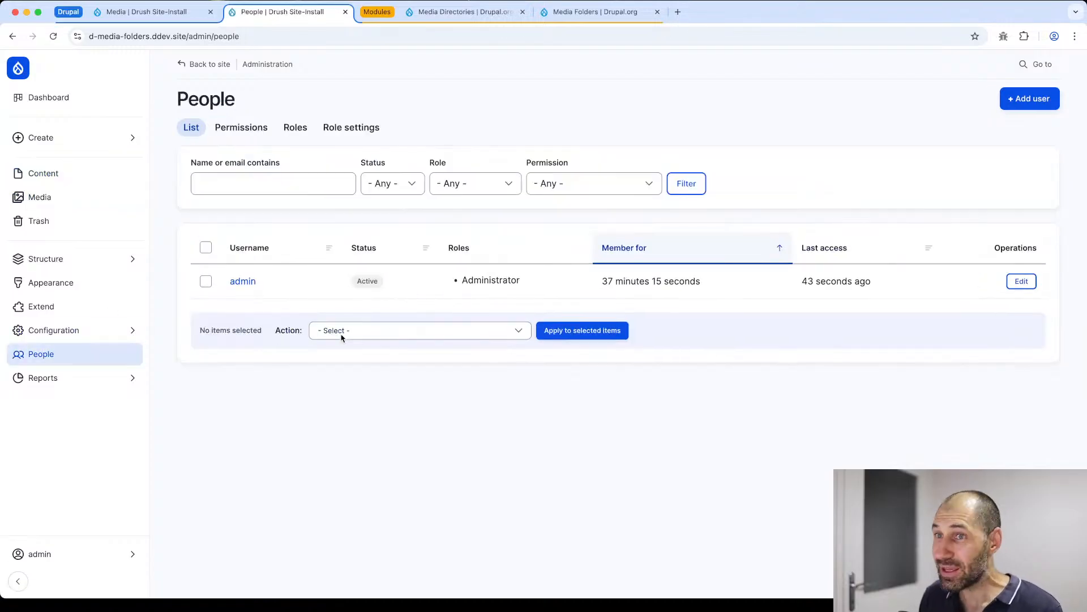
key("super+Left")
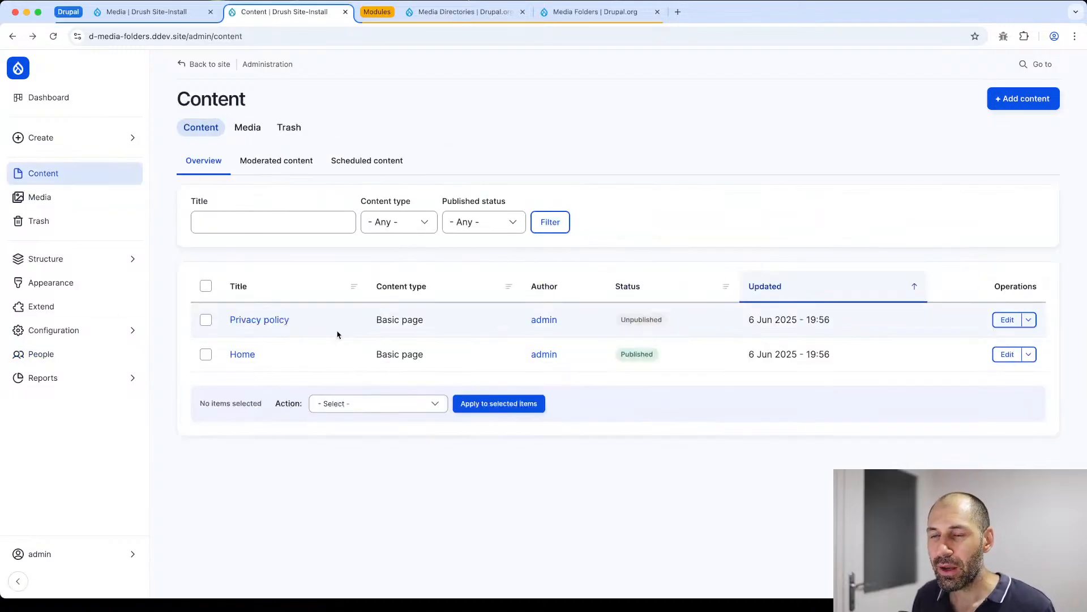
key("super+Left")
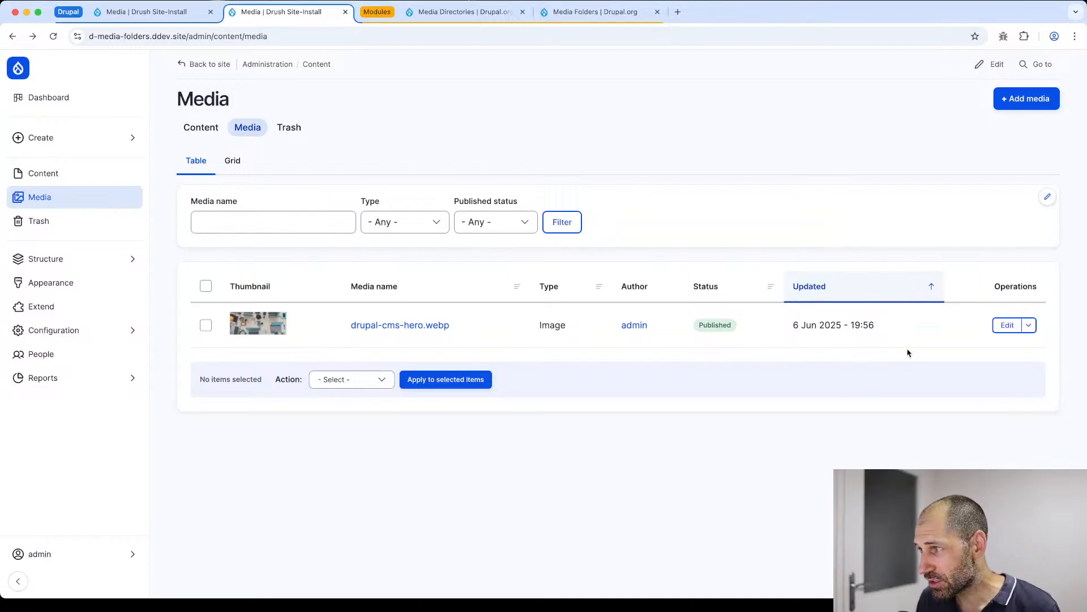
left_click(1008, 325)
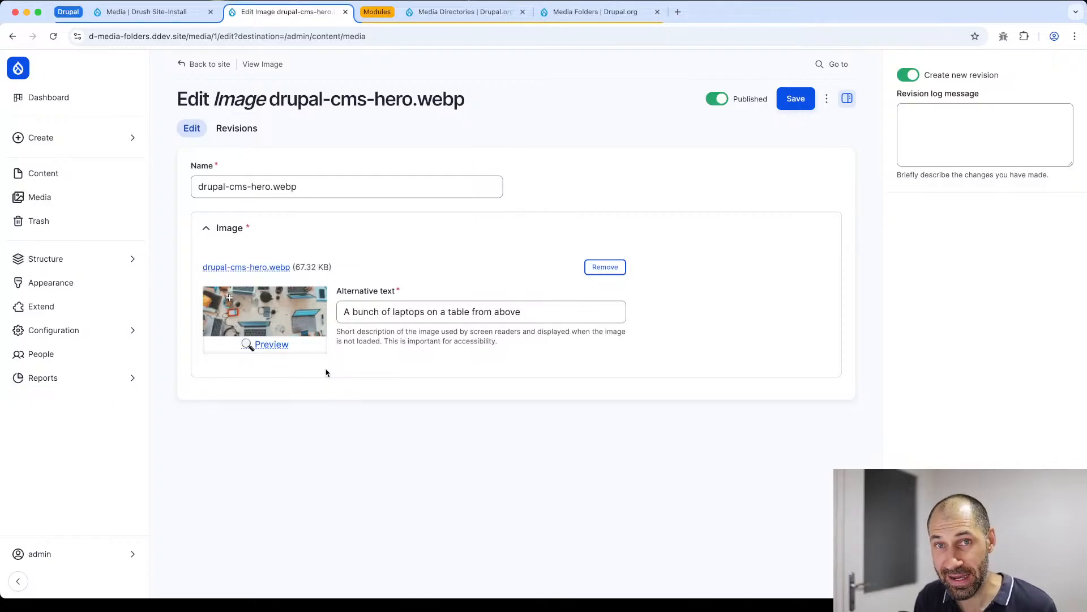
- Review the requirements, project information and releases on the Media Directories project page on drupal.org
left_click(487, 12)
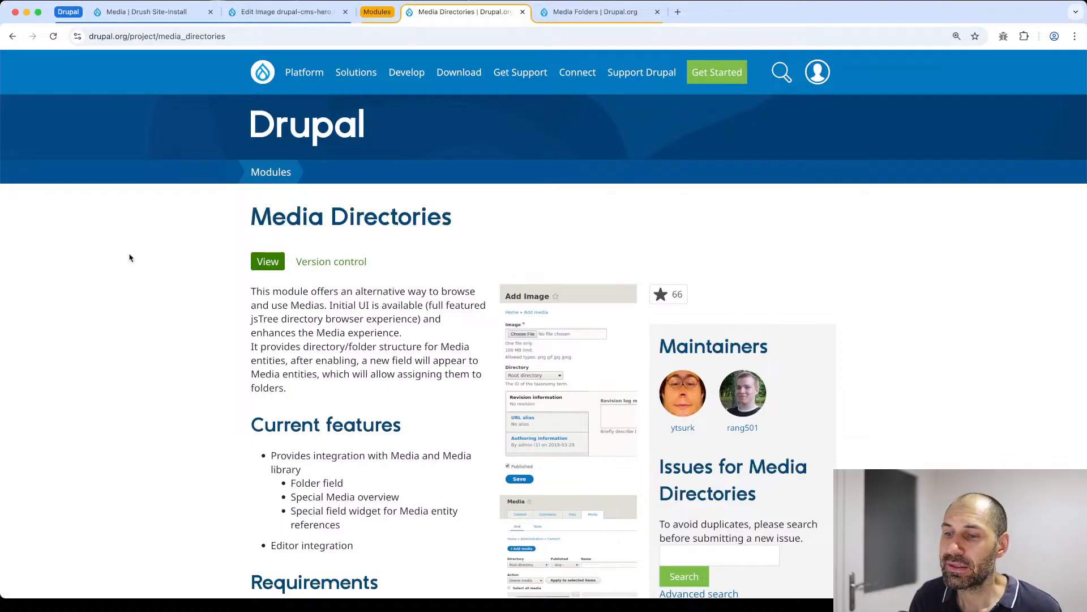
scroll(339, 290, "down", 10)
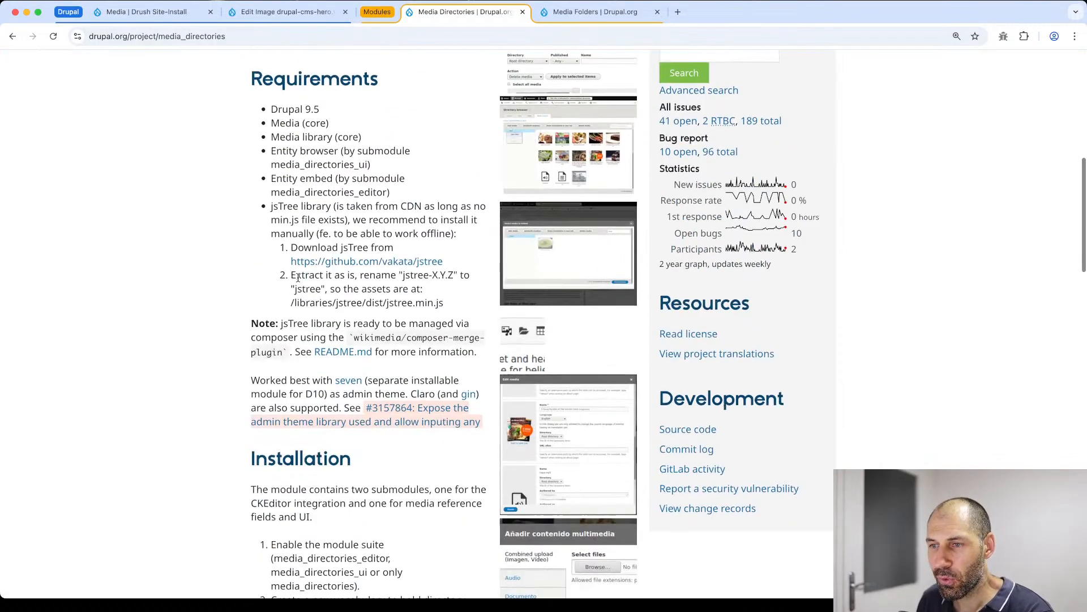
scroll(297, 278, "down", 15)
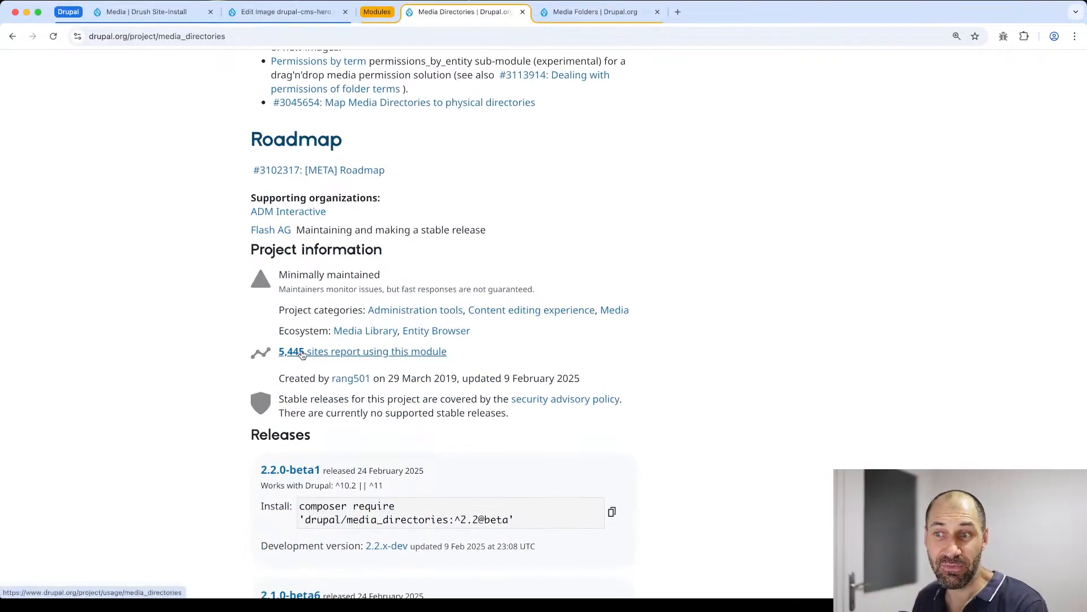
scroll(302, 354, "down", 5)
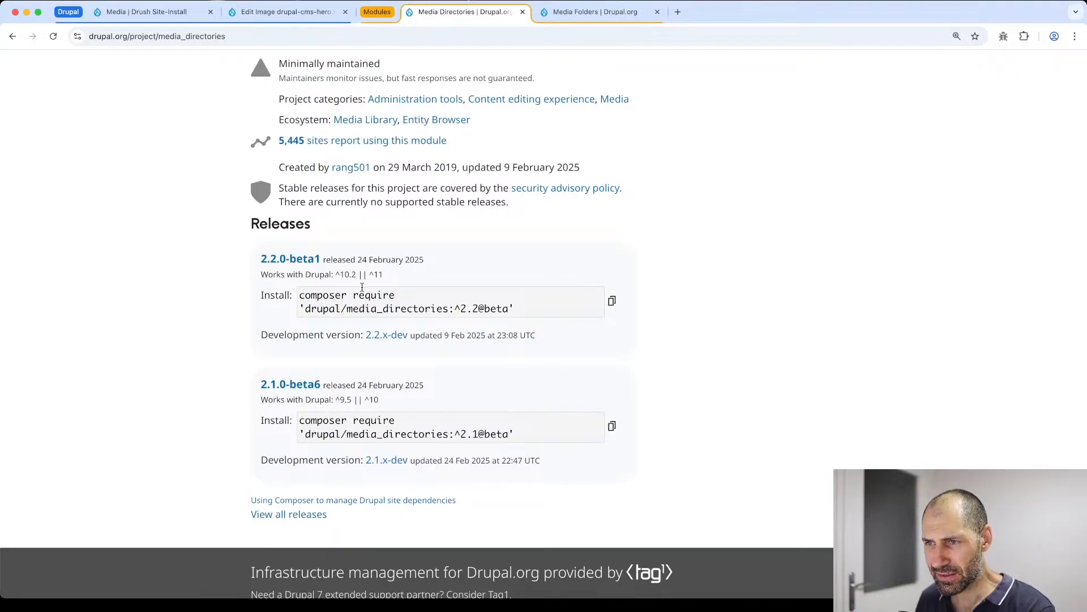
scroll(376, 286, "up", 10)
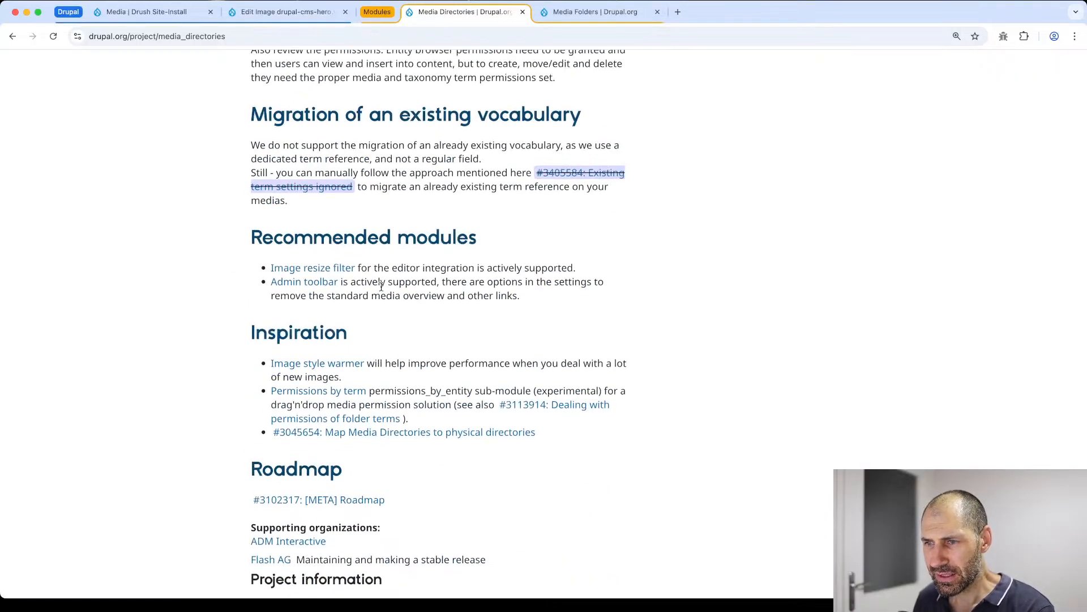
- View the weekly usage statistics of the Media Directories module and return to its project page
scroll(380, 286, "down", 5)
left_click(350, 397)
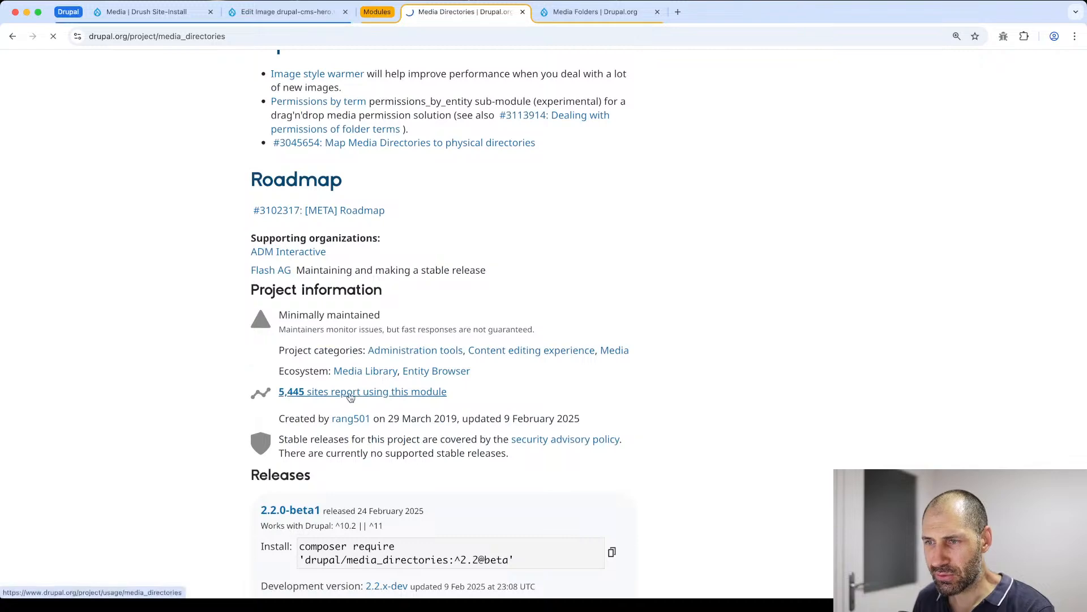
scroll(313, 361, "down", 3)
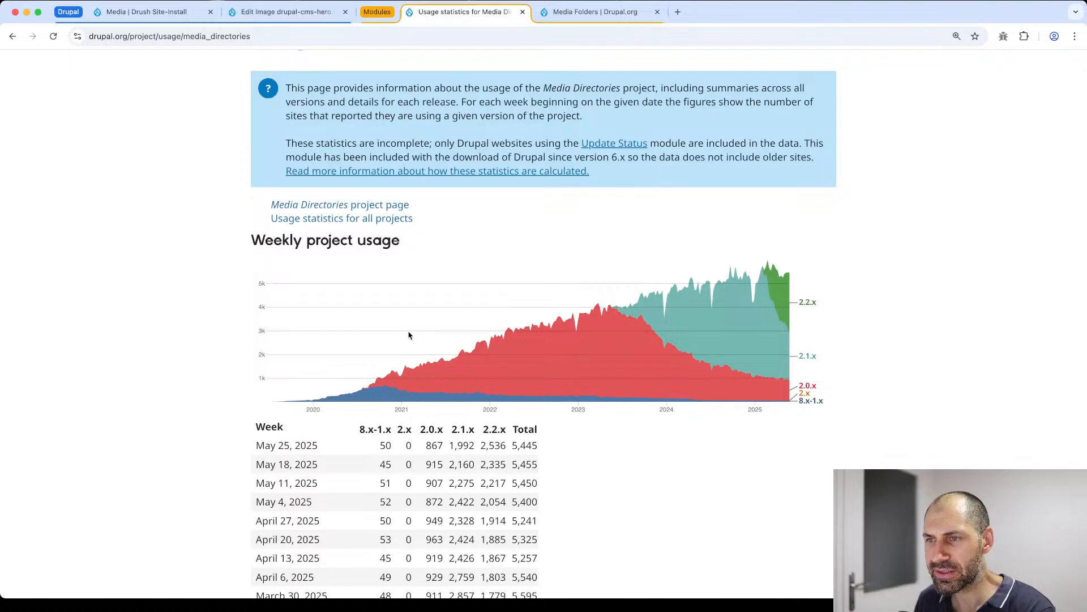
key("super+Left")
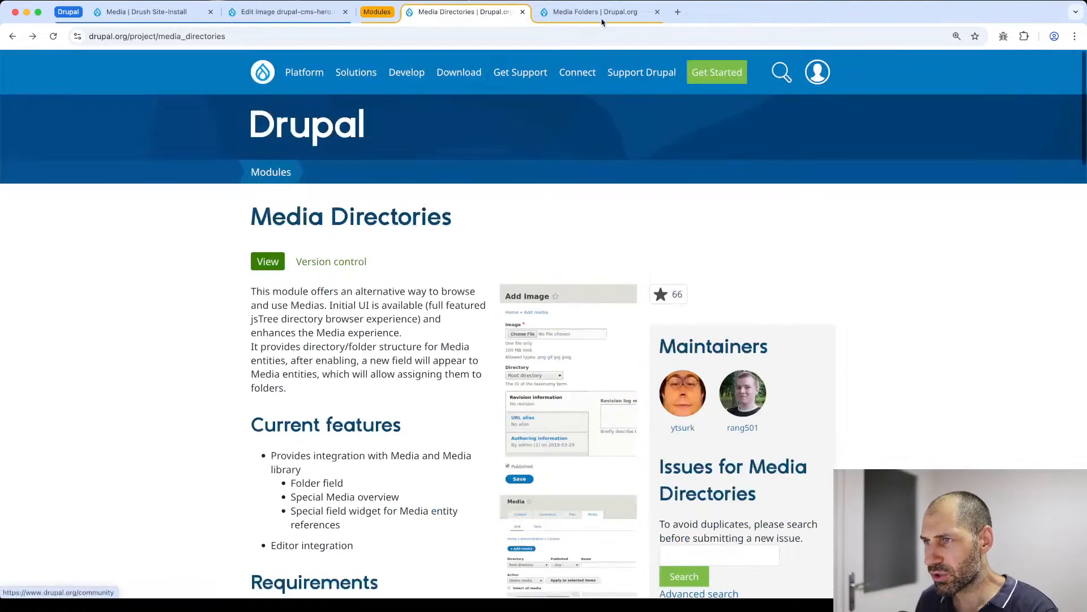
- Review the description, features and installation notes on the Media Folders project page
left_click(601, 12)
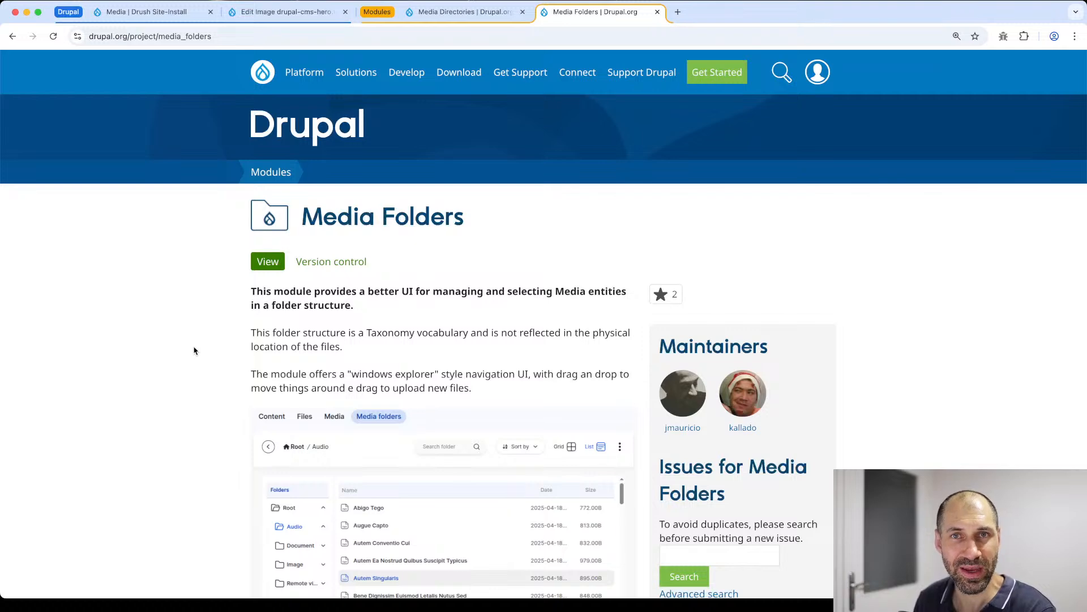
scroll(193, 350, "down", 7)
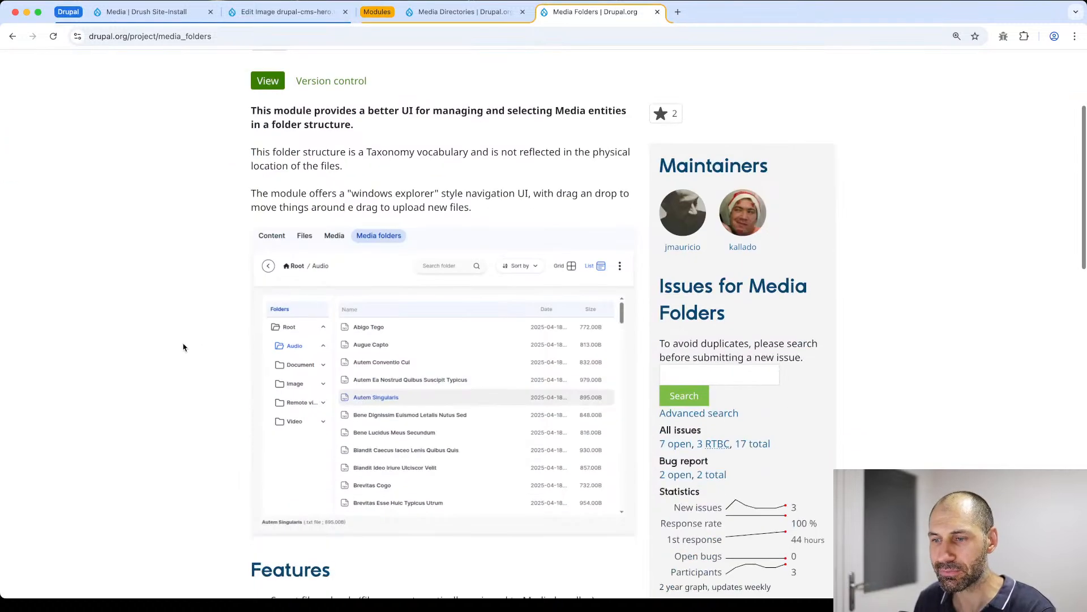
scroll(219, 354, "down", 3)
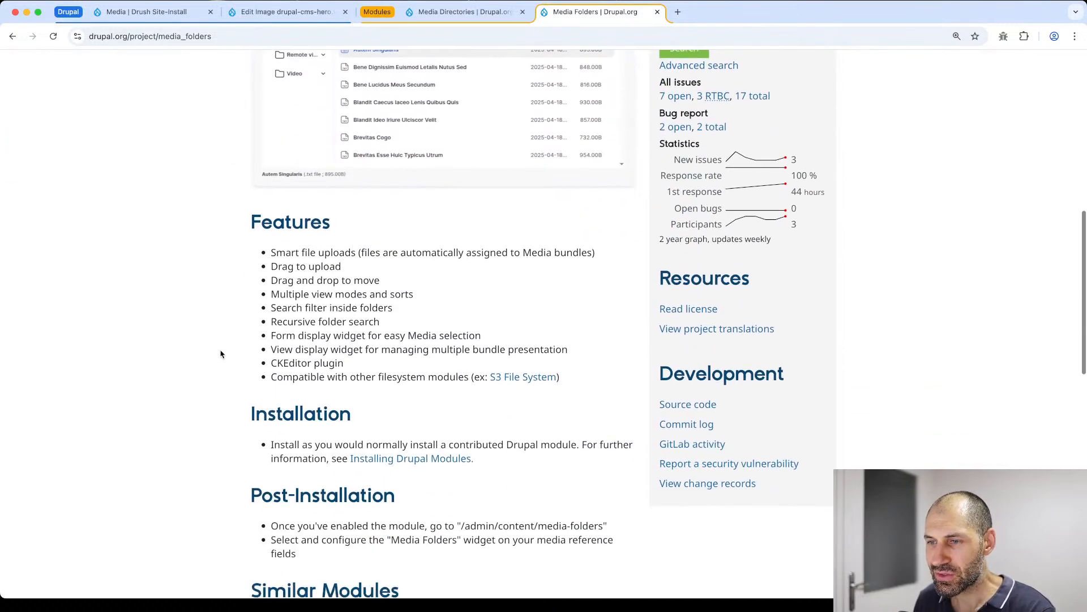
scroll(221, 353, "down", 6)
scroll(222, 353, "up", 20)
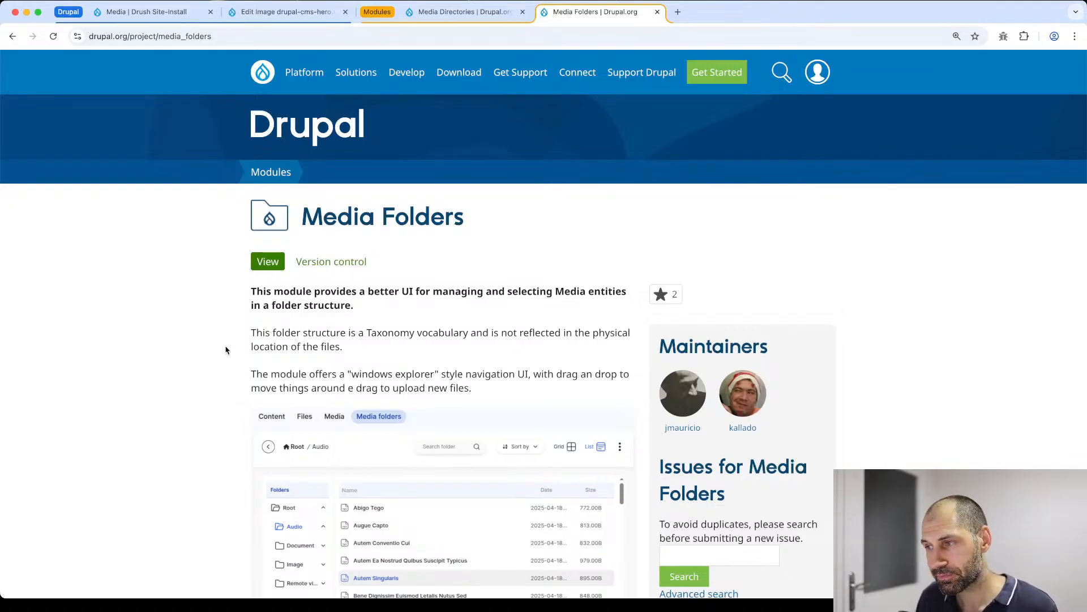
- Check which Drupal versions the Media Directories 2.2.0-beta1 release supports, and close the image edit page's browser tab
key("ctrl+shift+Tab")
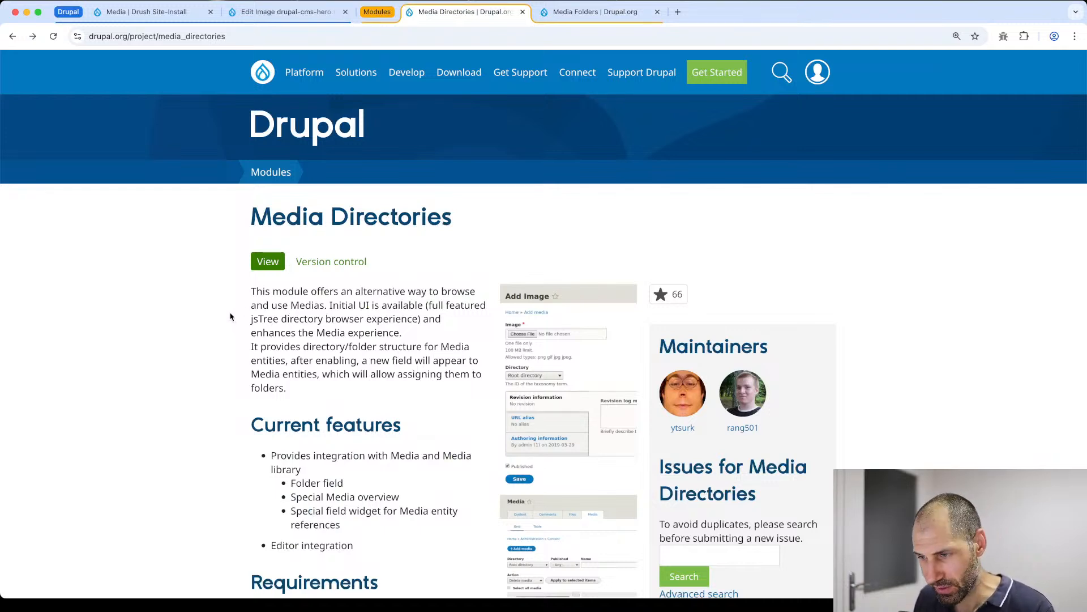
scroll(246, 329, "down", 4)
scroll(249, 333, "down", 12)
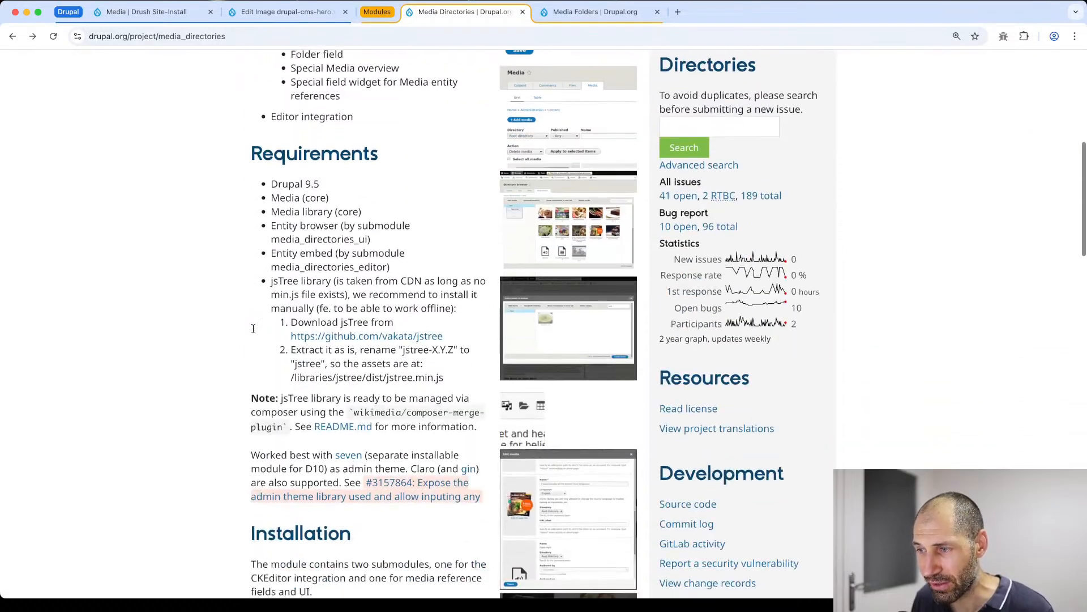
scroll(255, 338, "down", 15)
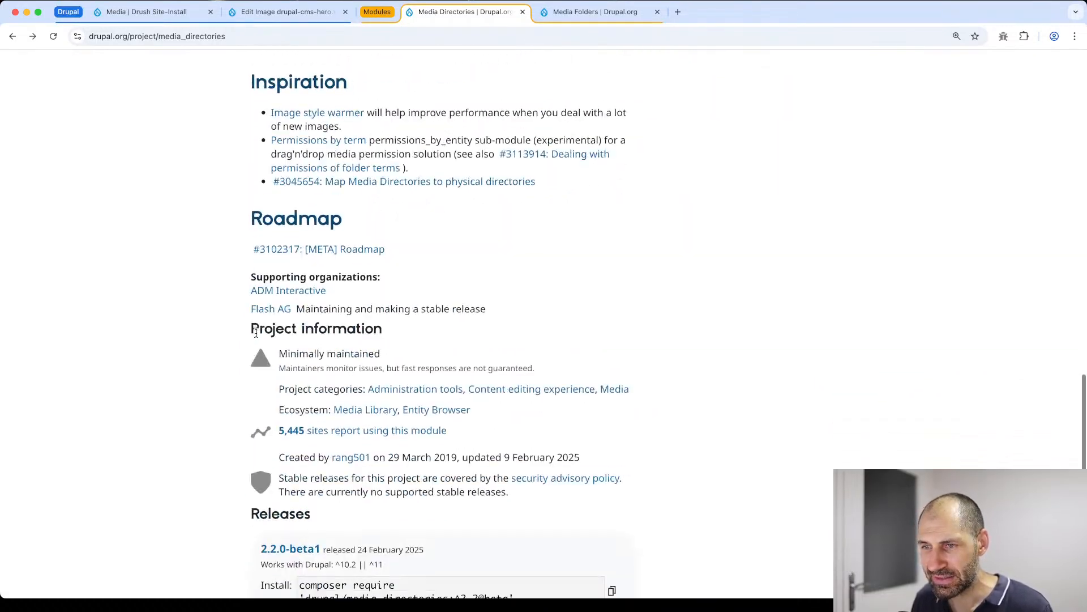
left_click_drag(401, 264, 338, 264)
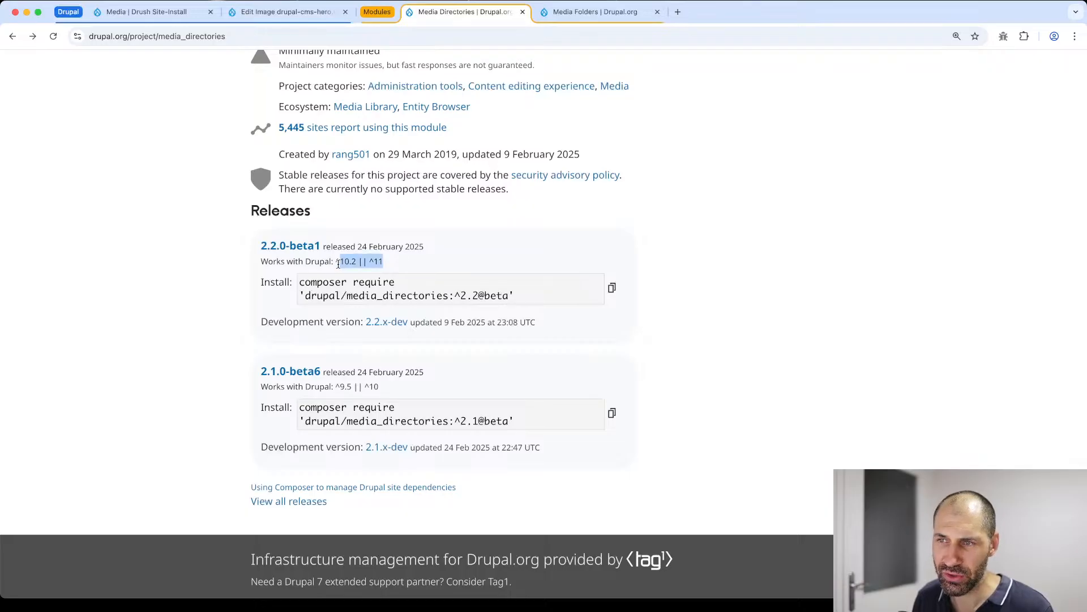
left_click(394, 268)
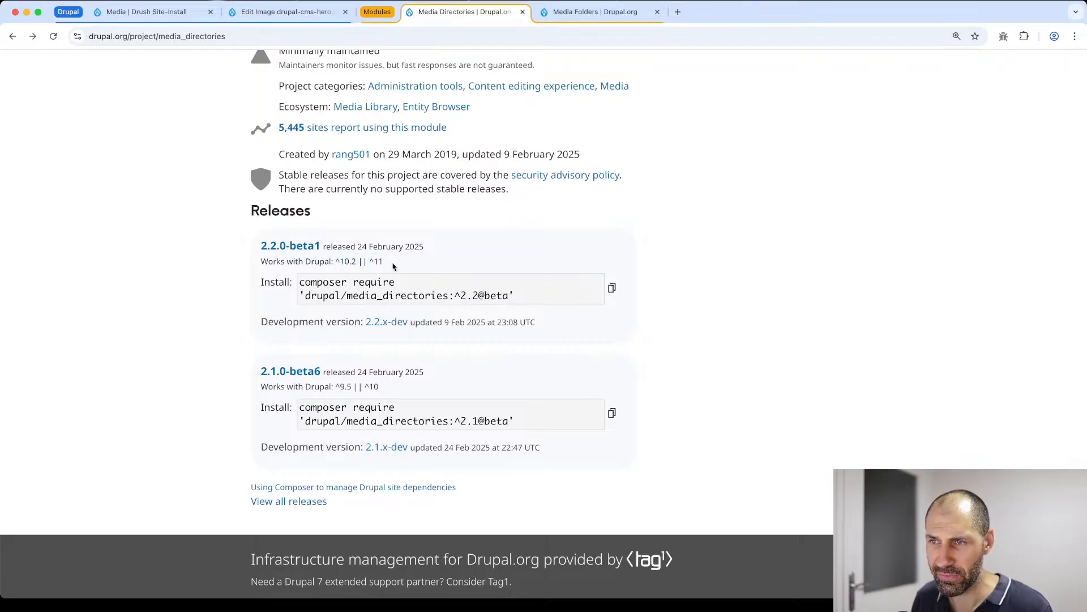
left_click_drag(385, 264, 371, 264)
left_click(371, 264)
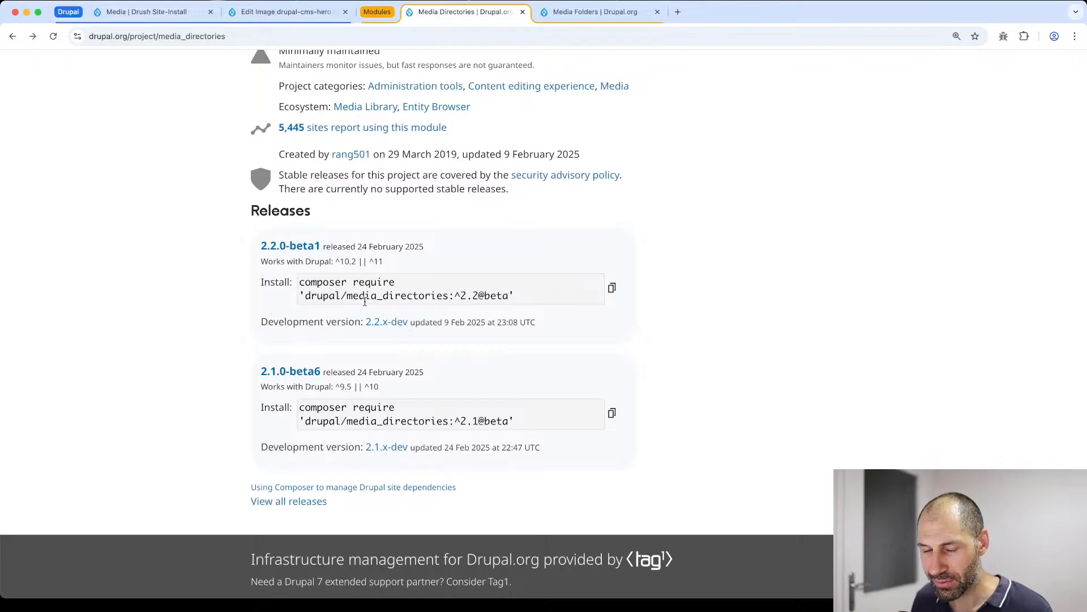
scroll(365, 300, "up", 4)
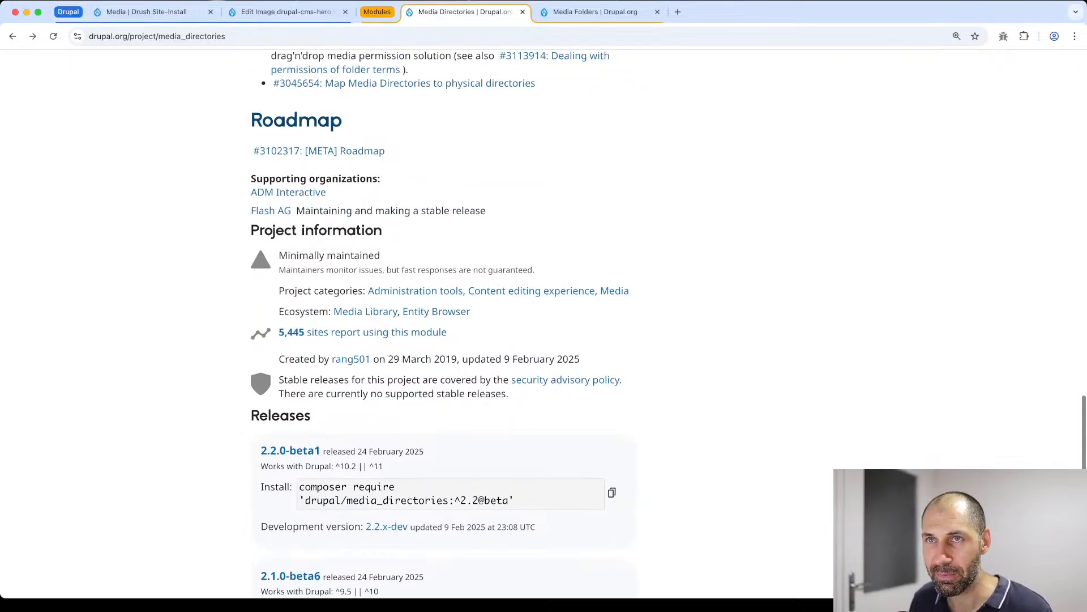
left_click(345, 12)
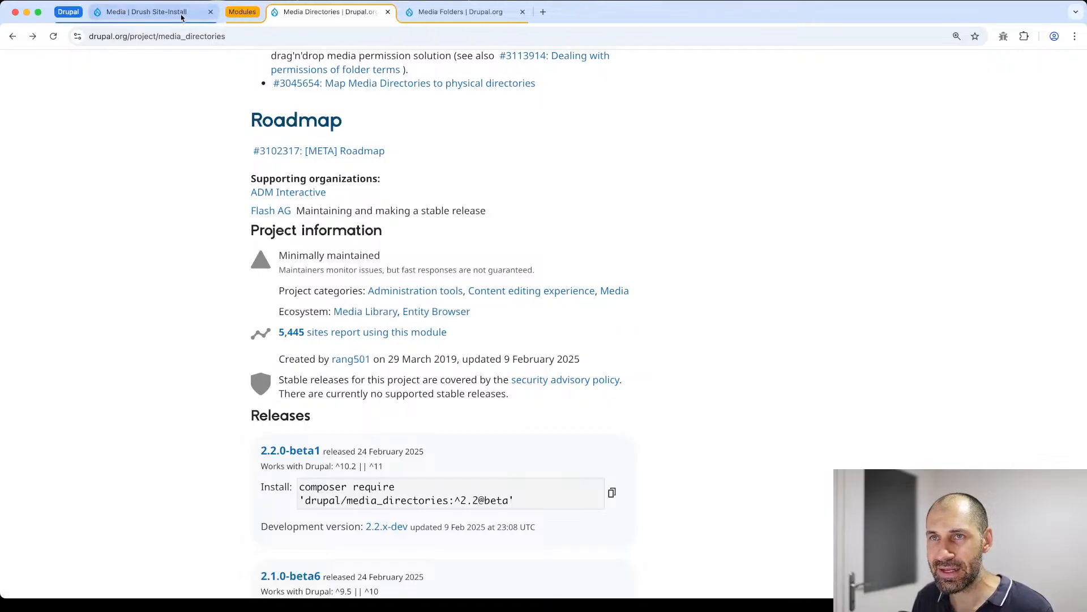
- Switch to the Drupal site, open its module list and filter the modules by "media dir"
left_click(185, 17)
left_click(59, 302)
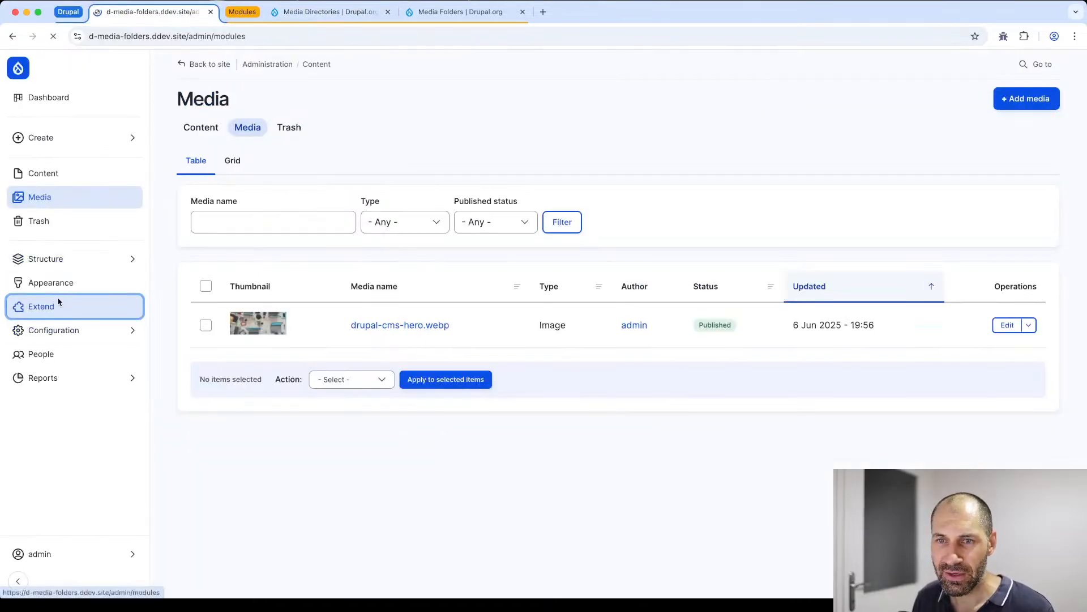
left_click(214, 299)
type("media ")
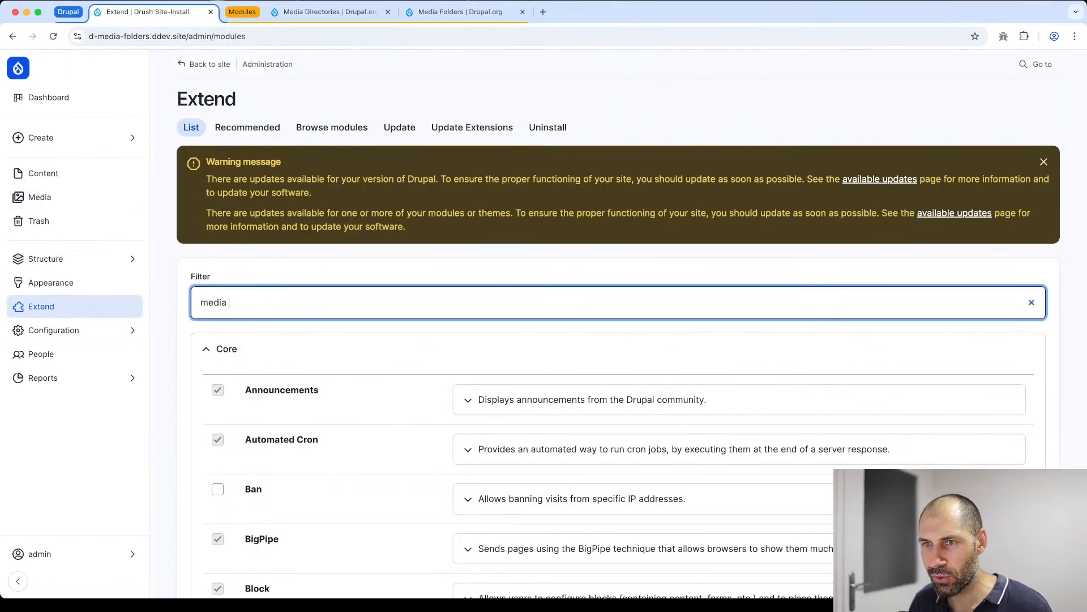
type("dir")
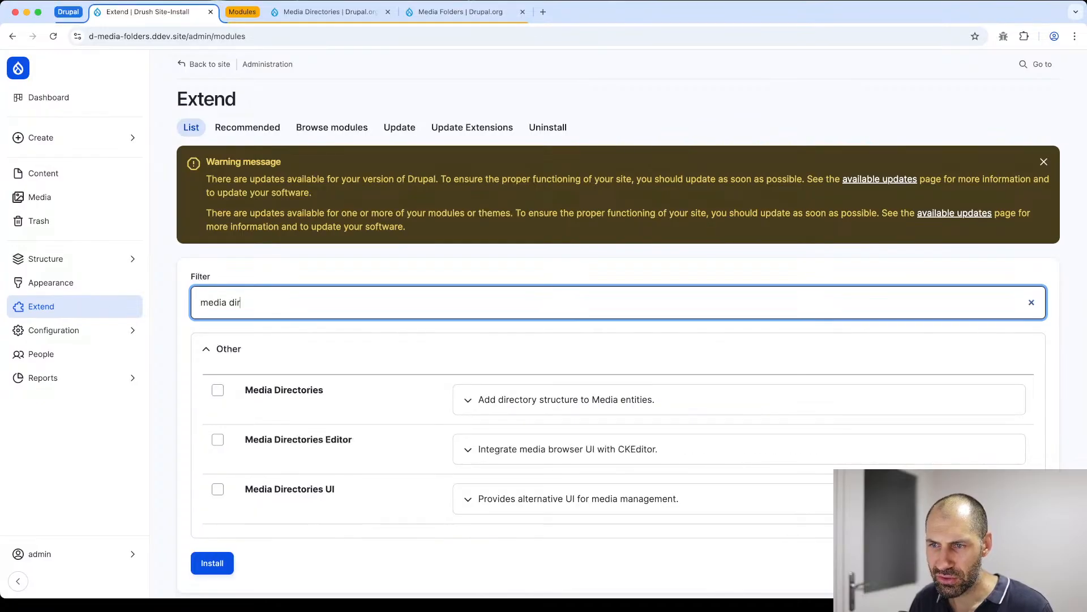
- Check the version and dependencies of the Media Directories UI and Media Directories Editor modules
scroll(255, 343, "down", 2)
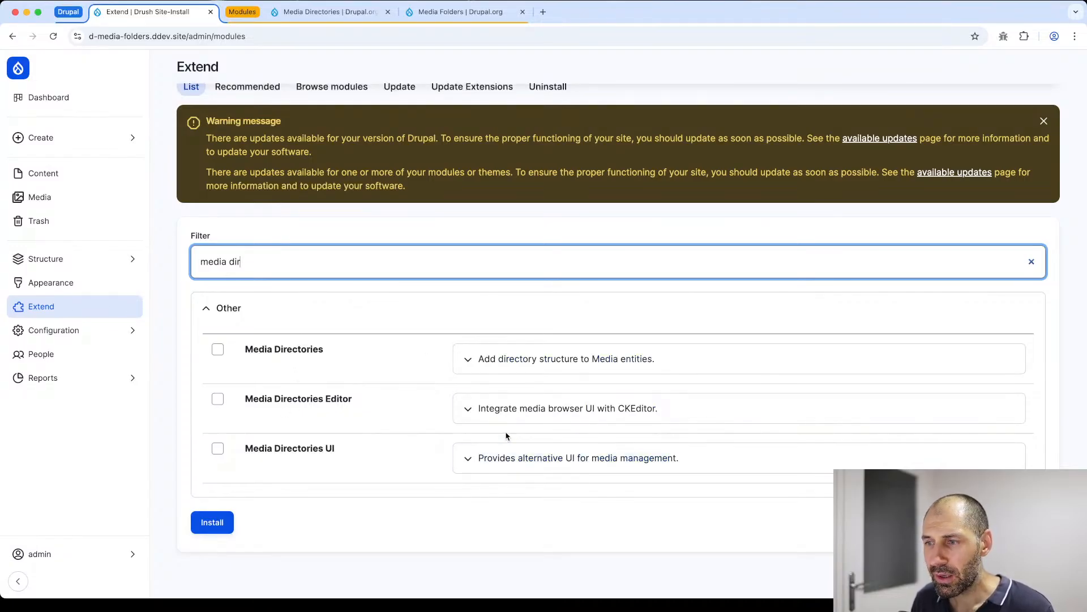
left_click(503, 465)
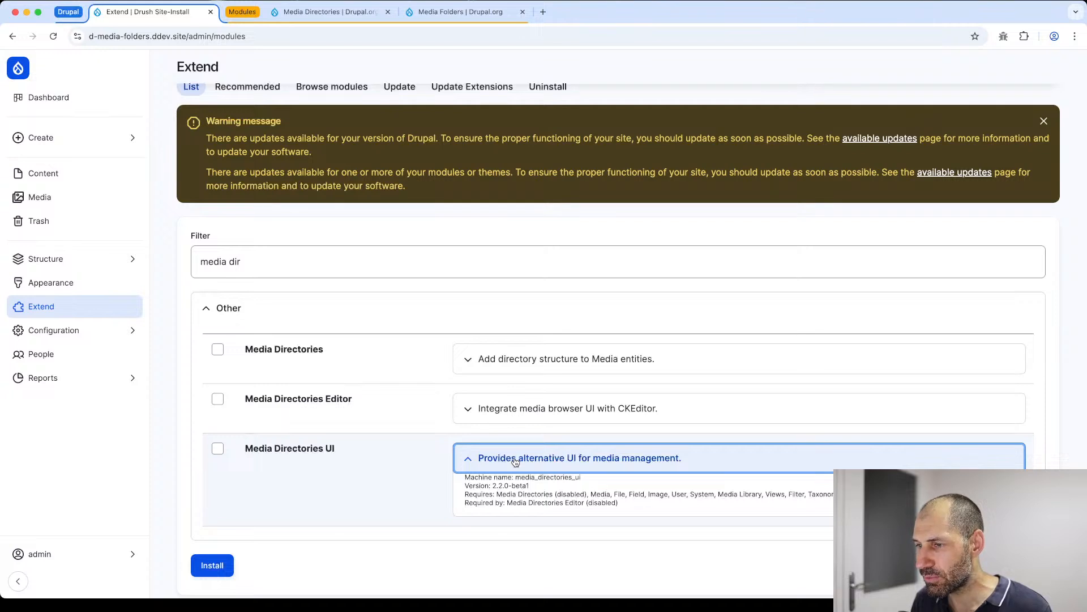
scroll(453, 450, "down", 1)
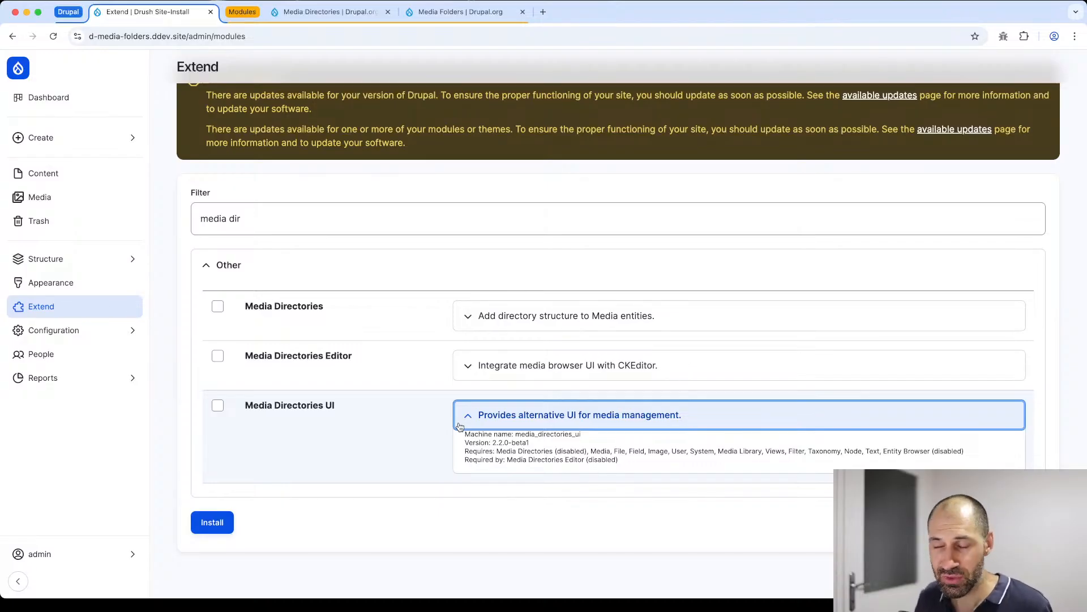
left_click(492, 367)
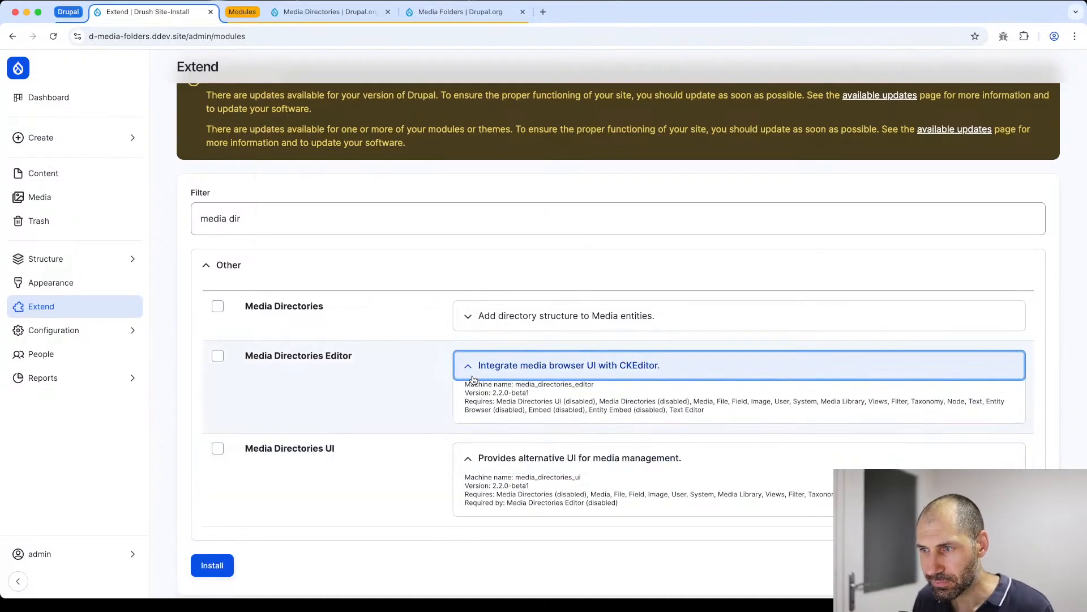
- Install Media Directories, Media Directories Editor and Media Directories UI with their required modules, and dismiss the page messages
left_click(217, 306)
left_click(217, 355)
left_click(218, 449)
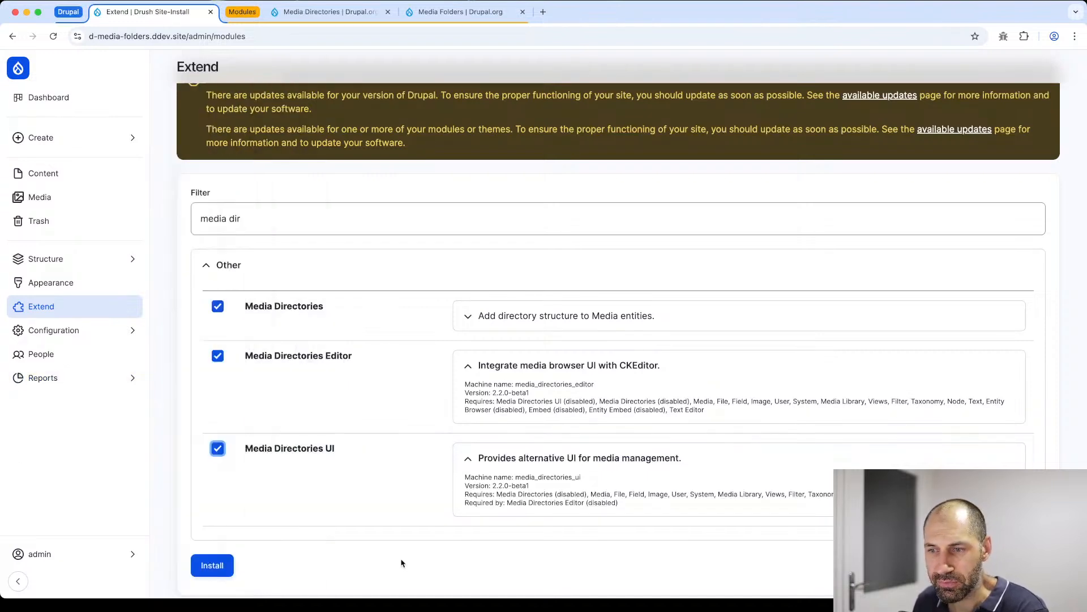
left_click(221, 566)
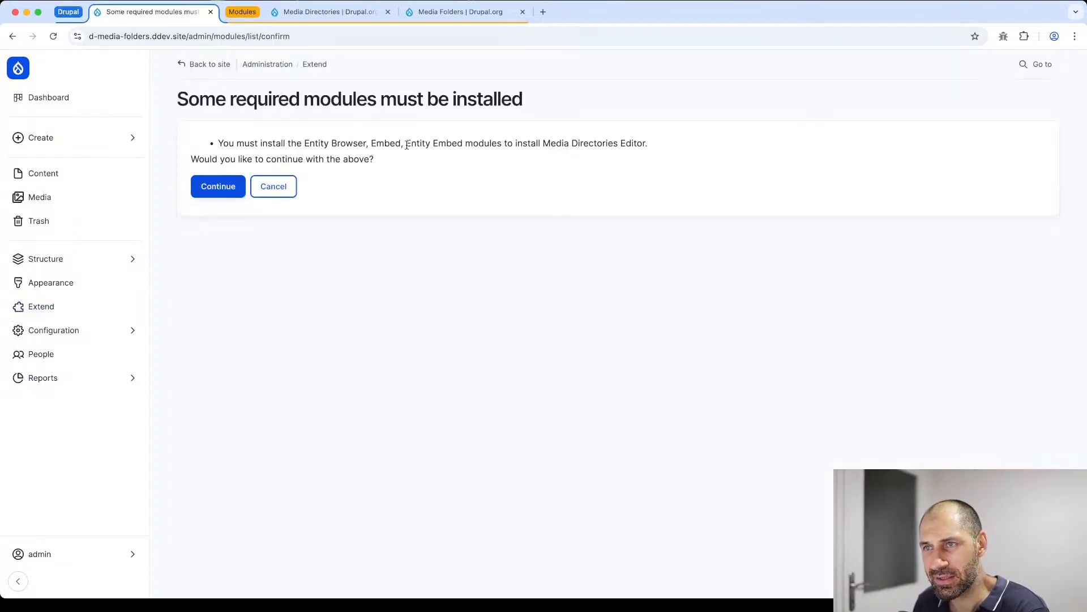
left_click(205, 186)
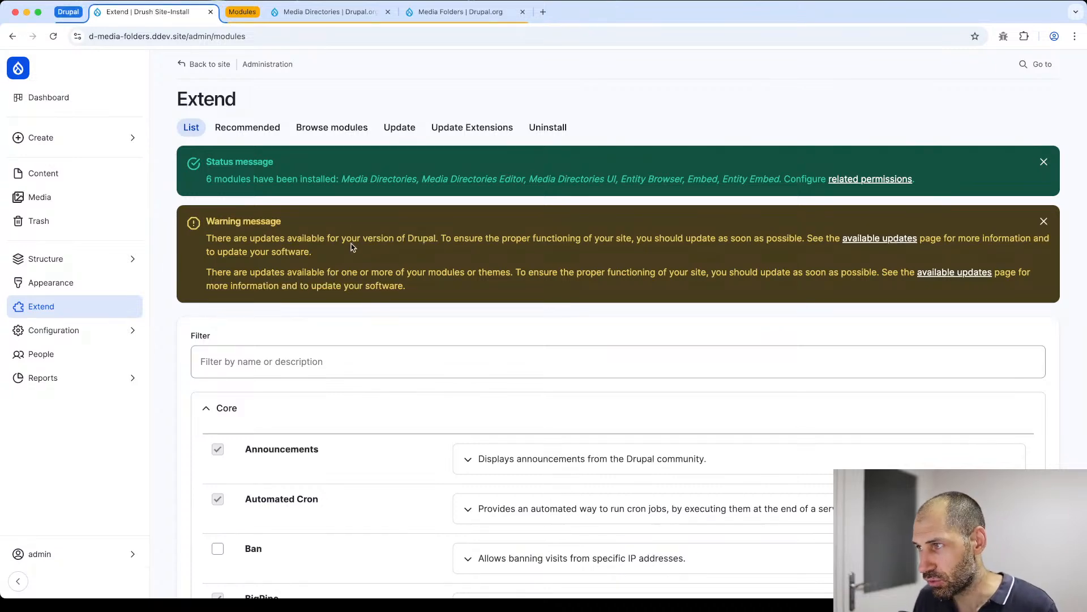
left_click(1043, 221)
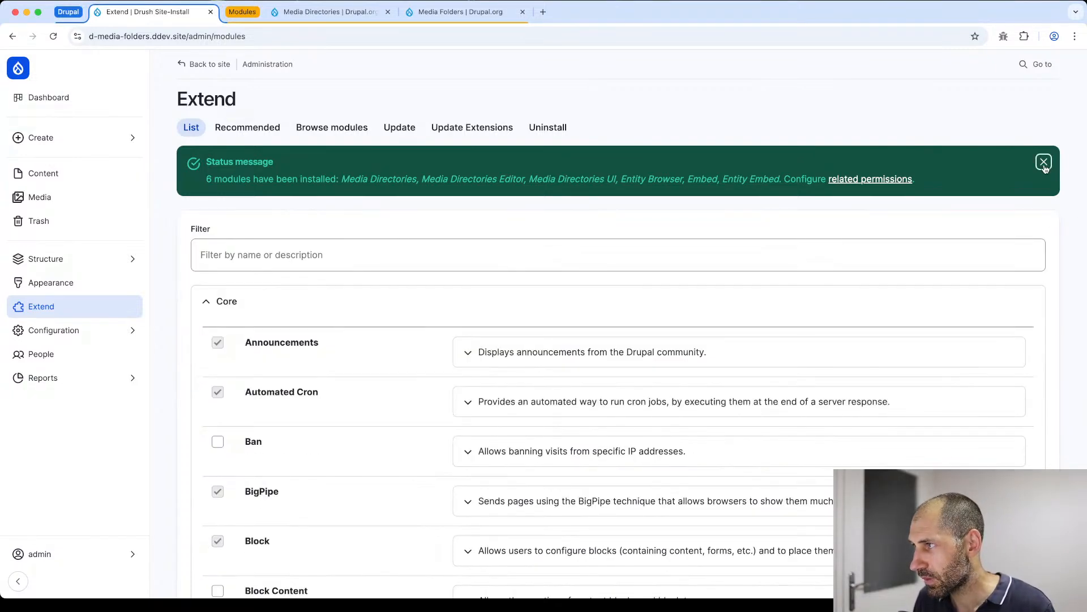
left_click(1044, 163)
- Open the Media browser in the Content section and open its linked vocabulary settings in a new browser tab
mouse_move(94, 337)
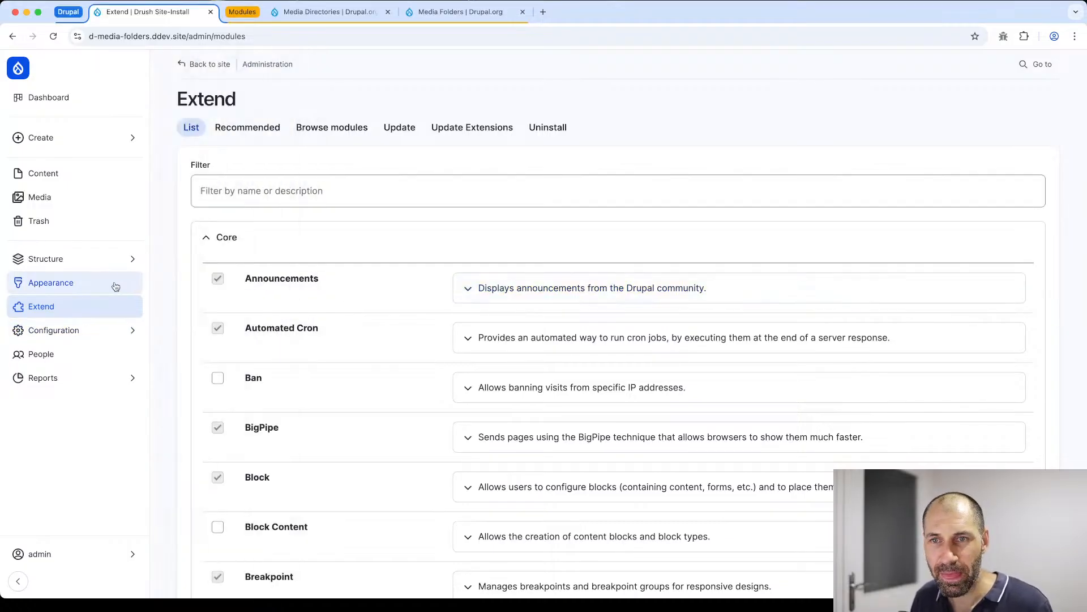
left_click(59, 181)
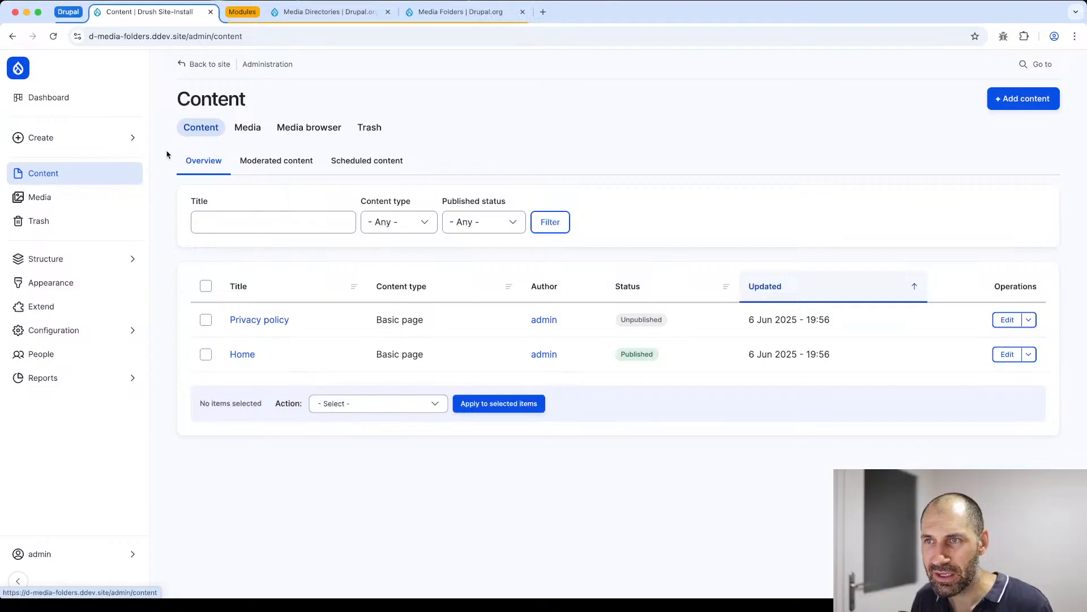
left_click(320, 133)
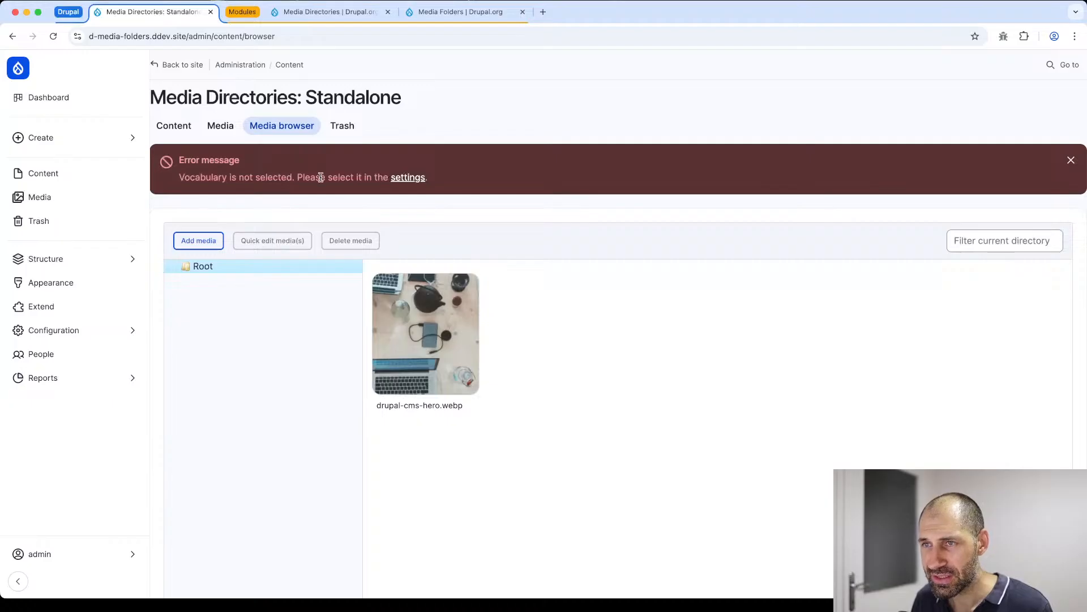
left_click(403, 178, "super")
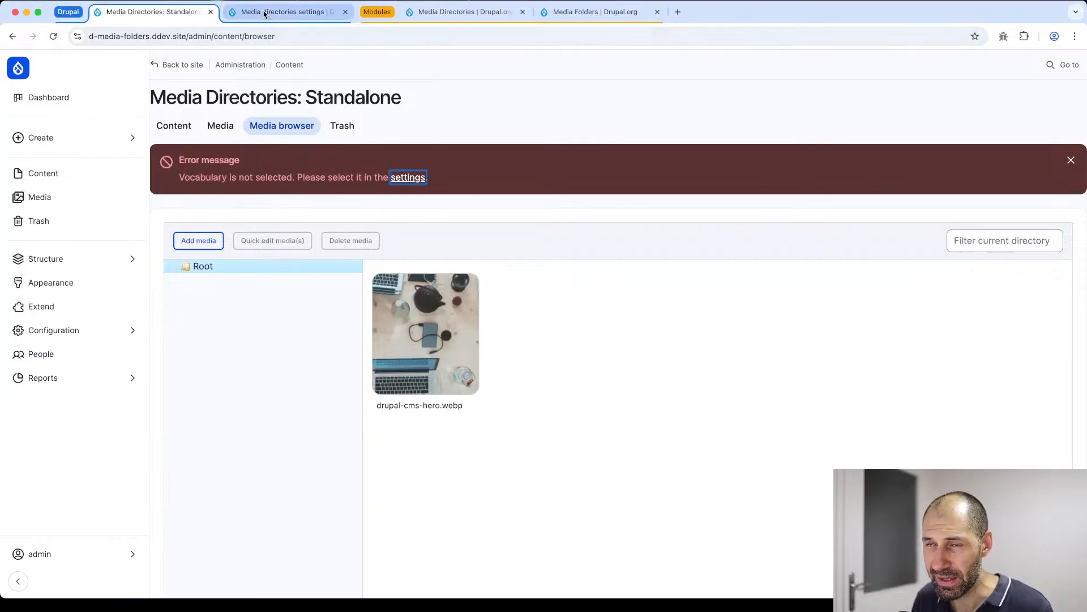
- Locate the Media directories entry in the site's Media configuration section and open its settings page
left_click(100, 331)
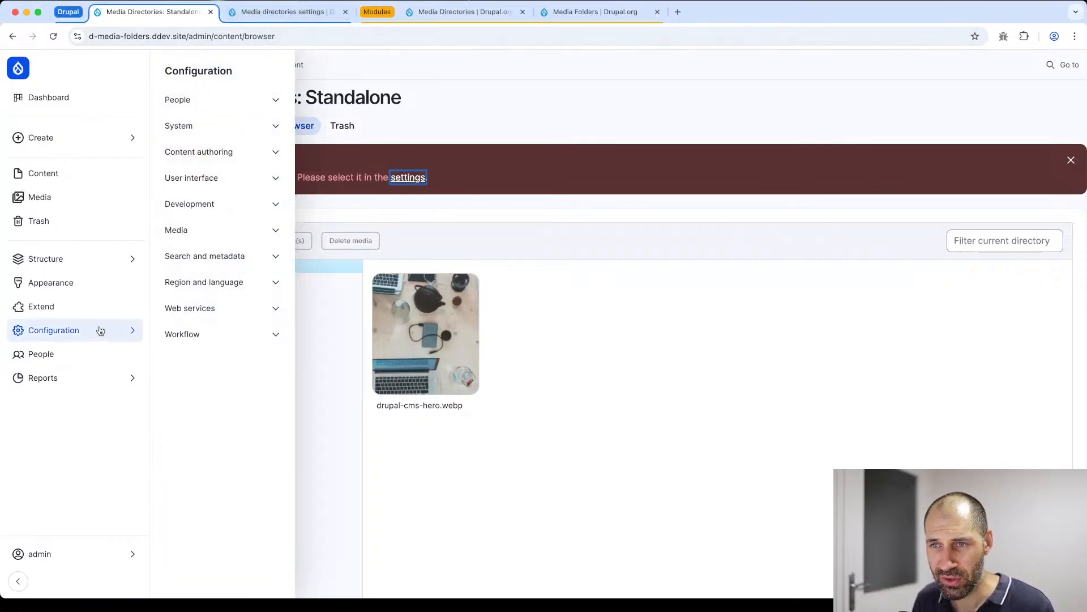
left_click(274, 229)
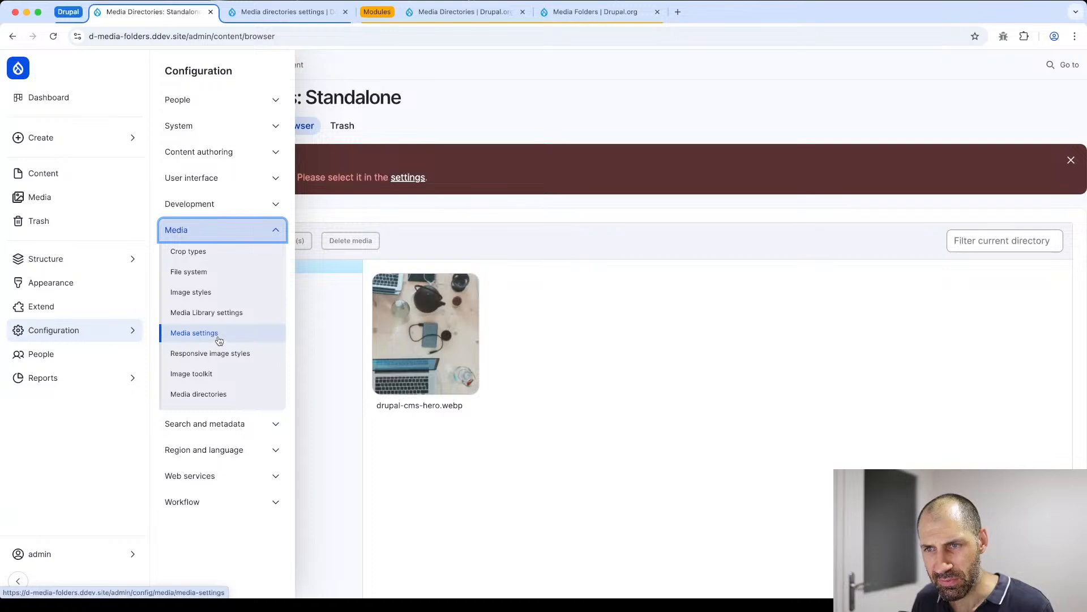
left_click(295, 6)
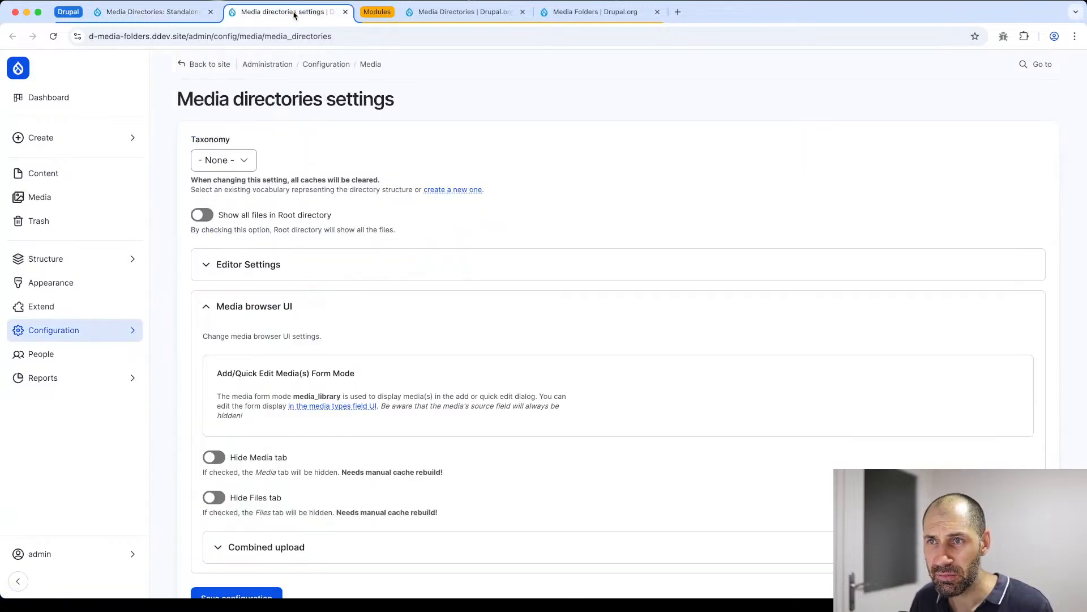
left_click(370, 64)
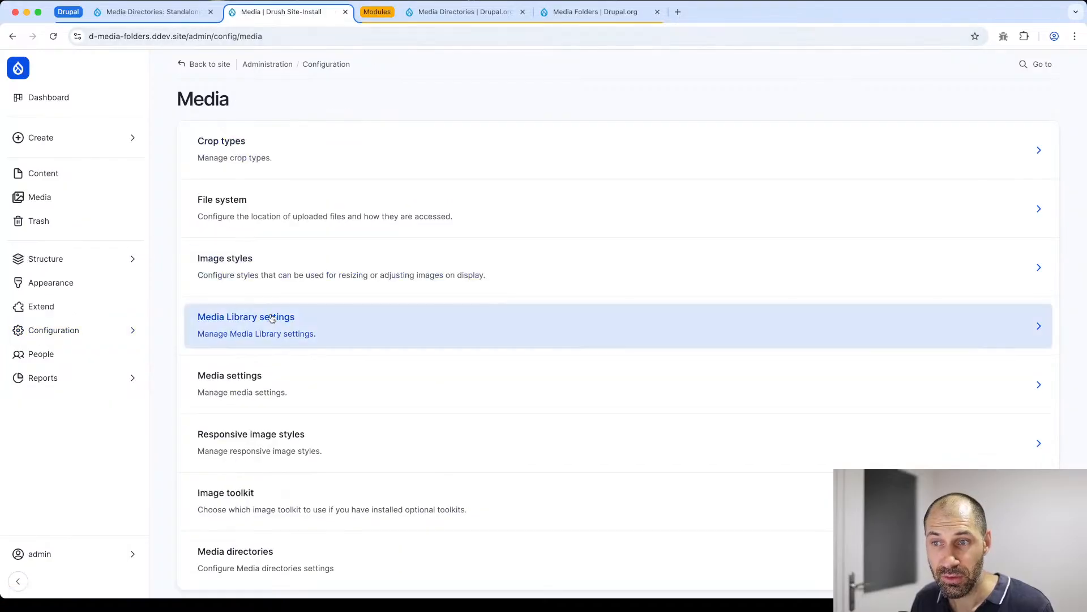
scroll(271, 288, "down", 1)
left_click(250, 533)
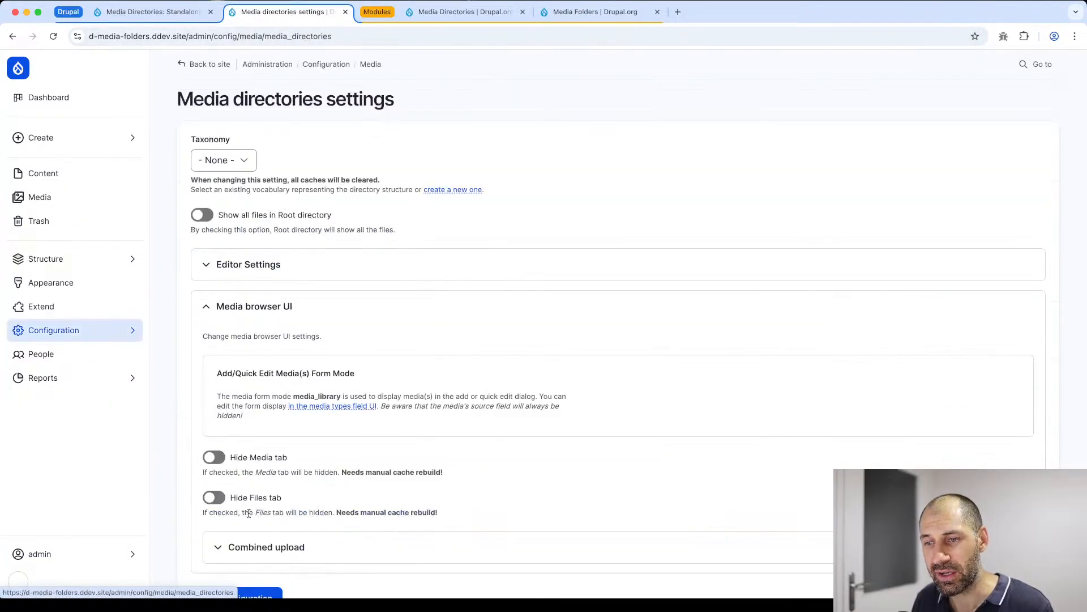
- Review the Media directories settings and the vocabularies offered for the Taxonomy option
scroll(283, 221, "down", 2)
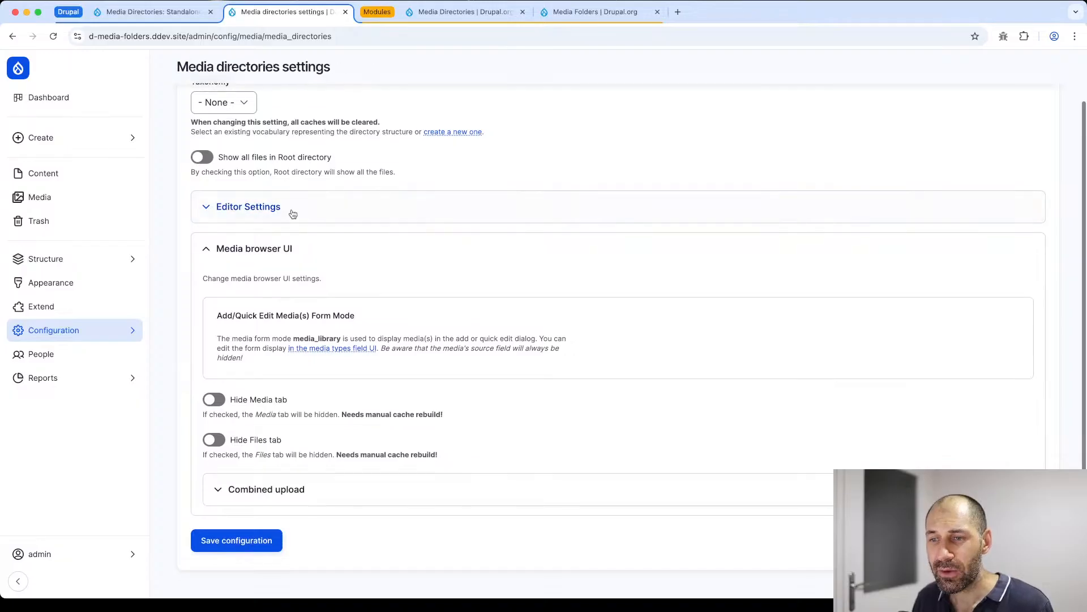
scroll(263, 195, "up", 2)
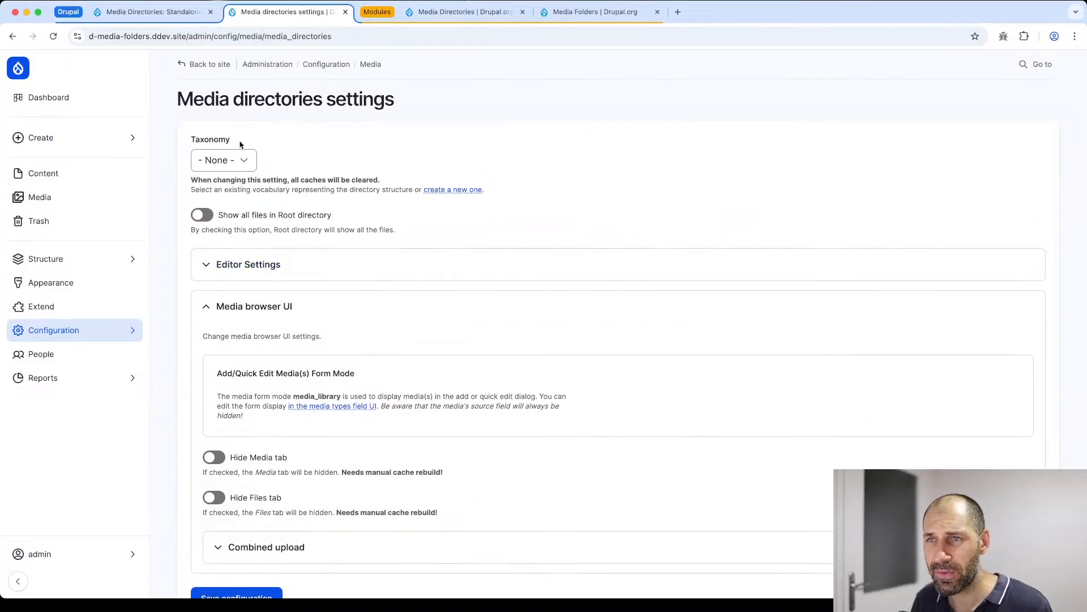
left_click(240, 161)
left_click(286, 156)
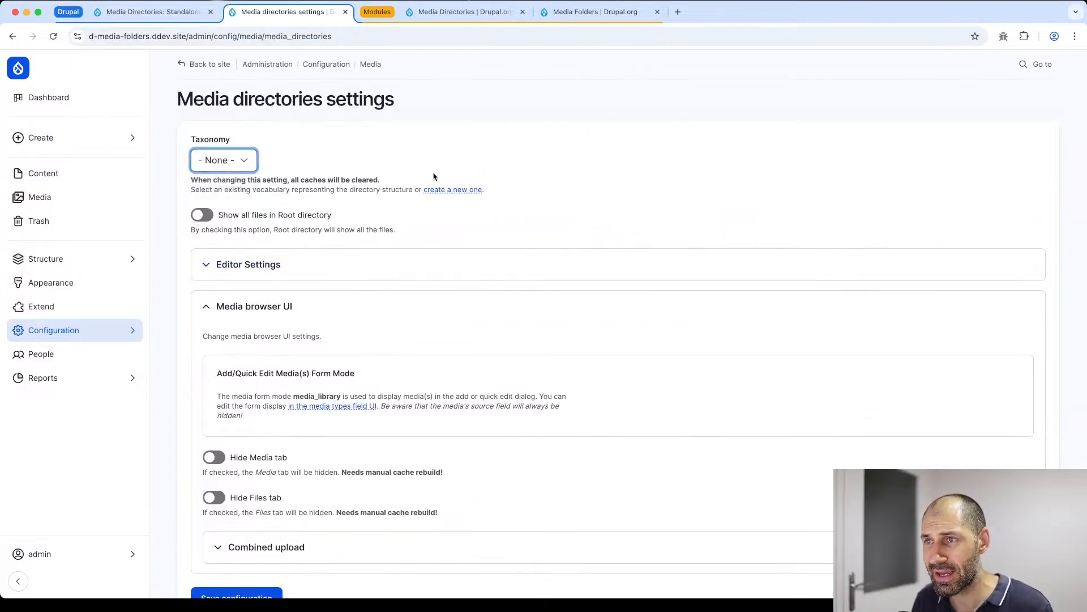
- Create a new taxonomy vocabulary named "Media directories" from the Taxonomy overview in a separate browser tab
left_click(460, 189)
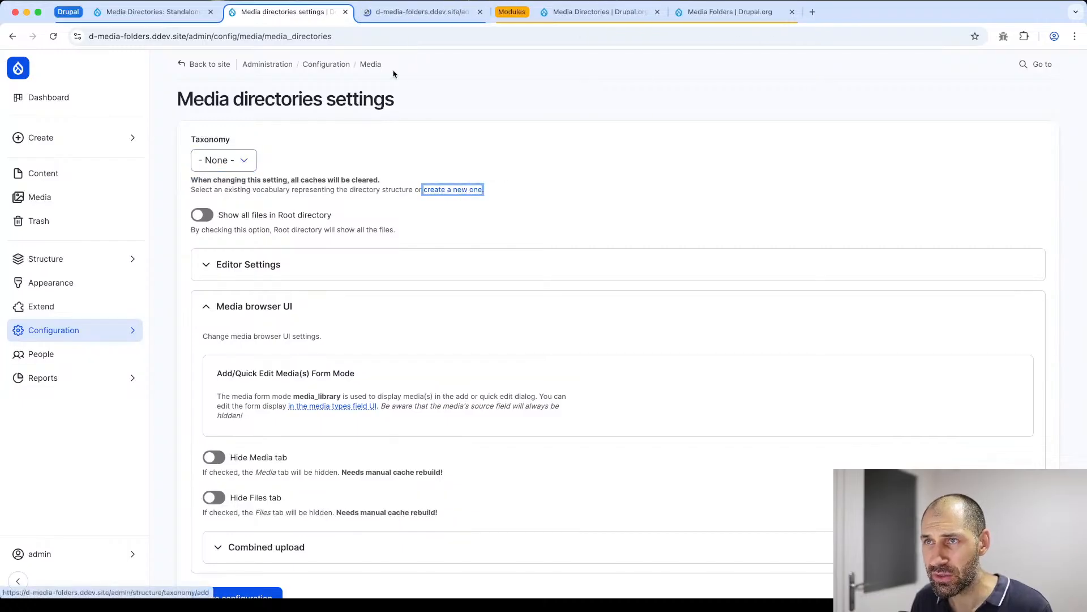
left_click(281, 154)
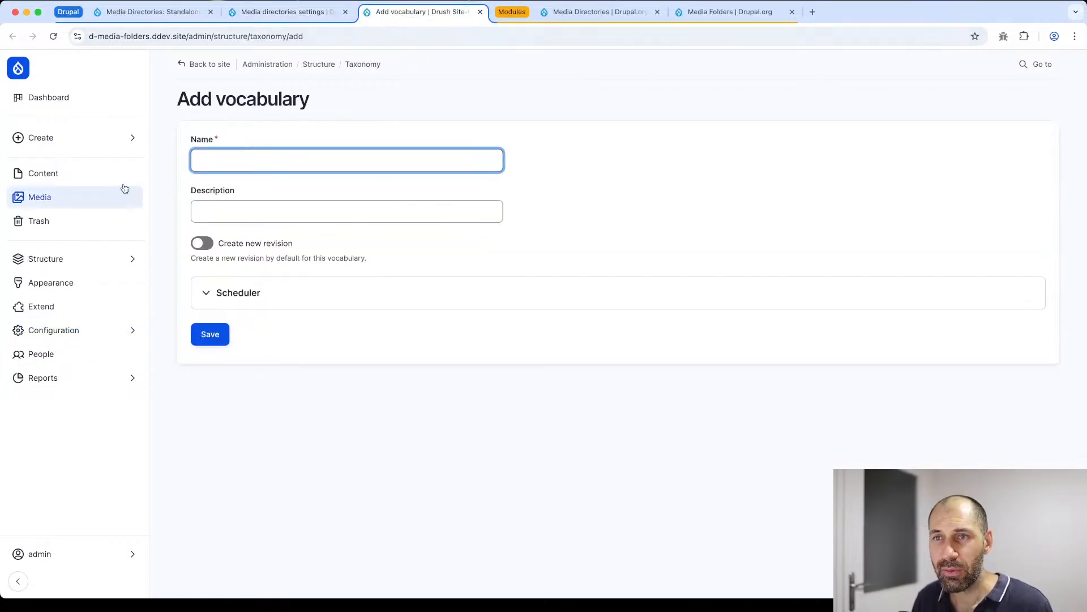
mouse_move(61, 265)
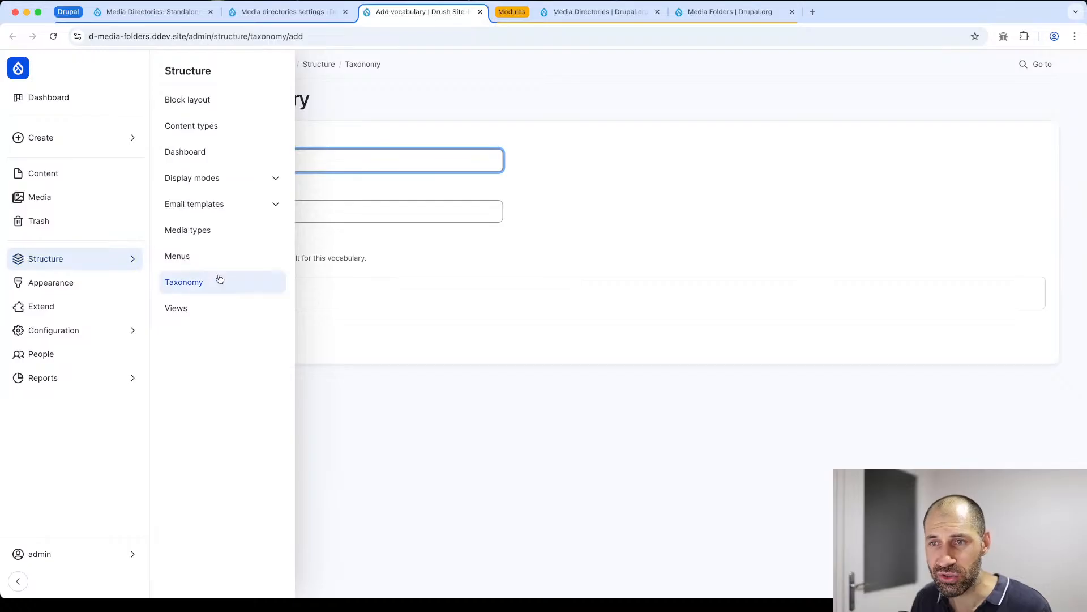
left_click(219, 281)
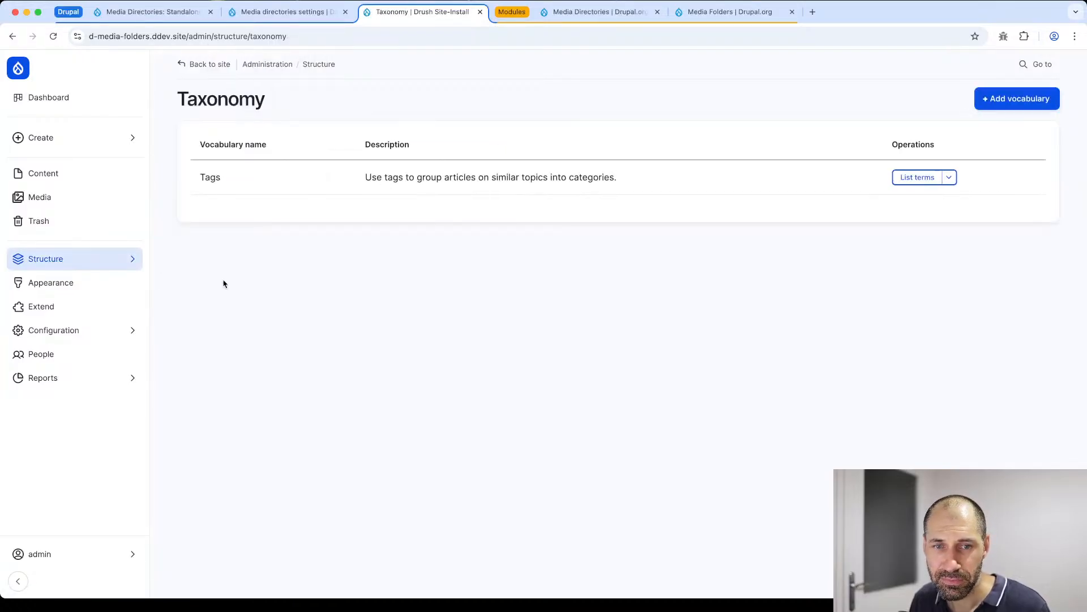
left_click(1017, 98)
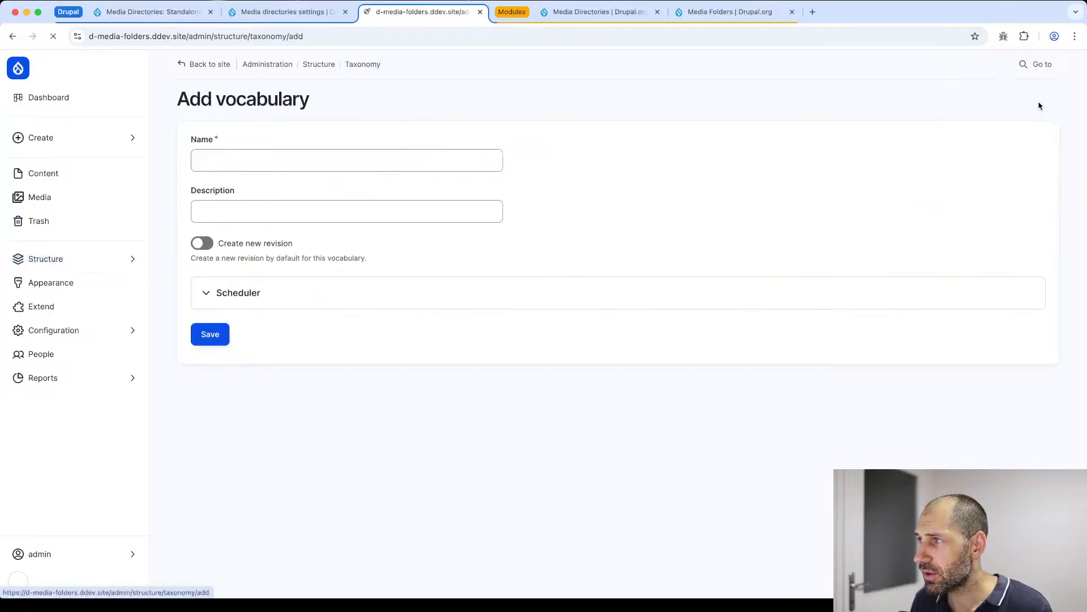
left_click(310, 165)
type("M")
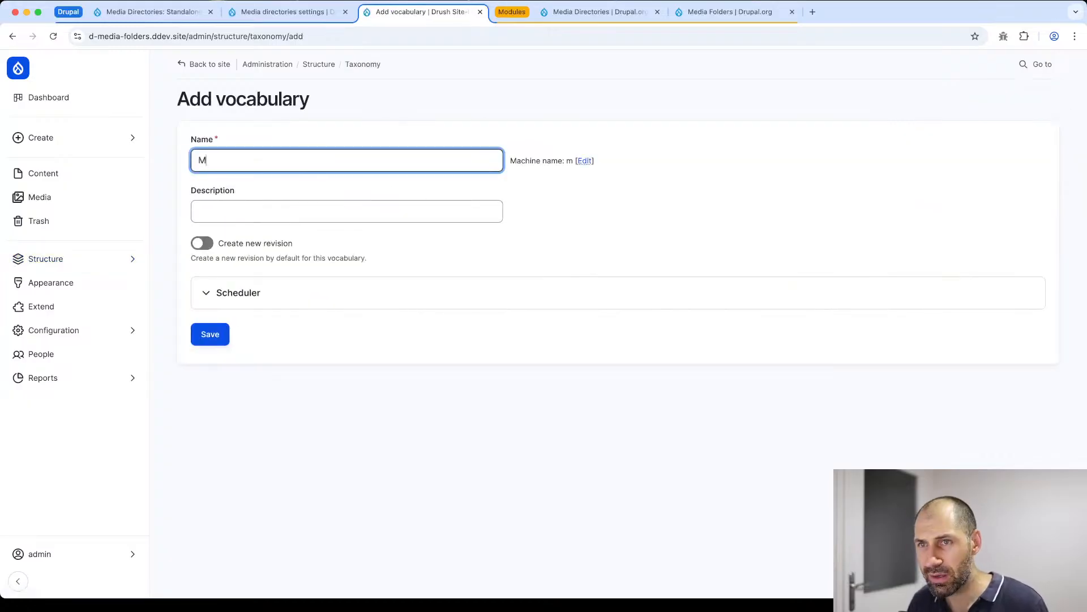
type("edia directories")
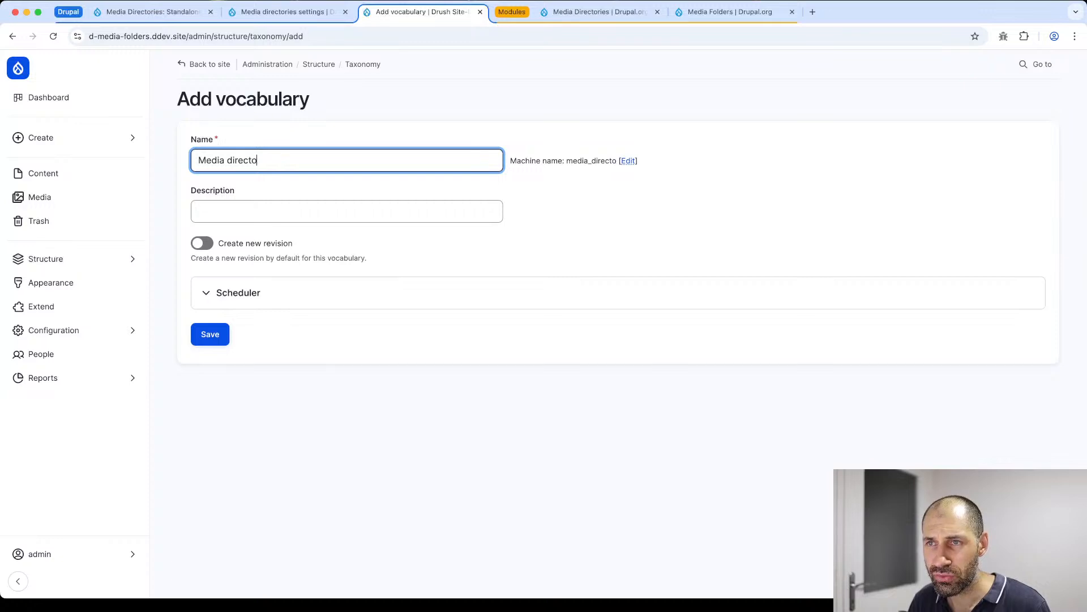
left_click(218, 345)
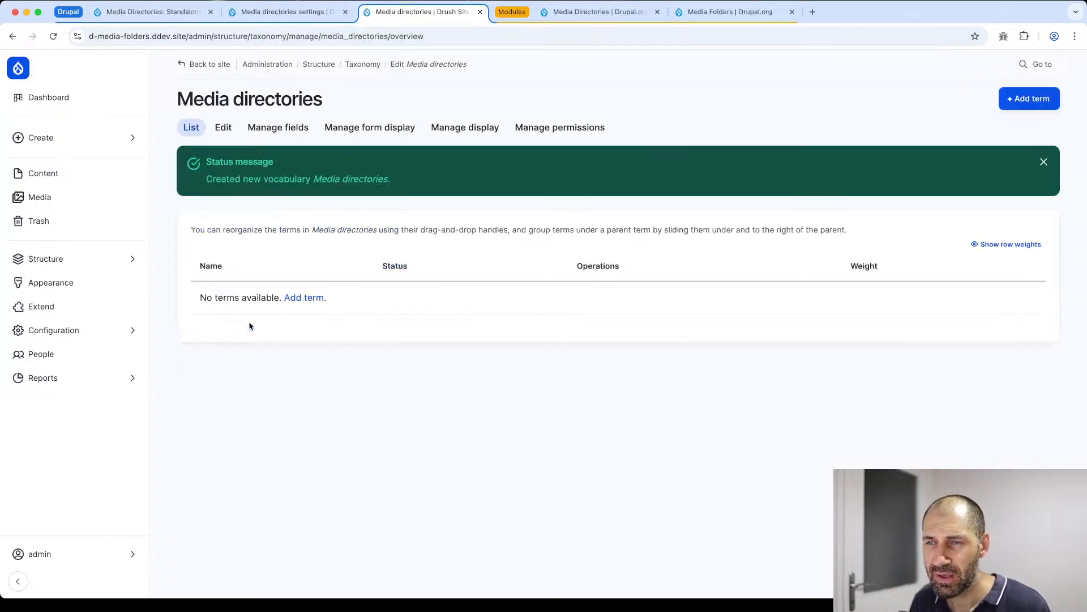
- Add a published term named "Images" to the Media directories vocabulary
left_click(300, 305)
left_click(227, 161)
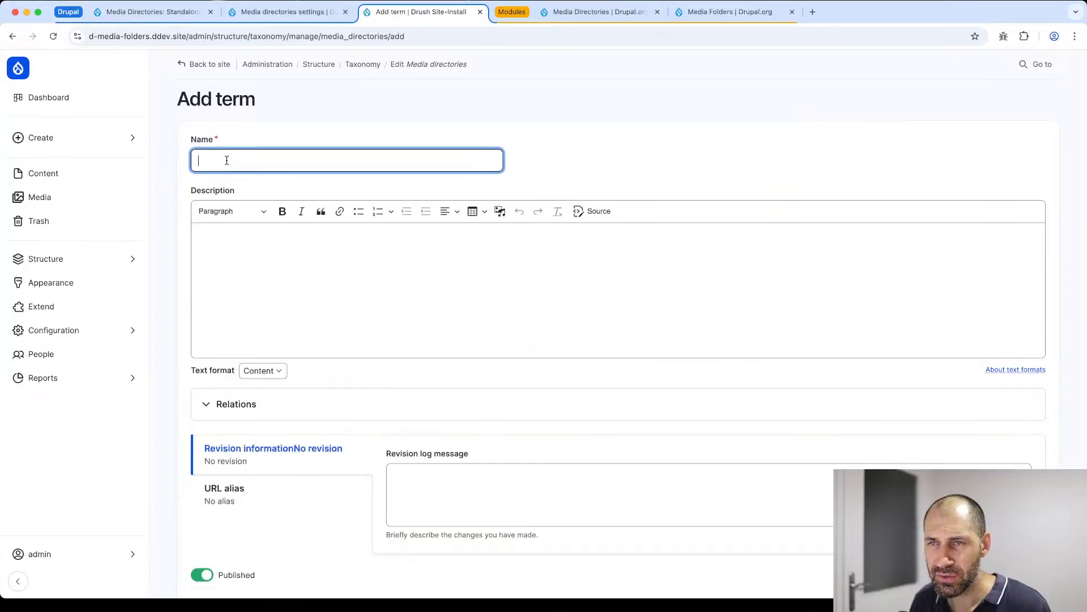
type("Images")
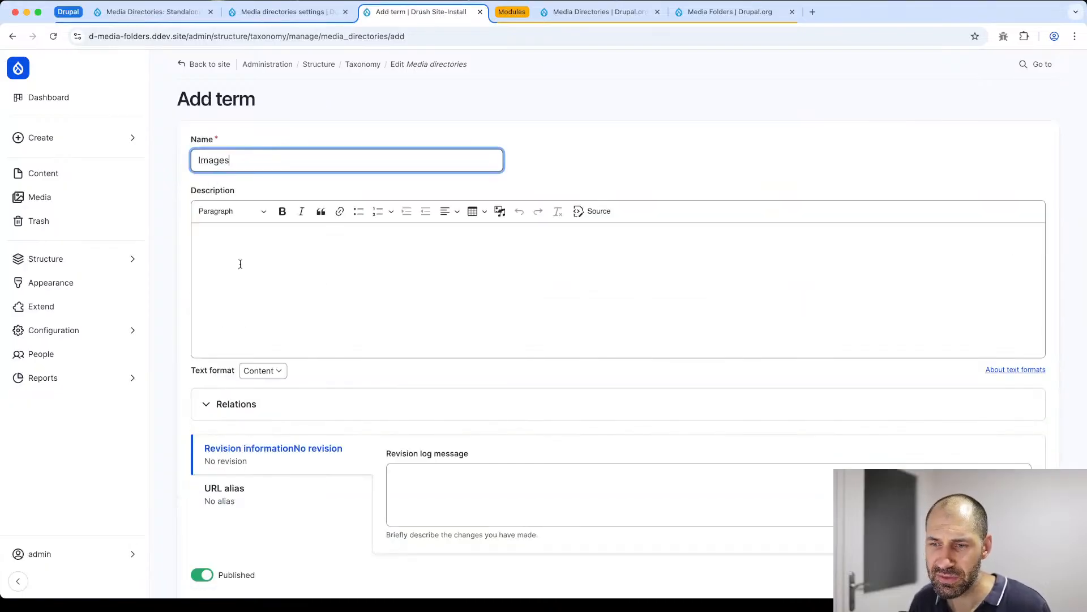
scroll(531, 245, "down", 3)
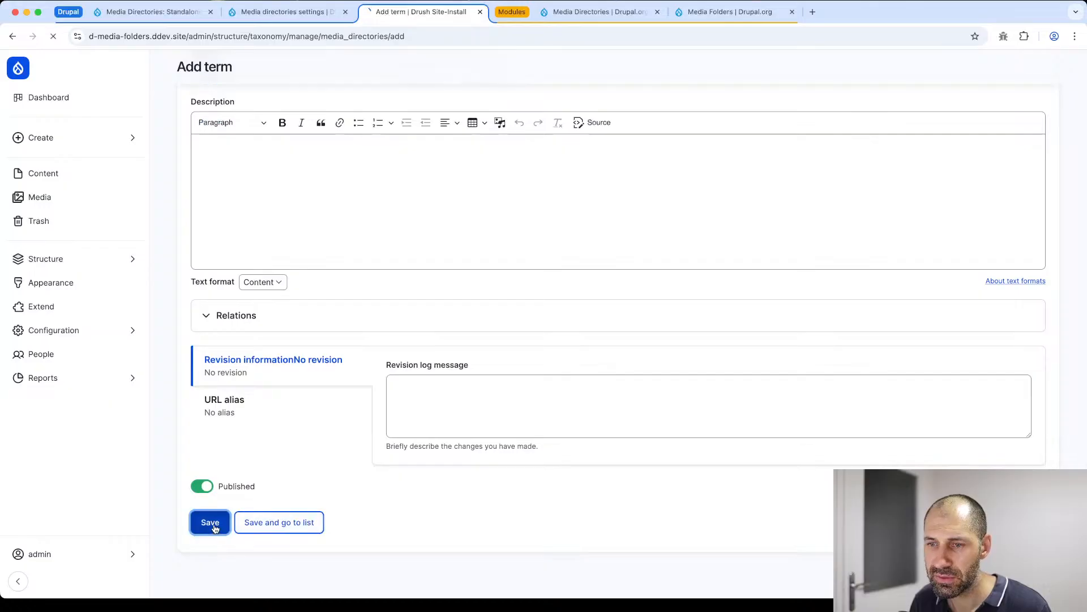
left_click(210, 520)
- Add a published term named "PDFs" to the Media directories vocabulary
left_click(250, 218)
type("P")
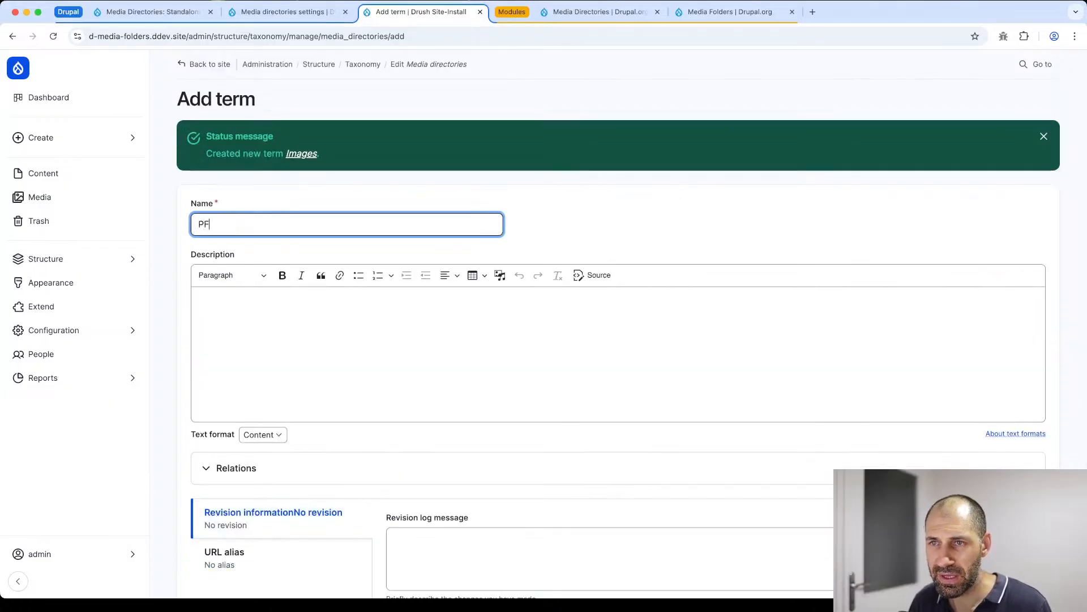
type("DFs")
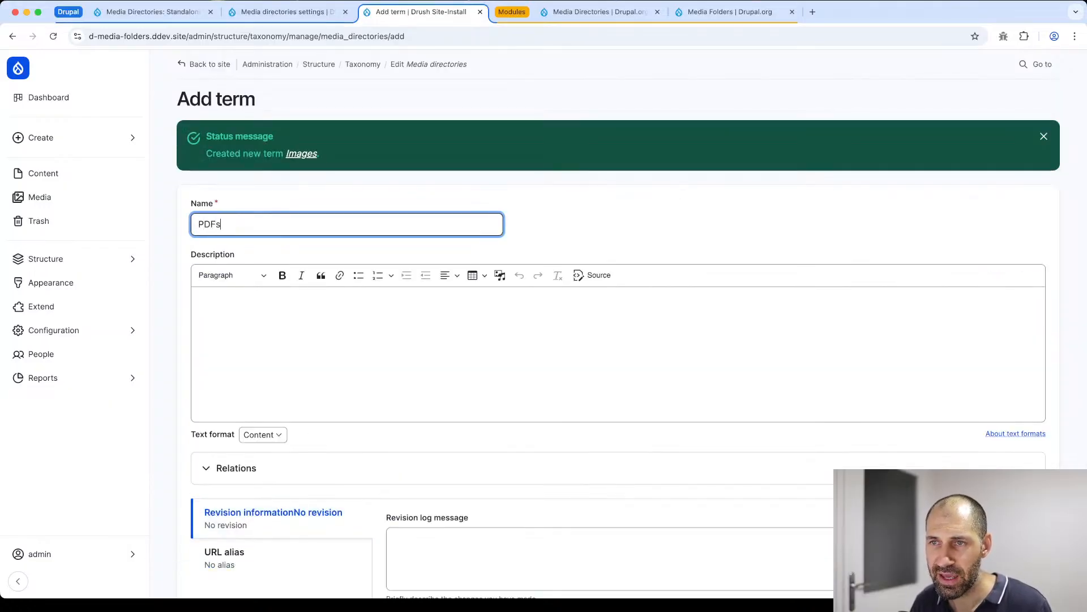
scroll(241, 252, "down", 1)
scroll(240, 252, "down", 3)
left_click(209, 519)
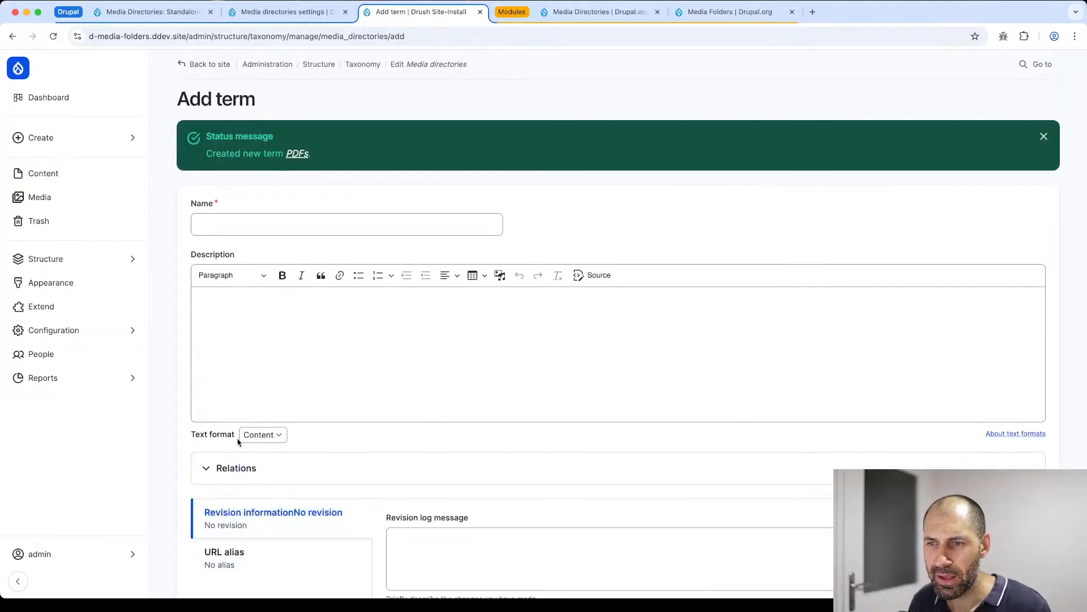
- Add a term named "Thumbnails" and nest it under Images in the Media directories term list, saving the new order
left_click(244, 225)
type("Thumbnails")
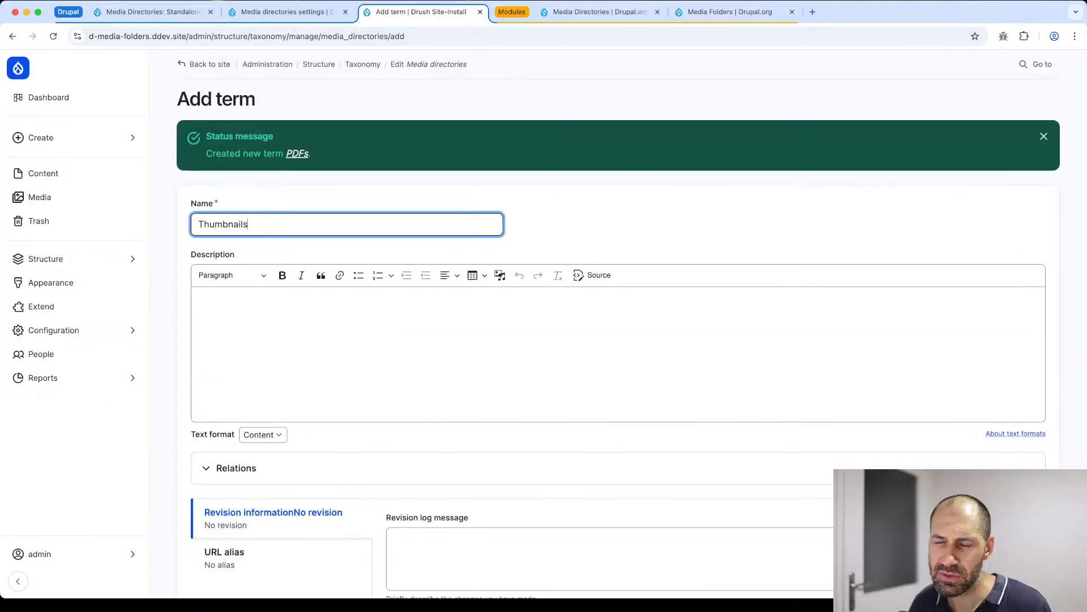
scroll(233, 223, "down", 4)
left_click(287, 519)
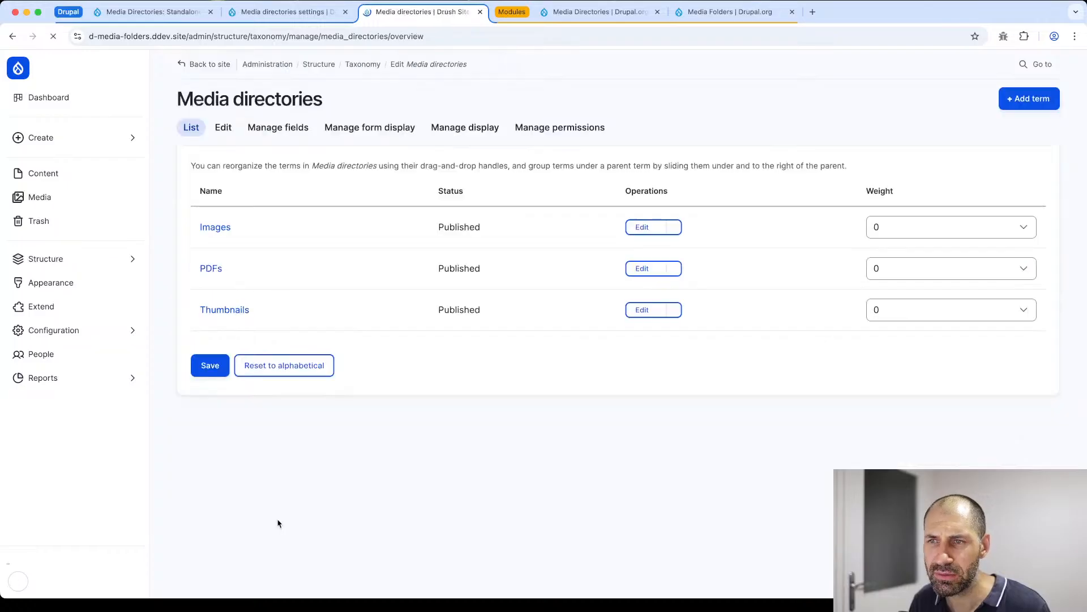
mouse_move(205, 396)
left_mouse_down()
mouse_move(213, 342)
mouse_move(247, 352)
left_mouse_up()
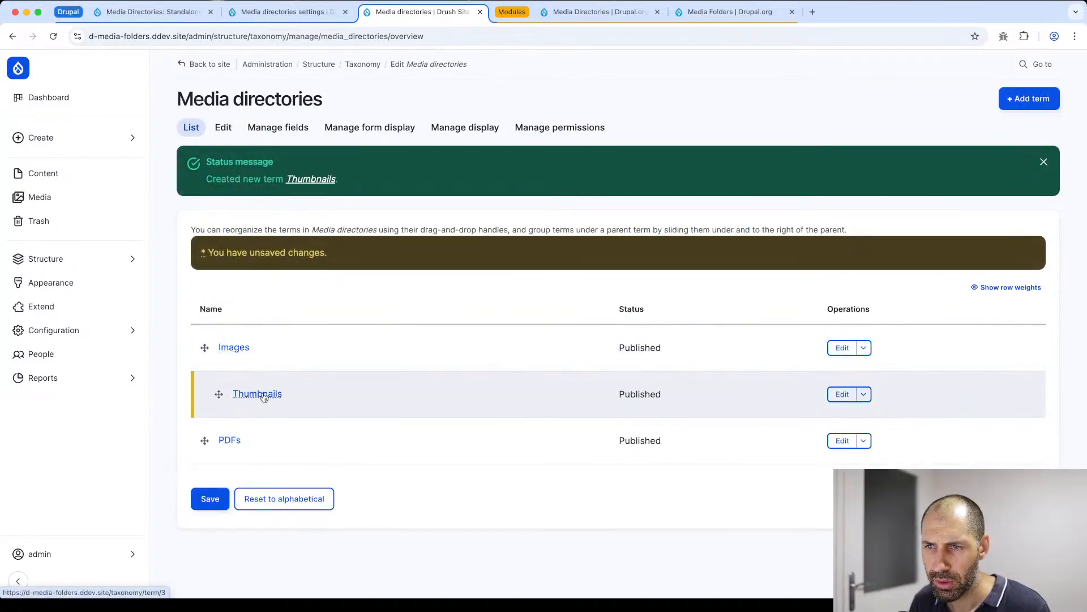
left_click(210, 500)
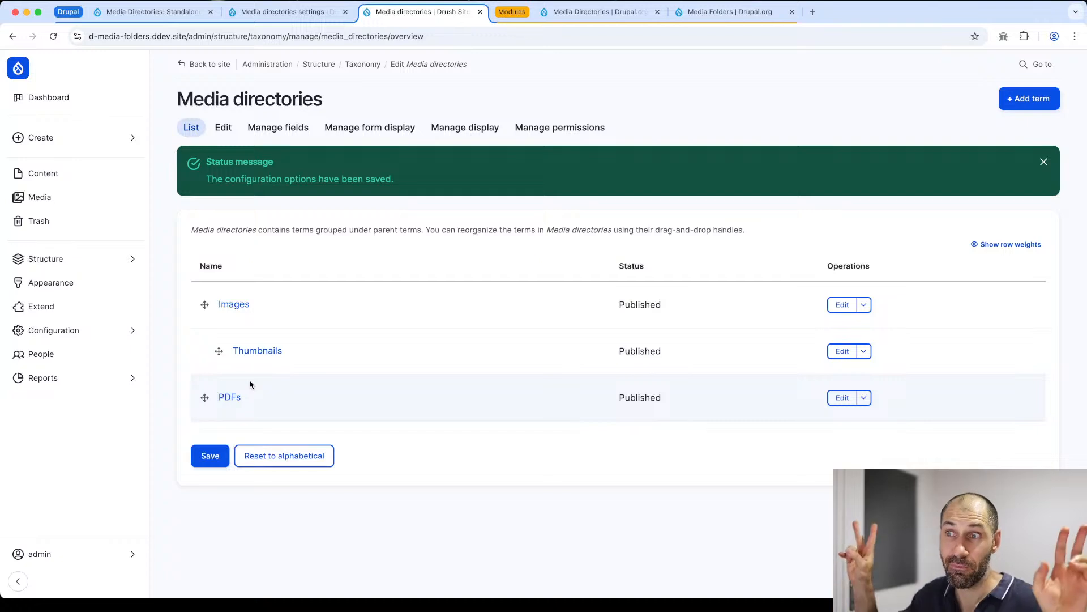
- Set the Taxonomy option in the Media directories settings to the Media directories vocabulary, save the configuration and close the vocabulary's tab
left_click(314, 13)
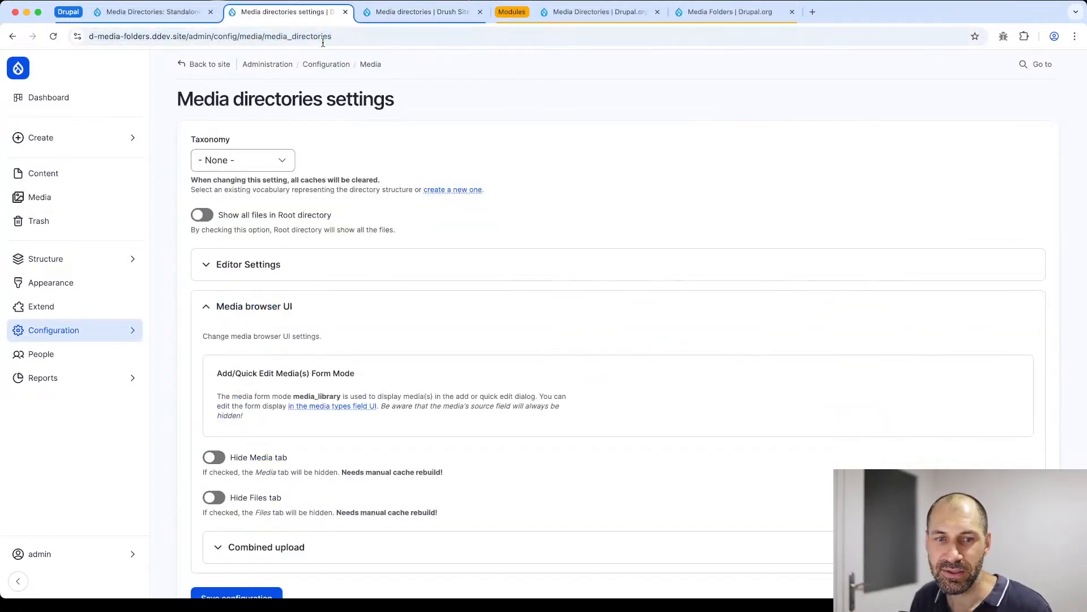
left_click(261, 160)
left_click(249, 176)
scroll(246, 413, "down", 3)
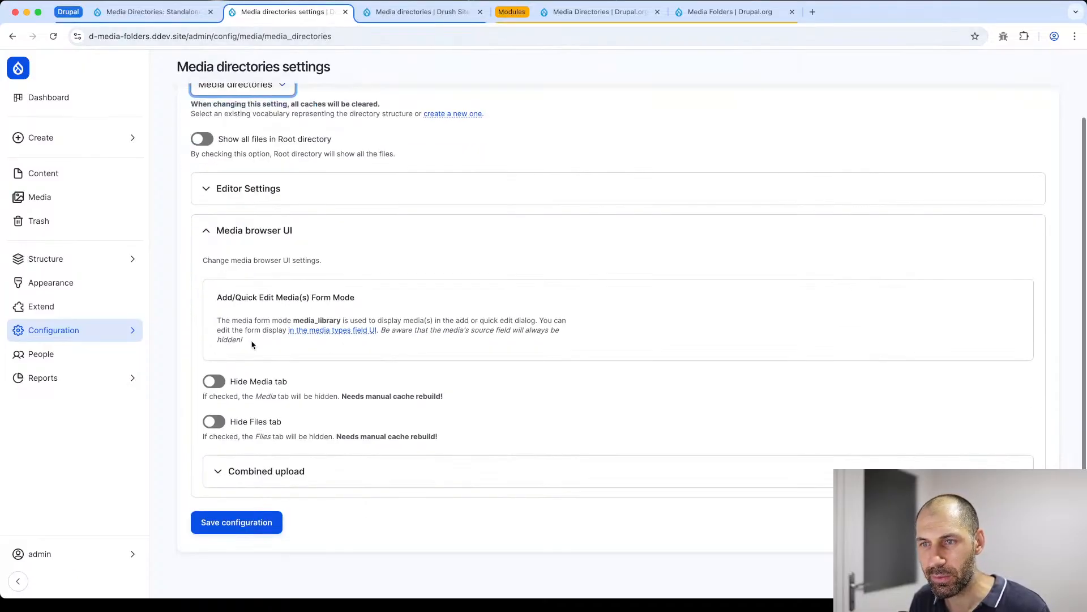
left_click(255, 529)
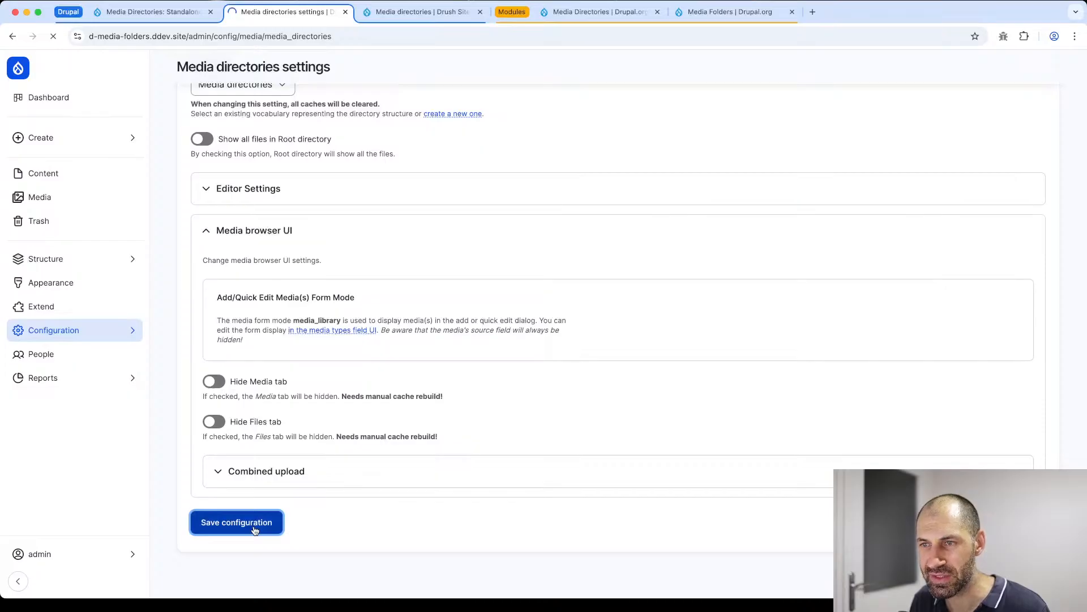
left_click(480, 11)
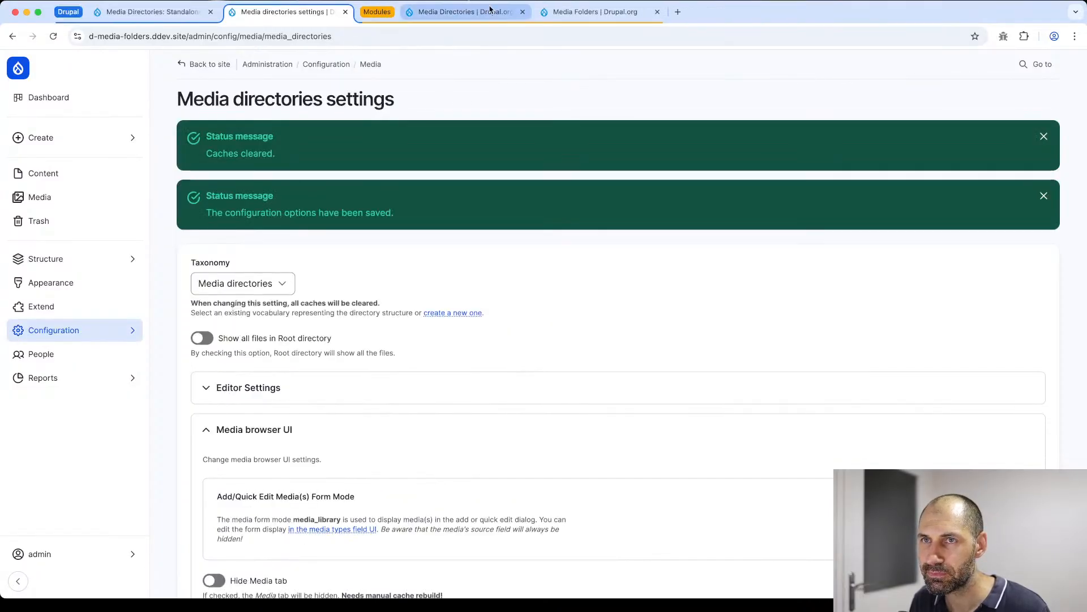
- Reload the Media browser page, expand the Images folder in the directory tree and view its contents
left_click(169, 11)
left_click(256, 35)
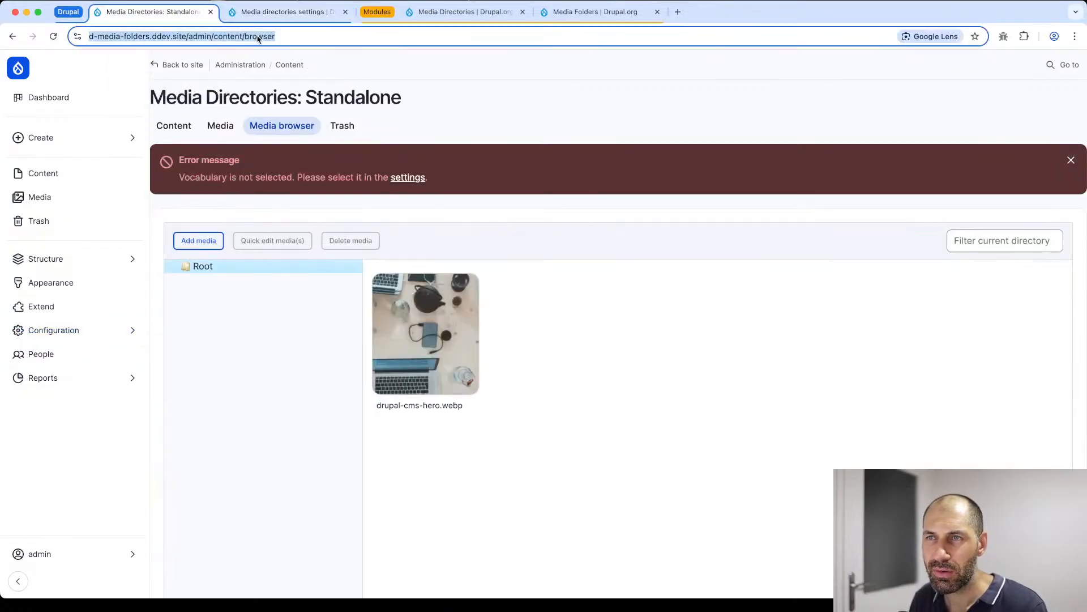
left_click(300, 132)
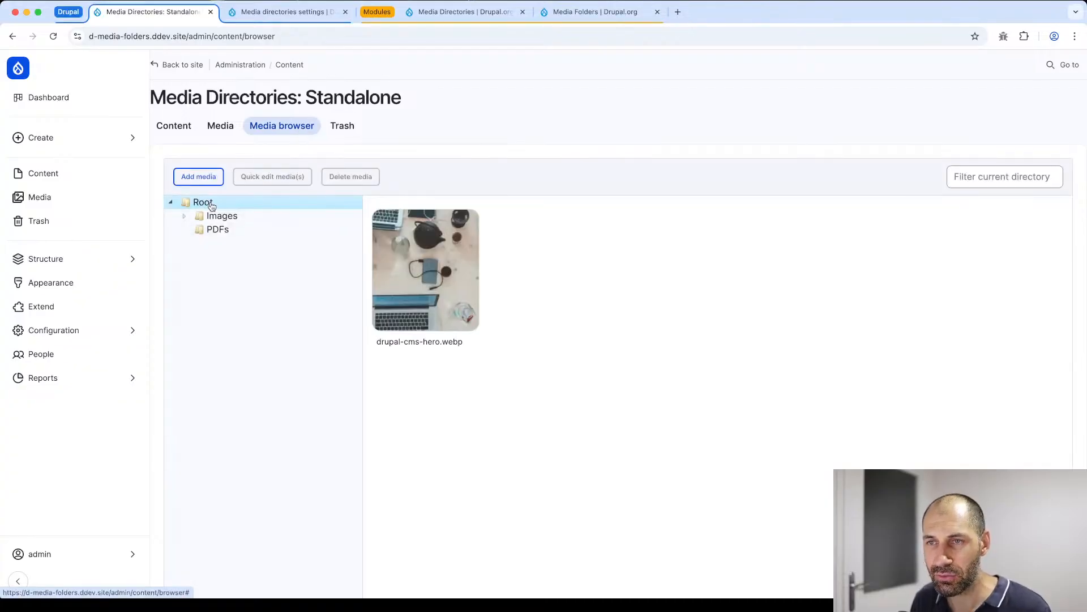
left_click(186, 218)
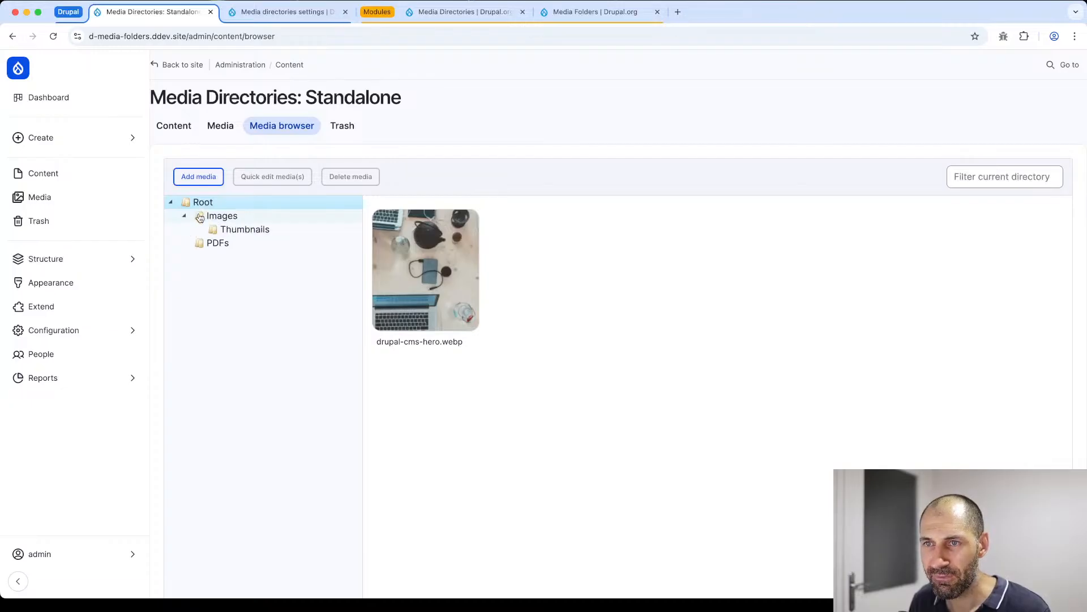
left_click(203, 217)
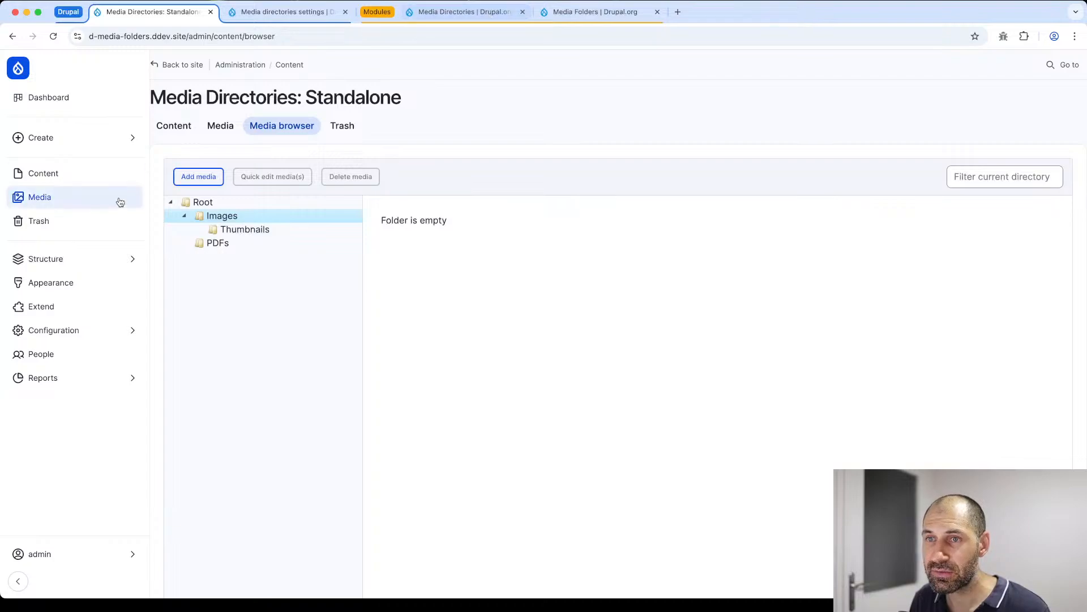
- Check the jsTree library requirement on the Media Directories project page at Drupal.org
left_click(468, 13)
scroll(333, 251, "up", 10)
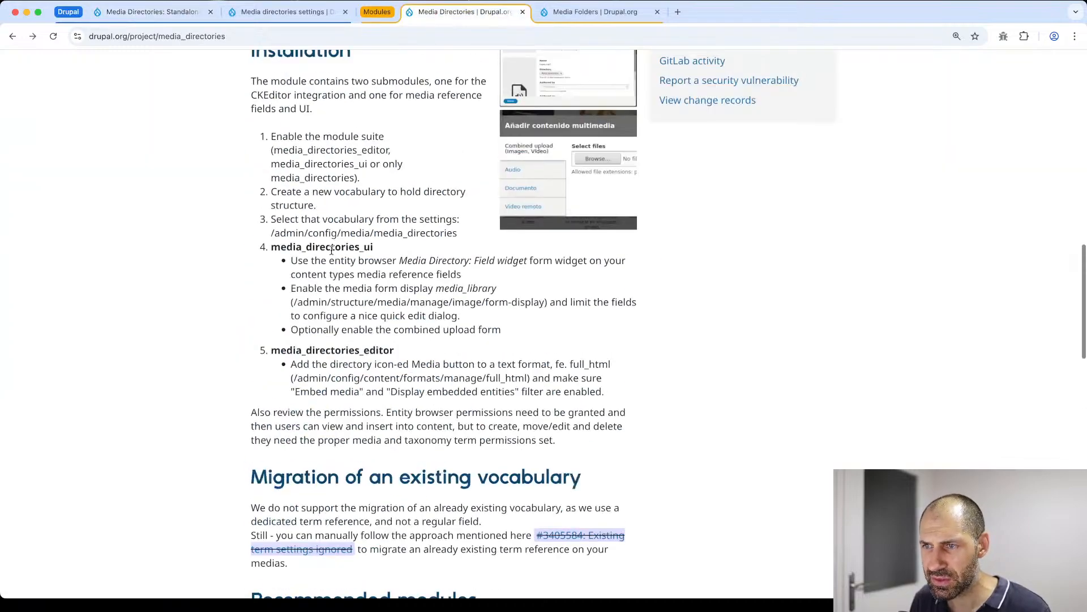
scroll(333, 250, "up", 4)
scroll(258, 306, "down", 5)
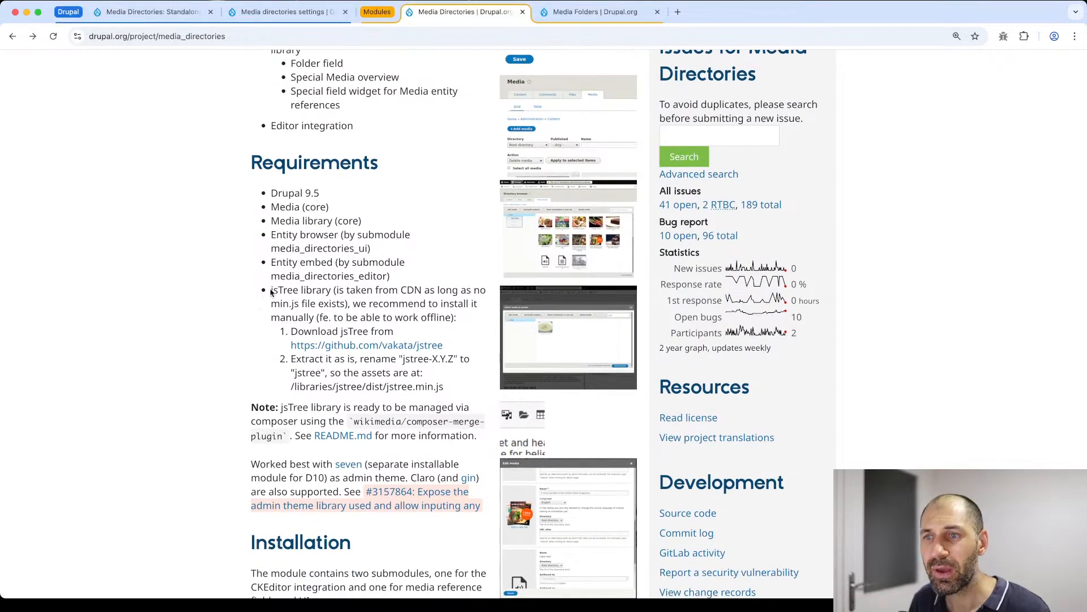
double_click(275, 290)
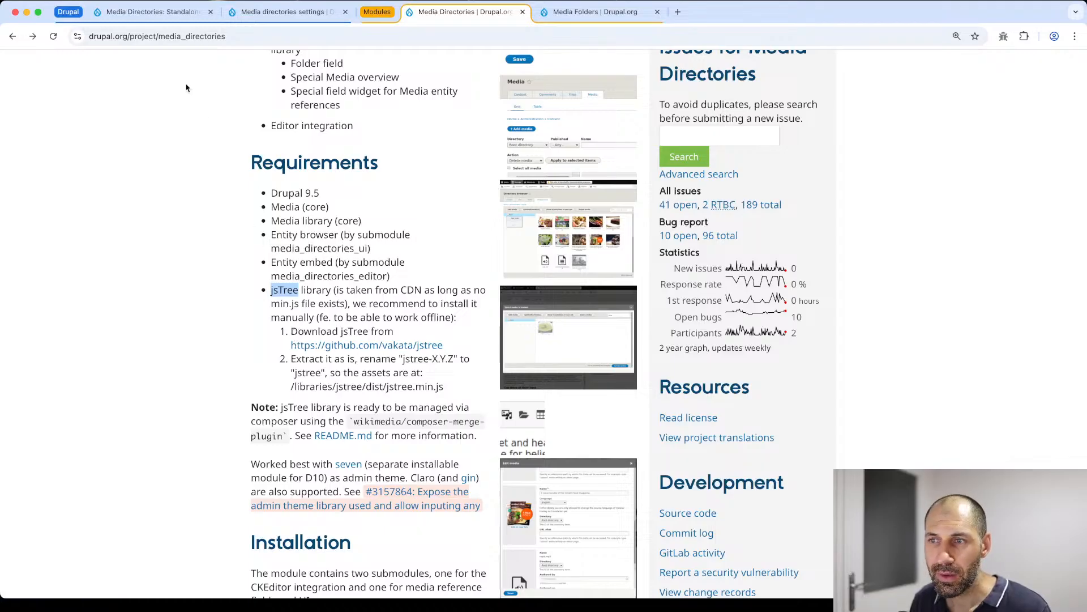
- View the Thumbnails and Root folders in the Media browser and inspect the quick edit form of drupal-cms-hero.webp without changing it
left_click(172, 16)
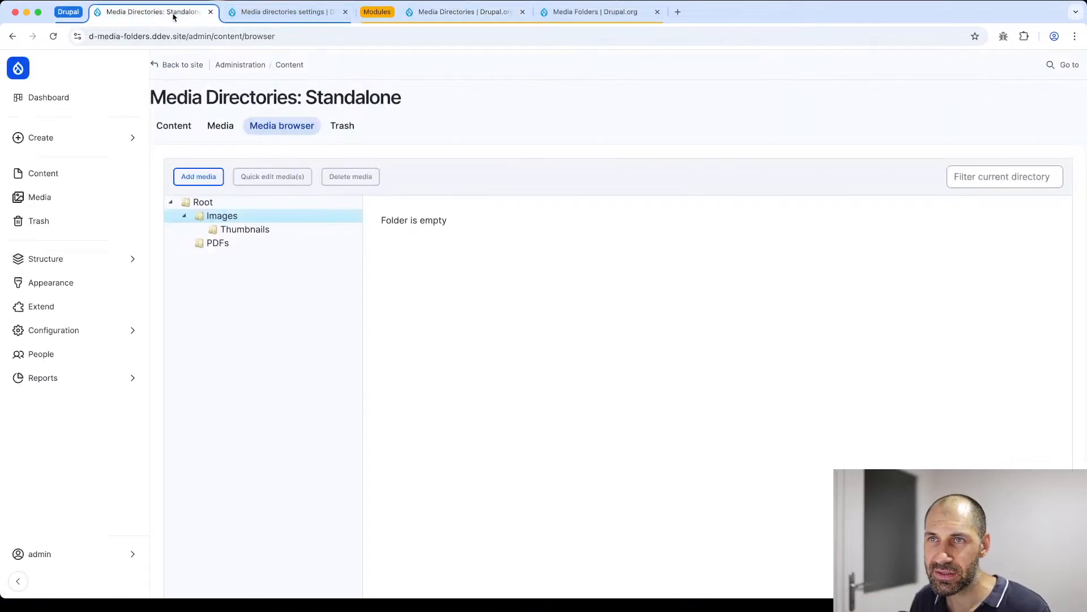
left_click(242, 231)
left_click(232, 204)
right_click(442, 268)
left_click(435, 258)
left_click(426, 253)
scroll(426, 251, "down", 2)
scroll(425, 251, "up", 3)
left_click(283, 179)
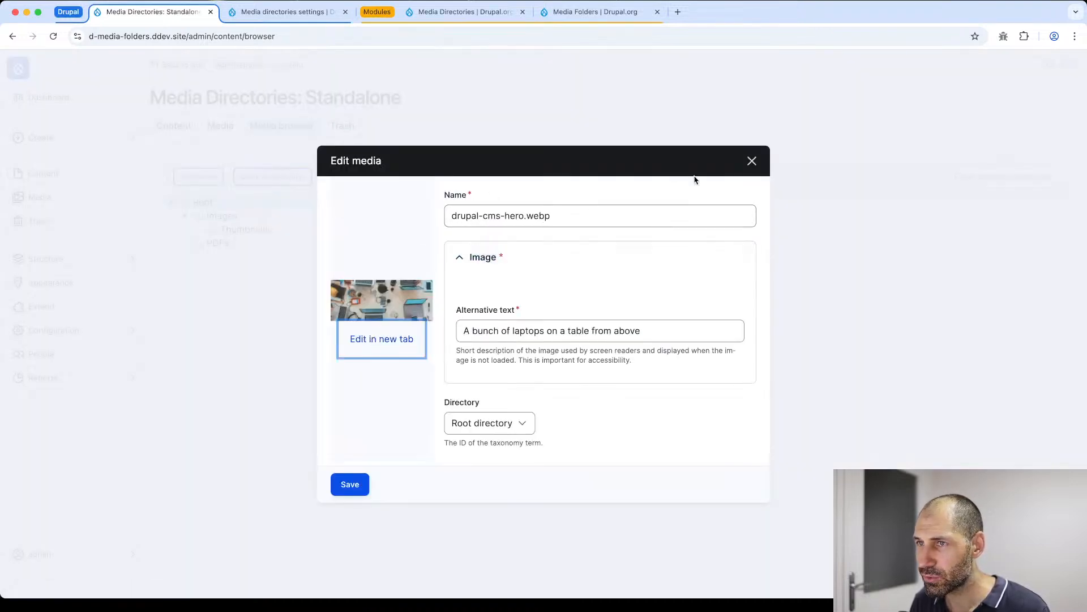
left_click(752, 161)
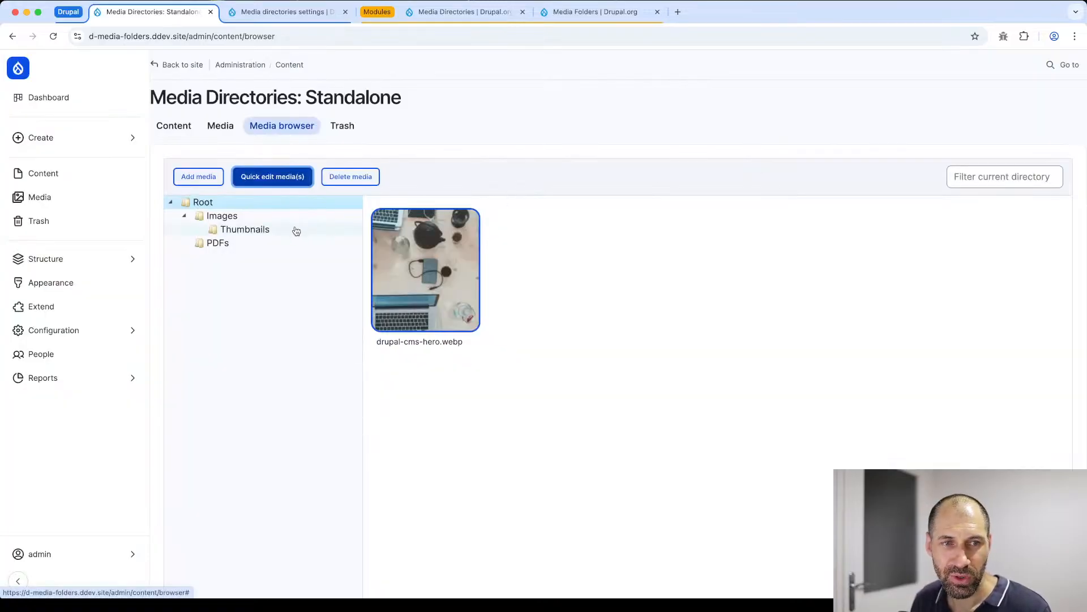
- Move drupal-cms-hero.webp from the Root folder into the Images folder
left_click(434, 265)
left_click_drag(434, 265, 218, 217)
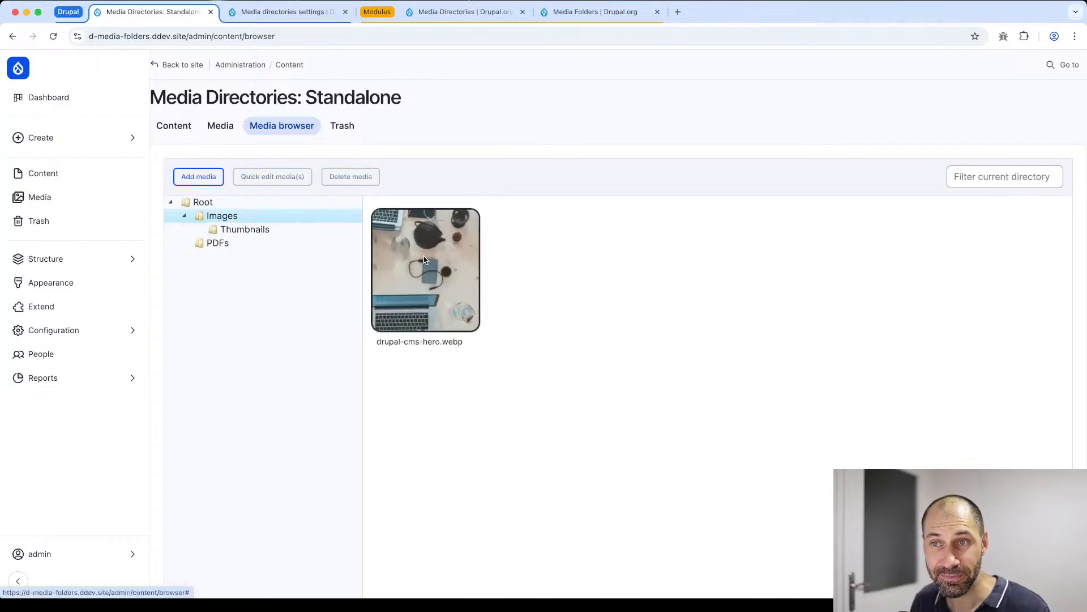
- Inspect the media types and the Image upload form offered for adding media to the Images folder, without uploading anything
left_click(198, 177)
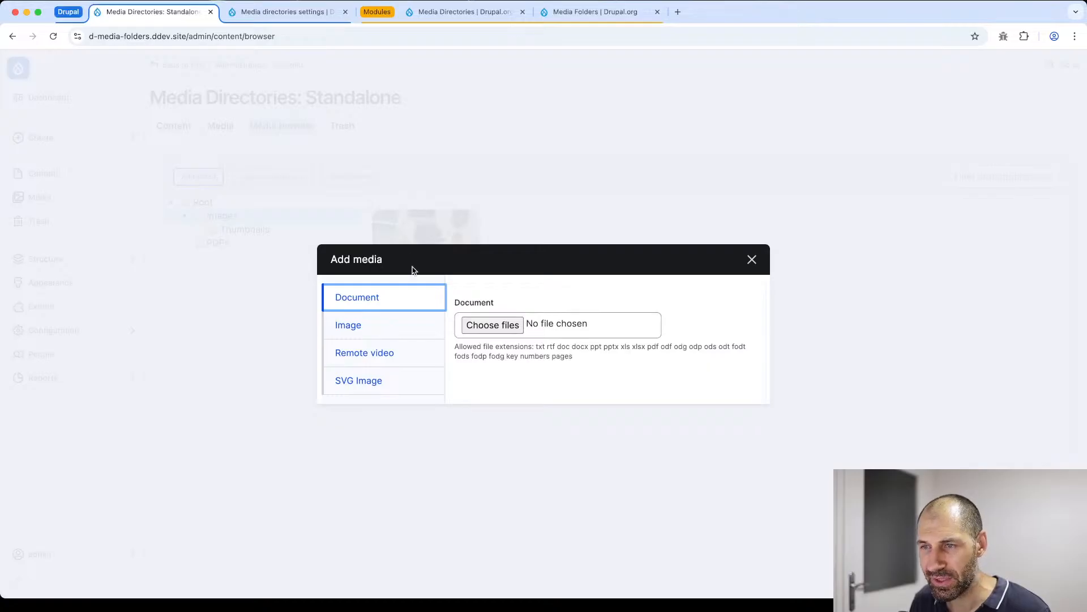
left_click(410, 321)
left_click(752, 260)
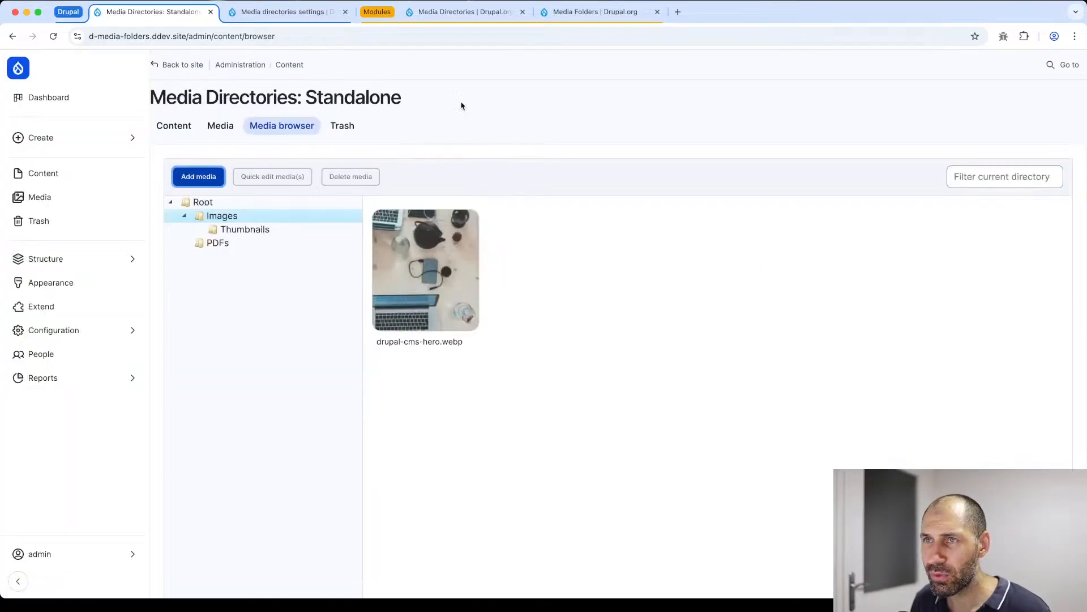
- Enable combined upload in the Media directories settings for the Image and Document media types
left_click(290, 13)
scroll(295, 292, "down", 4)
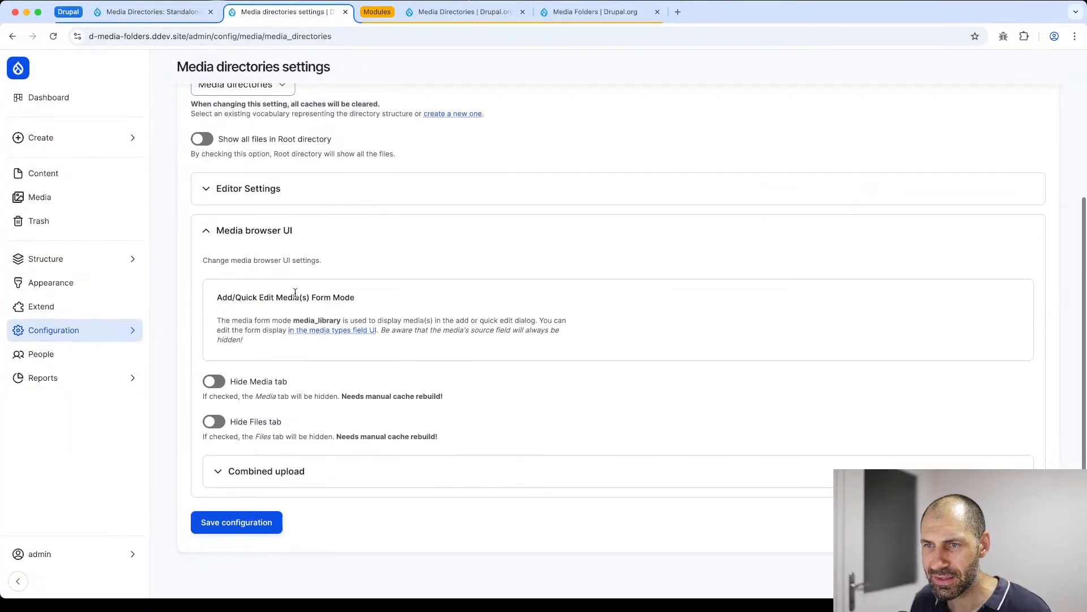
left_click(303, 481)
scroll(300, 476, "down", 2)
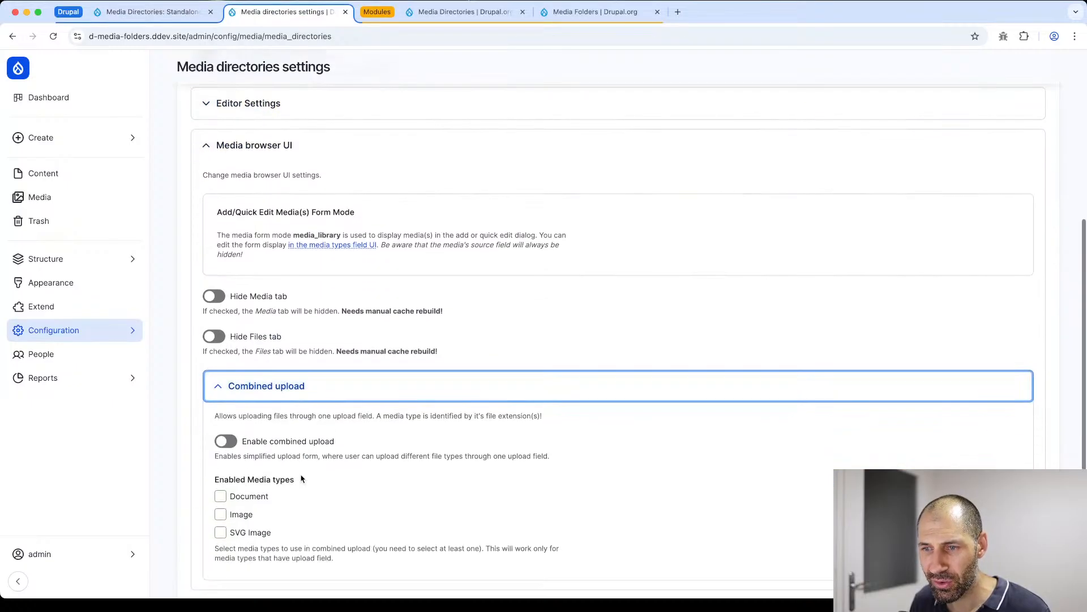
left_click(226, 441)
scroll(226, 441, "down", 2)
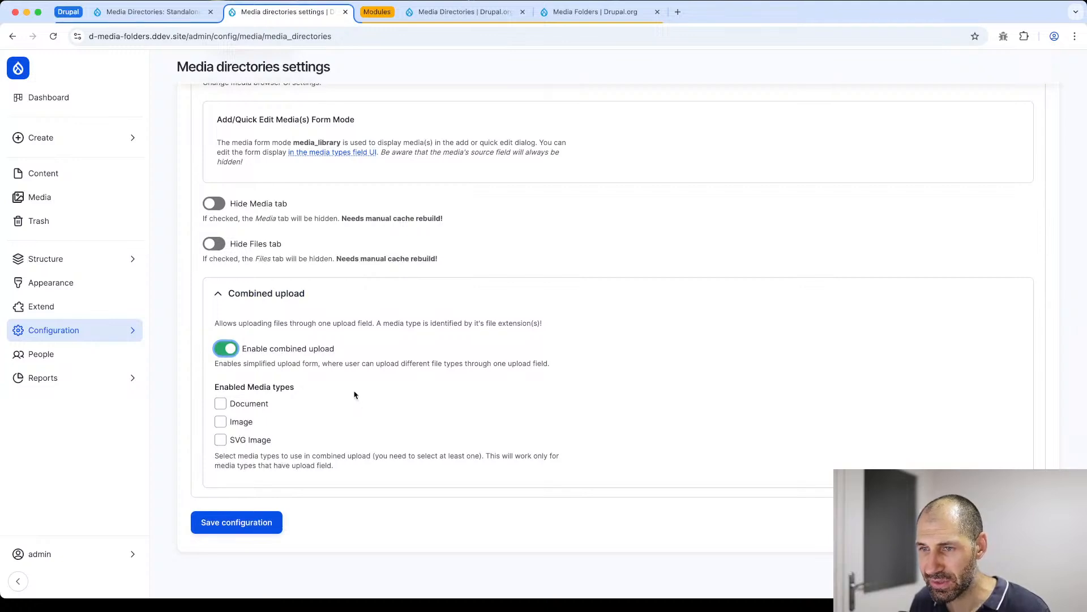
left_click(220, 421)
left_click(246, 403)
- Review the Hide Media tab and Hide Files tab options and the Editor Settings section, including the embed dialog's image styles
scroll(241, 249, "up", 4)
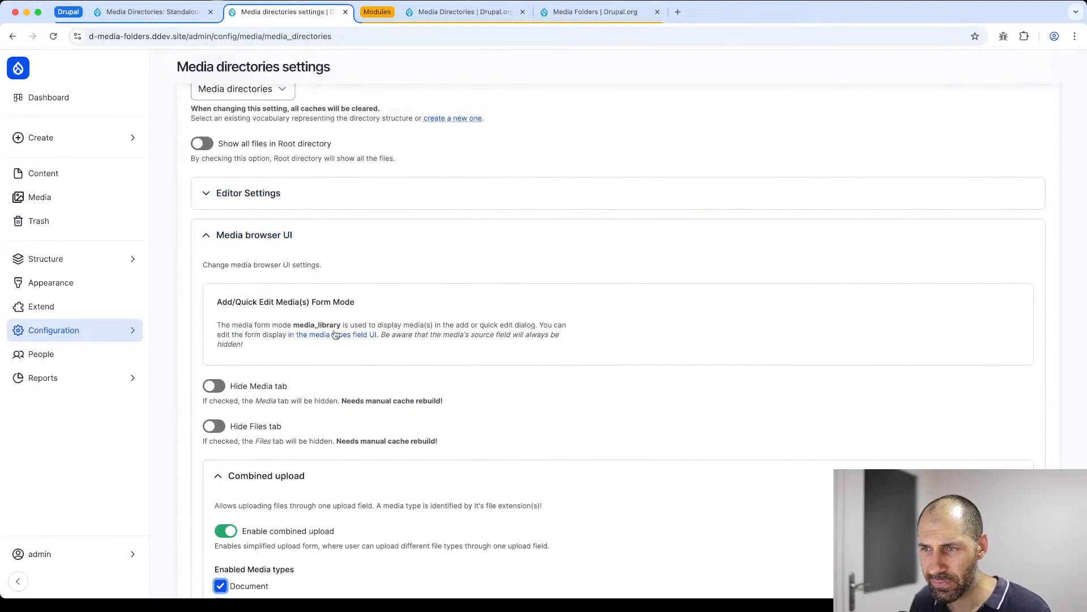
scroll(221, 351, "down", 2)
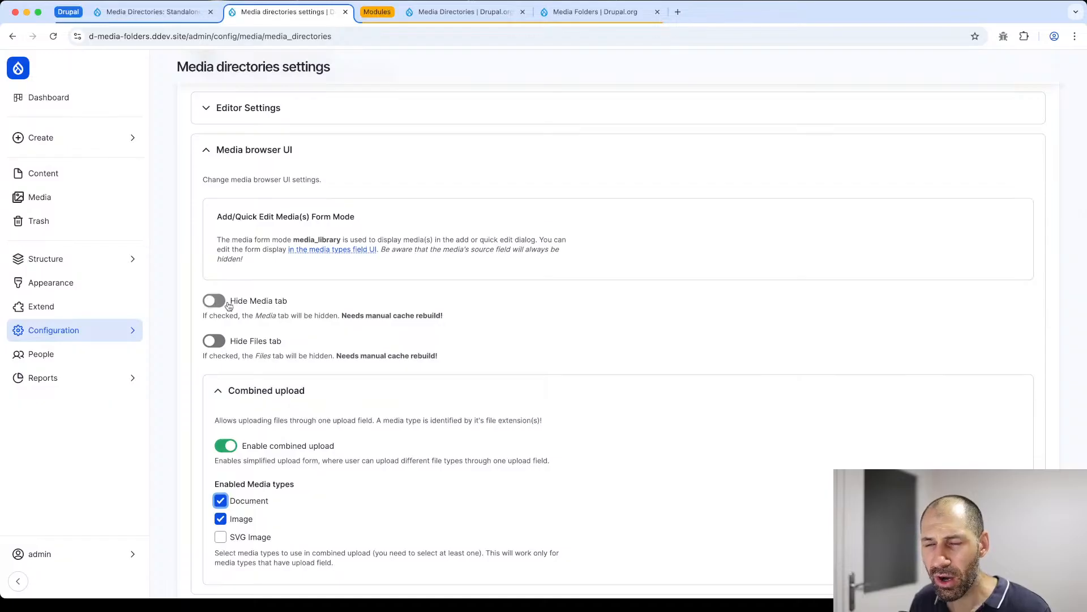
left_click(202, 16)
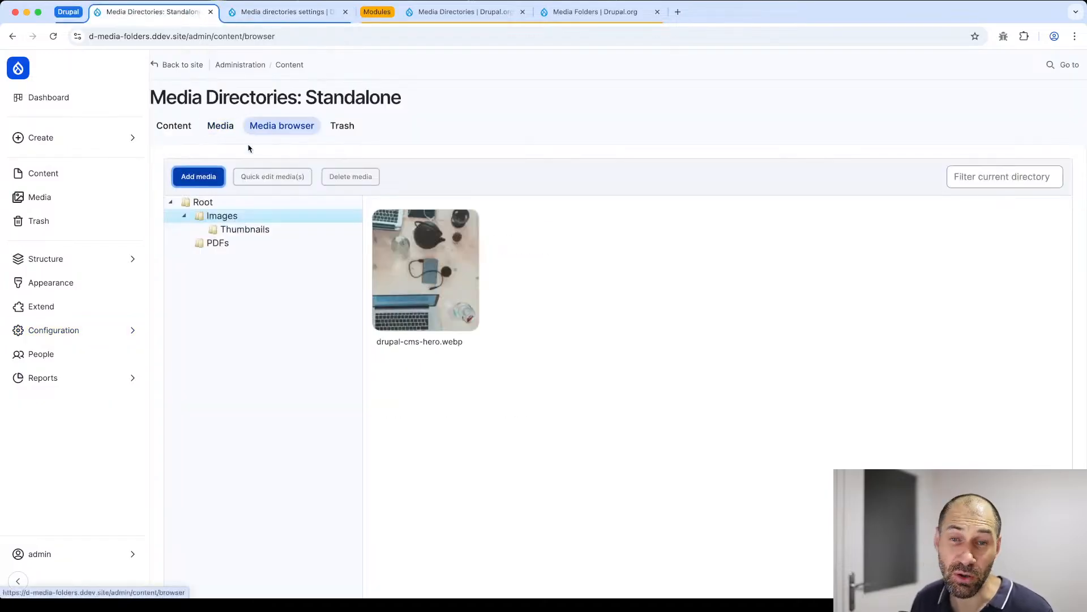
left_click(282, 15)
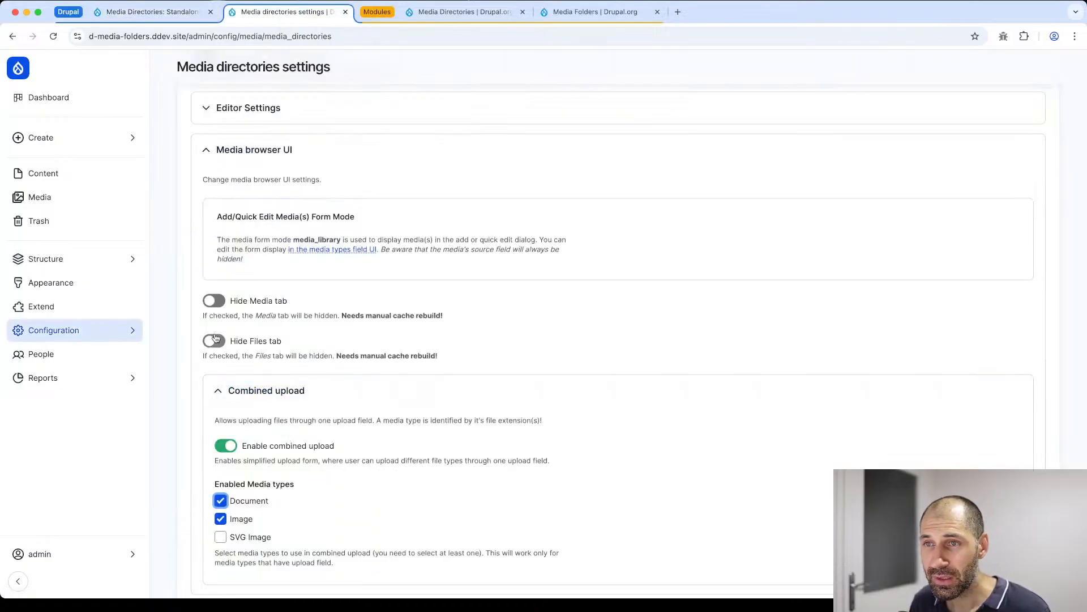
scroll(247, 125, "up", 1)
left_click(247, 127)
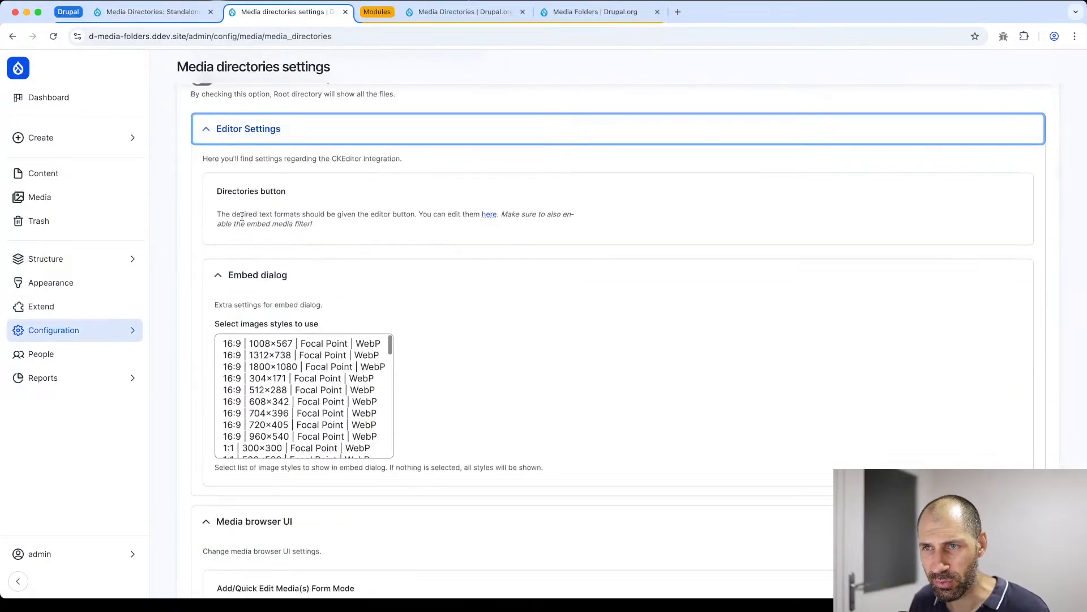
scroll(243, 280, "down", 4)
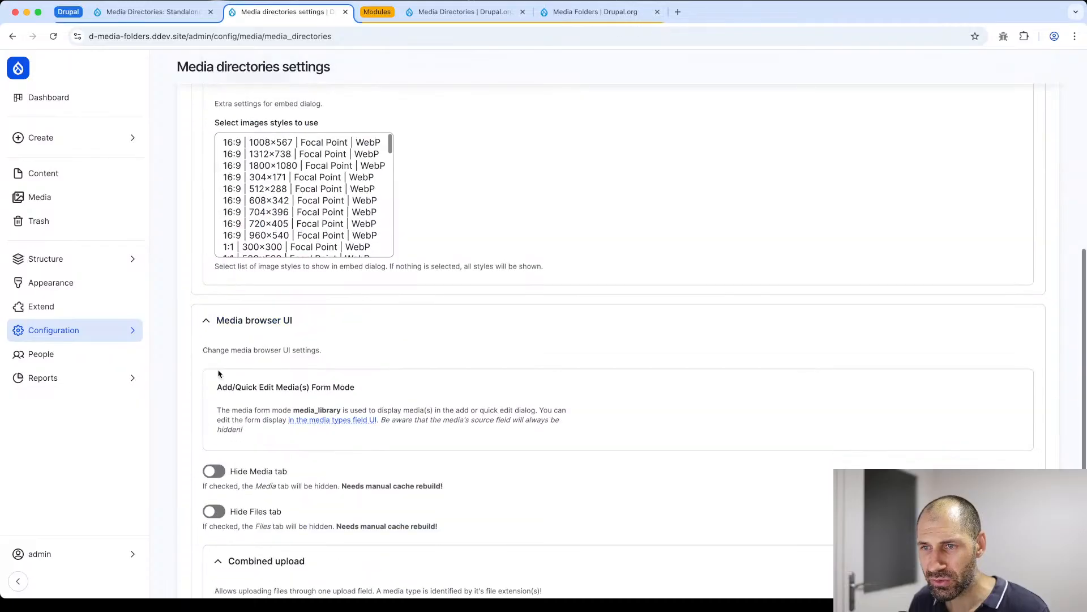
scroll(215, 367, "up", 7)
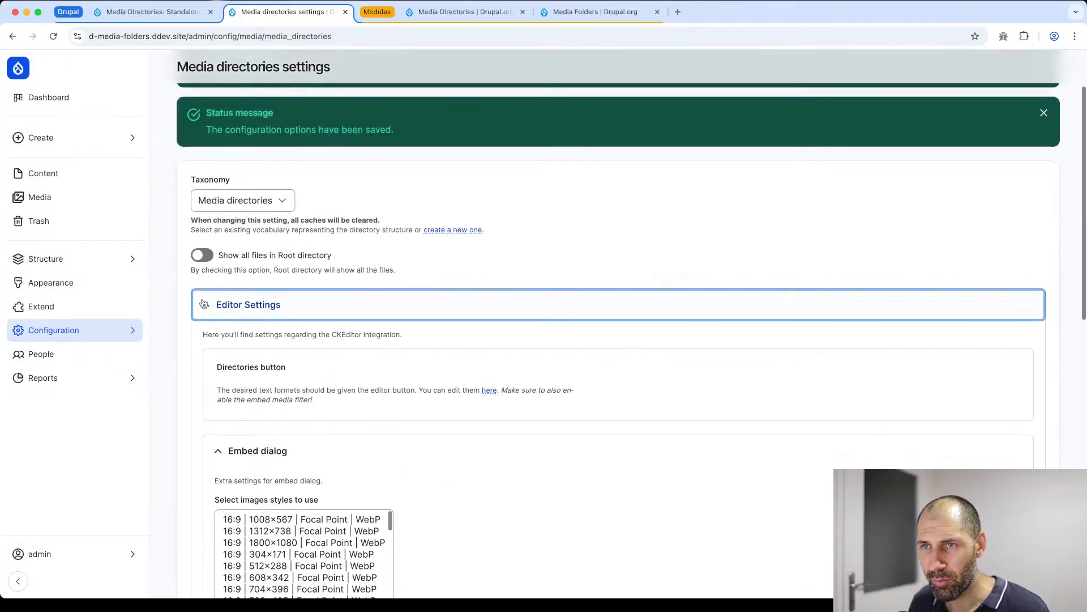
left_click(242, 314)
scroll(244, 339, "down", 6)
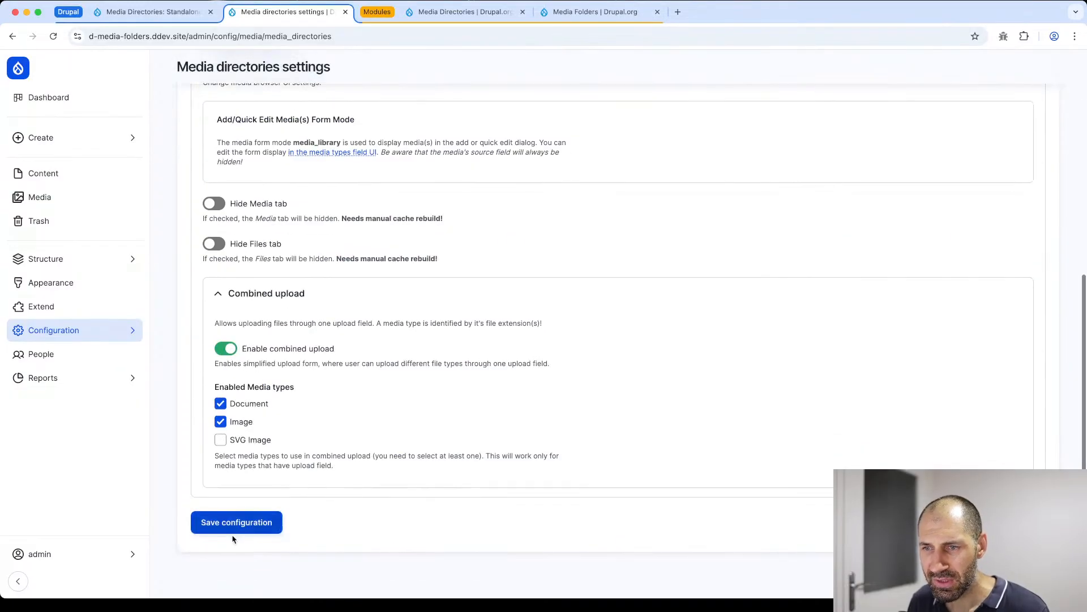
- Save the Media directories settings and open the Add media dialog for the Images folder in the media browser
left_click(237, 529)
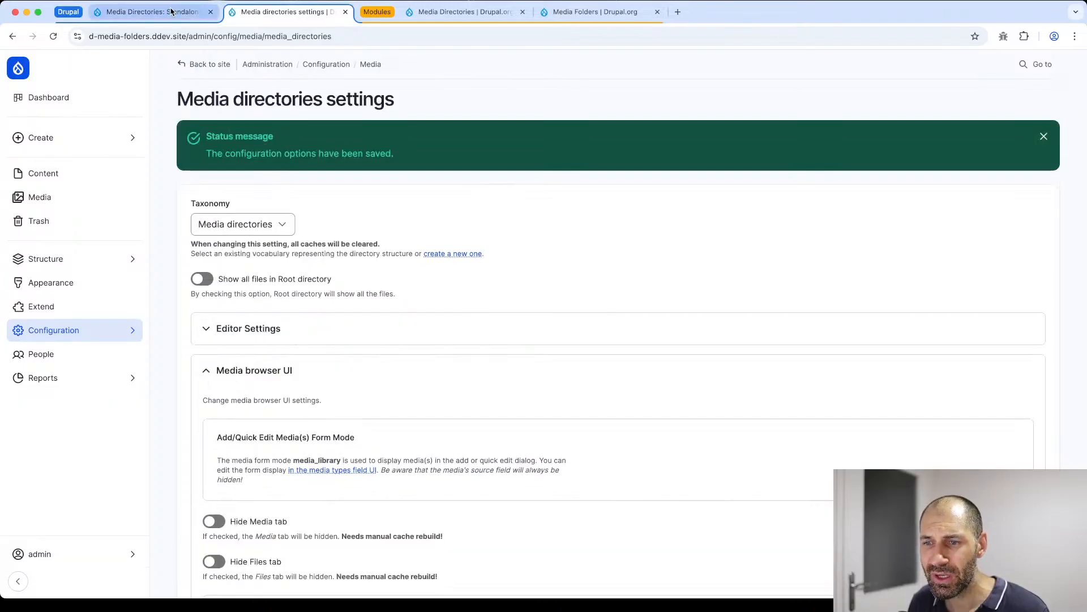
left_click(171, 11)
left_click(204, 176)
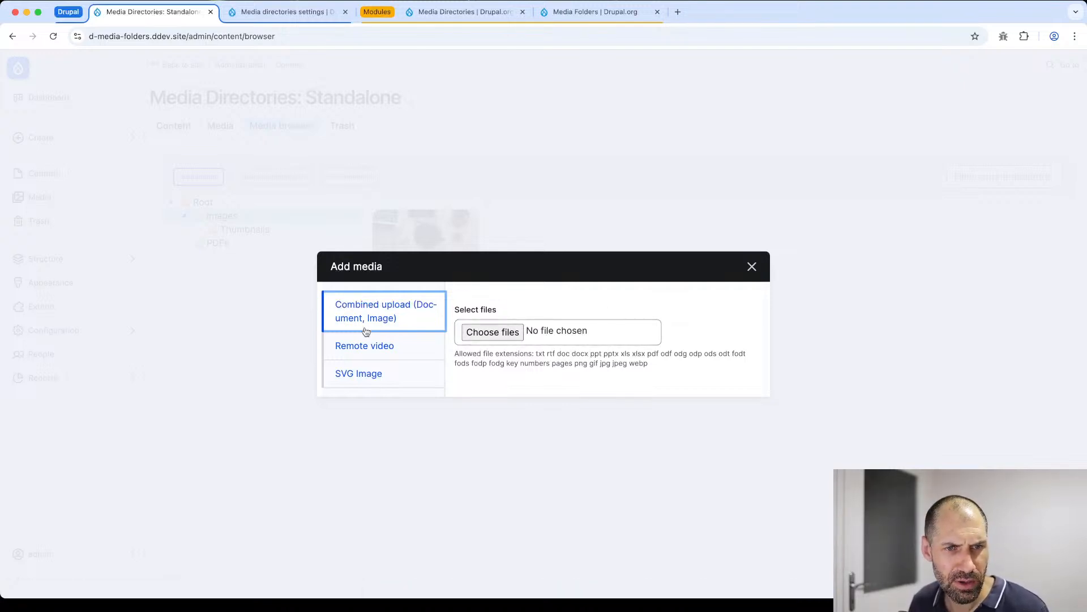
- In Finder, preview the AS-256-d-media-folders and AS-254-d-admin-pages thumbnail images in the test-files folder
left_click_drag(448, 108, 645, 105)
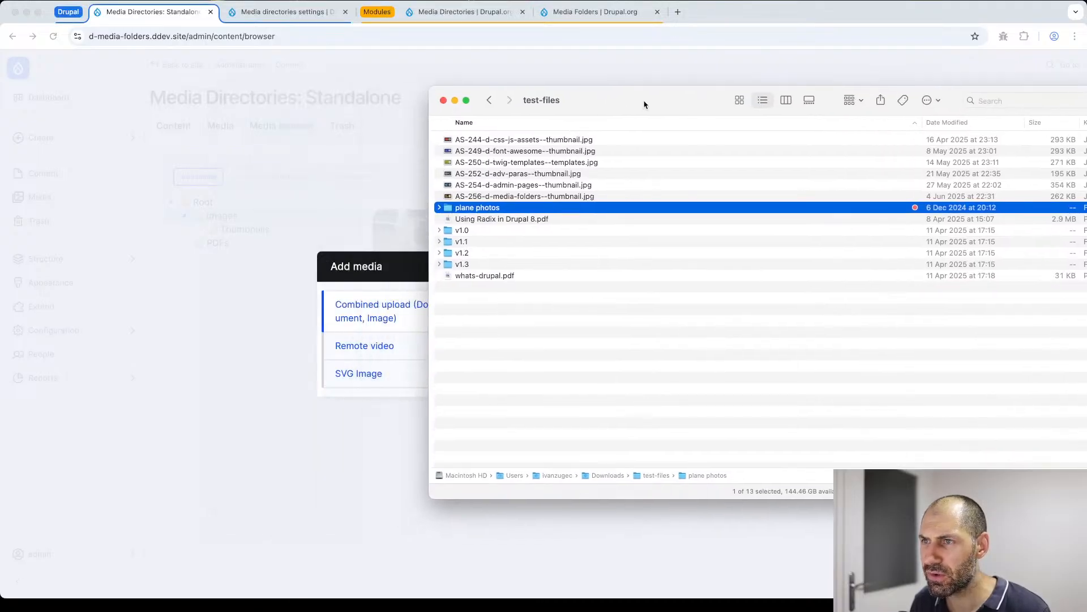
left_click(554, 196)
key("space")
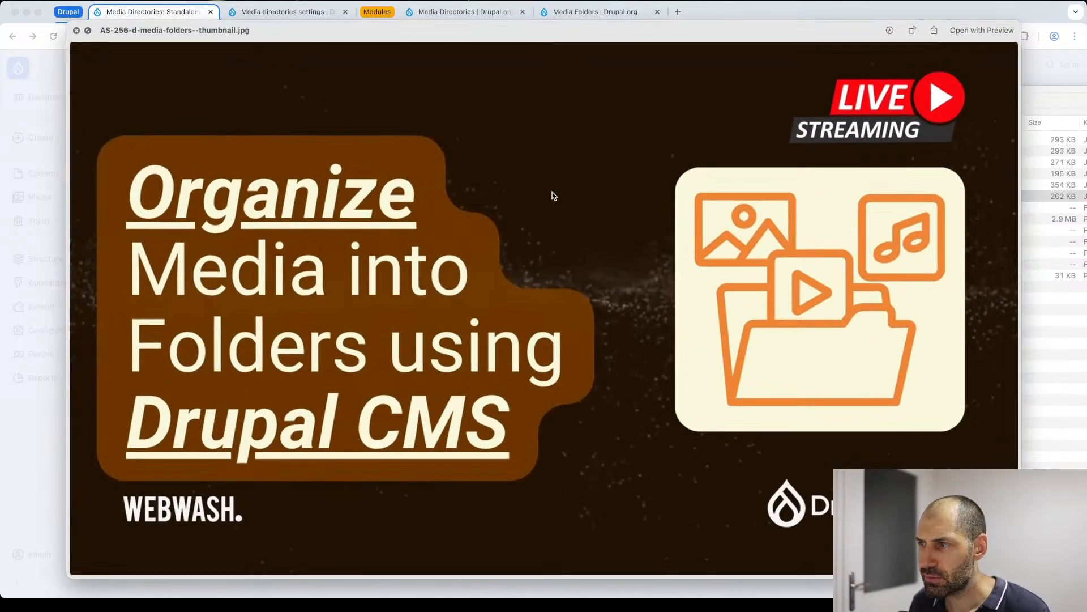
key("space")
left_click(556, 189)
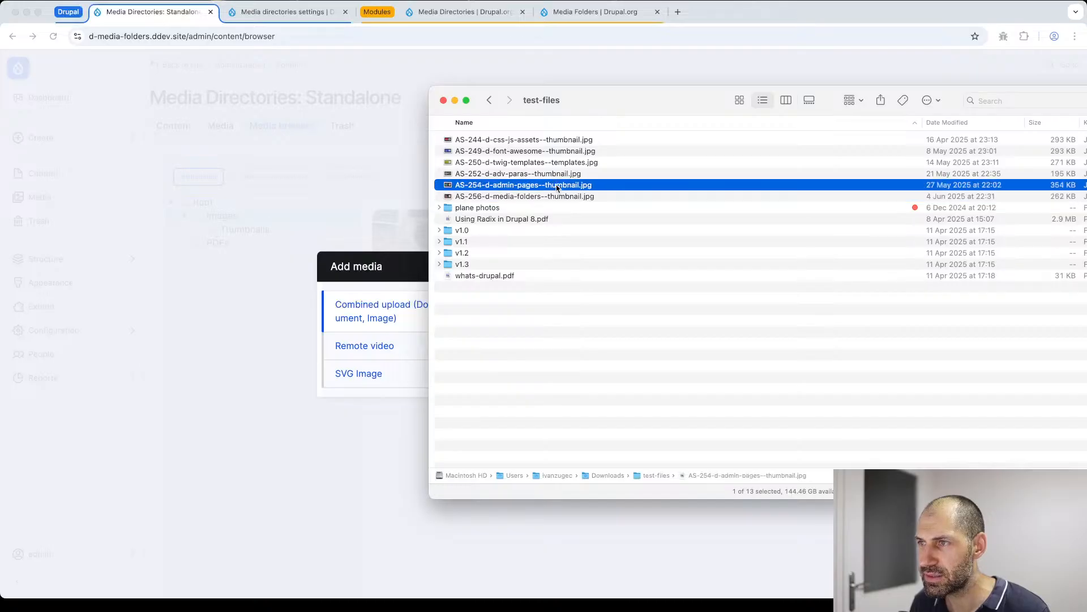
key("space")
key("space")
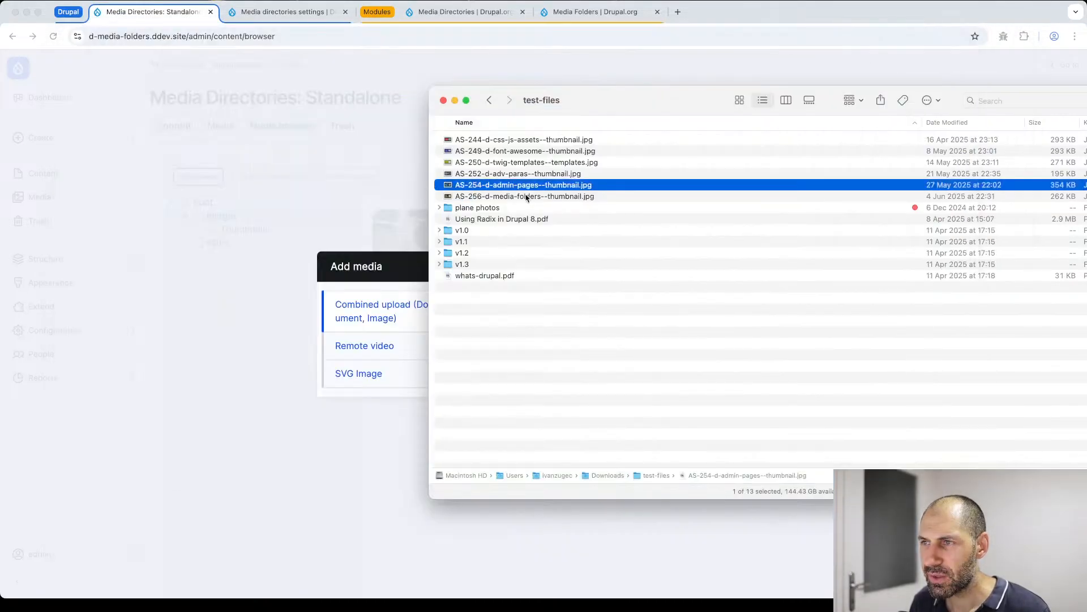
- Upload AS-254-d-admin-pages--thumbnail.jpg and whats-drupal.pdf together through the combined upload in the Add media dialog
left_click(475, 220)
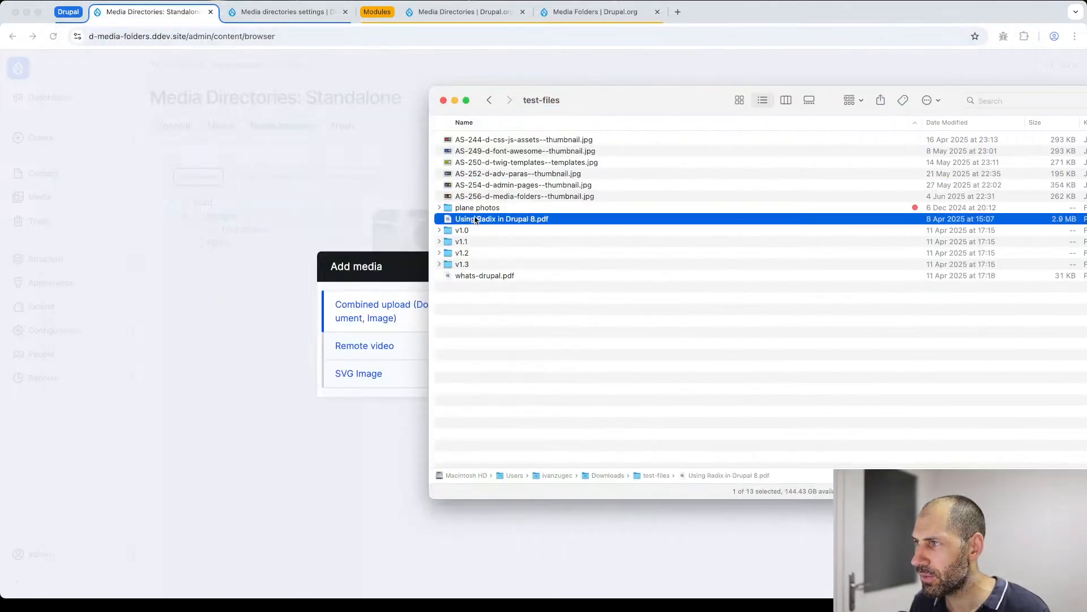
left_click(501, 276)
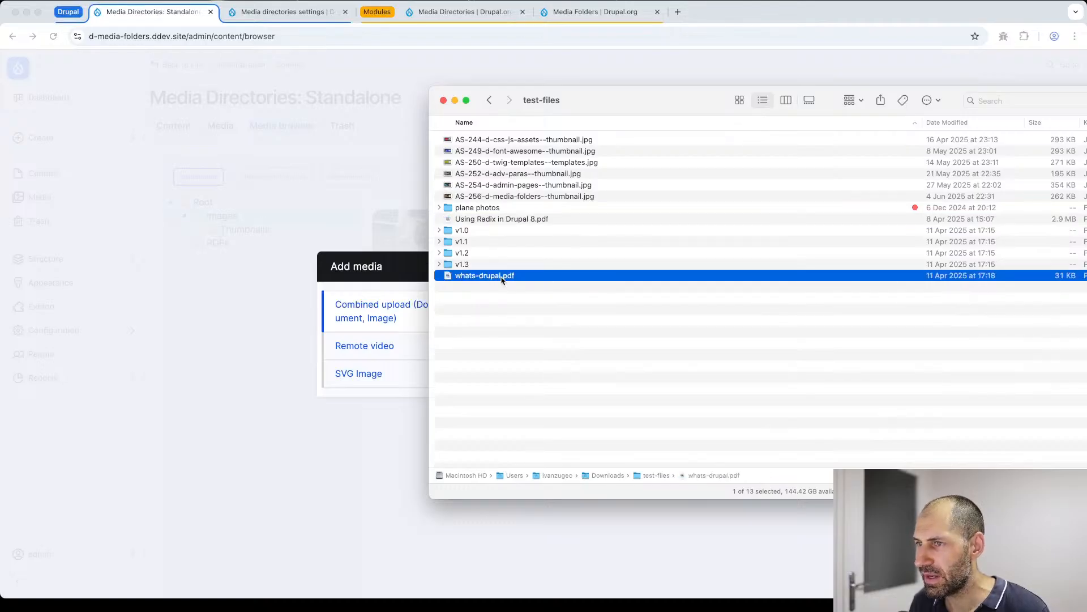
key("space")
key("space")
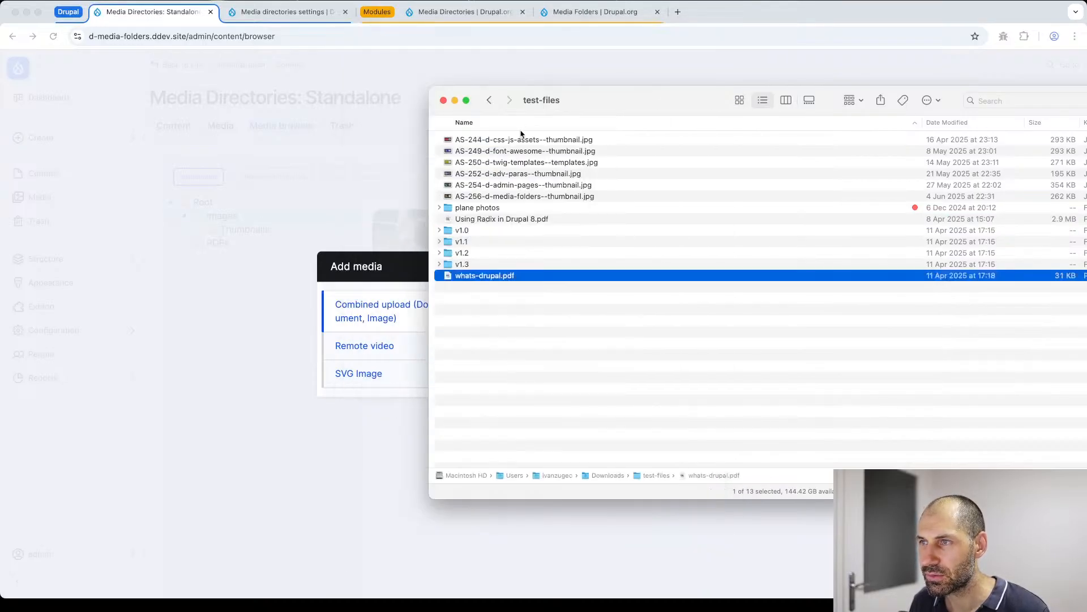
left_click(534, 185, "super")
left_click_drag(479, 192, 503, 334)
- Give the uploaded image the alternative text "thumbnail" and assign it to the Thumbnails directory
left_click(494, 296)
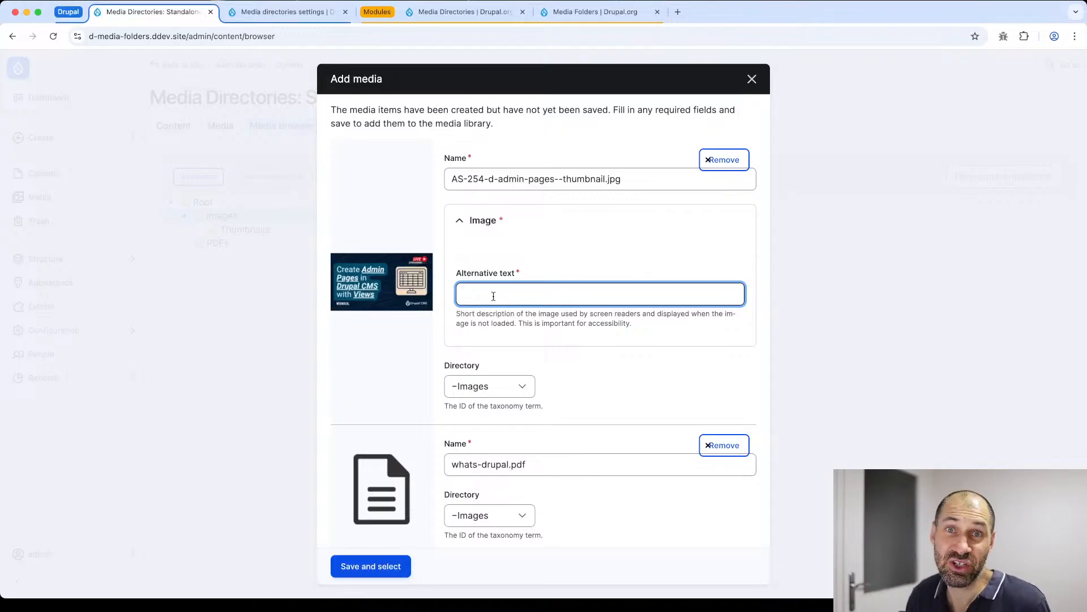
type("thumbnail")
scroll(487, 391, "down", 1)
left_click(487, 391)
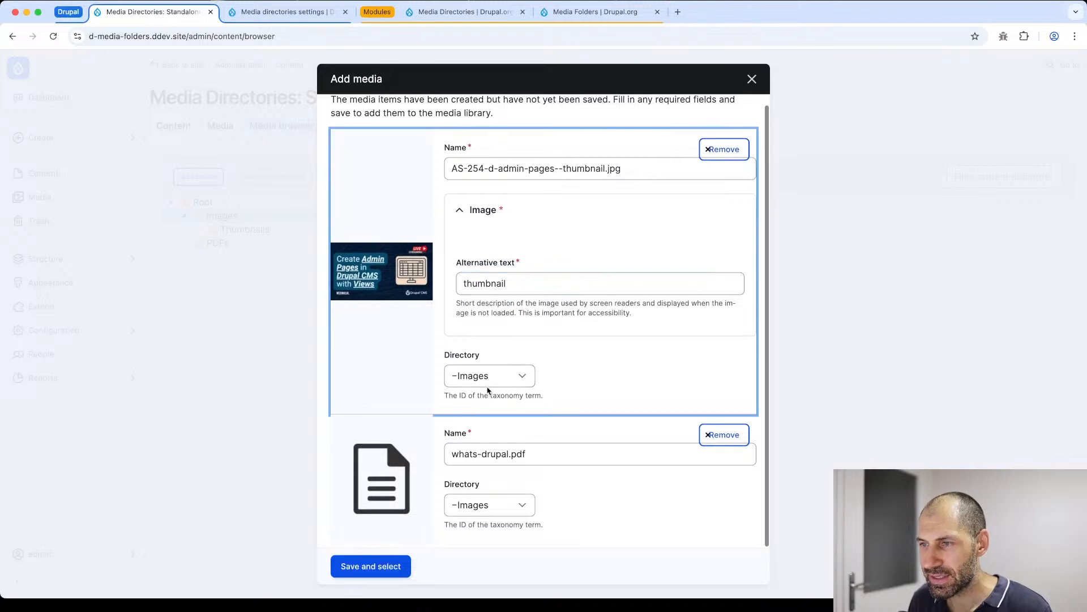
left_click(487, 381)
left_click(487, 389)
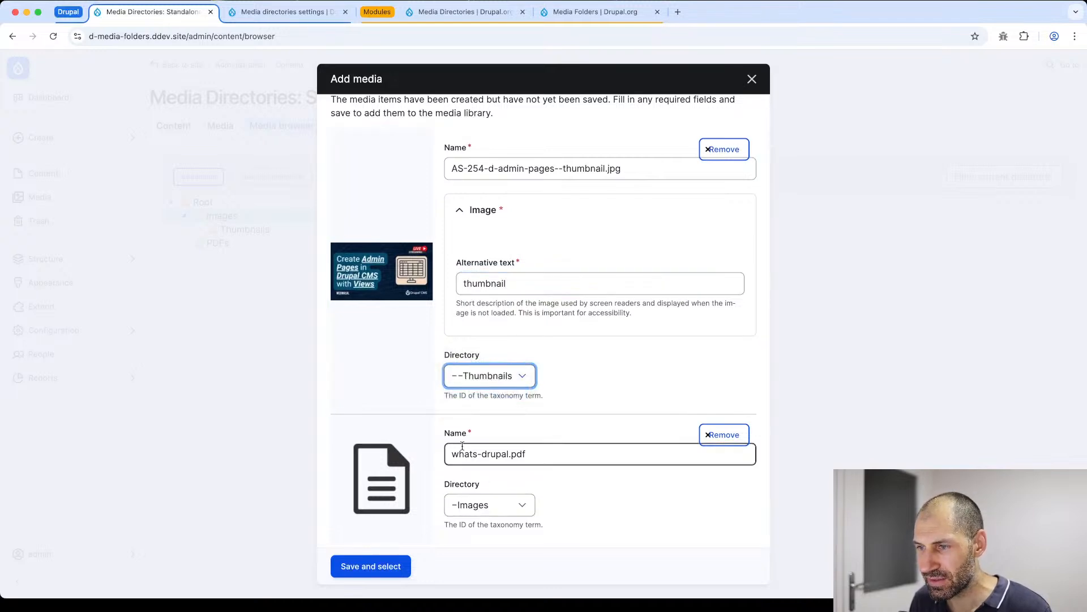
- Assign whats-drupal.pdf to the PDFs directory and save both new media items
left_click(487, 512)
left_click(490, 534)
left_click(385, 572)
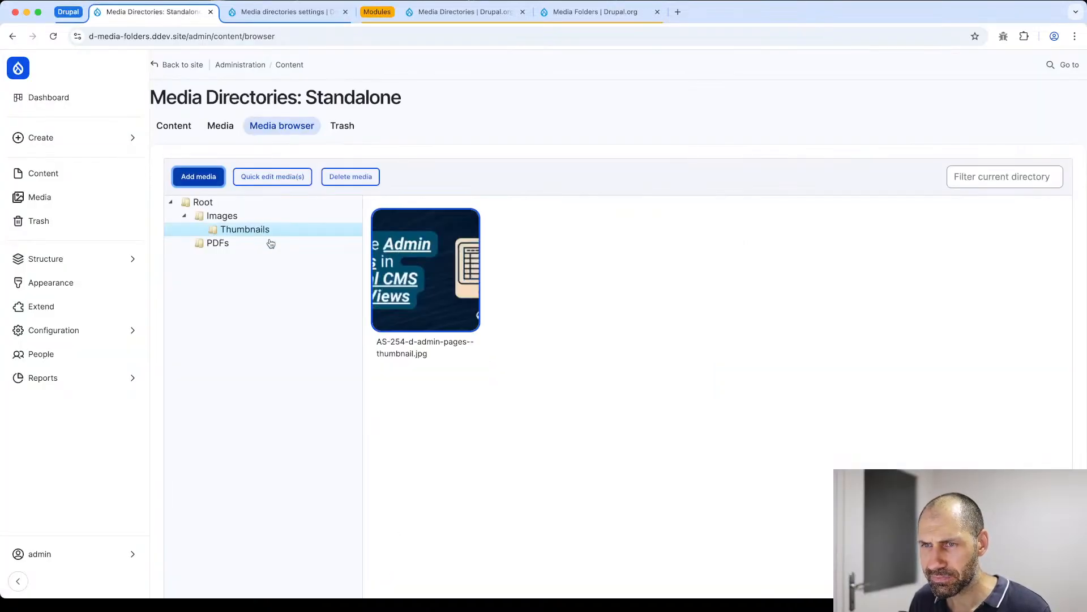
- Check the contents of the Thumbnails and PDFs folders for the newly uploaded files
left_click(259, 232)
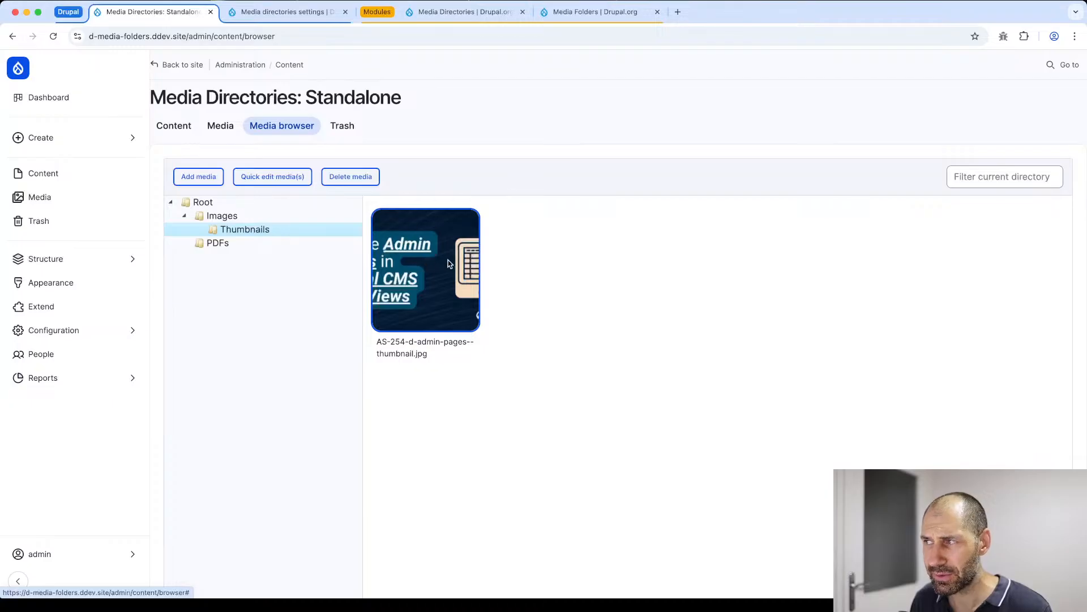
left_click(235, 243)
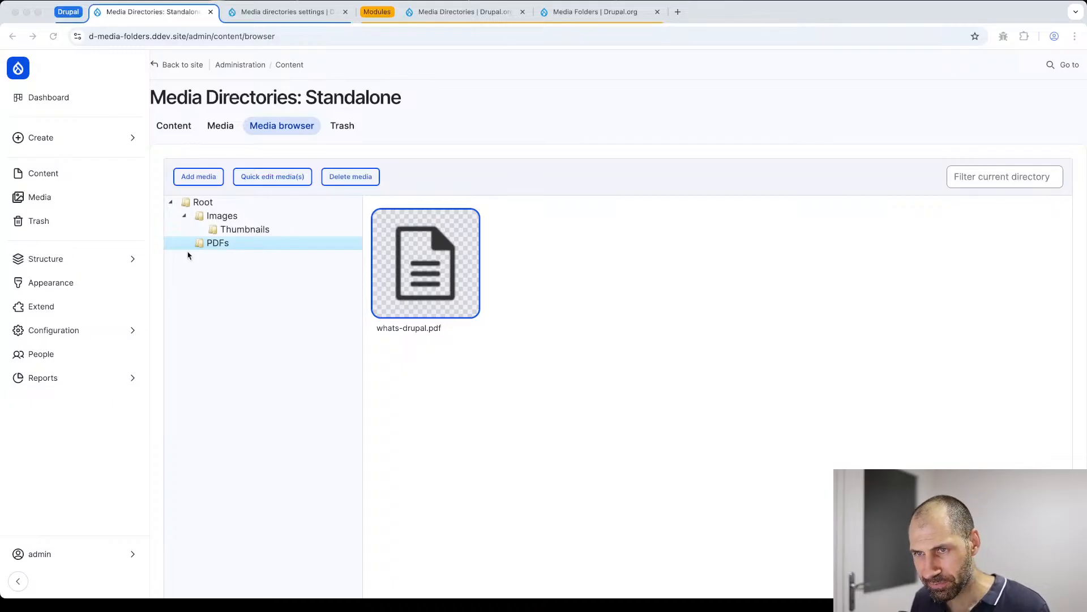
left_click(892, 214)
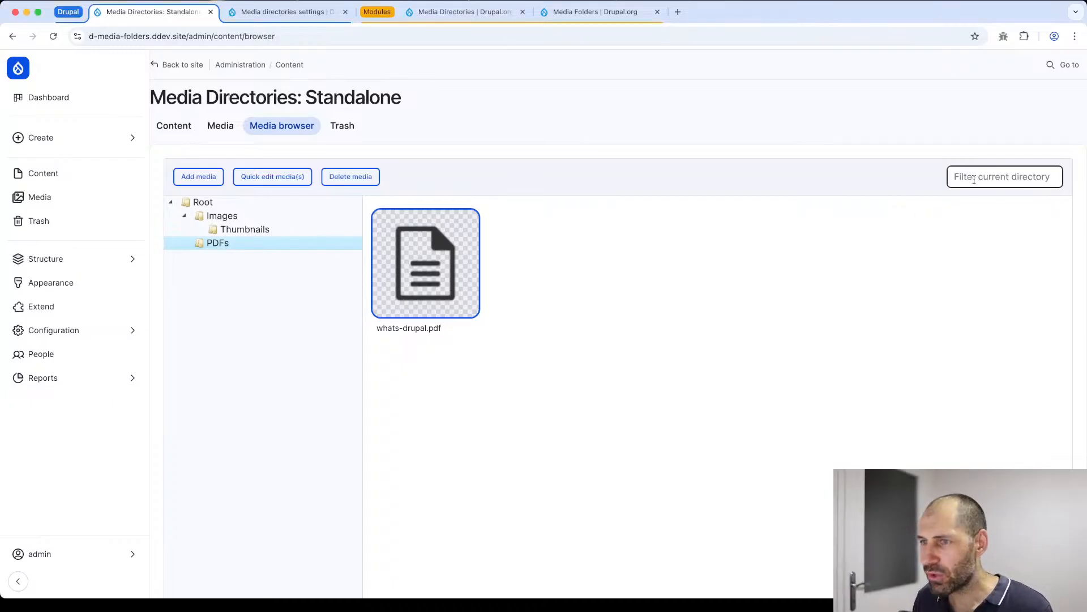
left_click(248, 229)
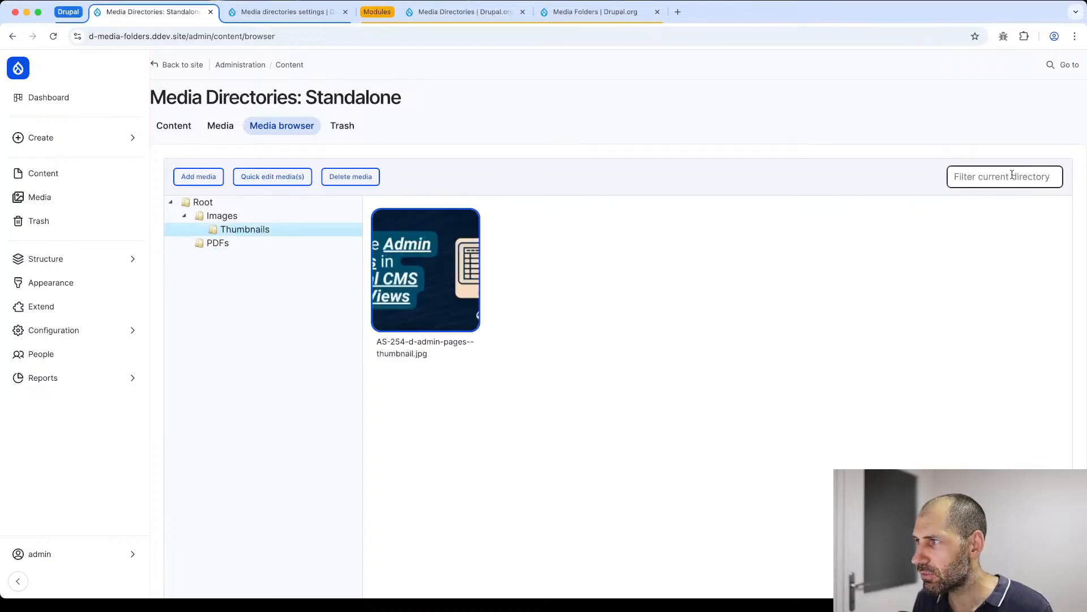
- Try to move drupal-cms-hero.webp from the Images folder into Thumbnails, and check the Thumbnails folder
left_click(214, 216)
left_click_drag(424, 271, 245, 228)
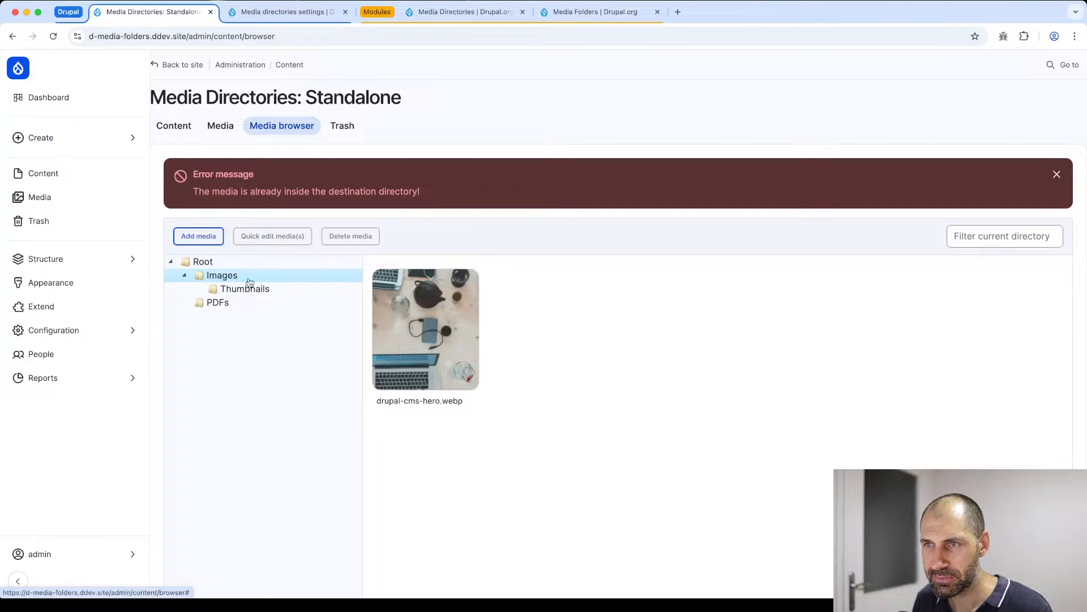
left_click(271, 290)
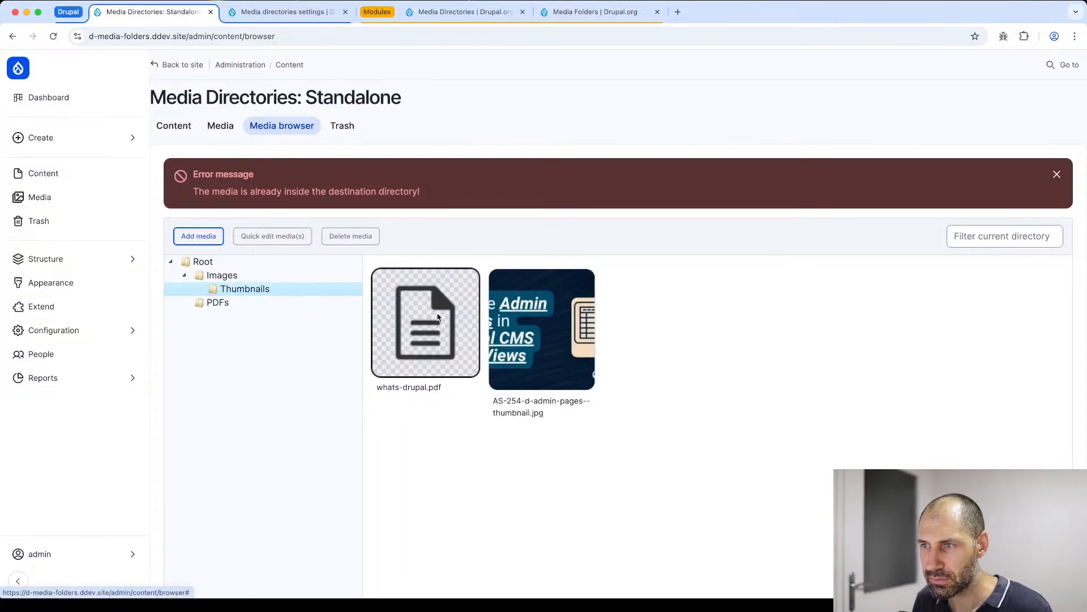
- Move whats-drupal.pdf from the Thumbnails folder into the PDFs folder
left_click(440, 324)
left_click(413, 340)
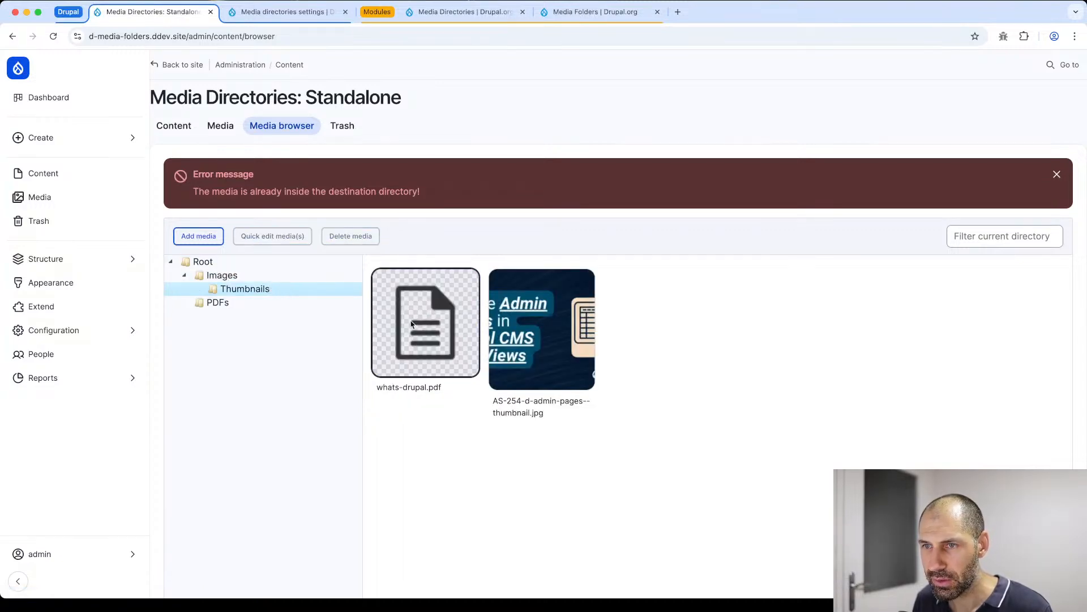
left_click(256, 306)
left_click(249, 291)
left_click_drag(413, 335, 204, 303)
- Move drupal-cms-hero.webp from the Images folder into Thumbnails and open the Thumbnails folder
left_click(222, 275)
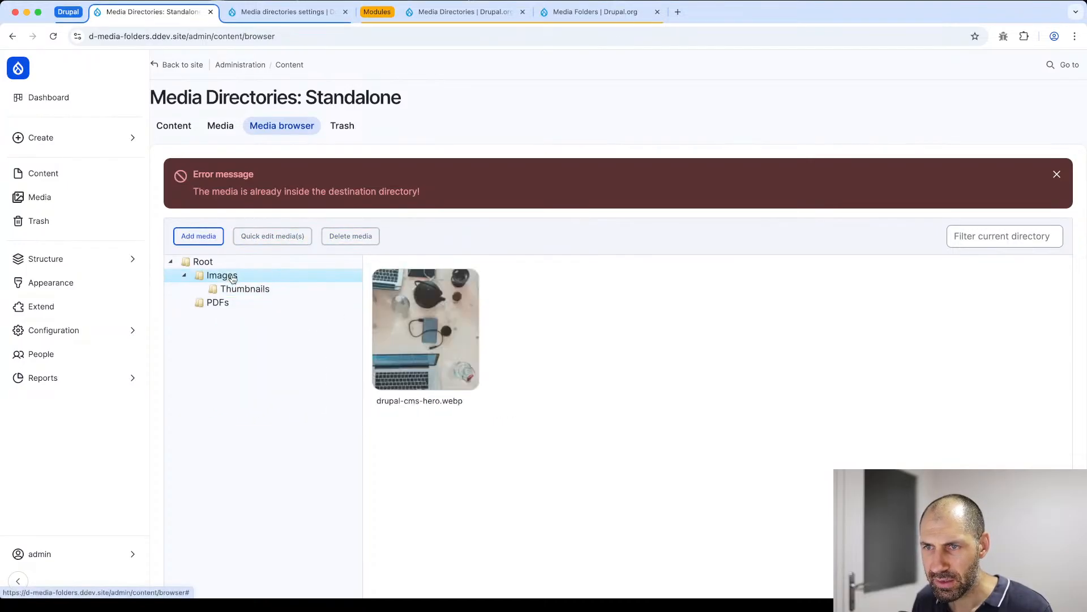
left_click_drag(396, 335, 244, 289)
left_click(245, 289)
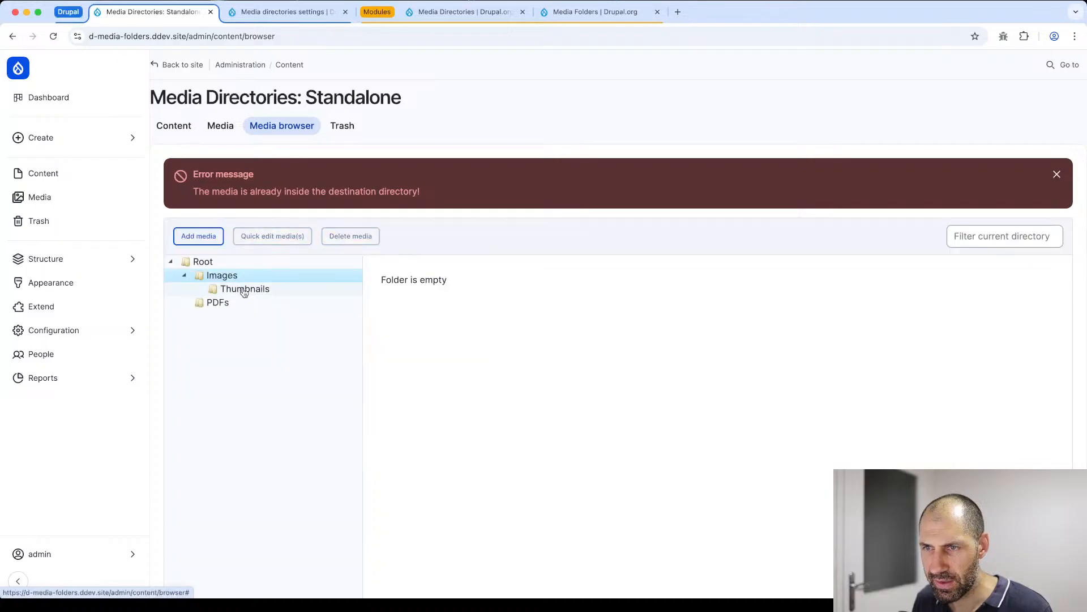
- Dismiss the error message, filter the Thumbnails folder by "admin", and clear the filter again
left_click(1057, 174)
left_click(1006, 183)
type("admin")
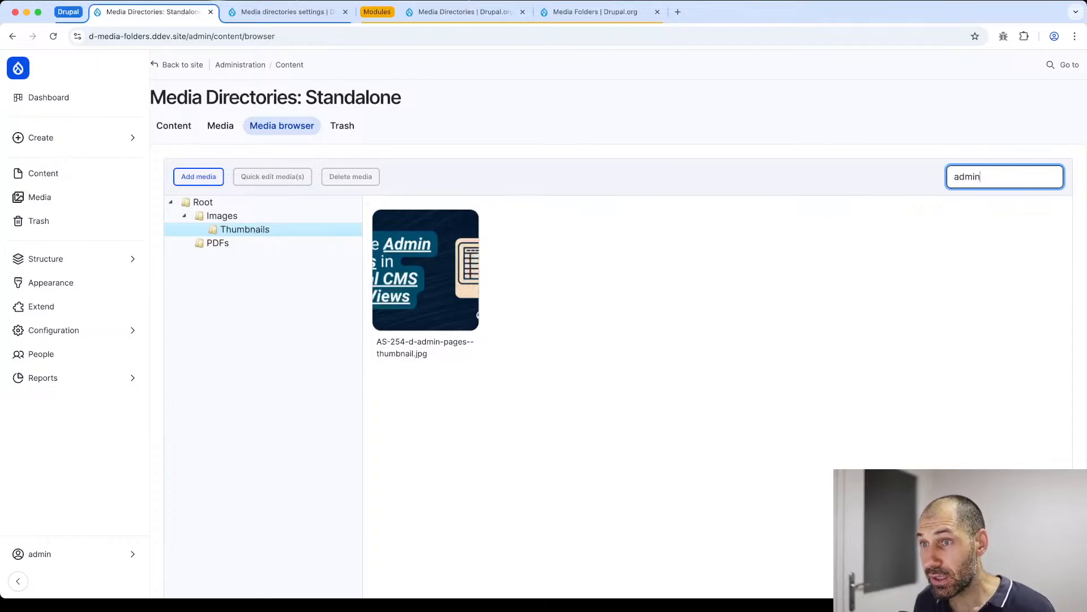
key("super+a")
key("BackSpace")
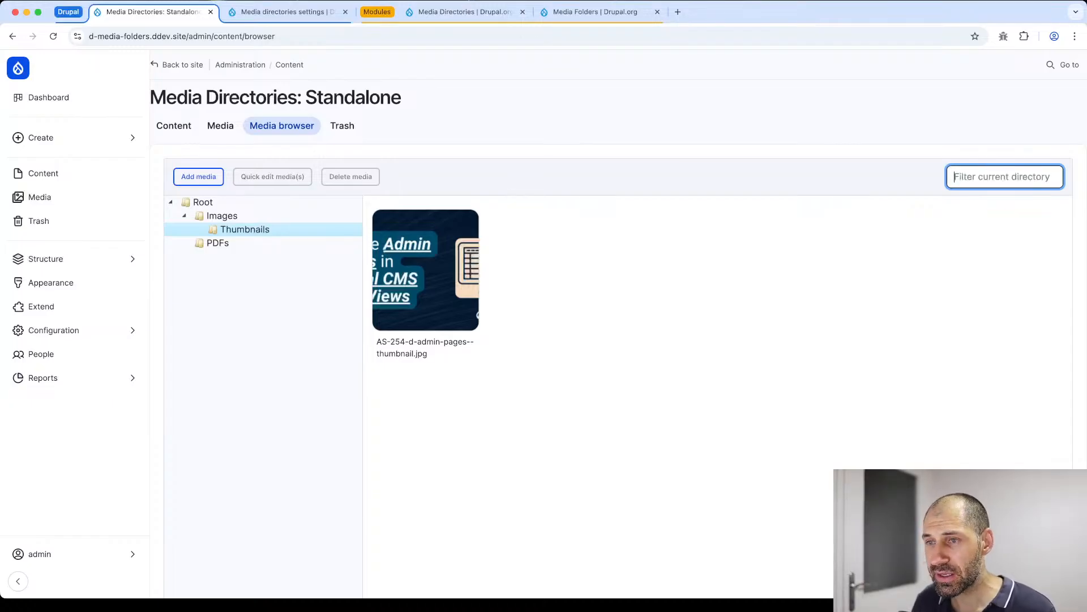
- Select both images in the Thumbnails folder and move them together into the Images folder
left_click(509, 287)
left_click(441, 282)
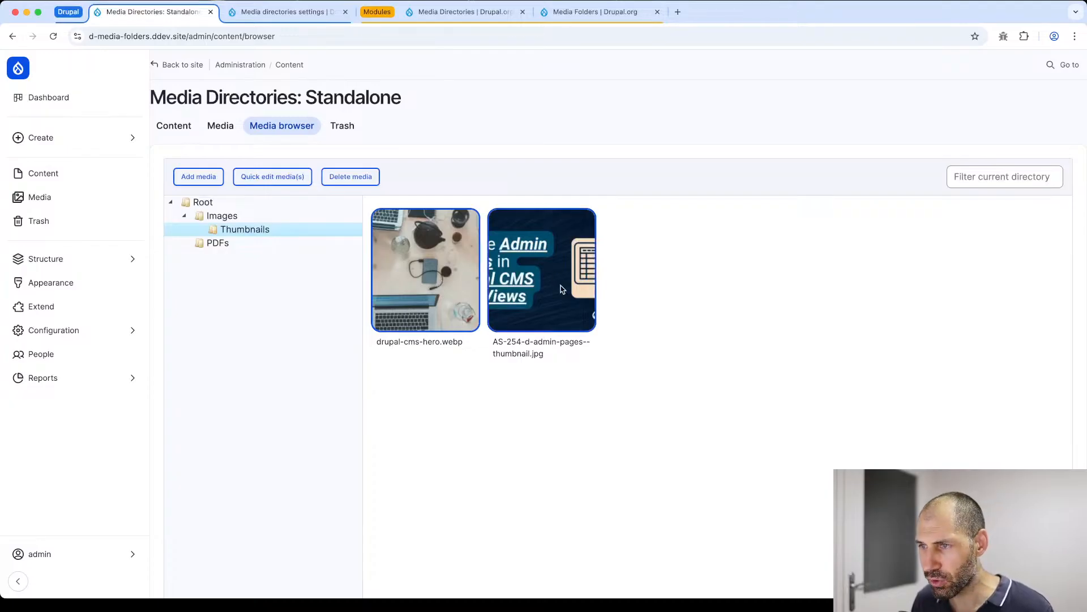
left_click_drag(419, 264, 222, 217)
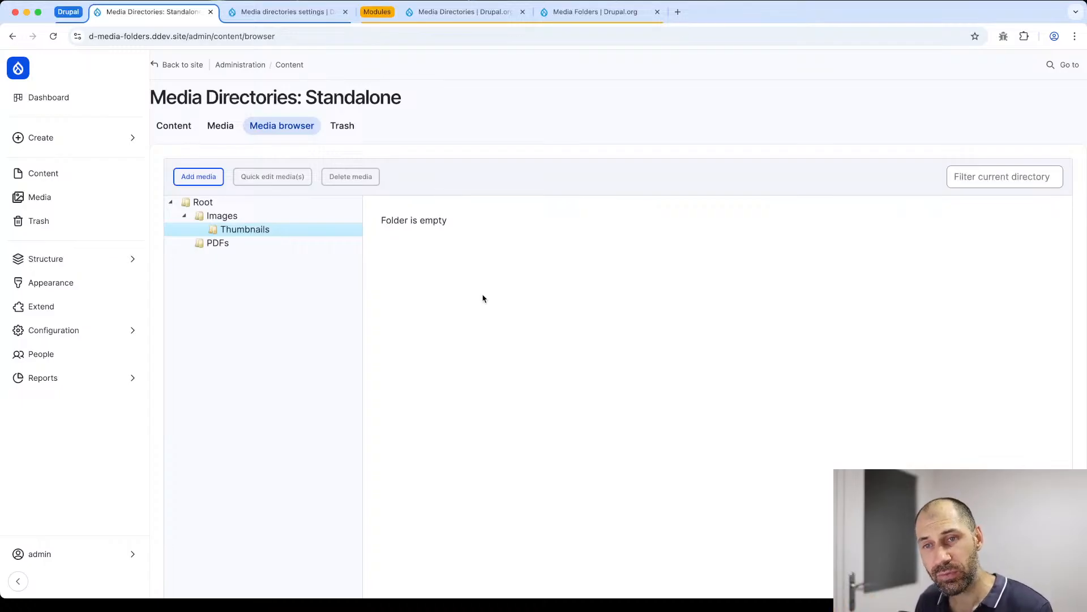
- Start a new Basic page in a separate browser tab and open the media selection dialog for its Featured image
left_click(35, 182)
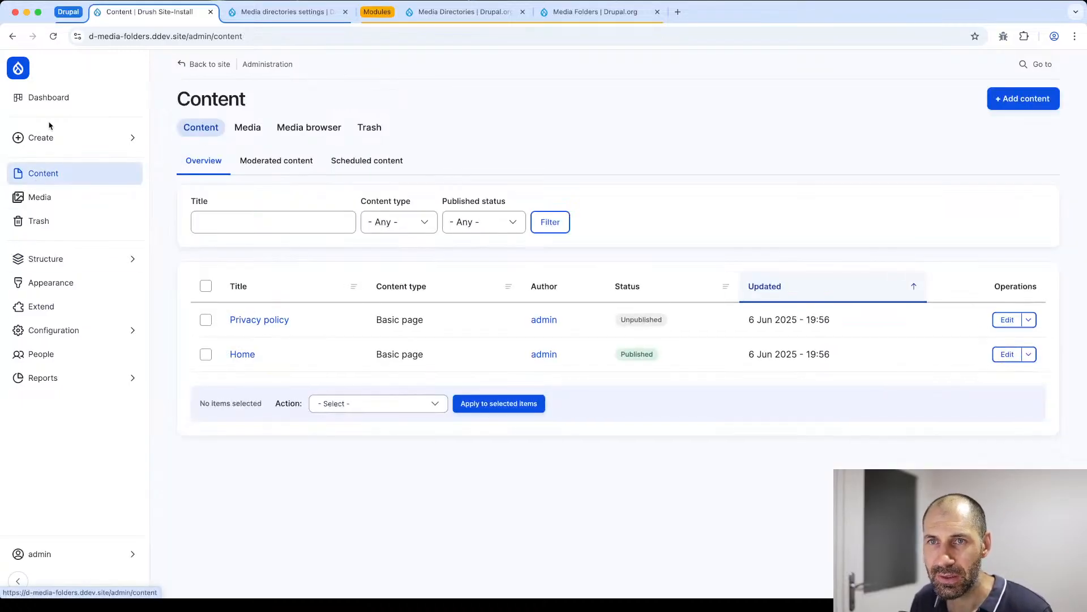
left_click(44, 141)
left_click(209, 100, "super")
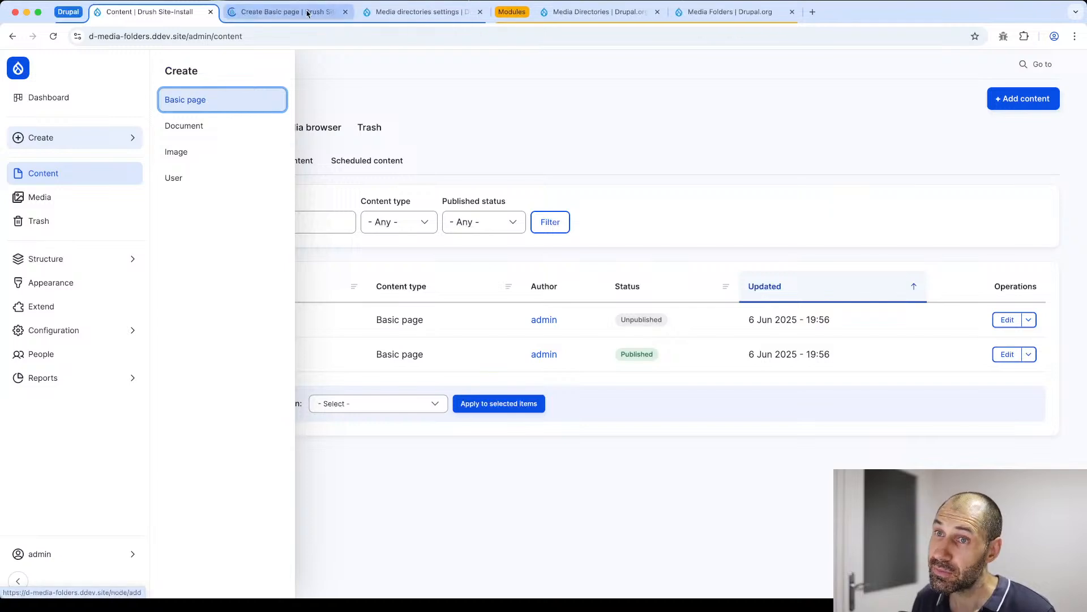
left_click(290, 13)
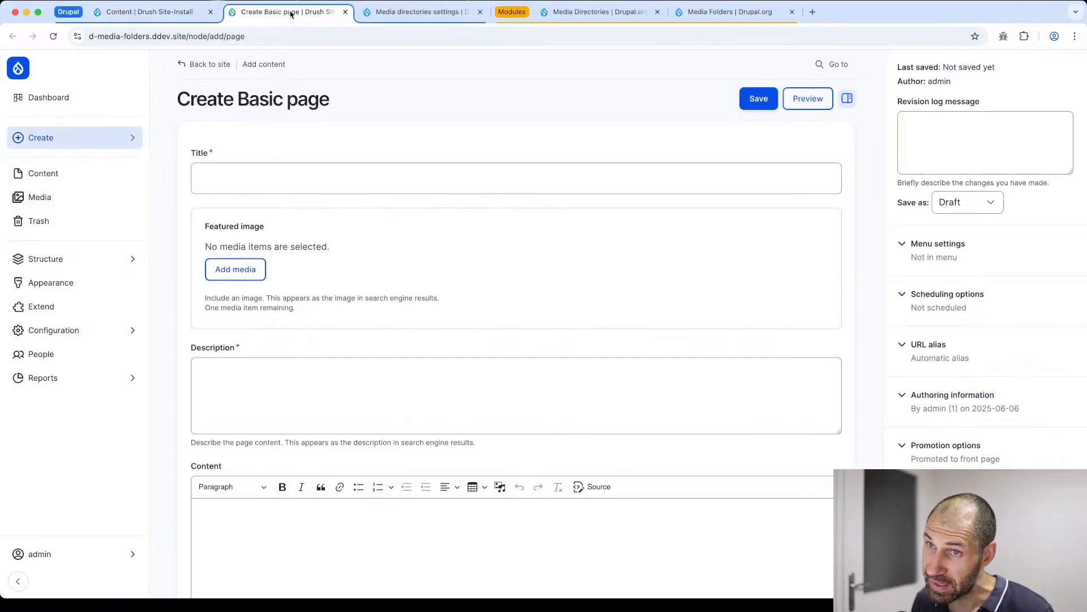
left_click(234, 279)
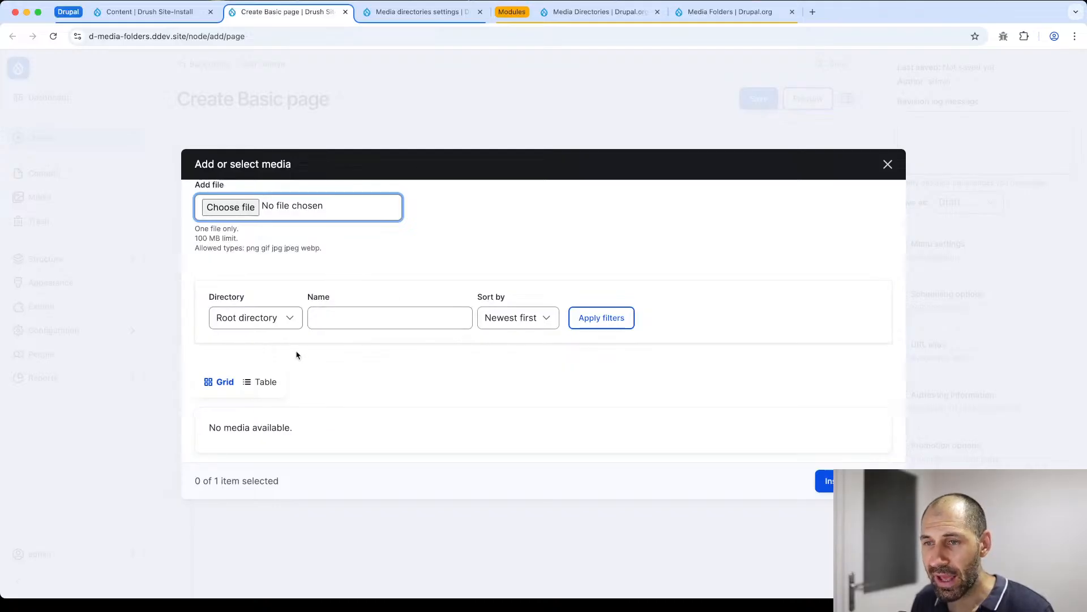
- Filter the selectable media by the Images directory
left_click(276, 318)
left_click(275, 318)
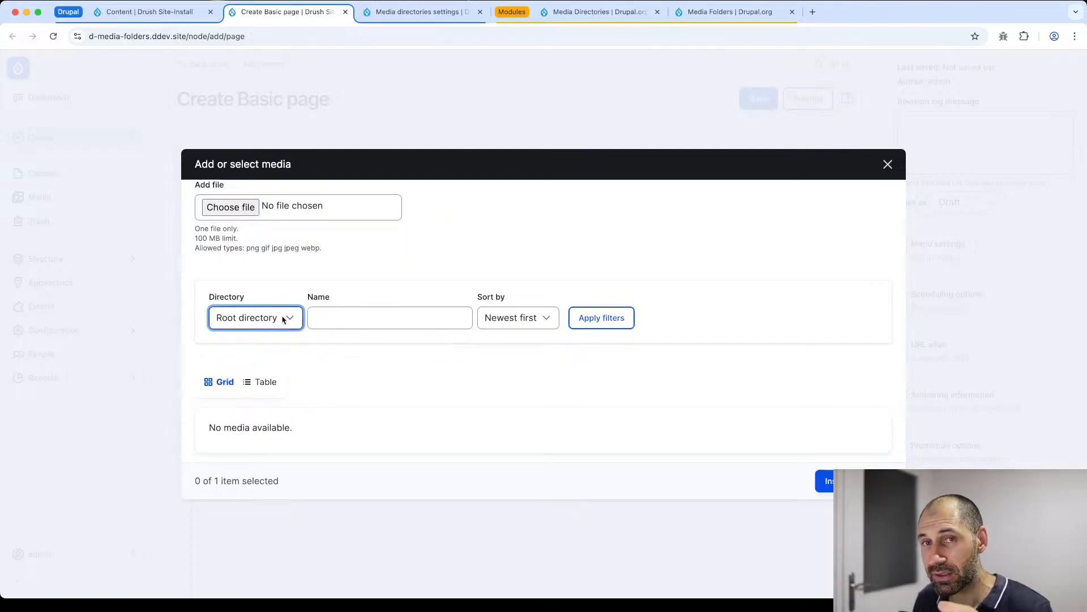
left_click(282, 320)
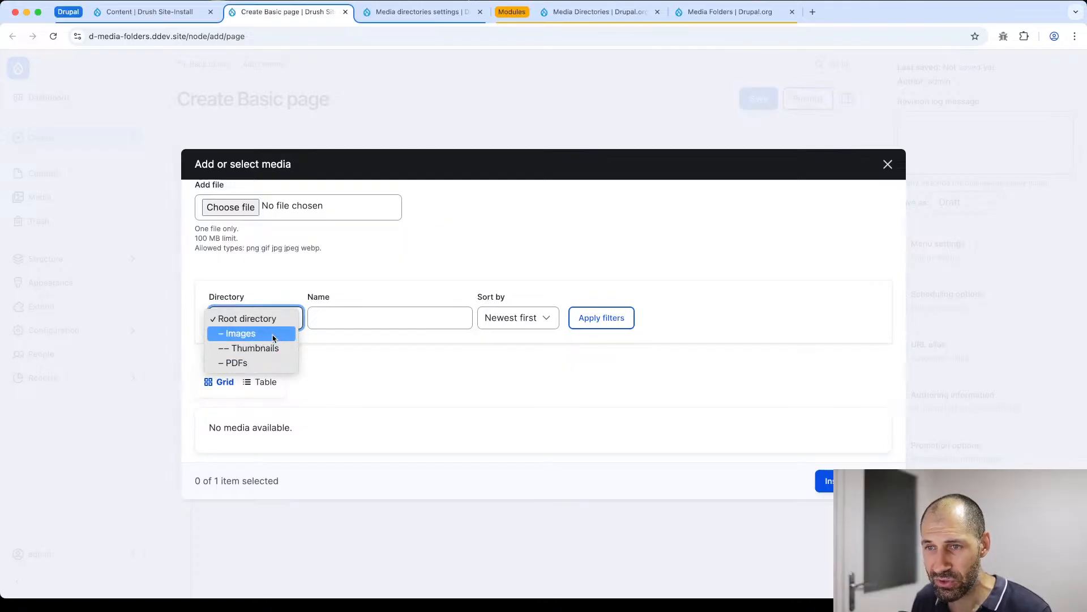
left_click(241, 333)
left_click(594, 318)
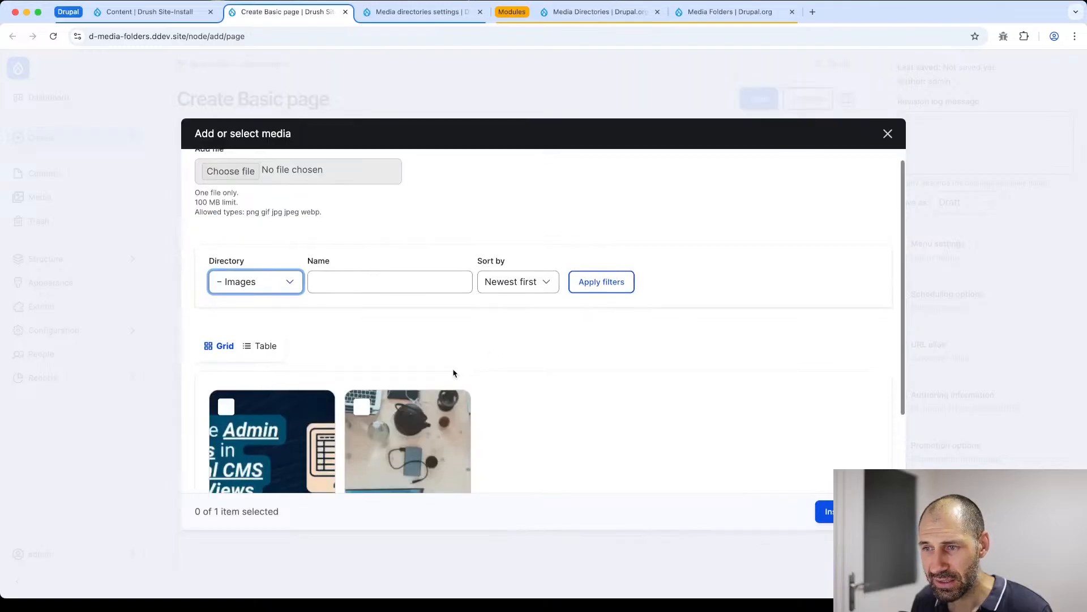
- Change the media dialog's Directory filter to Thumbnails
left_click(252, 188)
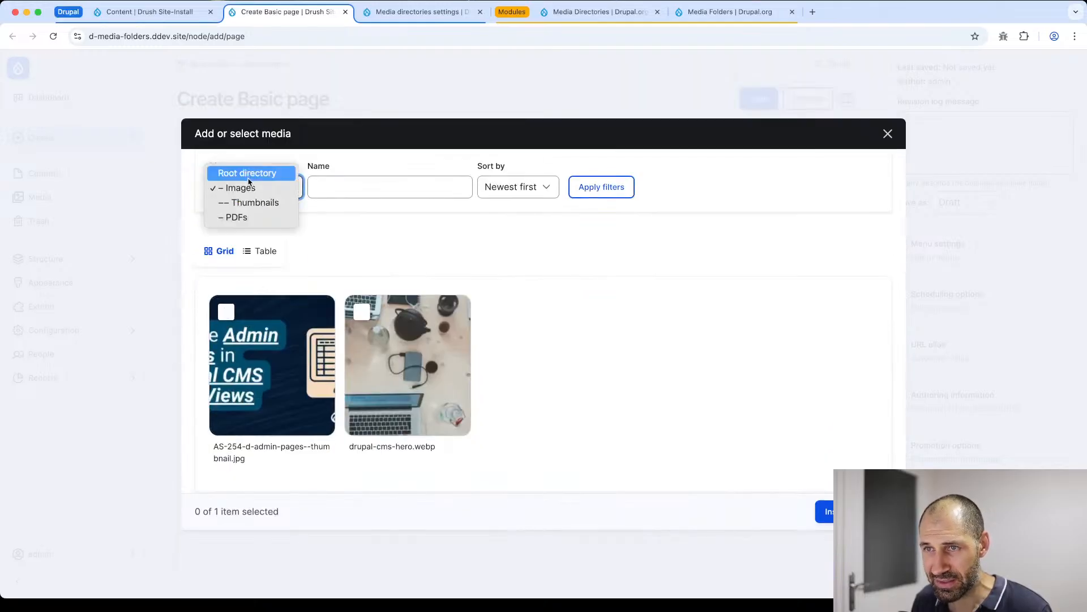
left_click(252, 203)
left_click(252, 188)
left_click(517, 262)
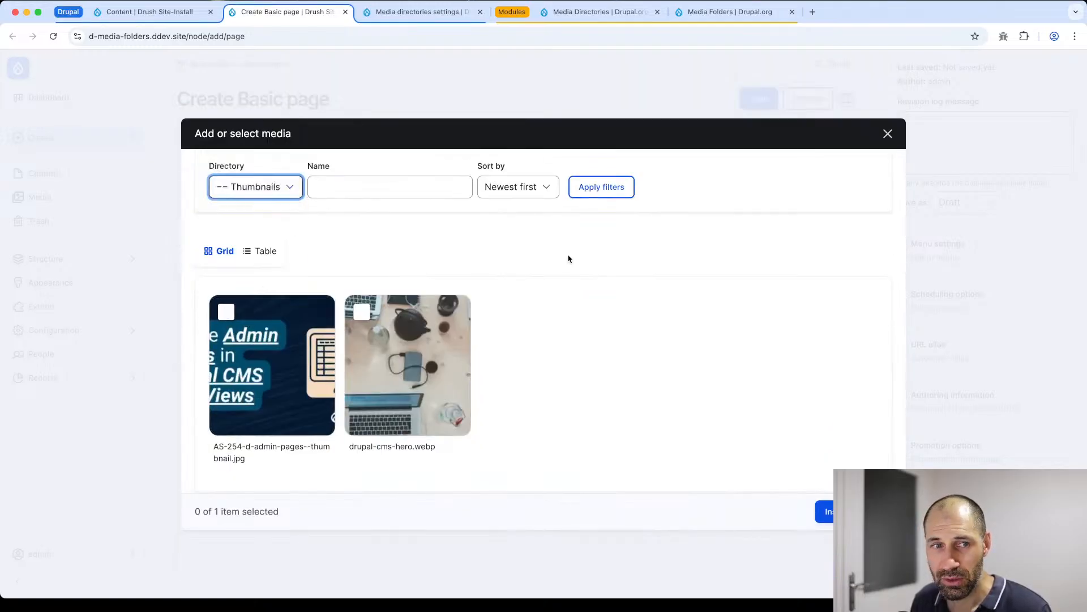
- Apply the Thumbnails directory filter to the selectable media
left_click(599, 192)
left_click(264, 299)
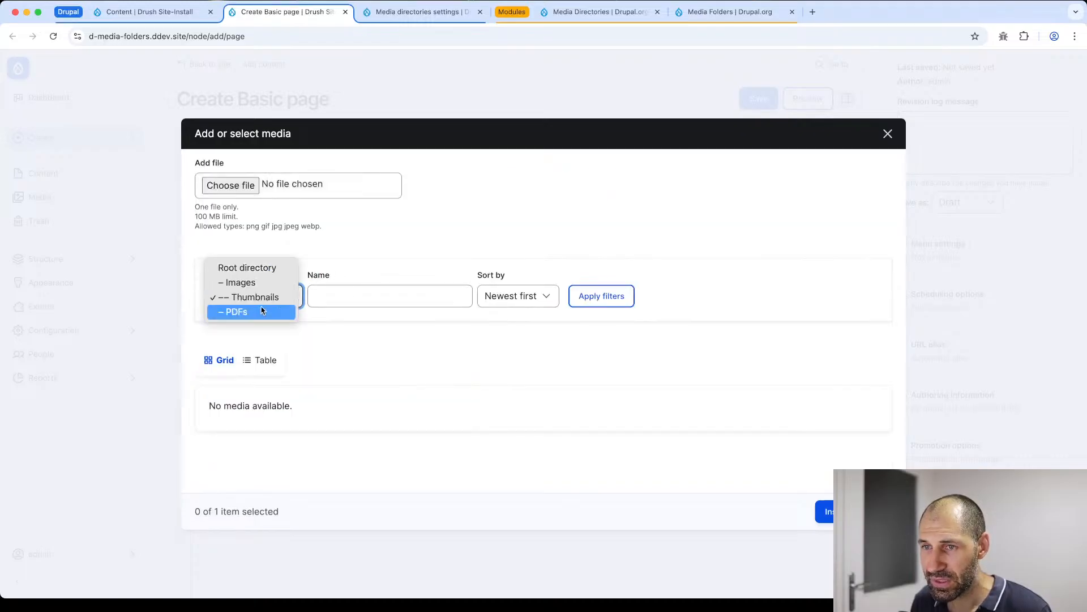
left_click(262, 303)
left_click(602, 298)
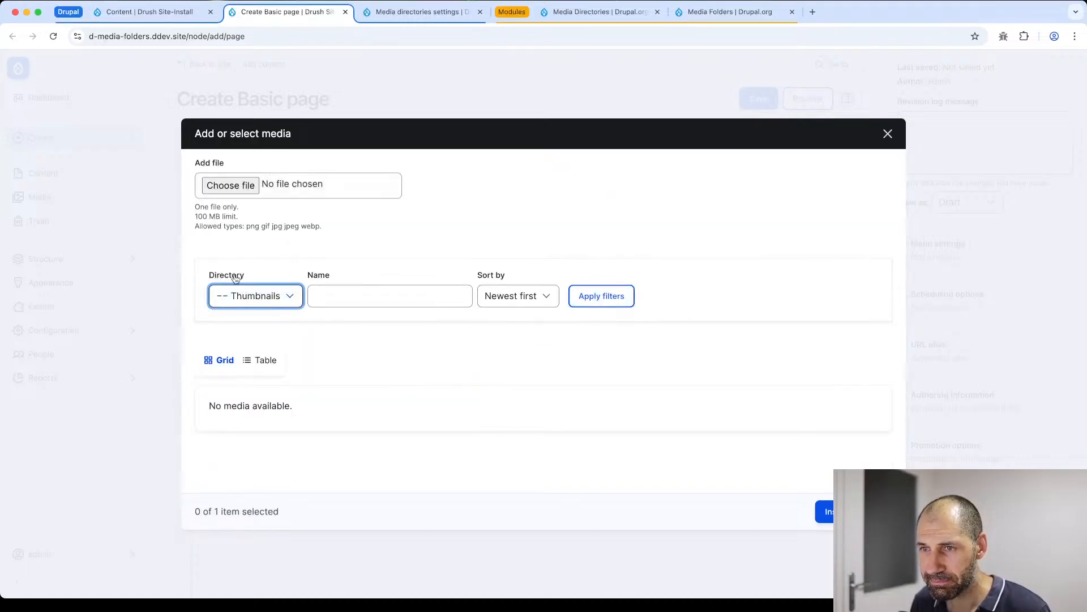
- Set the media dialog's Directory filter to Root directory and close the dialog without inserting anything
left_click(242, 295)
left_click(239, 269)
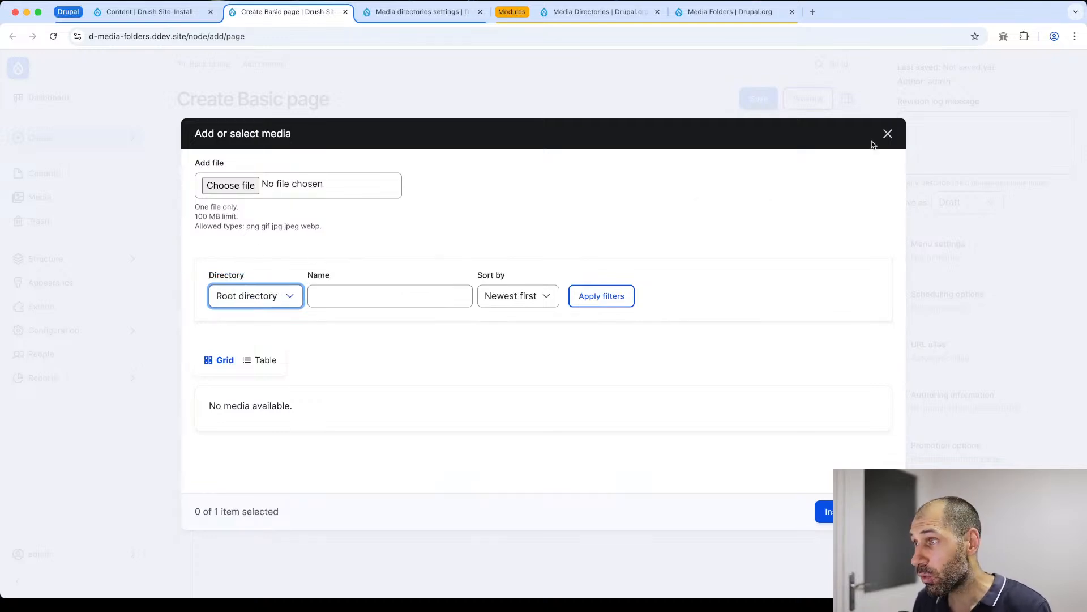
left_click(887, 135)
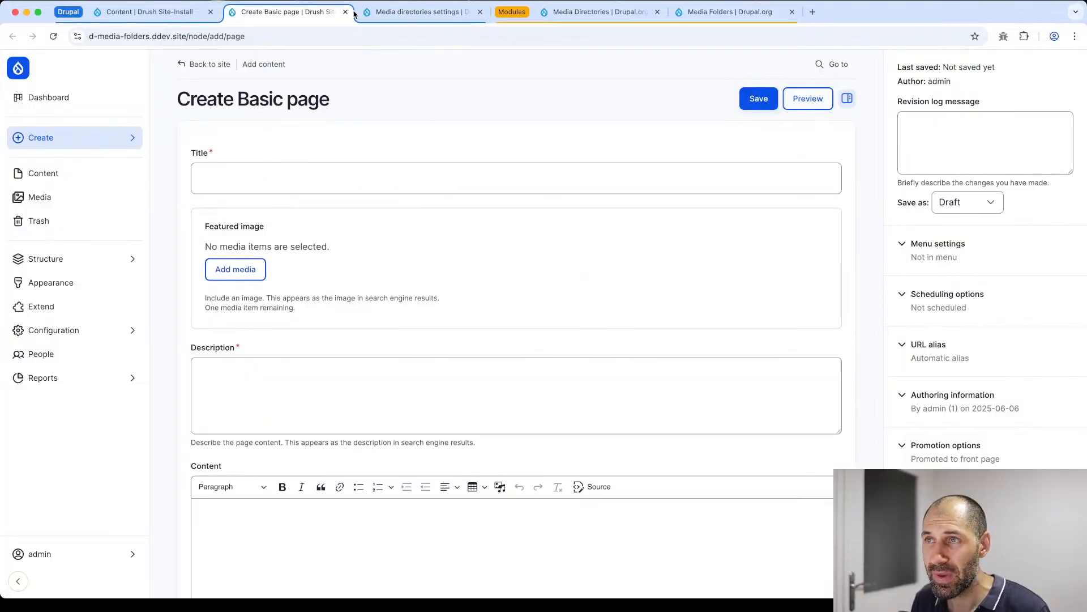
- In the media directories settings browser tab, open the form display configuration of the Basic page content type
left_click(395, 14)
mouse_move(68, 254)
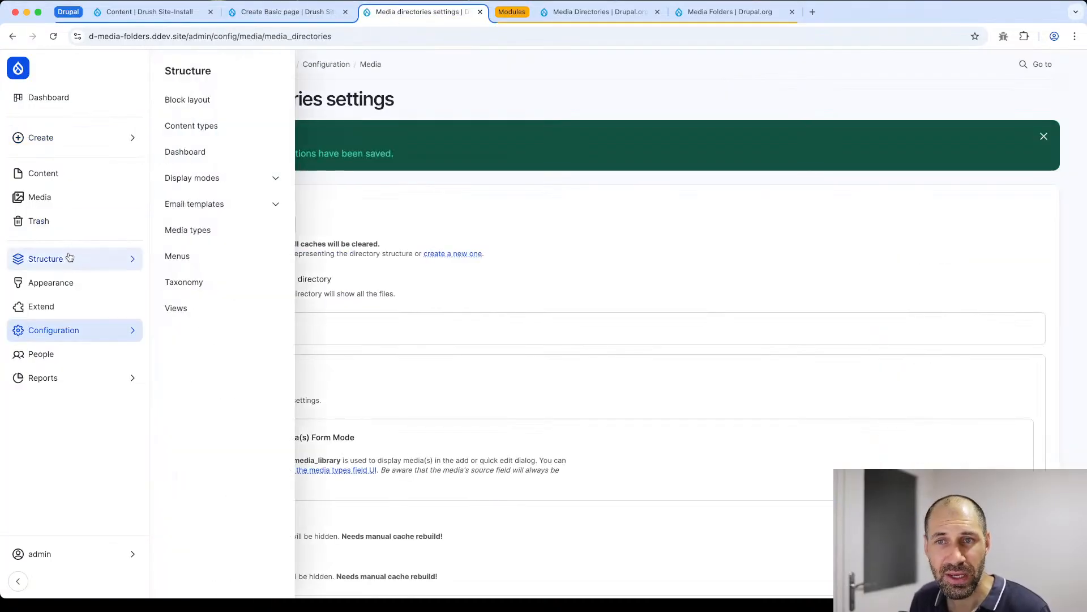
left_click(216, 126)
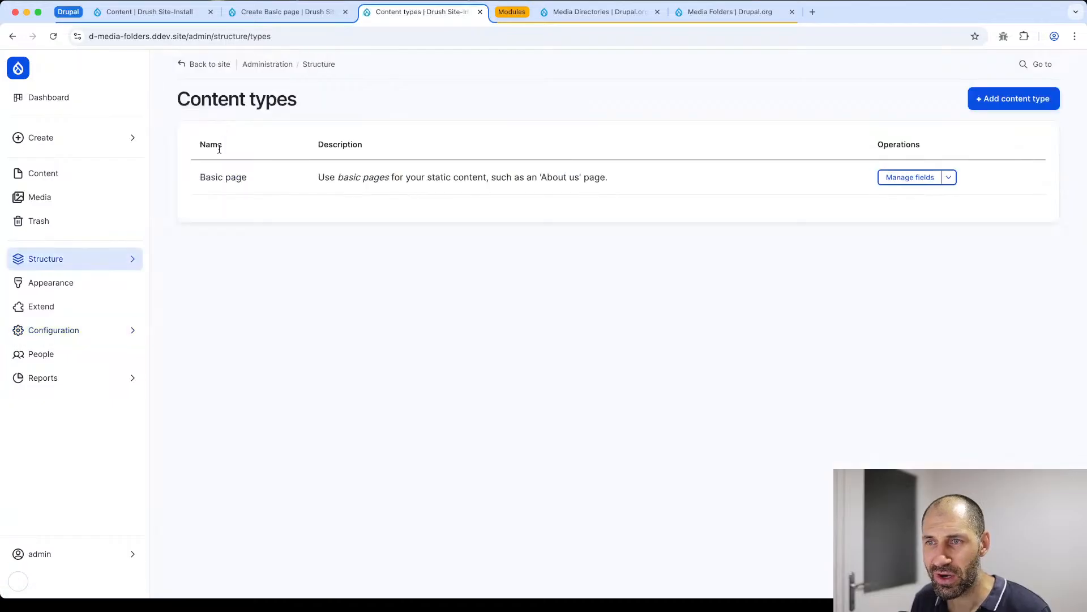
left_click(909, 178)
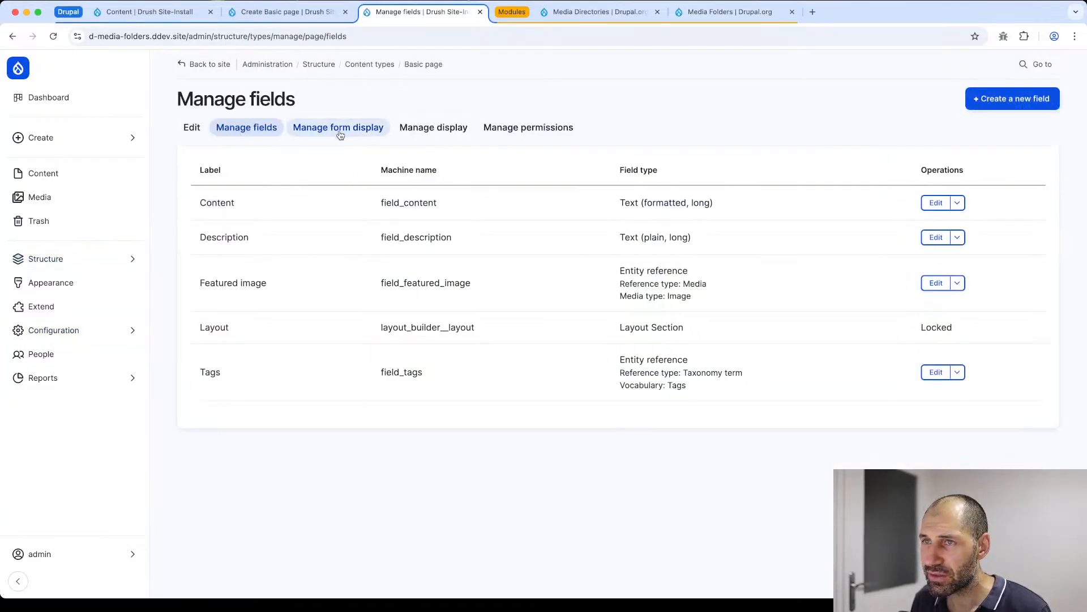
left_click(341, 130)
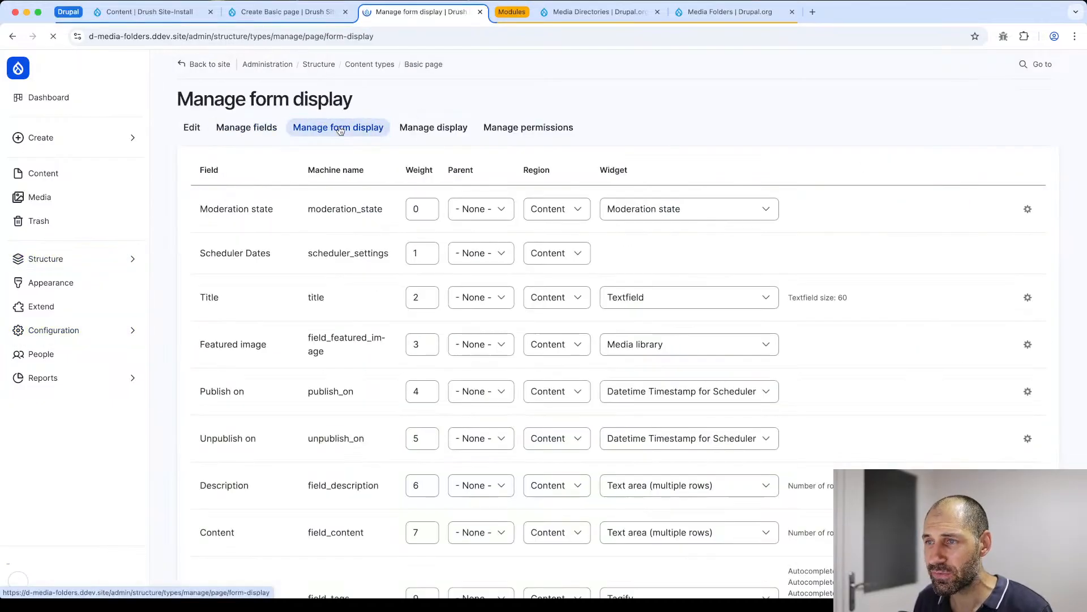
- Change the Featured image field's widget to Entity browser
scroll(256, 262, "down", 2)
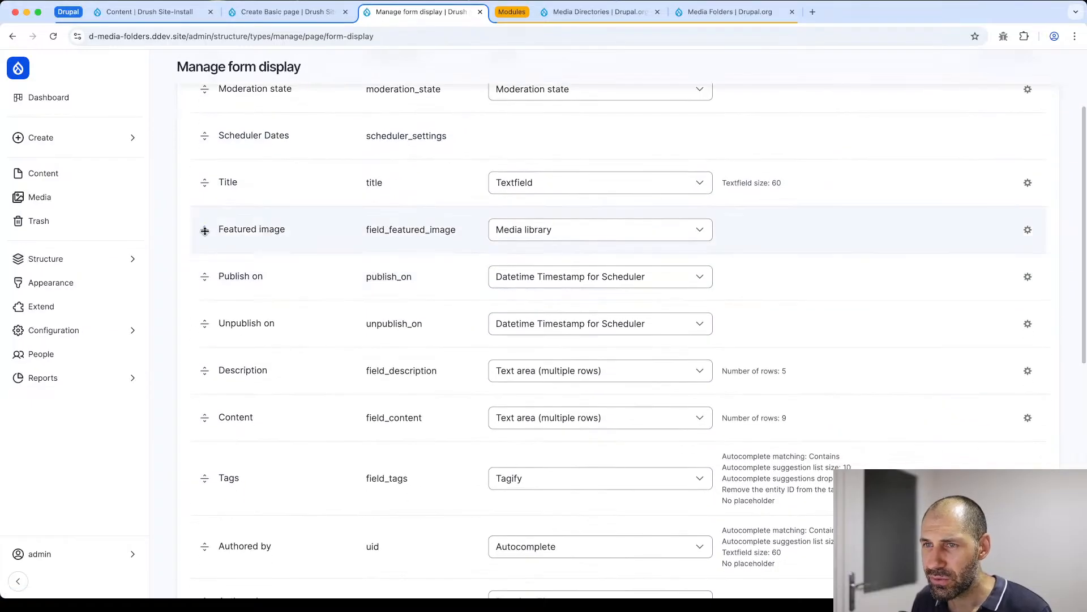
left_click(659, 230)
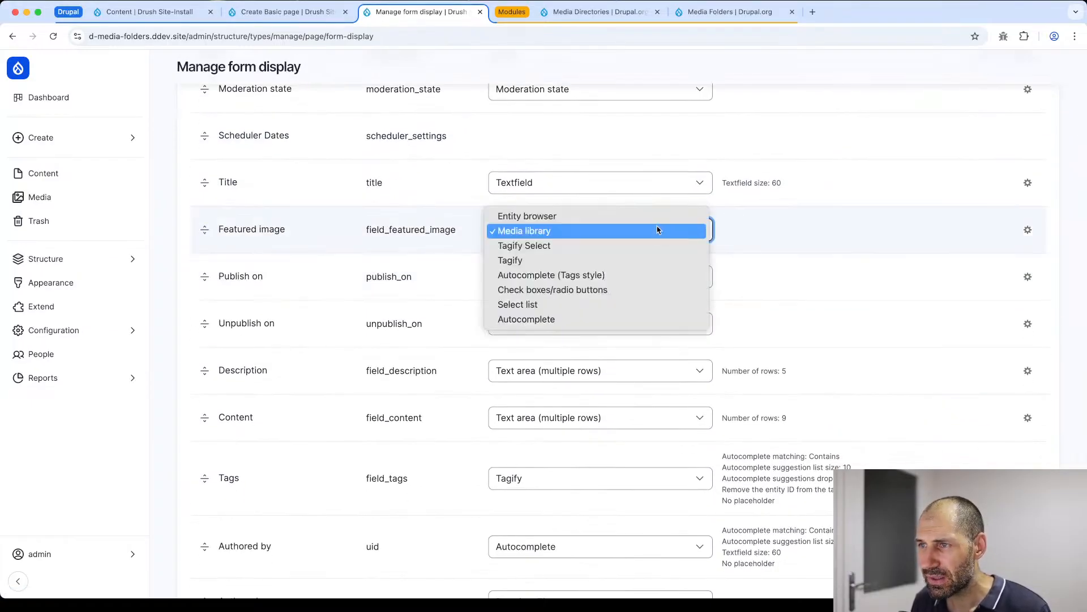
left_click(542, 220)
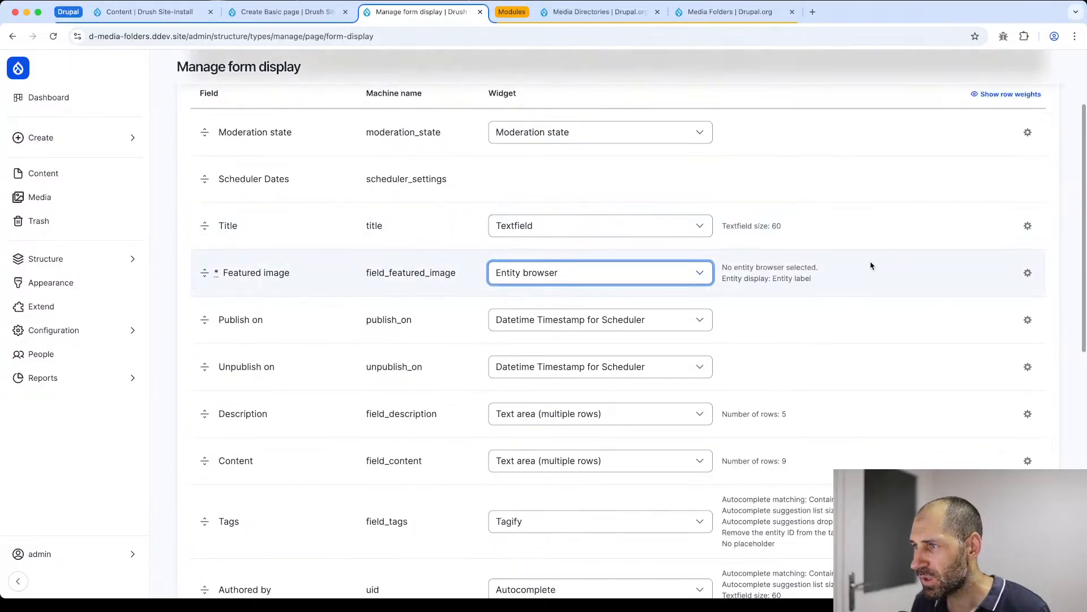
- Set the Featured image widget's entity browser to Media Directories: Editor widget and save the form display
left_click(1027, 273)
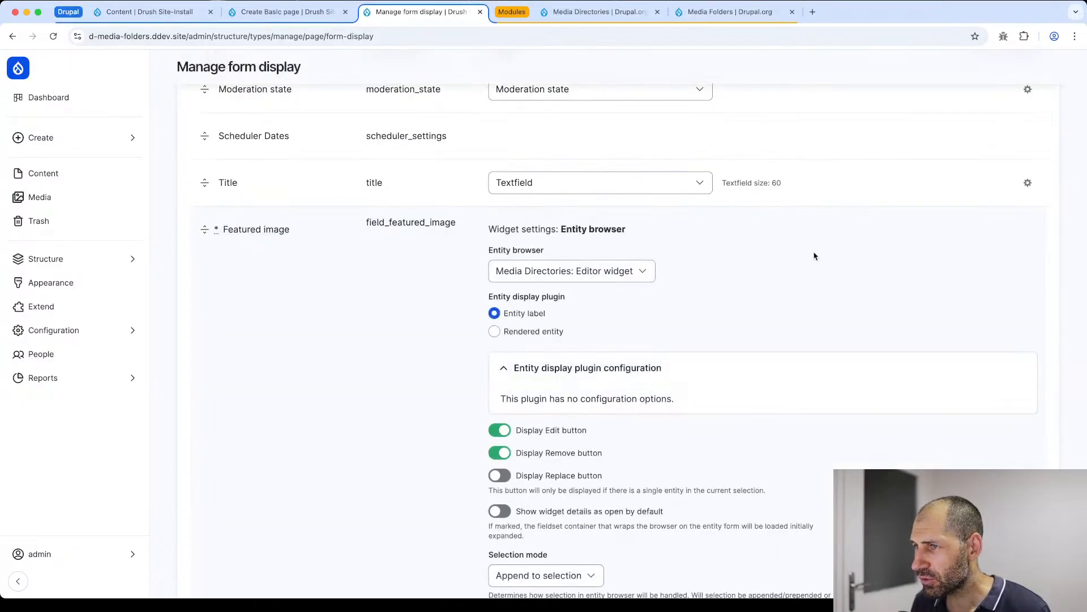
scroll(675, 257, "down", 2)
left_click(626, 178)
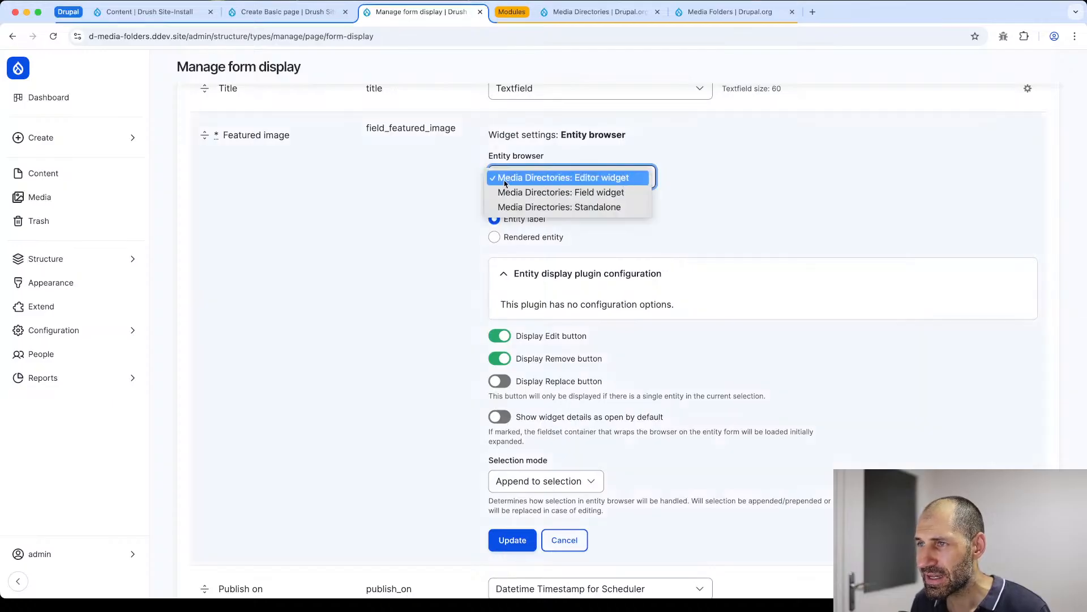
left_click(601, 181)
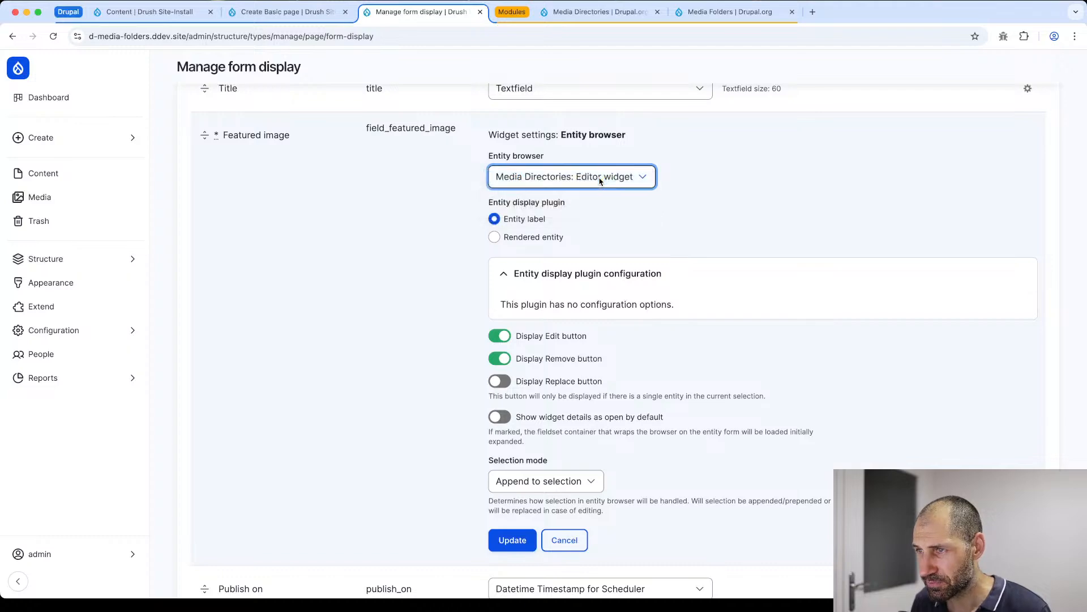
left_click(512, 544)
scroll(283, 499, "down", 10)
left_click(199, 528)
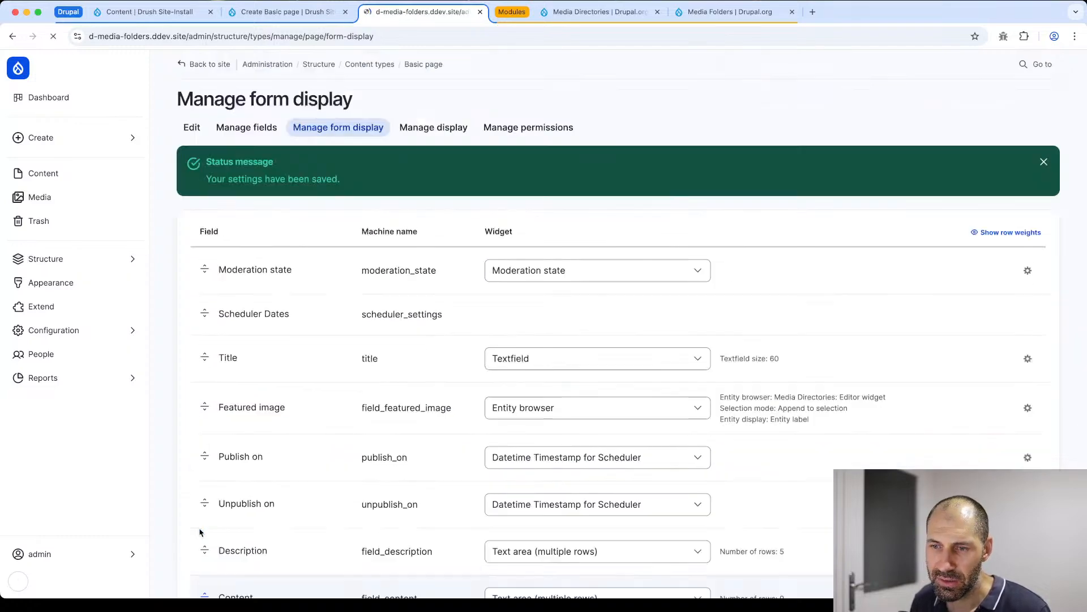
- Reload the Create Basic page form in its browser tab and enter the title Test
left_click(283, 12)
left_click(279, 34)
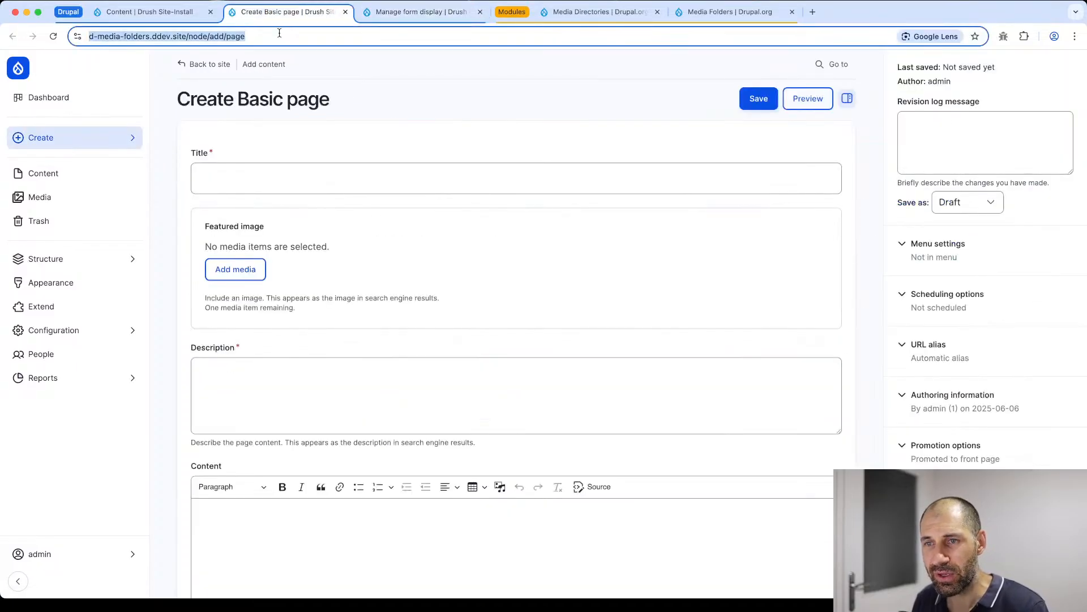
key("Return")
left_click(254, 176)
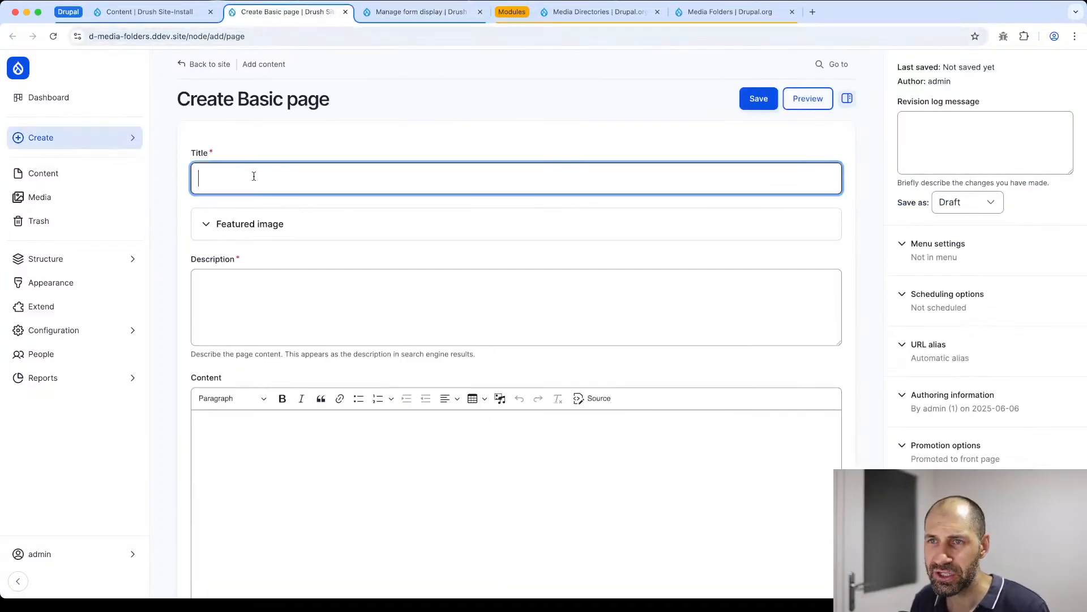
type("Test")
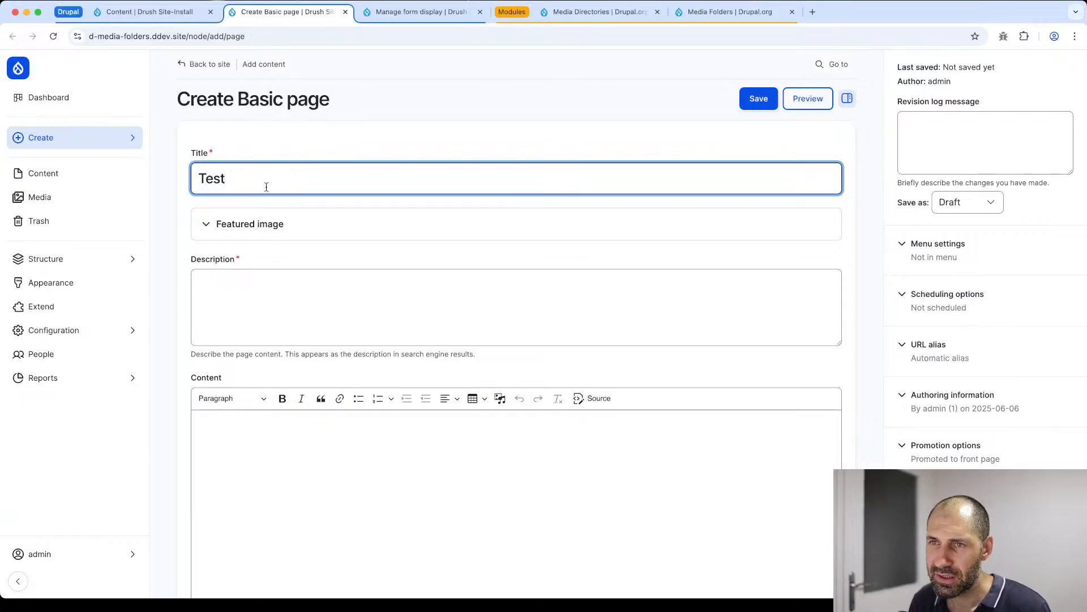
- Expand the Featured image section of the new page and examine its embedded media browser
left_click(261, 224)
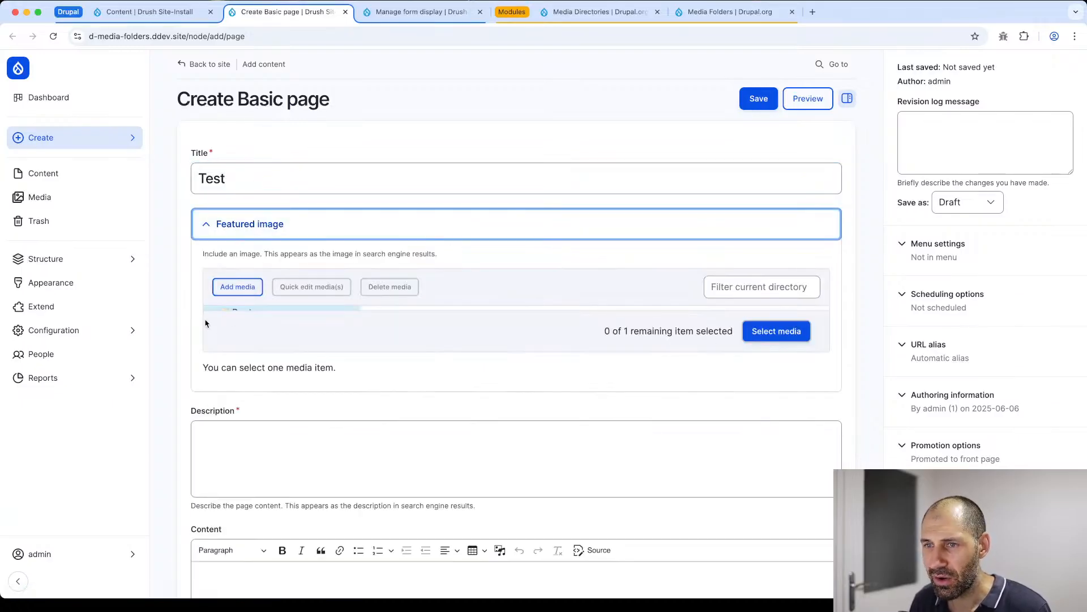
scroll(279, 275, "down", 2)
scroll(279, 275, "up", 2)
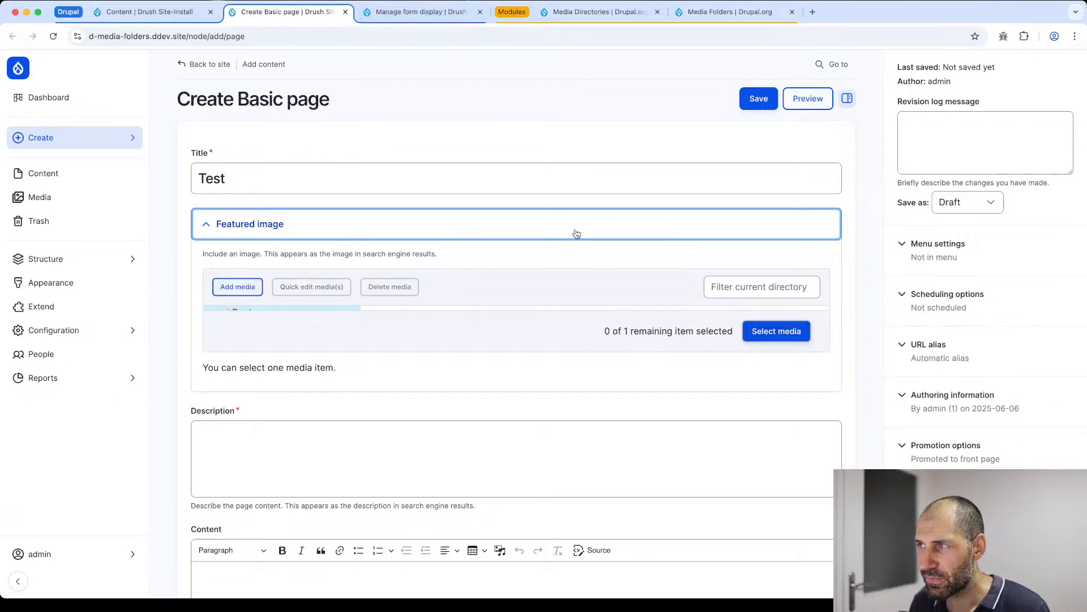
double_click(300, 226)
- Change the Featured image widget's entity browser to Media Directories: Field widget and save the Basic page form display
left_click(399, 12)
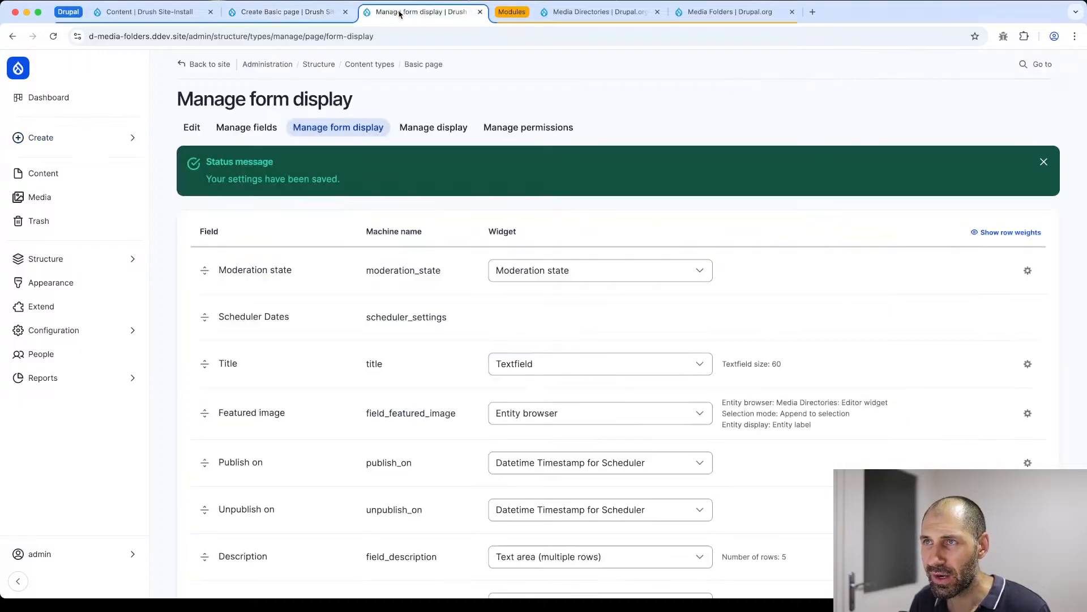
scroll(570, 223, "down", 1)
left_click(1028, 366)
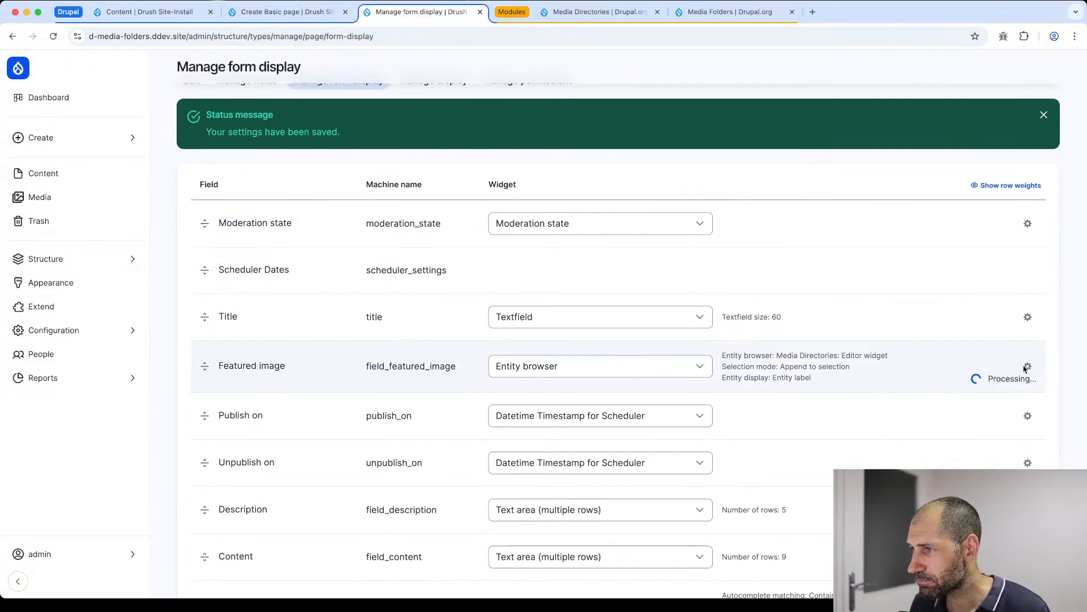
scroll(383, 306, "down", 5)
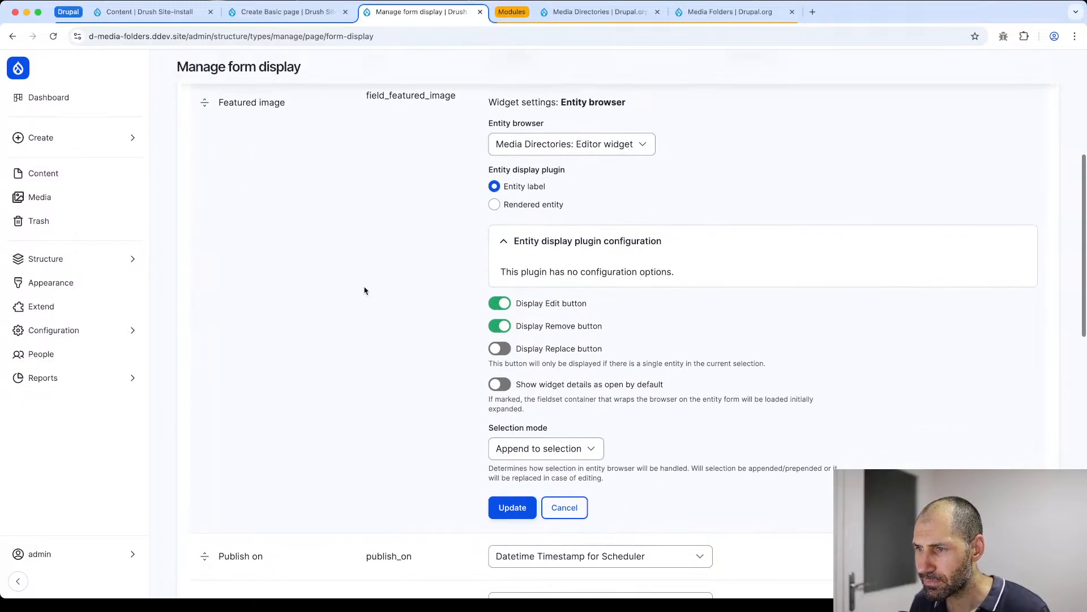
left_click(548, 145)
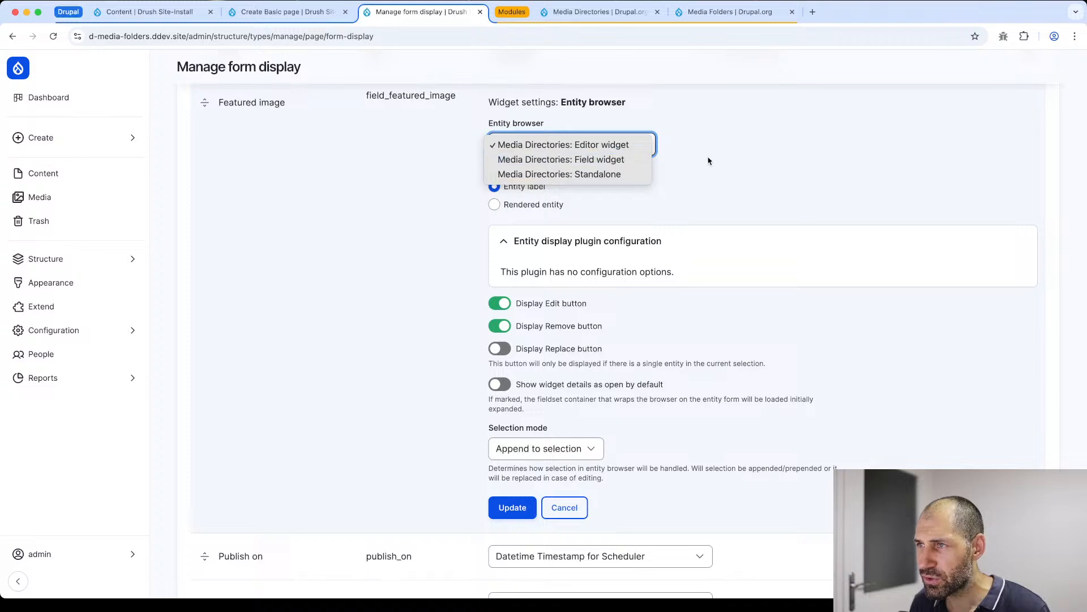
left_click(596, 166)
left_click(597, 149)
left_click(598, 149)
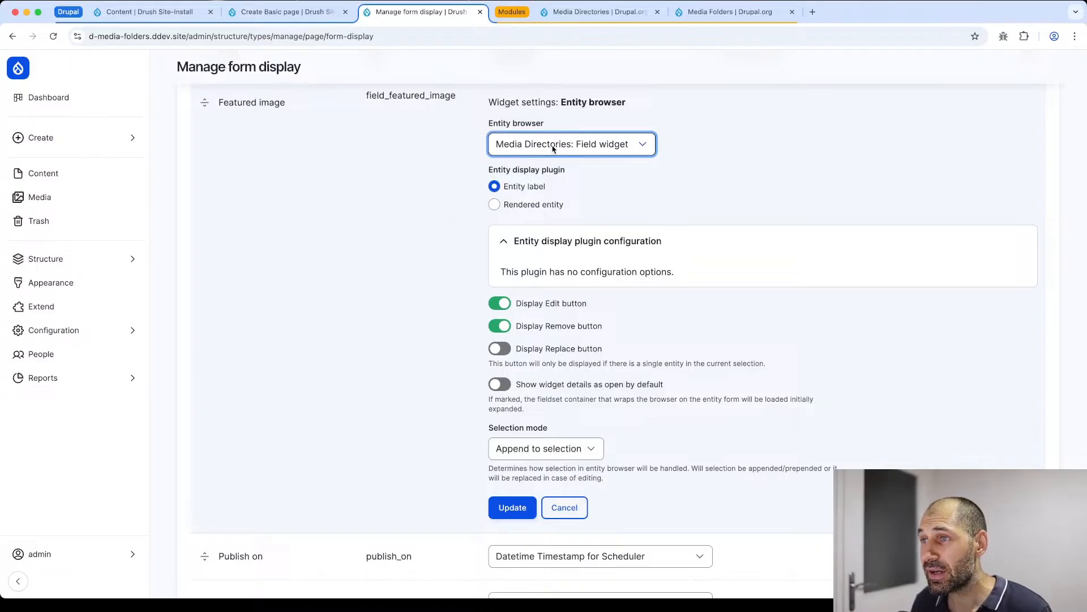
left_click(513, 507)
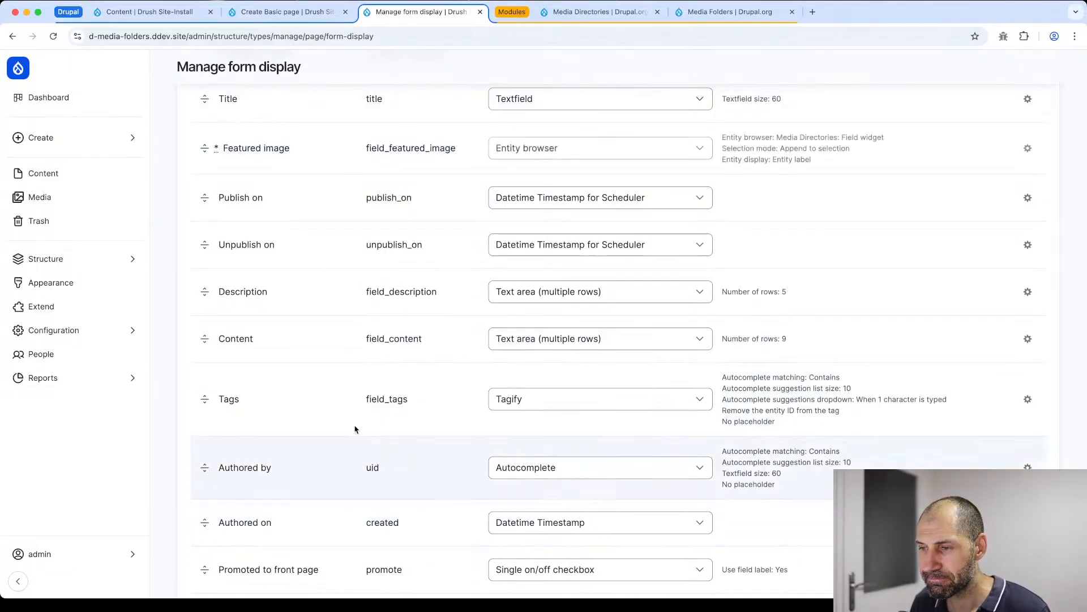
scroll(444, 476, "down", 10)
left_click(211, 519)
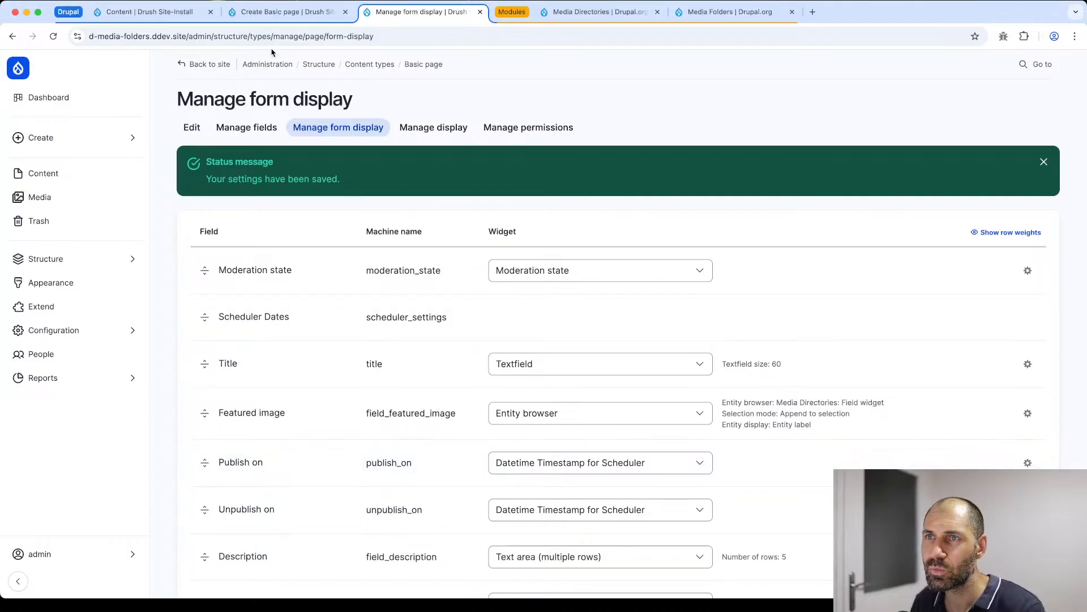
- Reload the Create Basic page form and open the Select media dialog for its Featured image
left_click(283, 11)
left_click(164, 36)
key("Return")
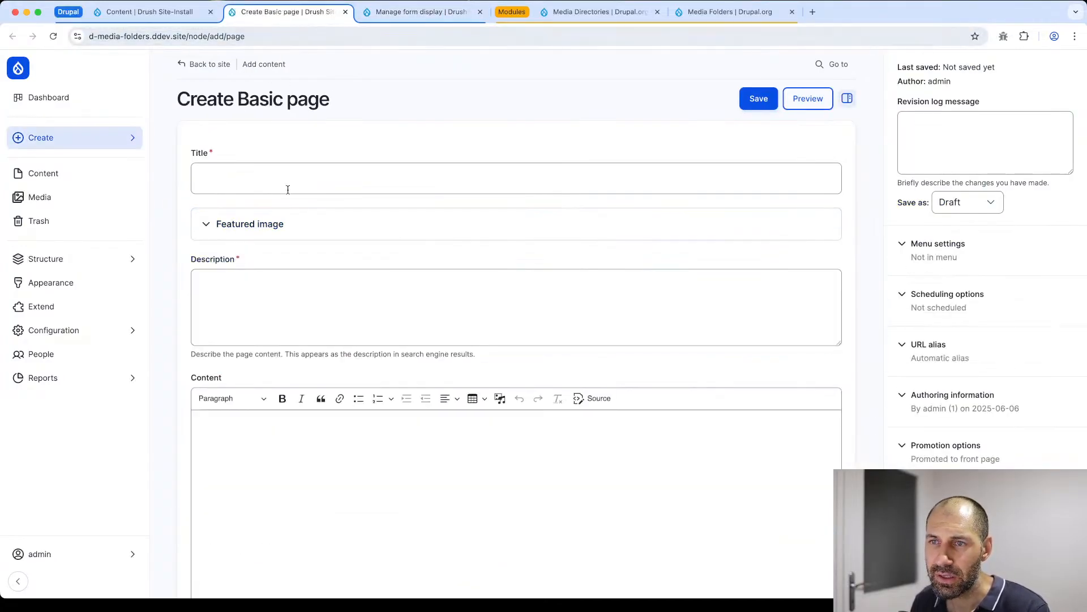
left_click(286, 222)
left_click(255, 293)
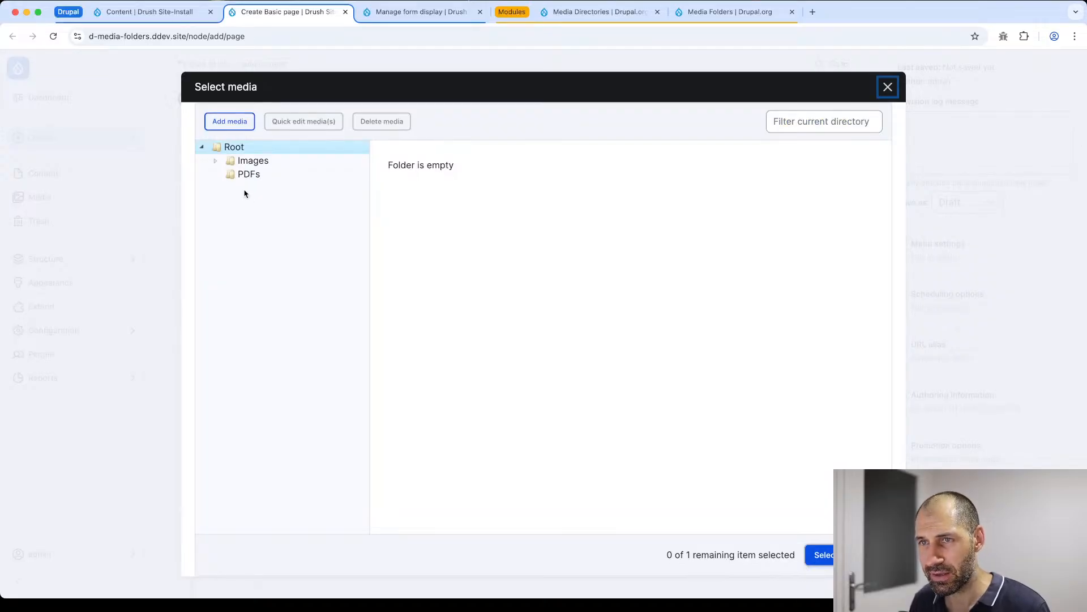
- Browse the Thumbnails and Images folders, then insert AS-254-d-admin-pages--thumbnail.jpg from Images as the Featured image
left_click(215, 160)
left_click(262, 174)
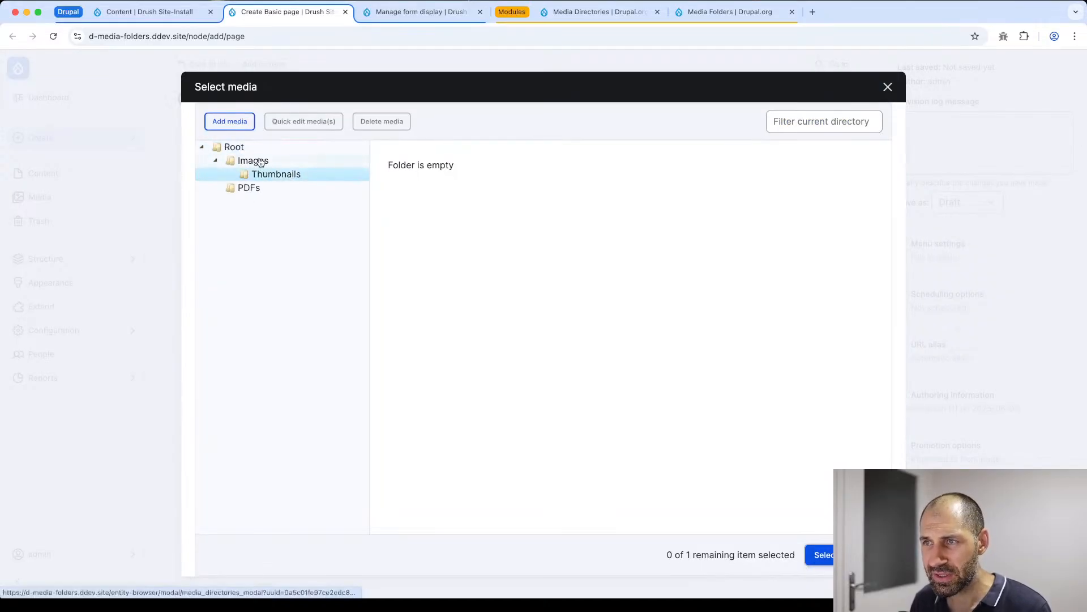
left_click(260, 163)
left_click(451, 218)
left_click(567, 250)
left_click(820, 554)
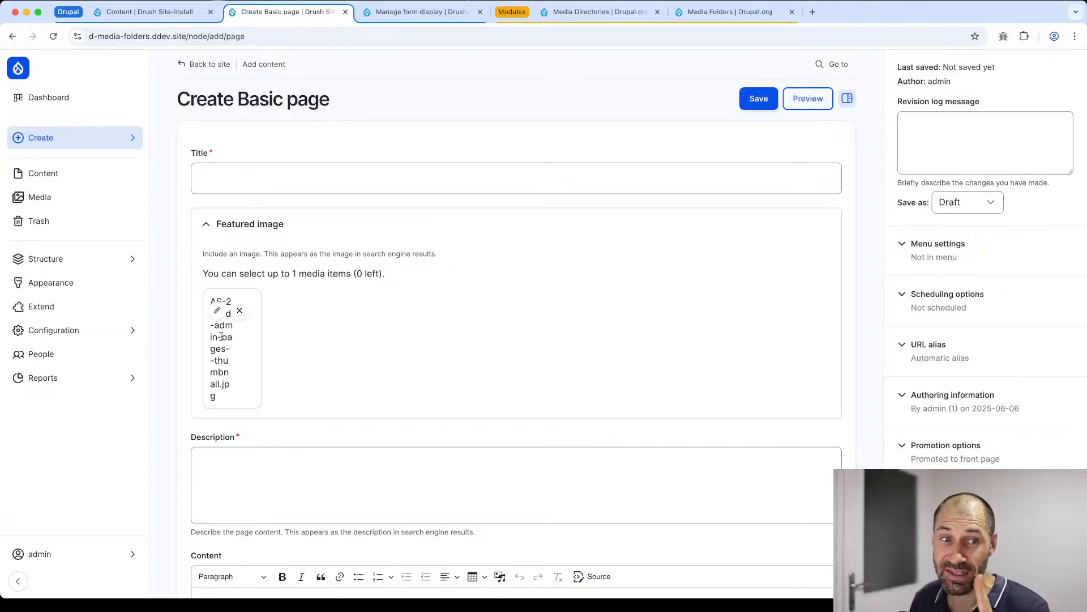
- Open the Featured image widget settings on the Manage form display page and set the entity display plugin to Rendered entity
left_click(401, 12)
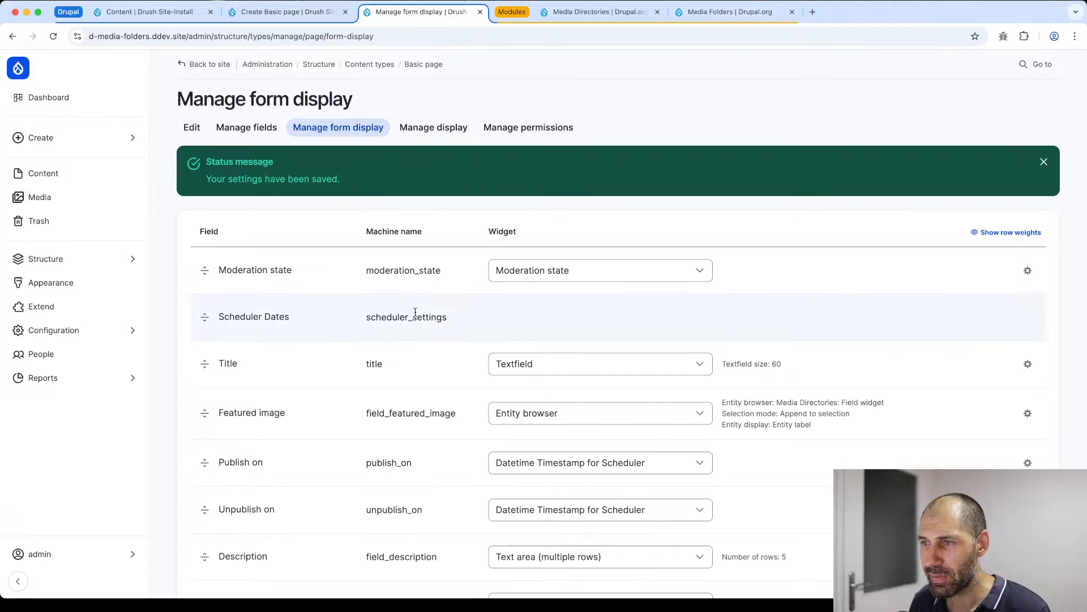
scroll(416, 315, "down", 1)
scroll(853, 356, "down", 1)
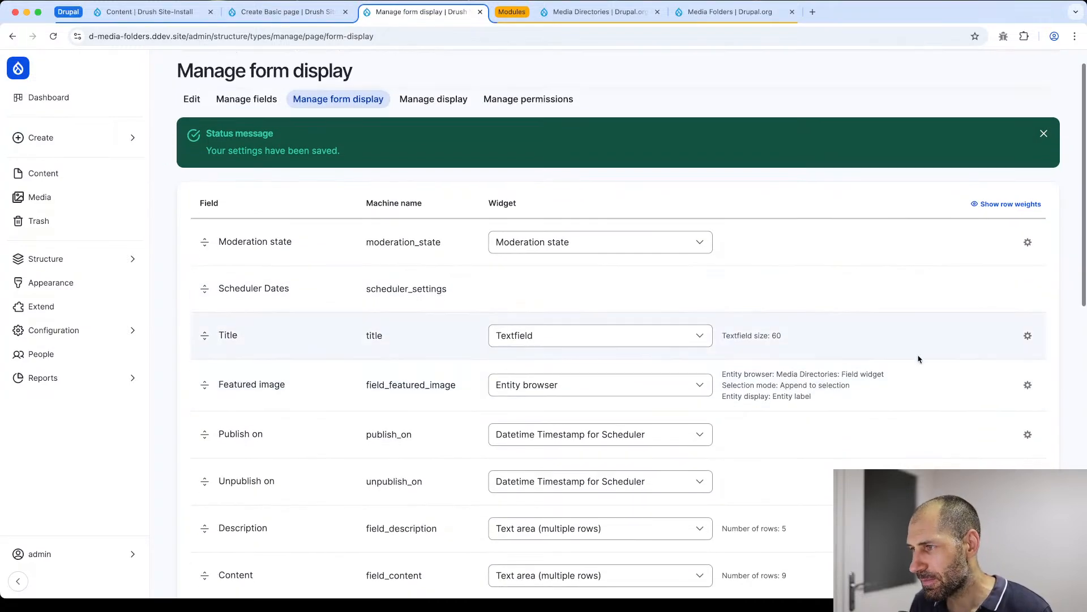
left_click(1027, 385)
scroll(627, 389, "down", 5)
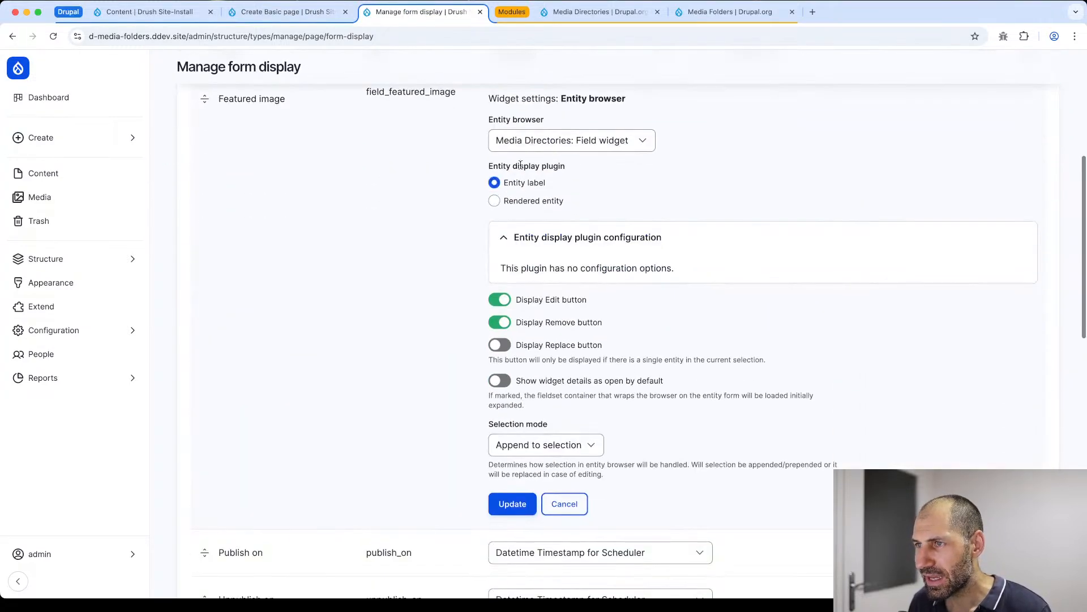
left_click_drag(488, 166, 600, 166)
left_click(599, 165)
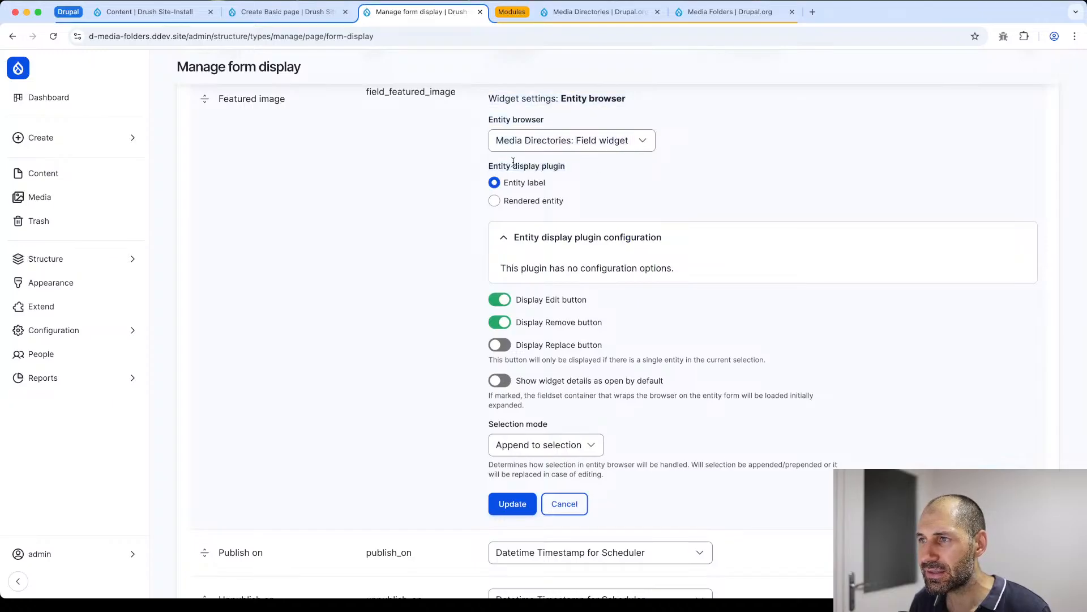
left_click(531, 203)
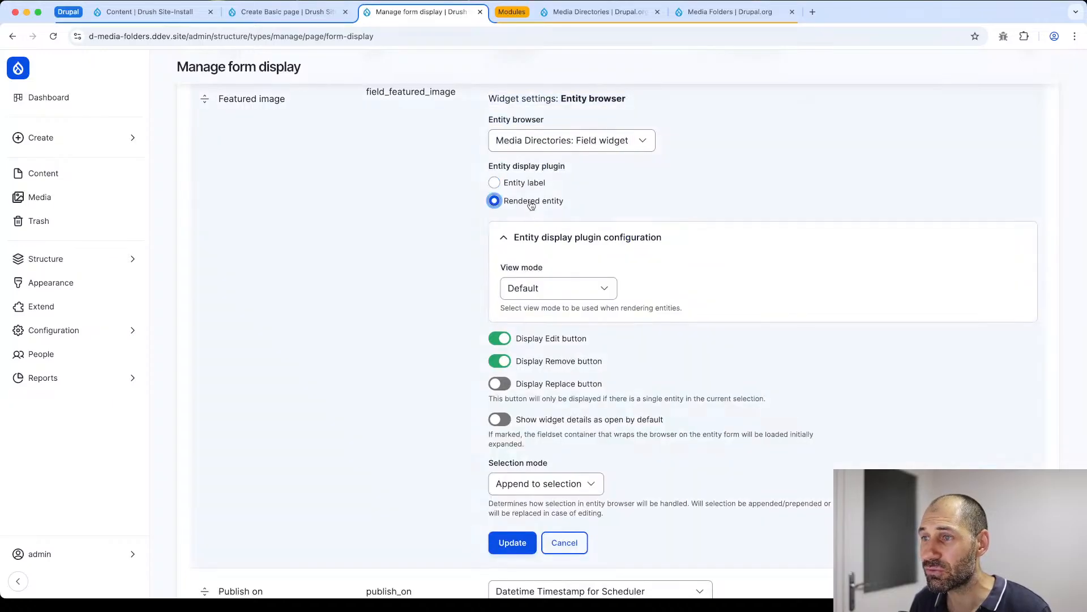
- Set the Featured image rendered entity's view mode to Medium, update the widget and save the form display
left_click(565, 289)
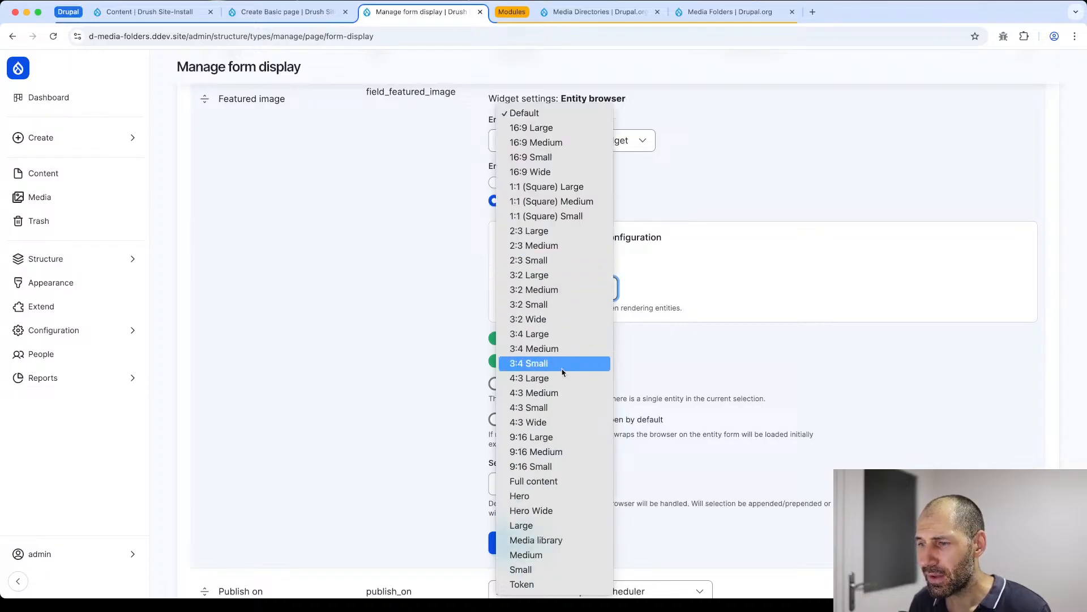
left_click(568, 555)
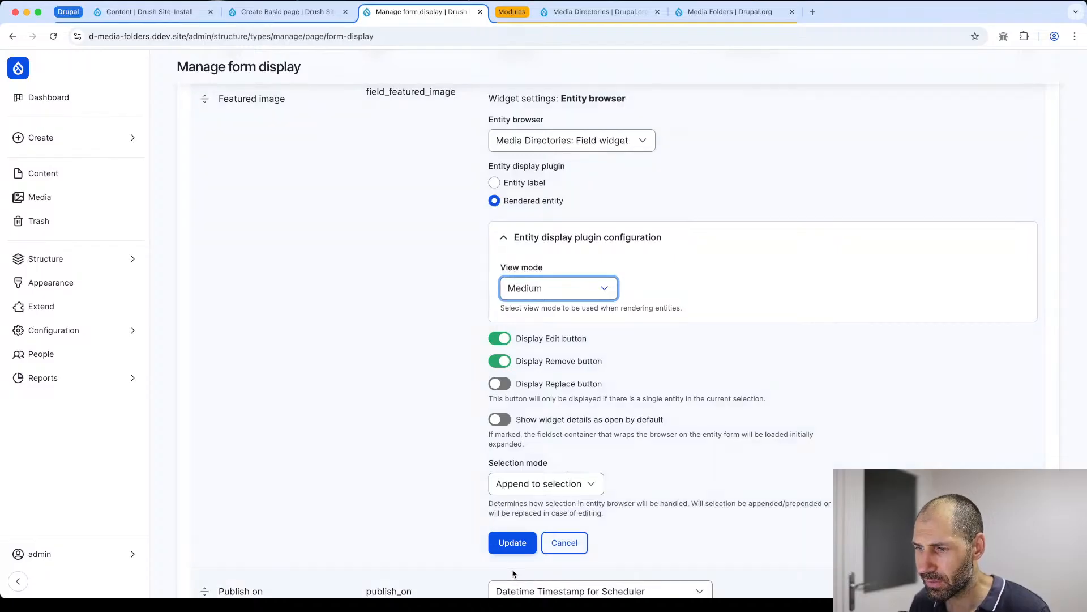
left_click(512, 542)
scroll(512, 546, "down", 8)
left_click(216, 520)
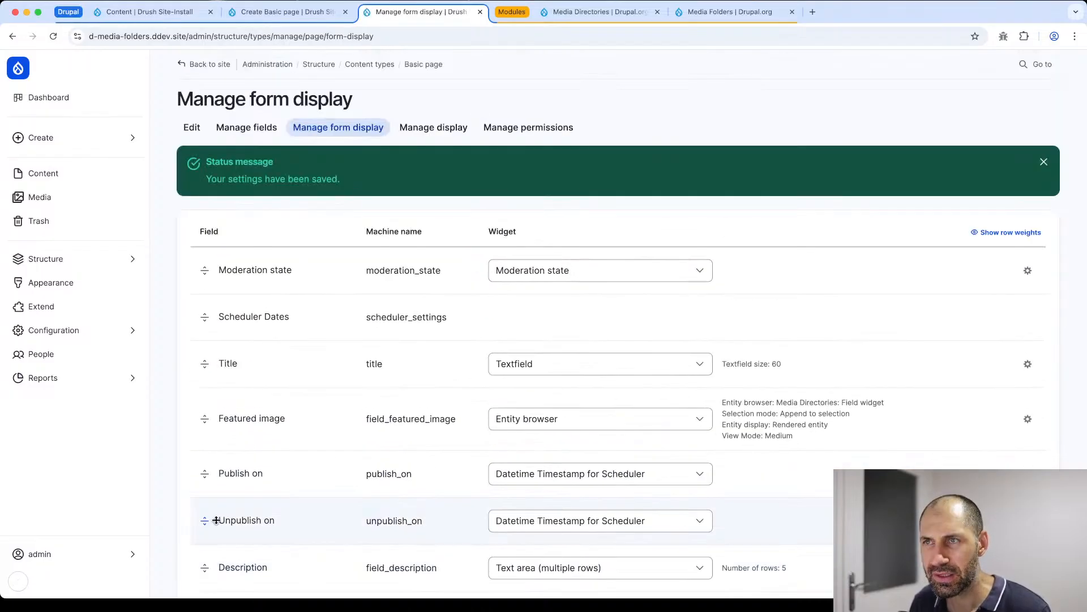
- Reload the Create Basic page form and insert drupal-cms-hero.webp from the Images folder as the Featured image
left_click(282, 19)
left_click(287, 36)
key("Return")
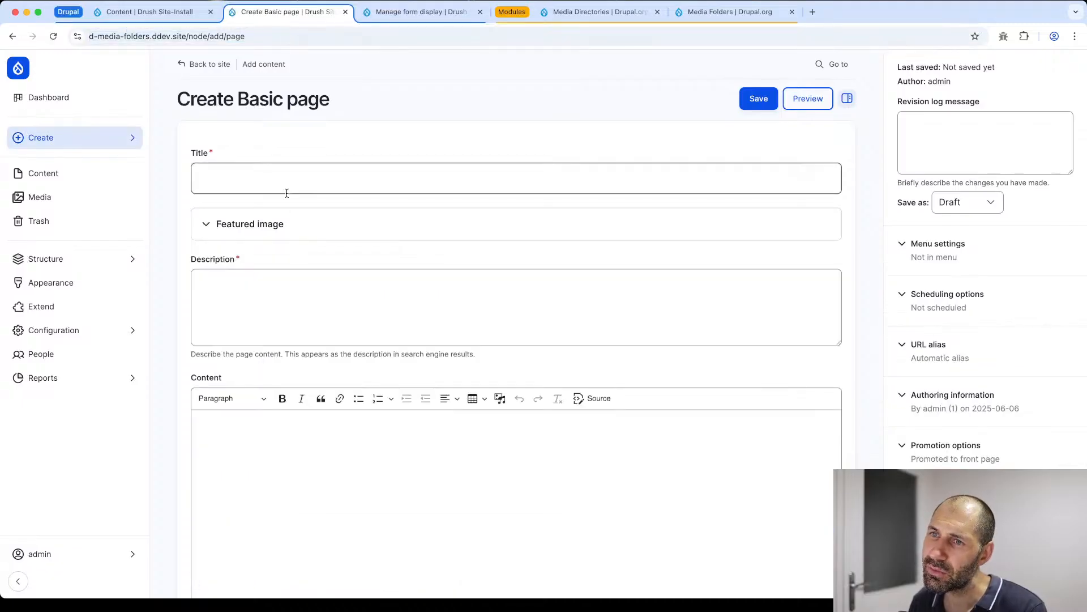
left_click(286, 223)
left_click(245, 287)
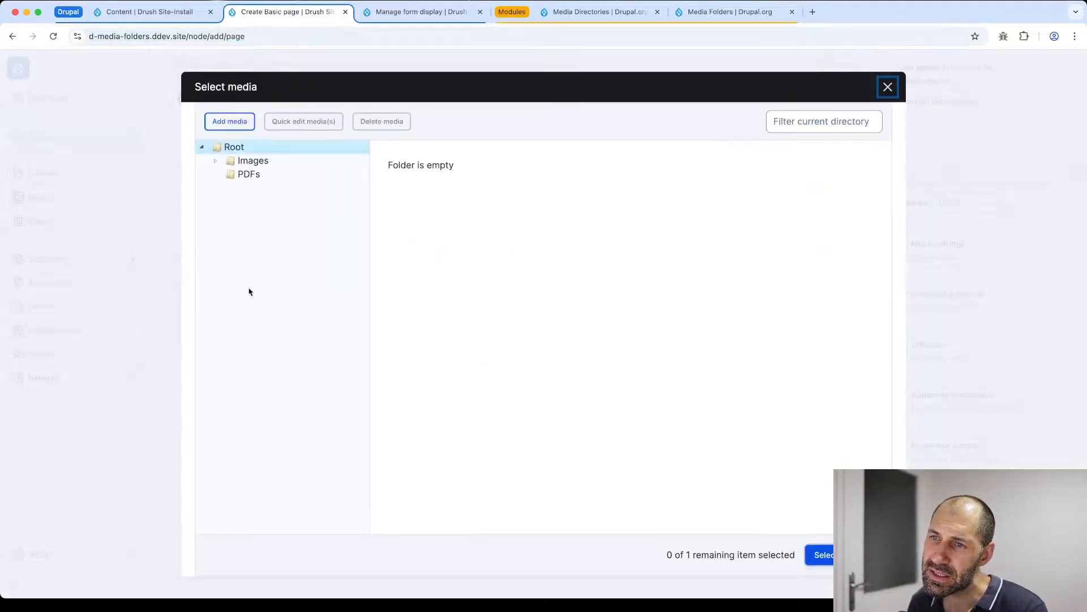
left_click(250, 162)
left_click(459, 224)
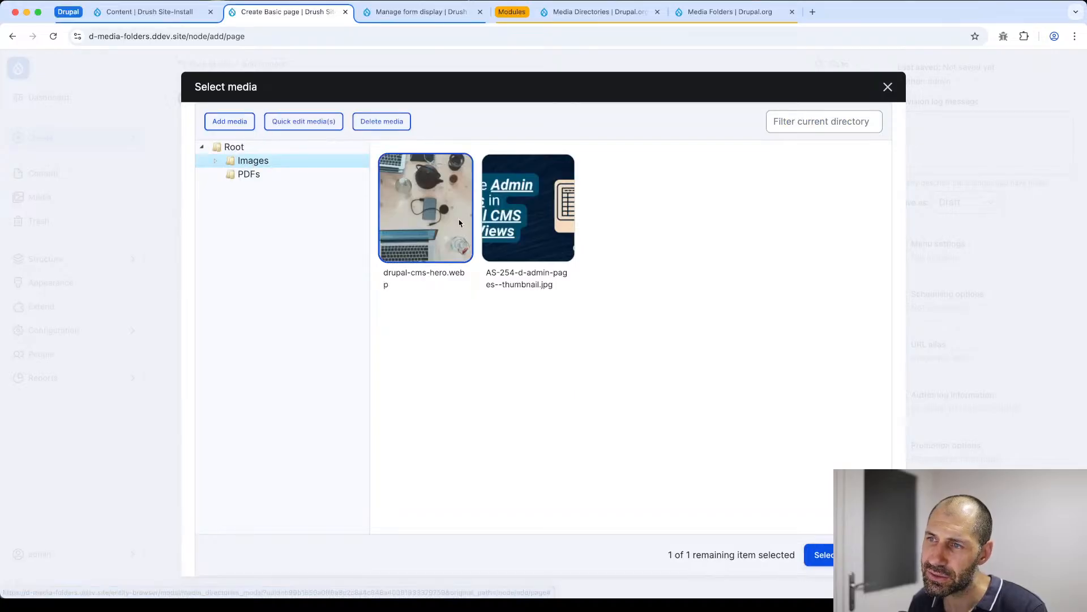
left_click(820, 554)
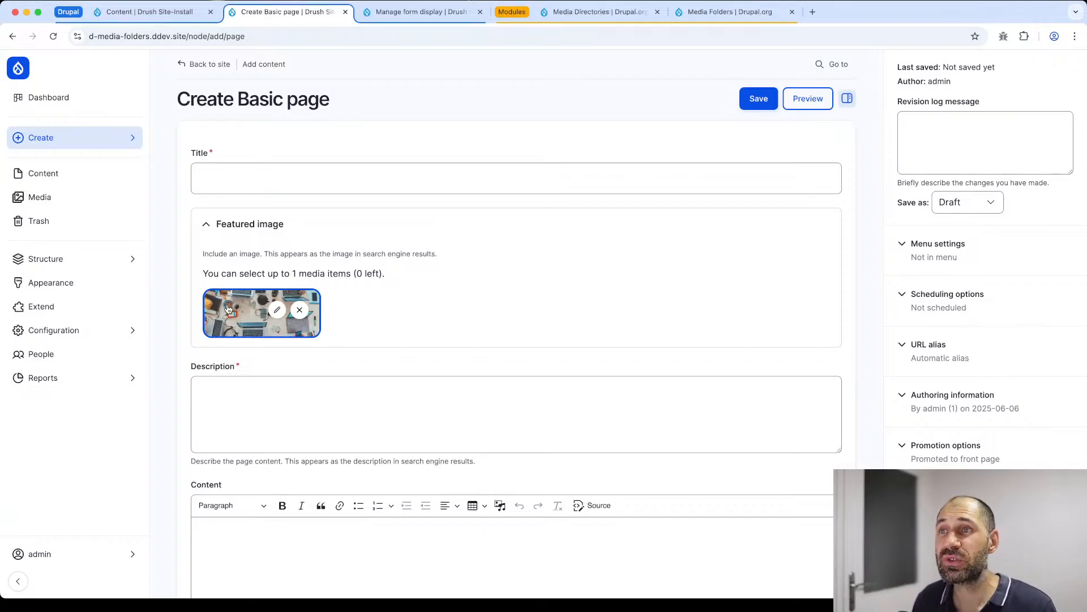
- Review the Featured image widget's entity browser and selection mode options, keep the current choices, and save the form display
left_click(422, 14)
mouse_move(85, 258)
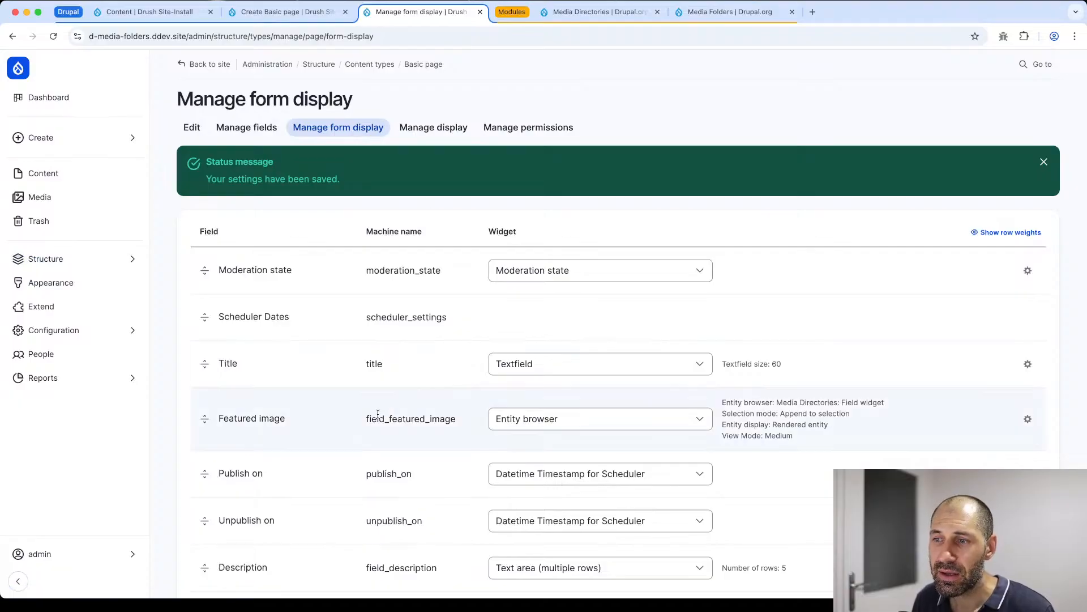
scroll(376, 416, "down", 5)
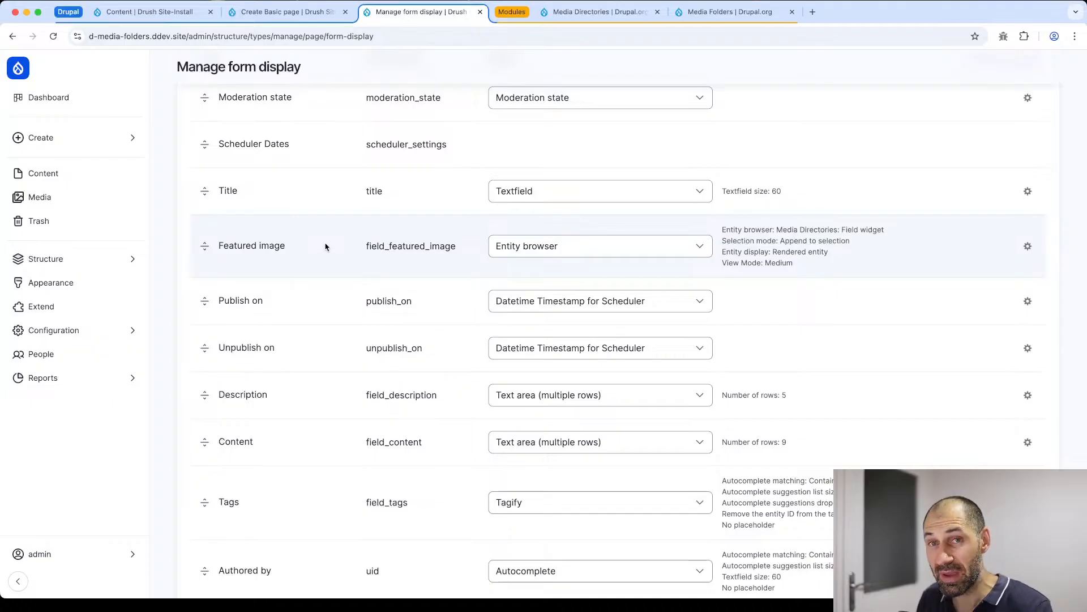
left_click(1028, 247)
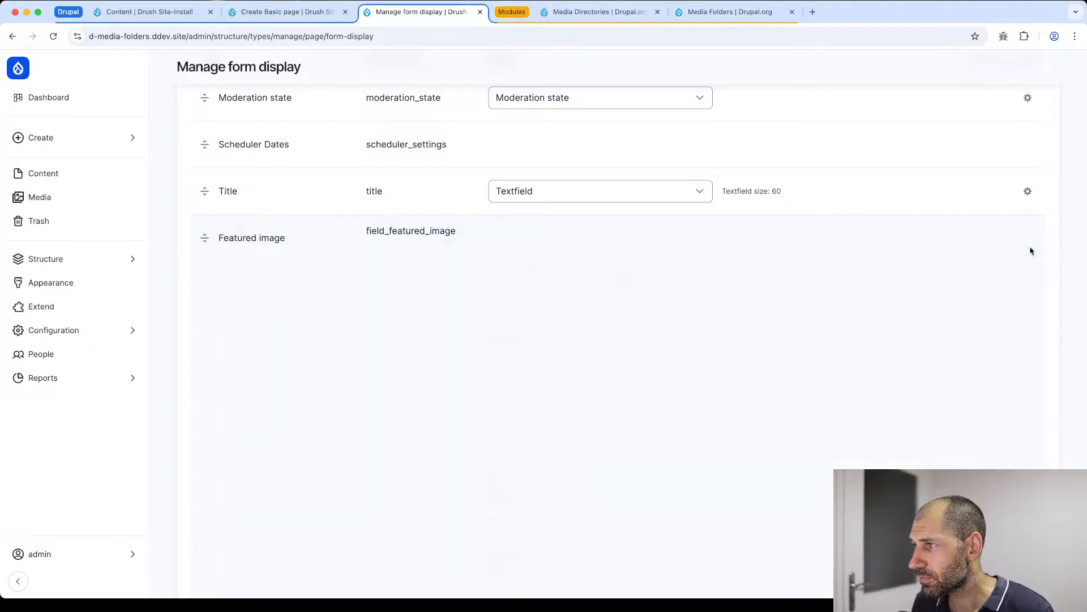
scroll(476, 245, "down", 4)
left_click(589, 170)
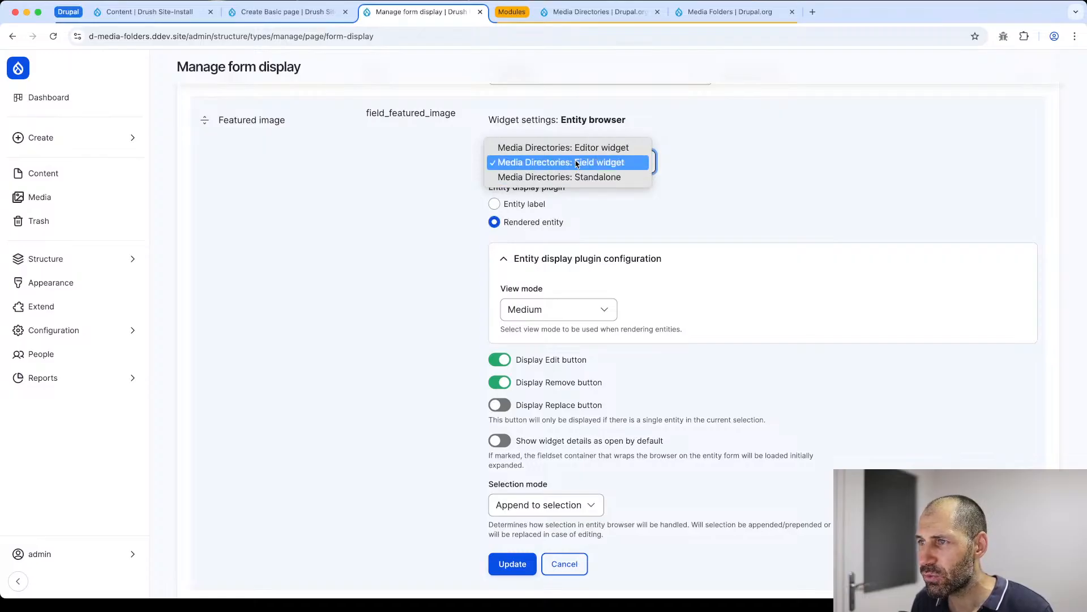
left_click(569, 163)
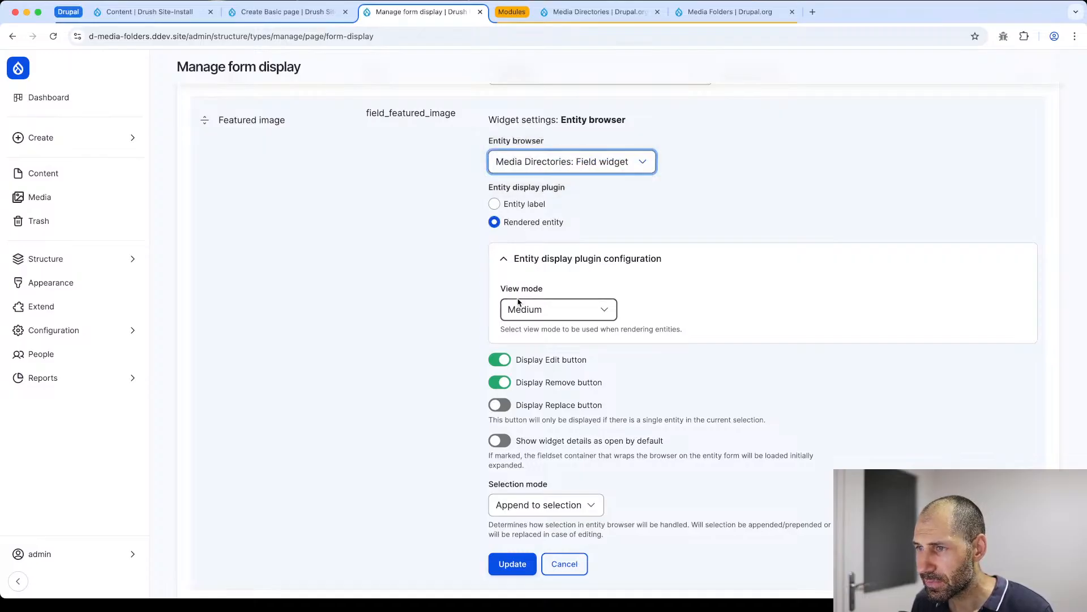
scroll(517, 300, "down", 1)
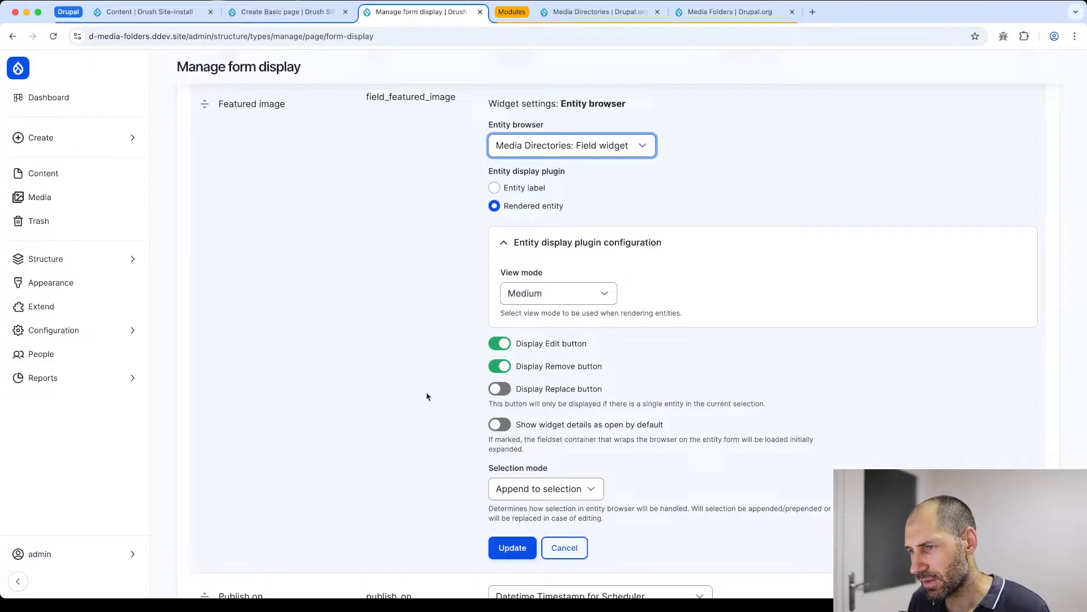
left_click(517, 488)
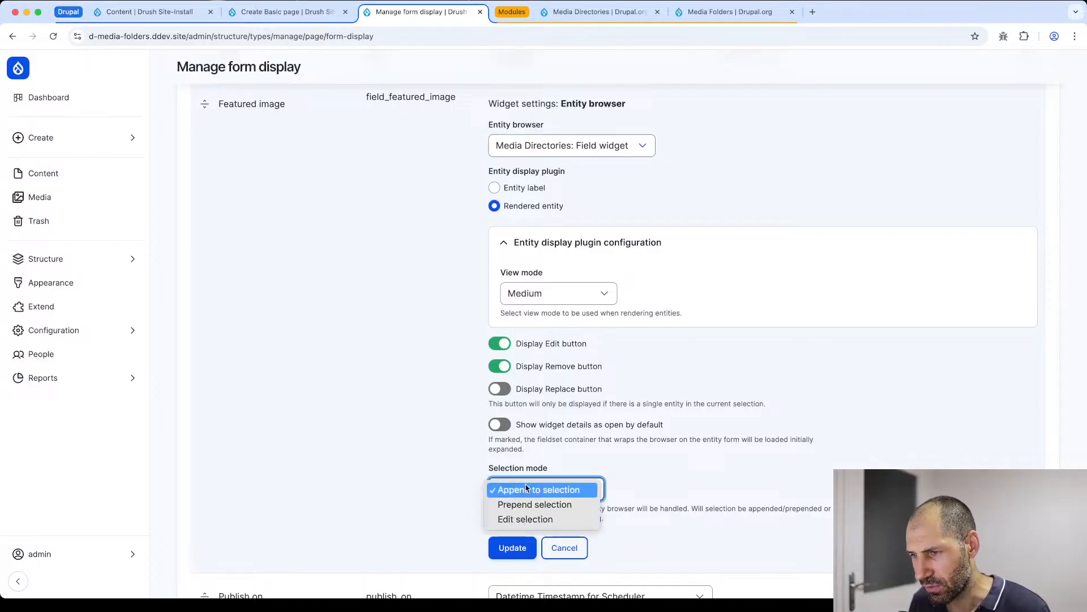
left_click(385, 496)
left_click(513, 547)
scroll(296, 442, "down", 10)
left_click(210, 521)
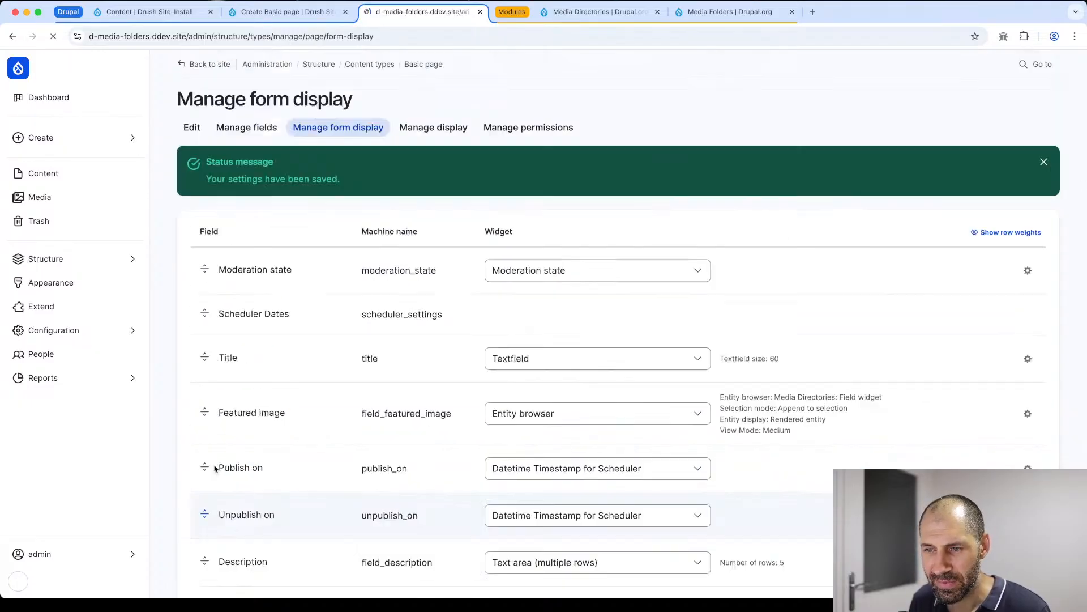
- Reload the Create Basic page form and reopen the media selection dialog of its Featured image
left_click(286, 12)
left_click(291, 37)
key("Return")
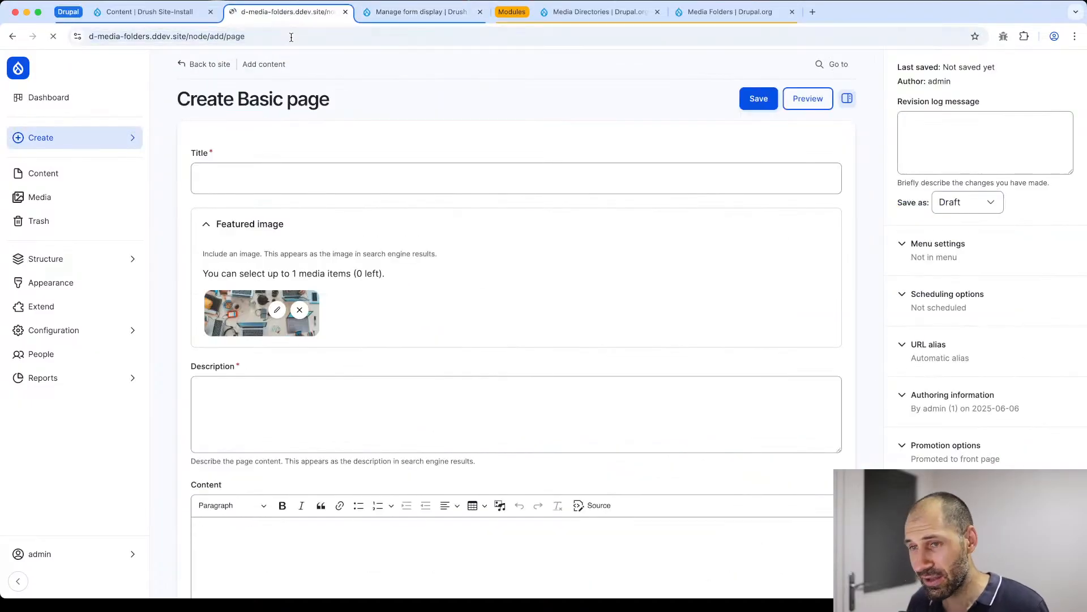
left_click(297, 226)
left_click(244, 287)
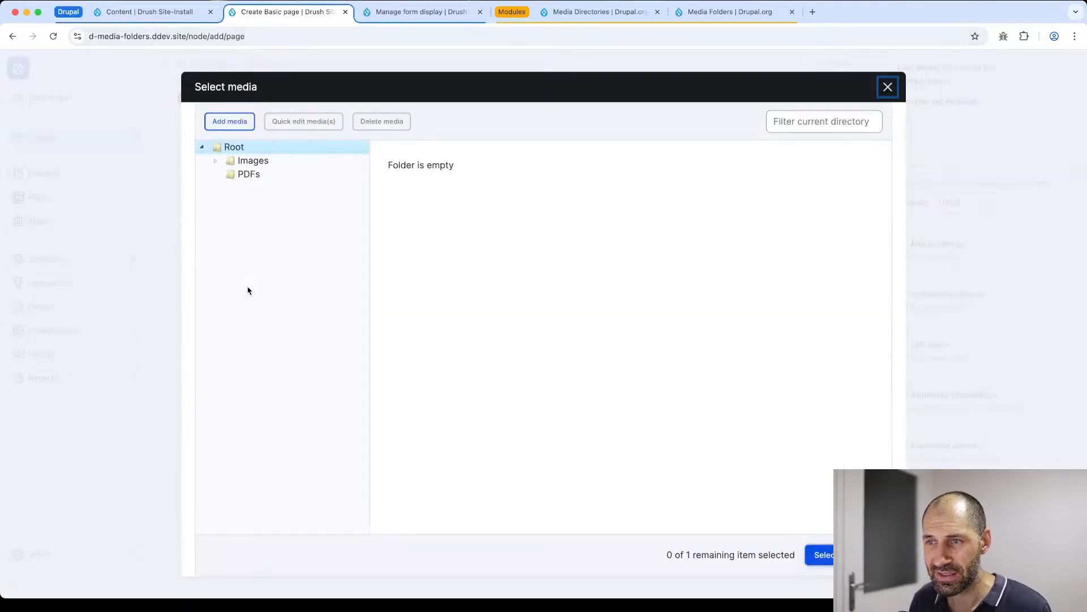
- Examine the combined upload form in the Add media dialog, then close both it and the Select media dialog
left_click(236, 127)
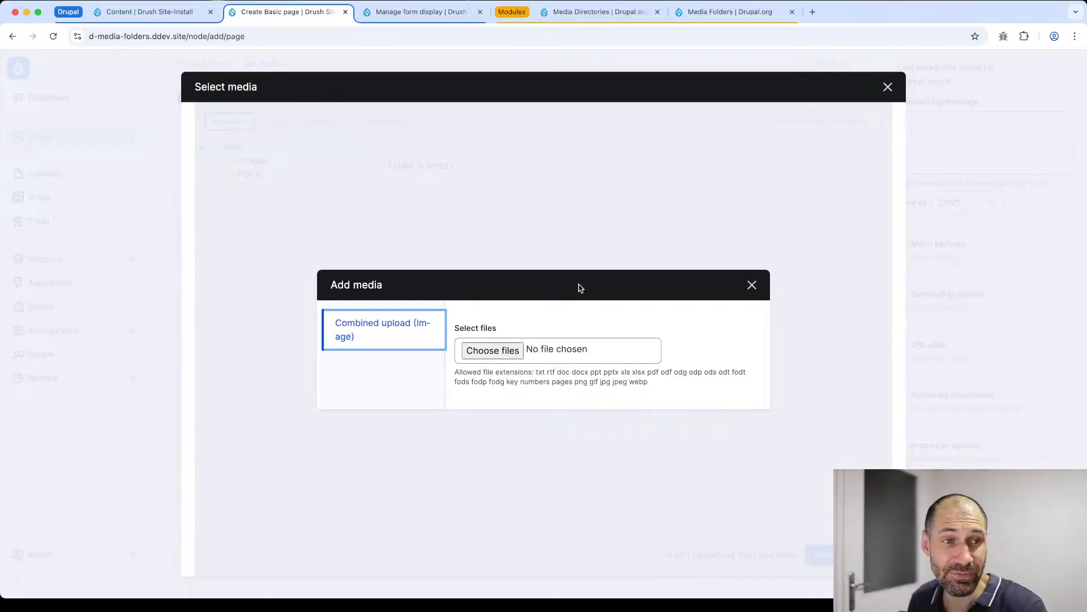
key("super+Tab")
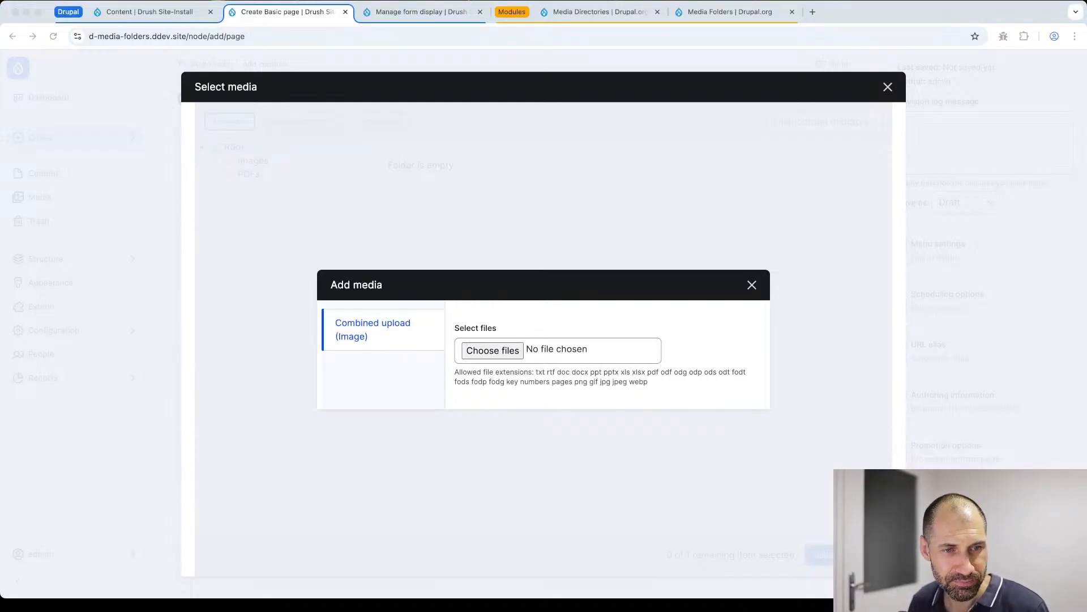
left_click(741, 296)
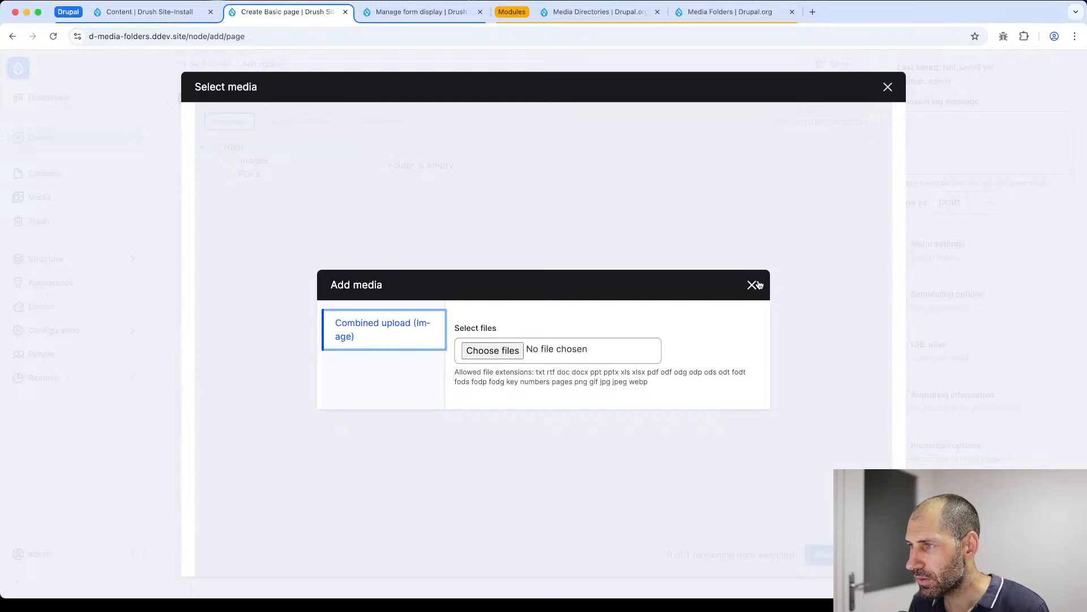
left_click(755, 284)
left_click(888, 87)
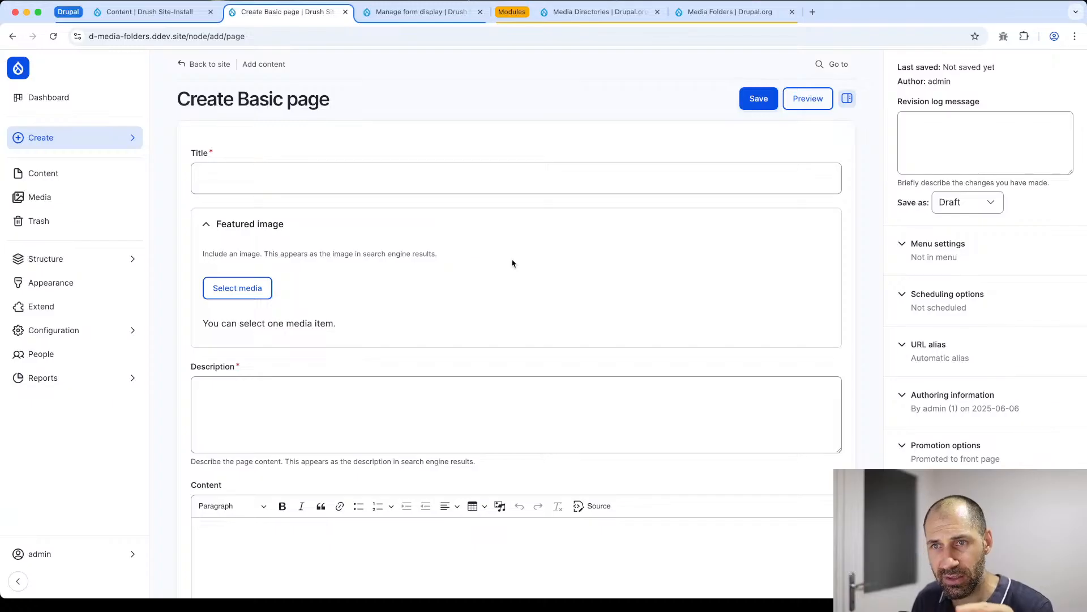
- Open the Insert Media dialog from the Content field's text editor, examine it, and close it without inserting anything
scroll(550, 260, "down", 3)
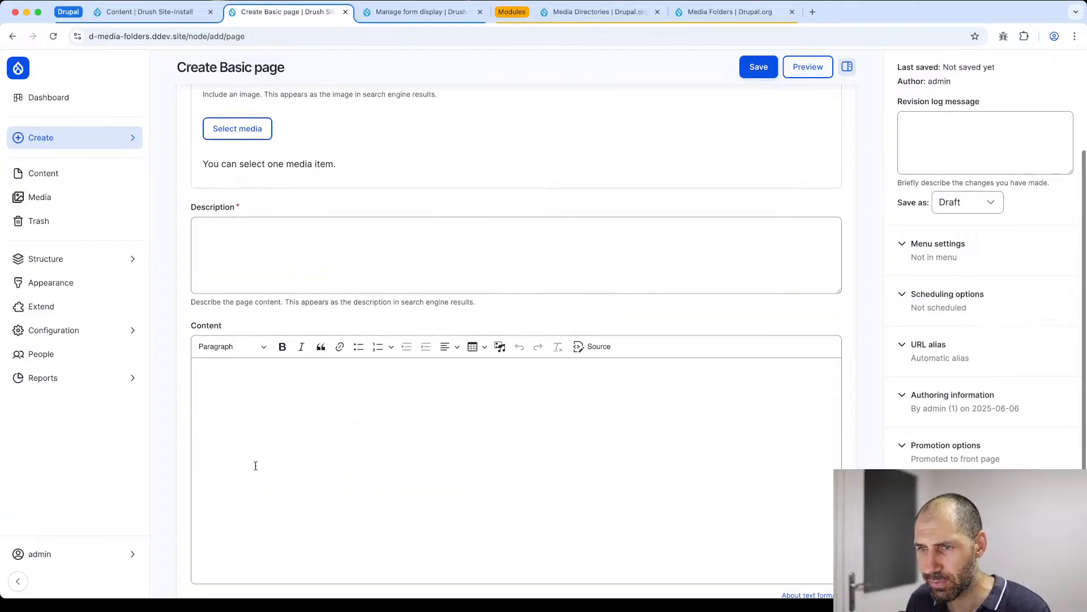
scroll(283, 425, "down", 2)
left_click(329, 342)
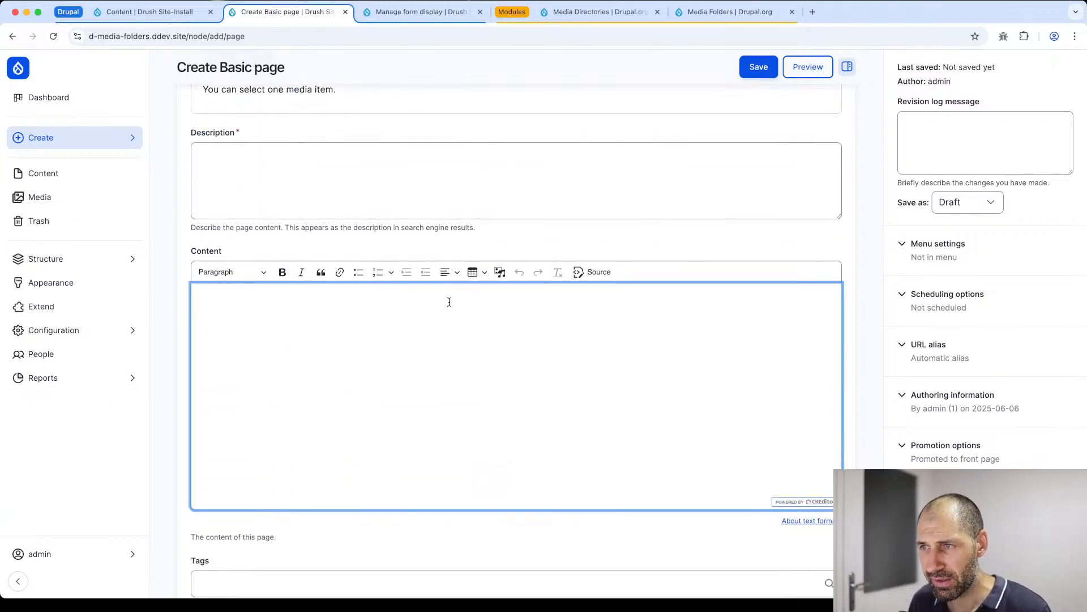
left_click(504, 270)
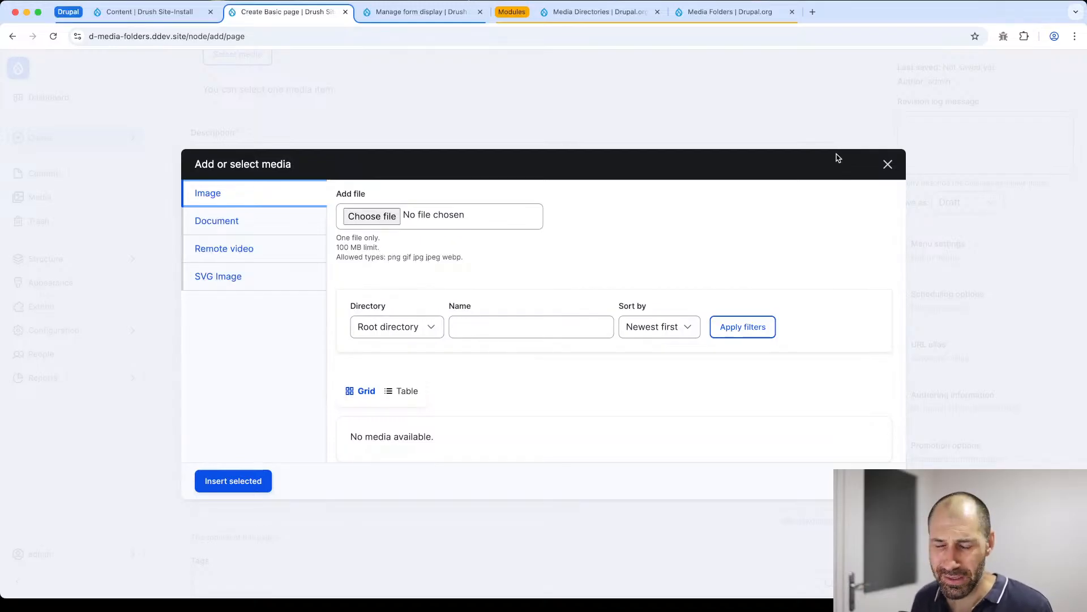
left_click(888, 163)
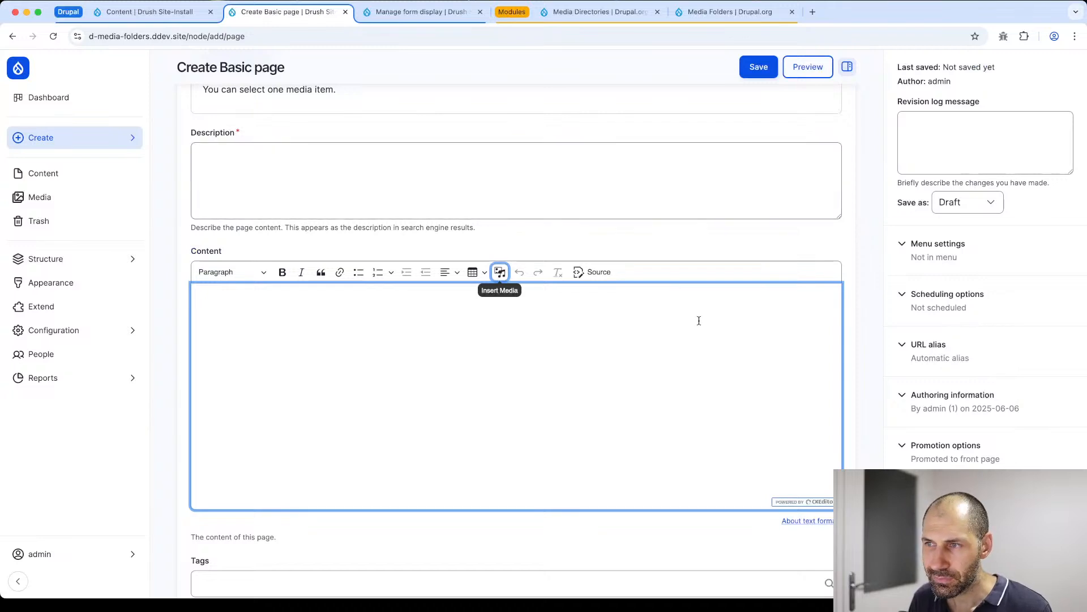
- Close the browser tabs holding the Manage form display and Content pages
scroll(332, 308, "up", 1)
left_click(478, 15)
left_click(151, 12)
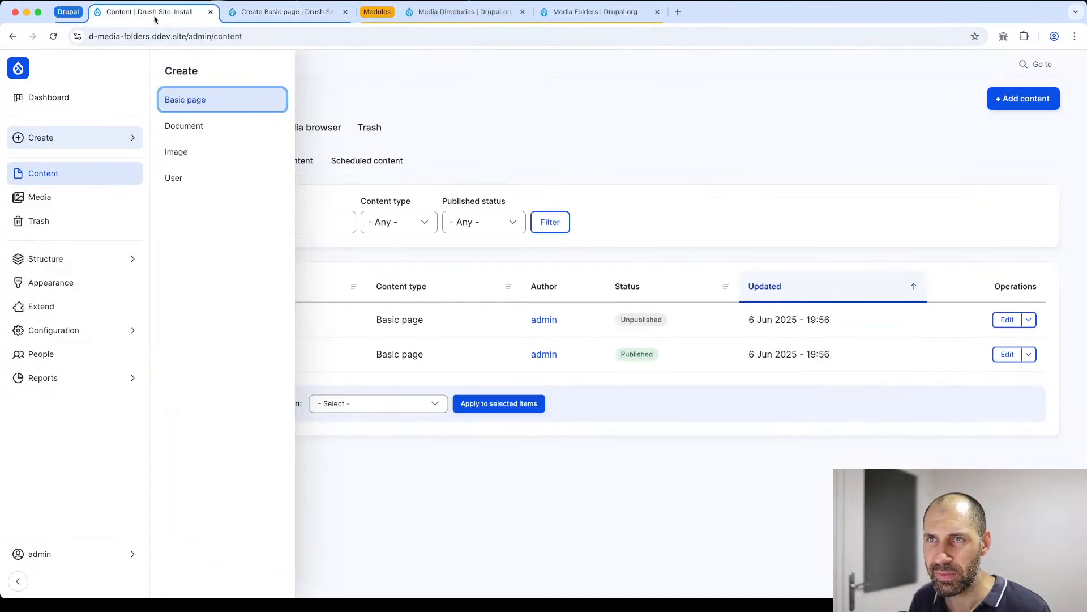
left_click(210, 12)
- Open the Configuration overview in a new browser tab and go to its Text editor embed buttons page
left_click(70, 333)
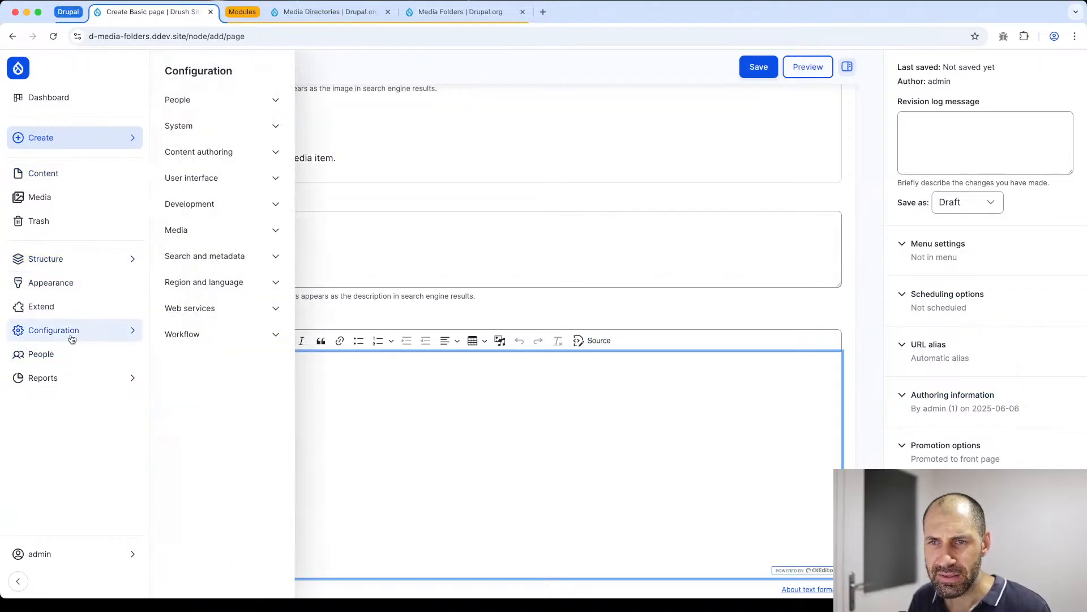
left_click(72, 338)
left_click(114, 337)
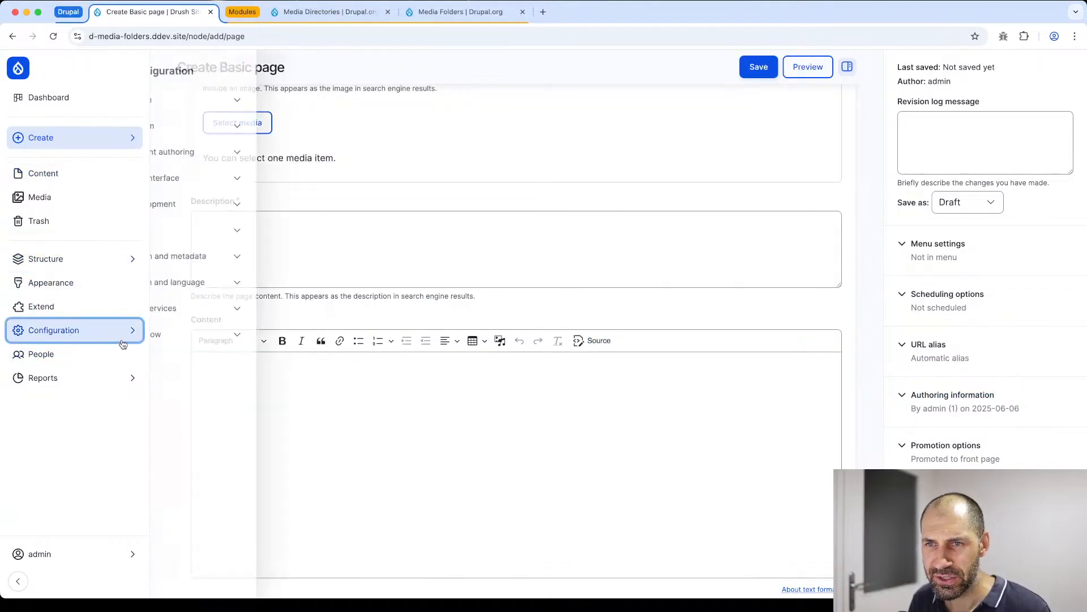
left_click(230, 73, "super")
scroll(267, 167, "down", 4)
scroll(268, 174, "down", 3)
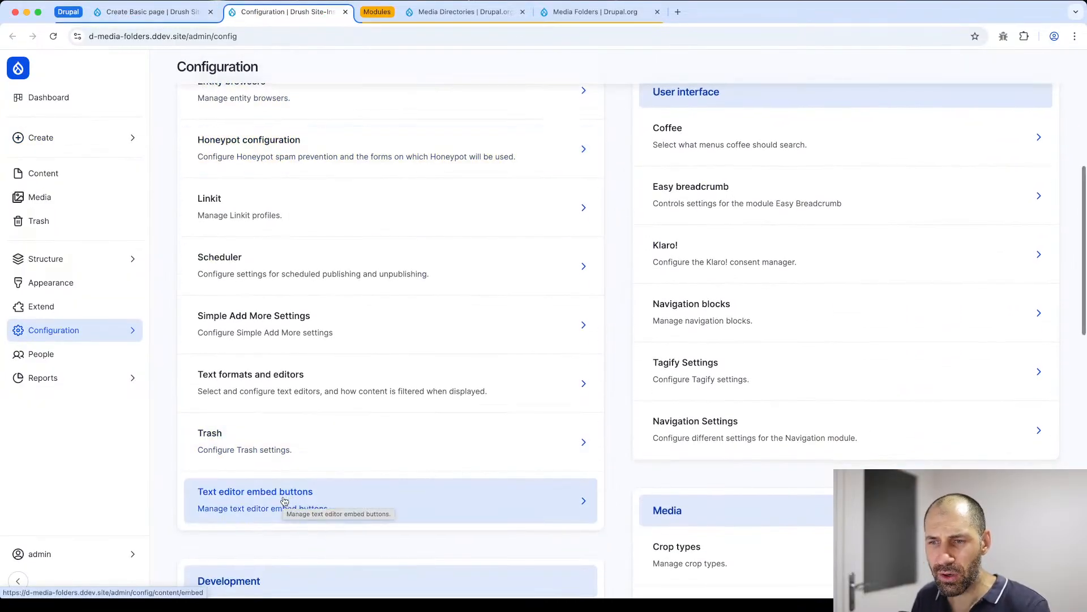
scroll(283, 500, "down", 2)
left_click(279, 390)
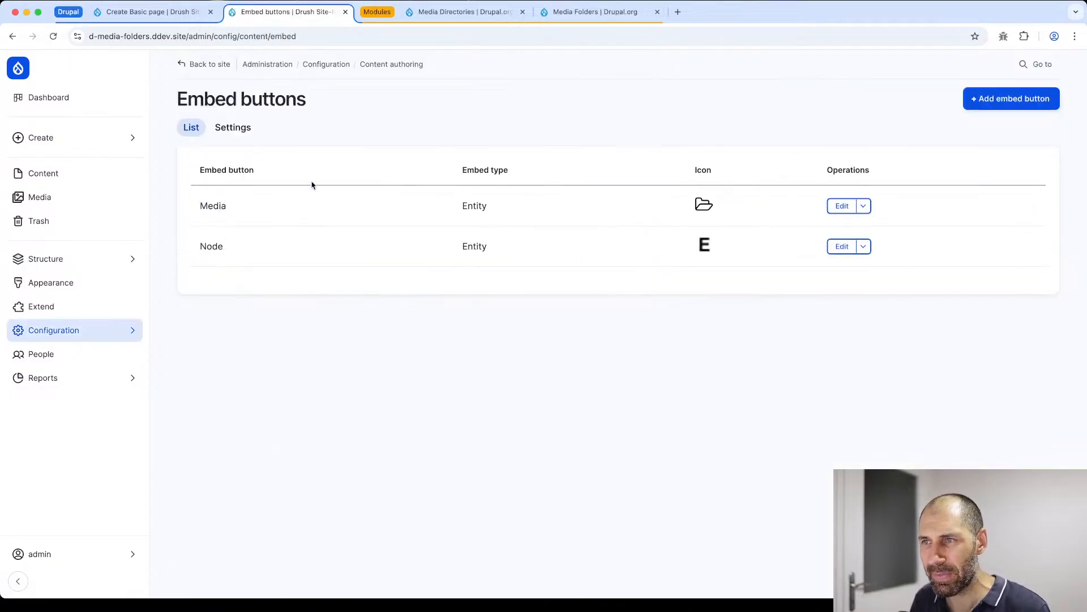
- Open the Media embed button for editing and examine its media types, allowed display plugins, entity browser options and icon settings
left_click_drag(195, 250, 228, 253)
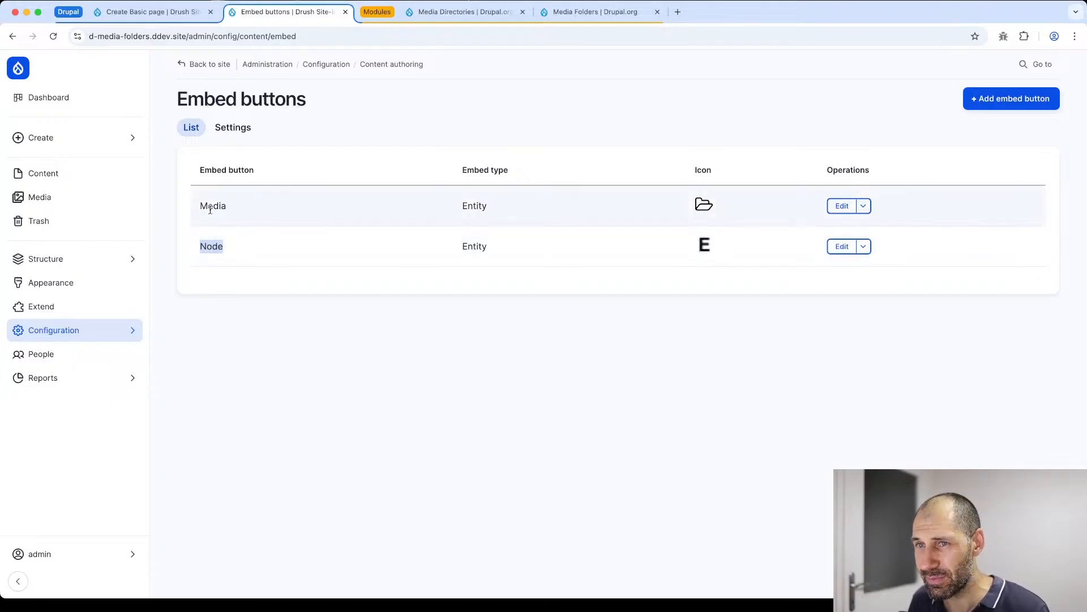
left_click_drag(199, 205, 238, 215)
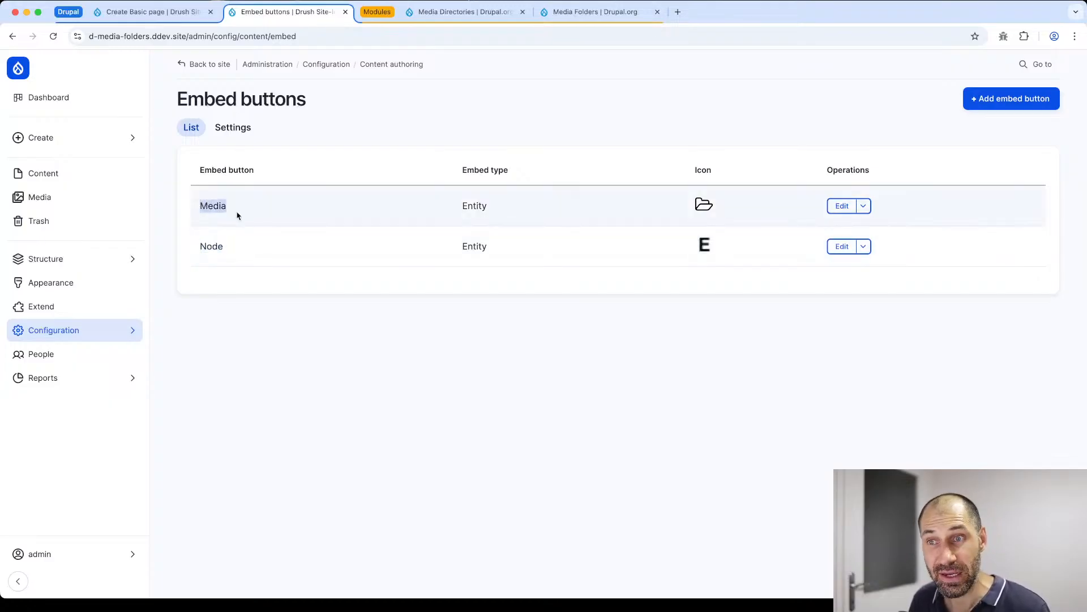
left_click(843, 209)
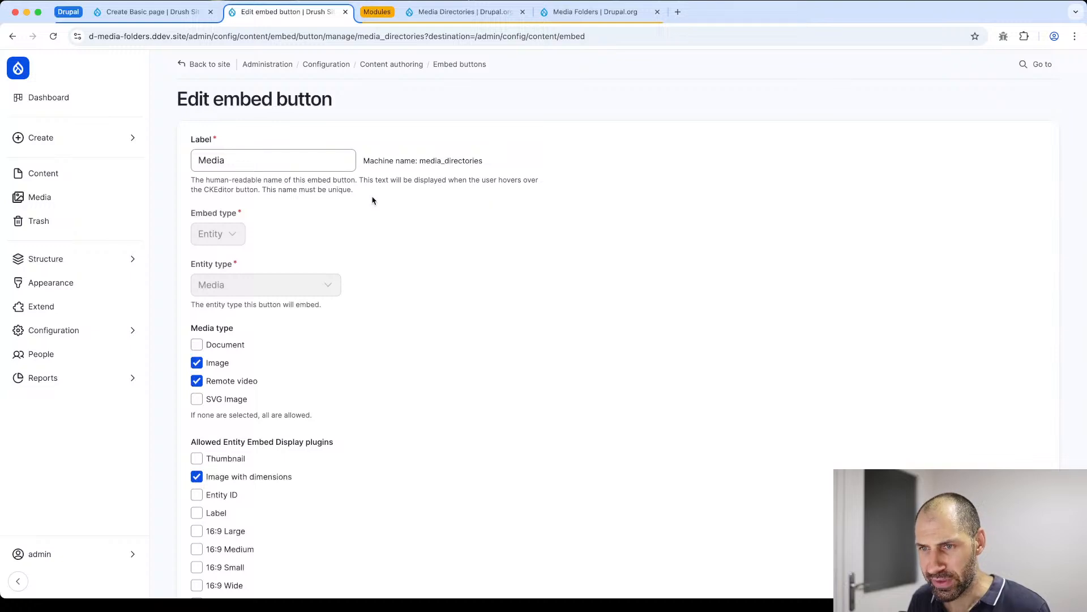
scroll(274, 225, "down", 2)
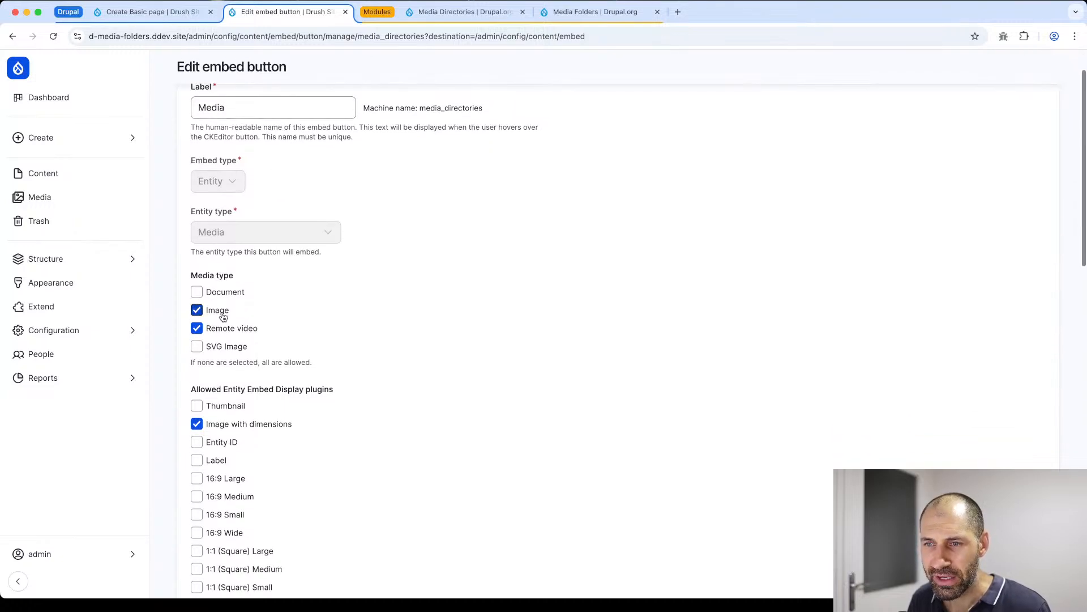
scroll(230, 316, "down", 1)
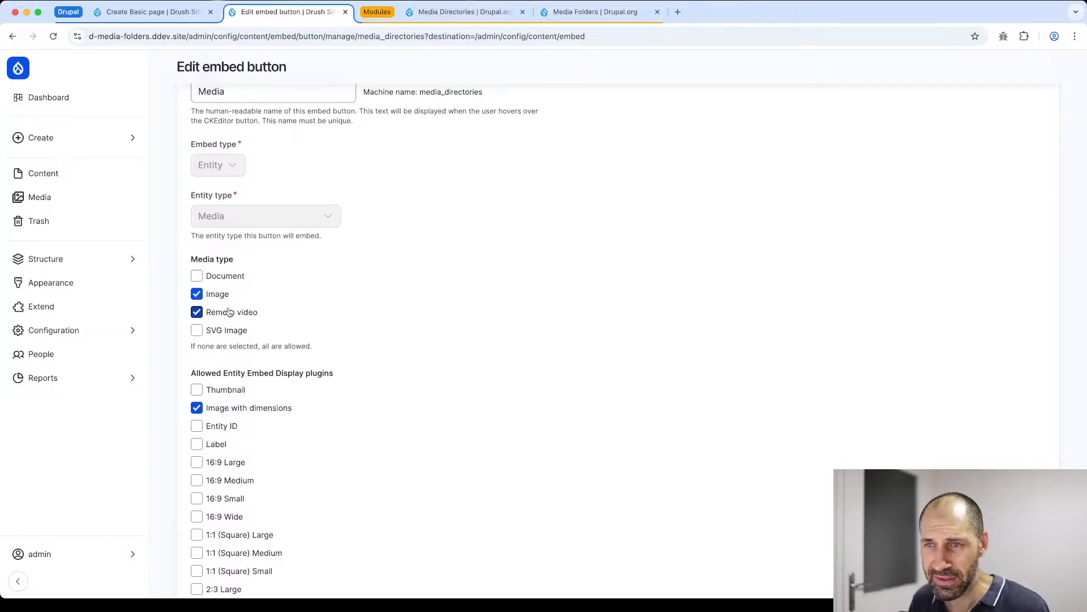
scroll(267, 306, "down", 5)
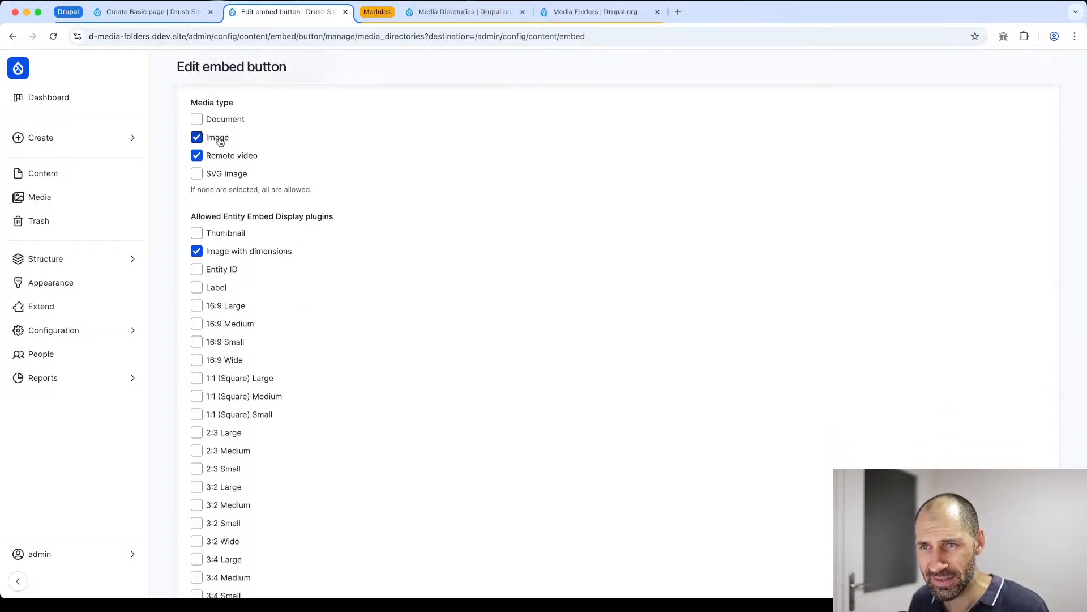
scroll(285, 191, "down", 1)
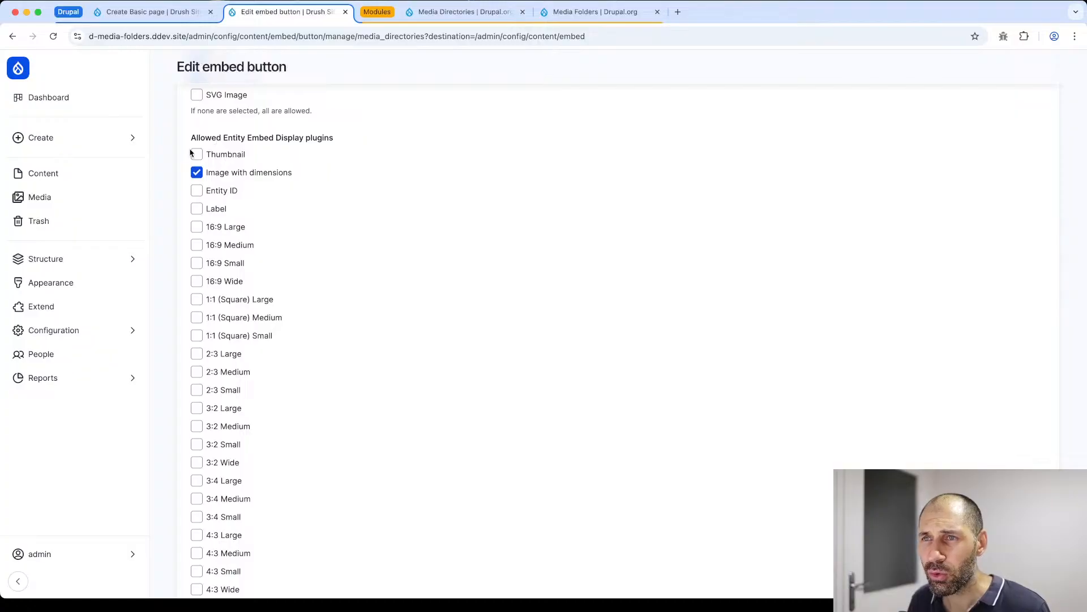
scroll(259, 206, "down", 15)
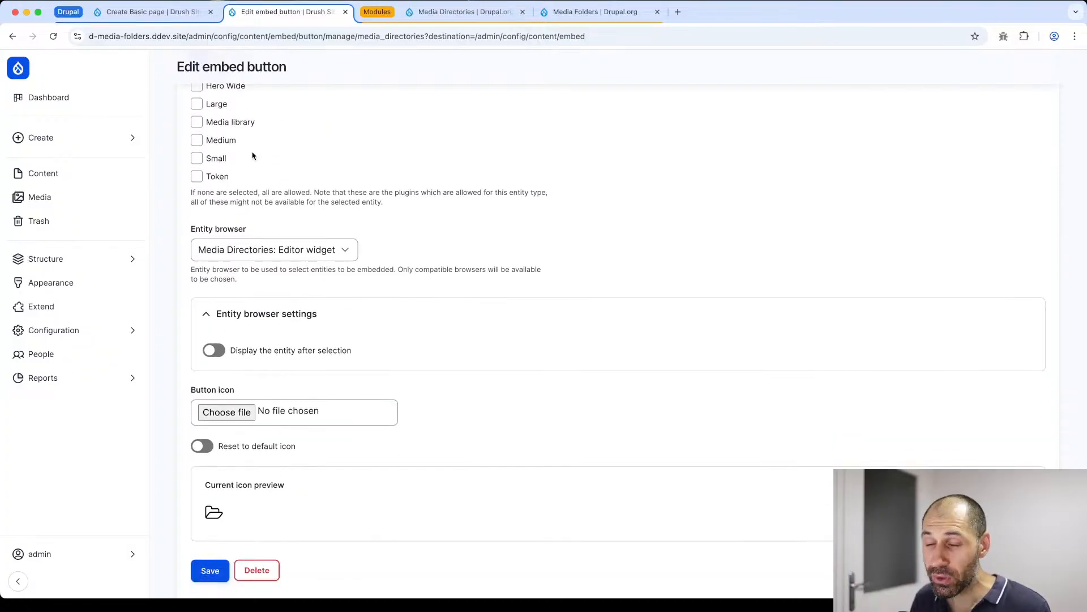
left_click(231, 249)
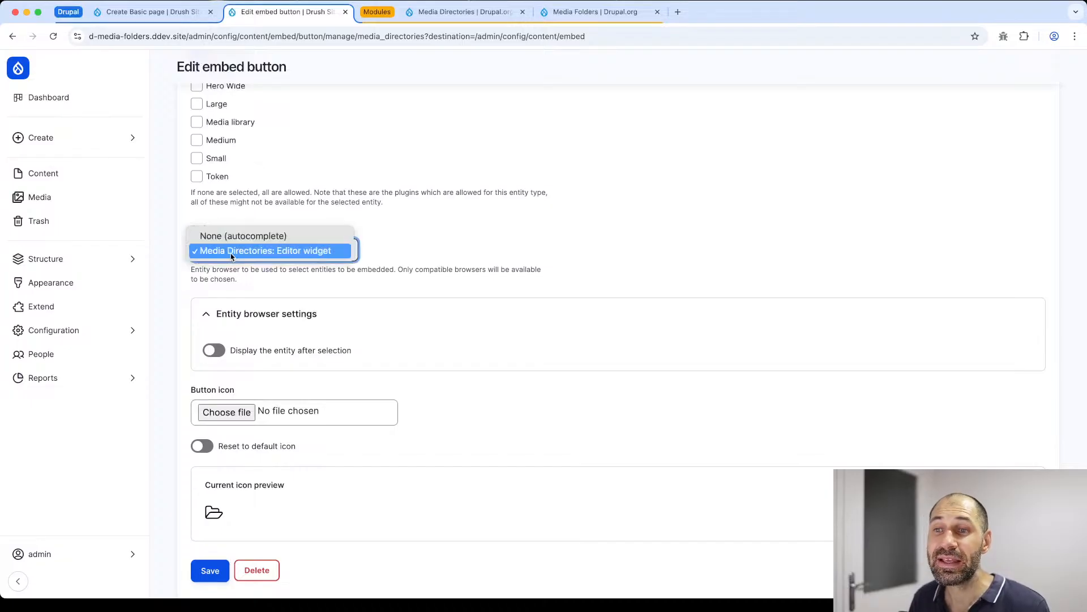
left_click(231, 252)
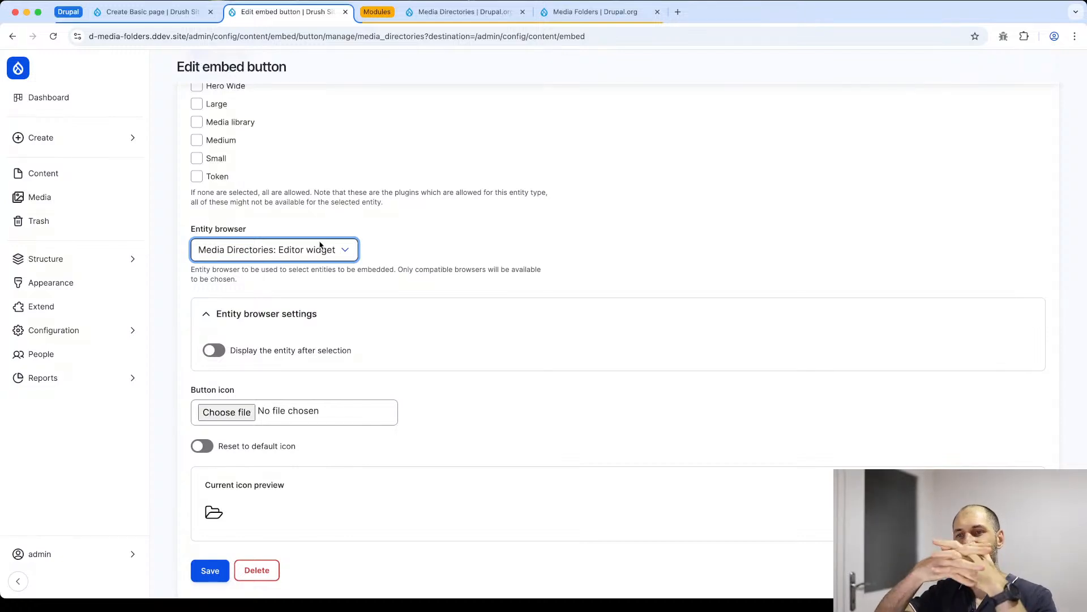
scroll(250, 459, "down", 2)
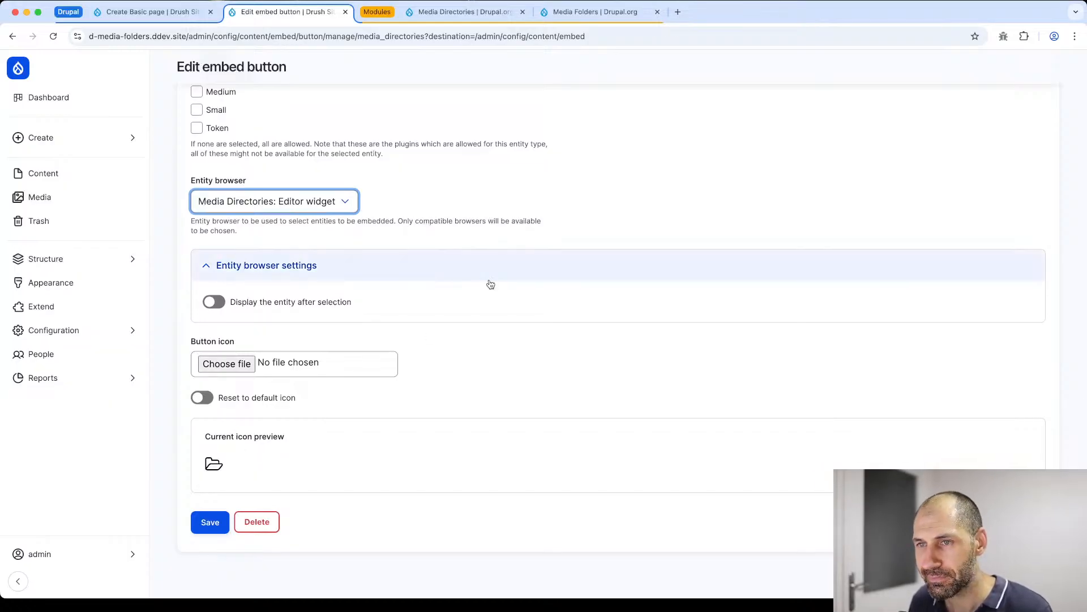
- Return to the Configuration overview and open the Content format's configuration from Text formats and editors
left_click(204, 14)
left_click(283, 13)
key("super+Left")
key("super+Left")
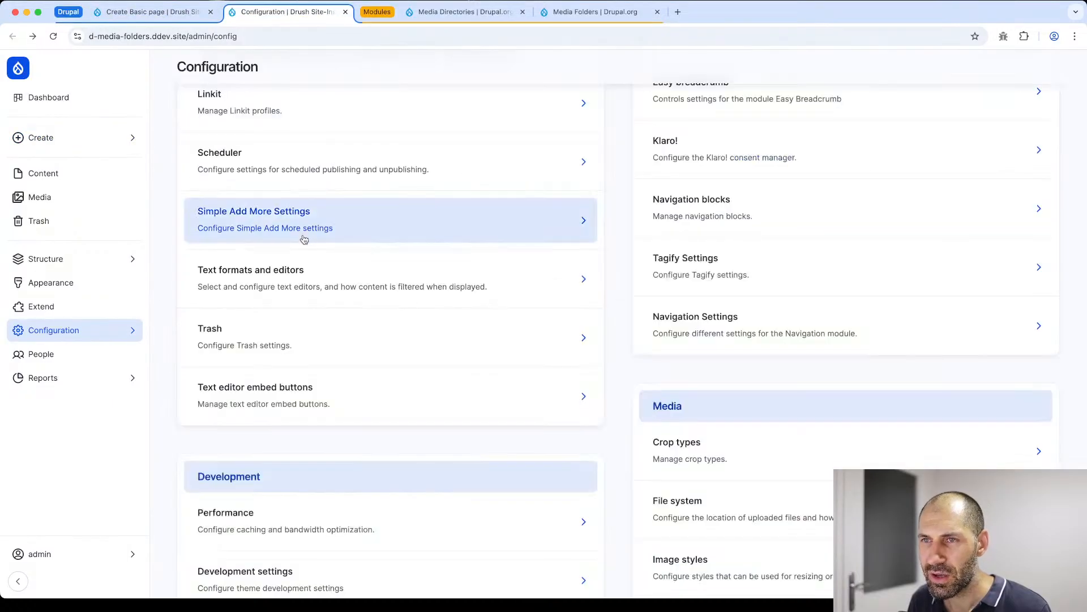
scroll(306, 236, "up", 8)
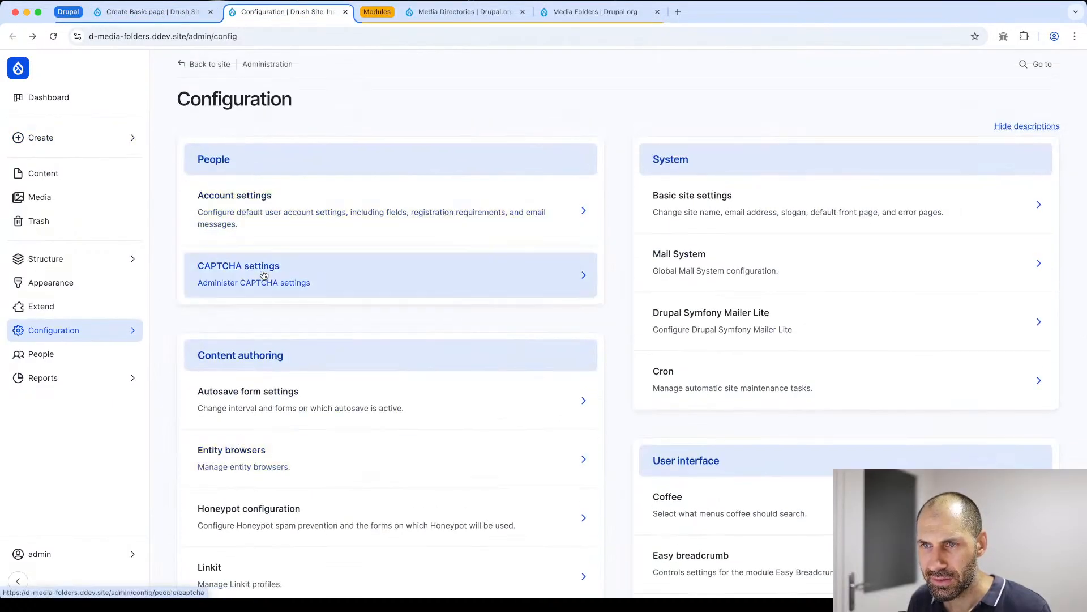
scroll(264, 275, "down", 4)
scroll(272, 318, "up", 4)
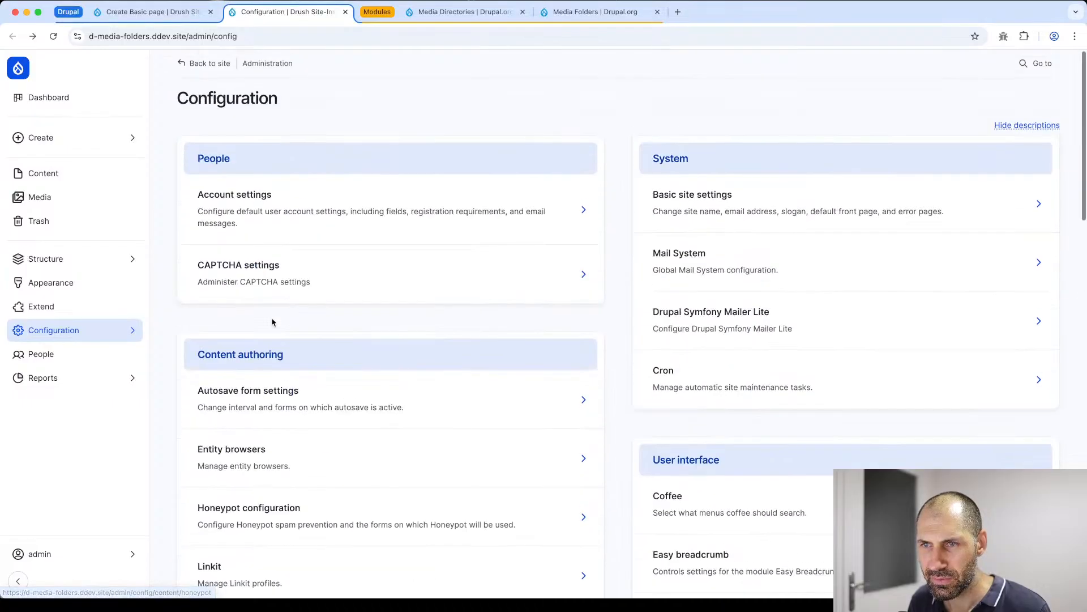
scroll(272, 324, "down", 5)
scroll(273, 323, "down", 2)
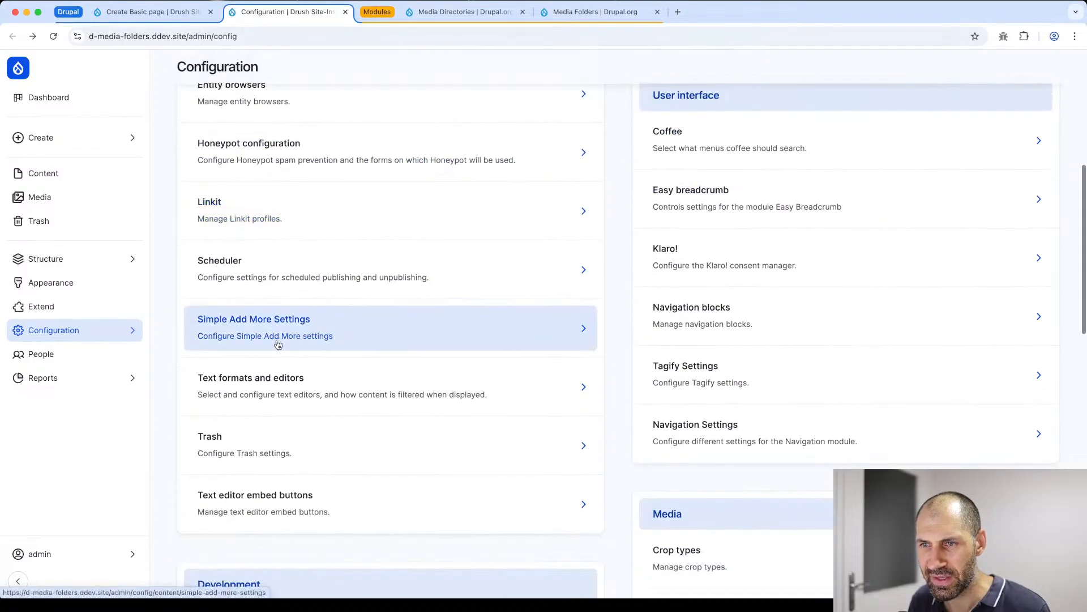
left_click(286, 391)
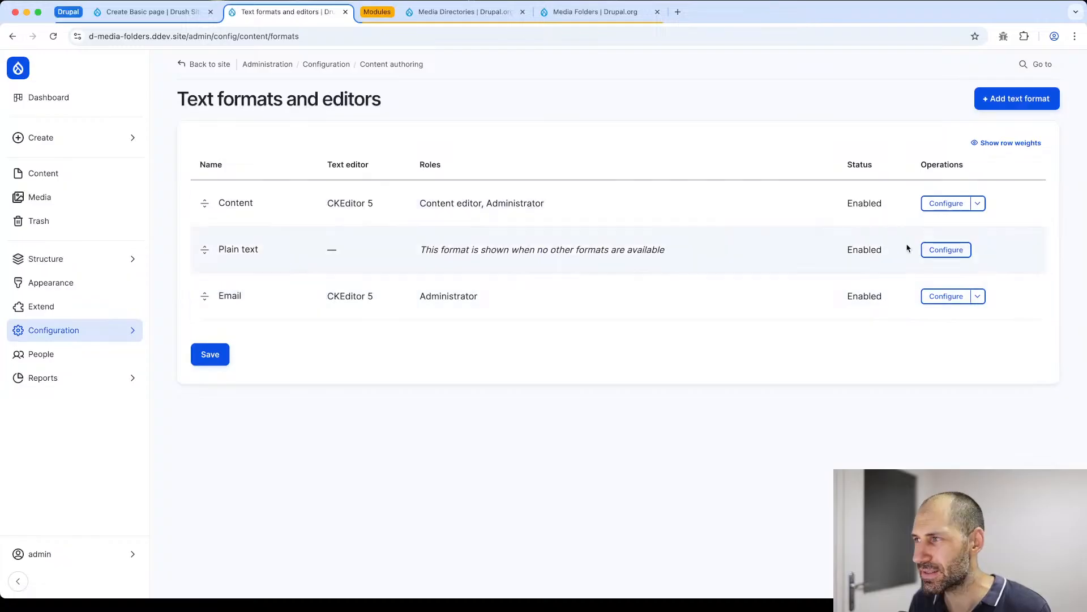
left_click(926, 205)
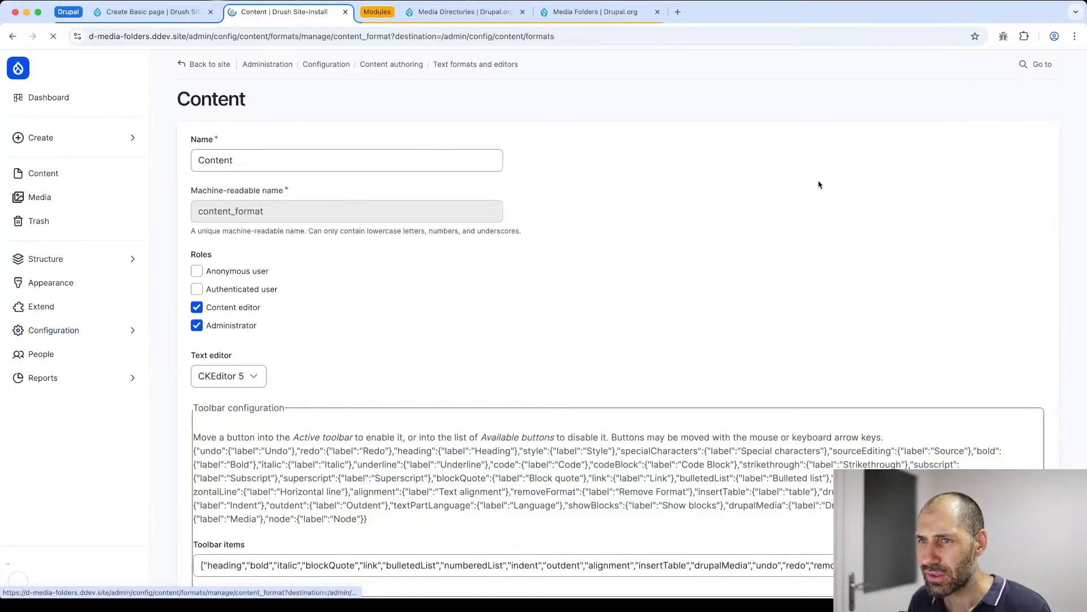
- Add the Media embed button with the folder icon to the end of the active toolbar and enable the Display embedded entities filter
scroll(211, 340, "down", 5)
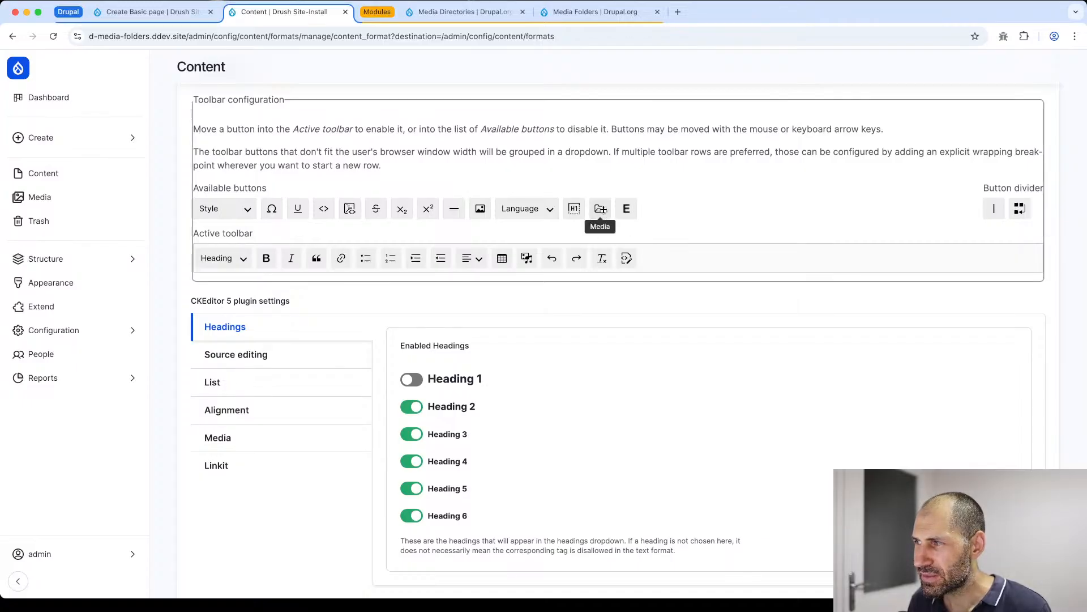
scroll(599, 209, "down", 1)
left_click_drag(600, 193, 657, 241)
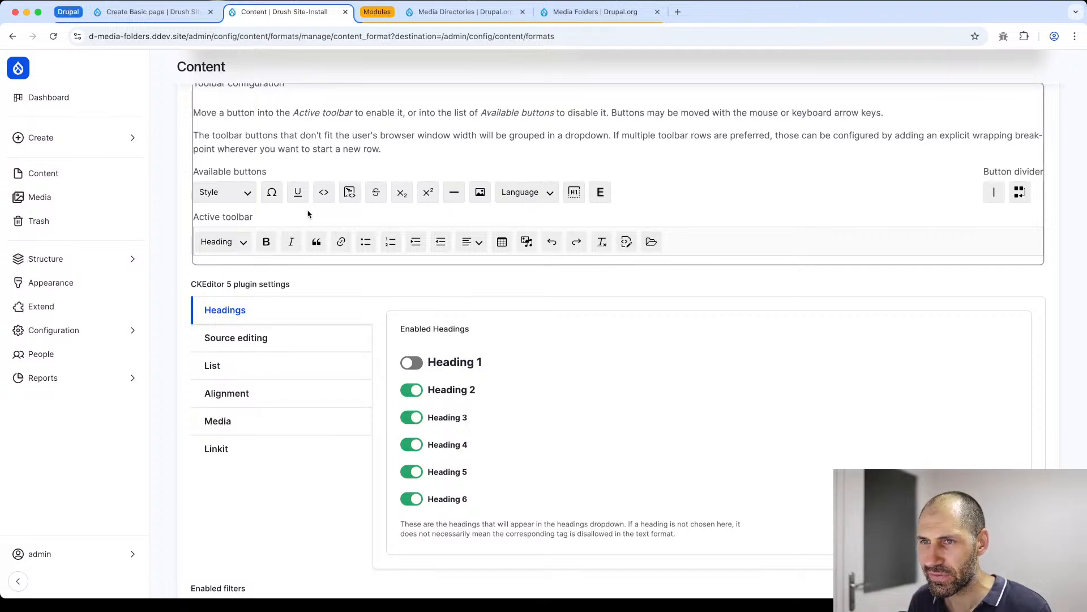
scroll(318, 243, "down", 15)
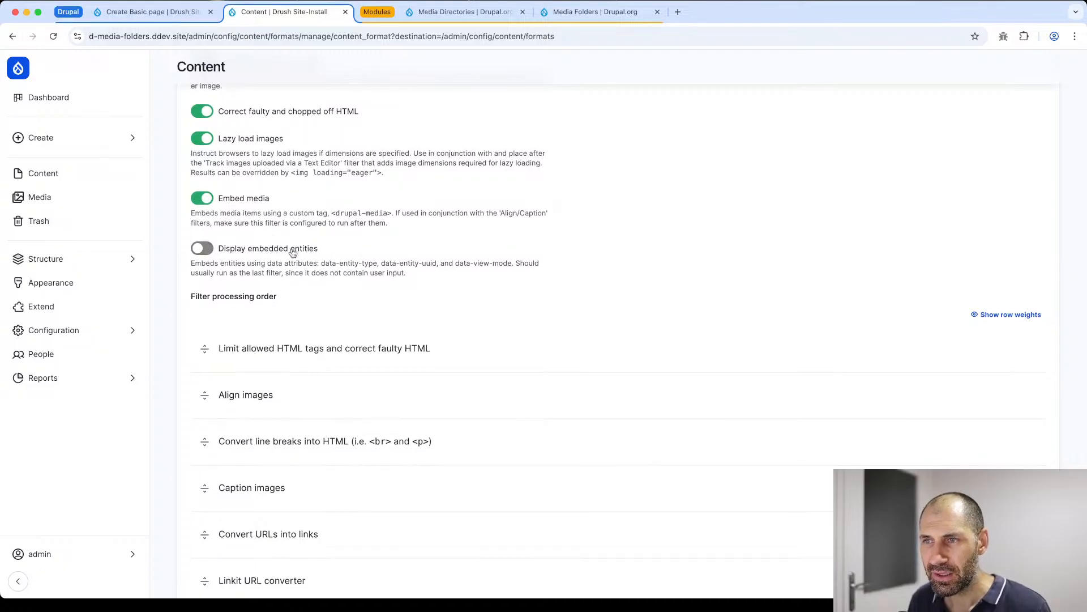
left_click(207, 249)
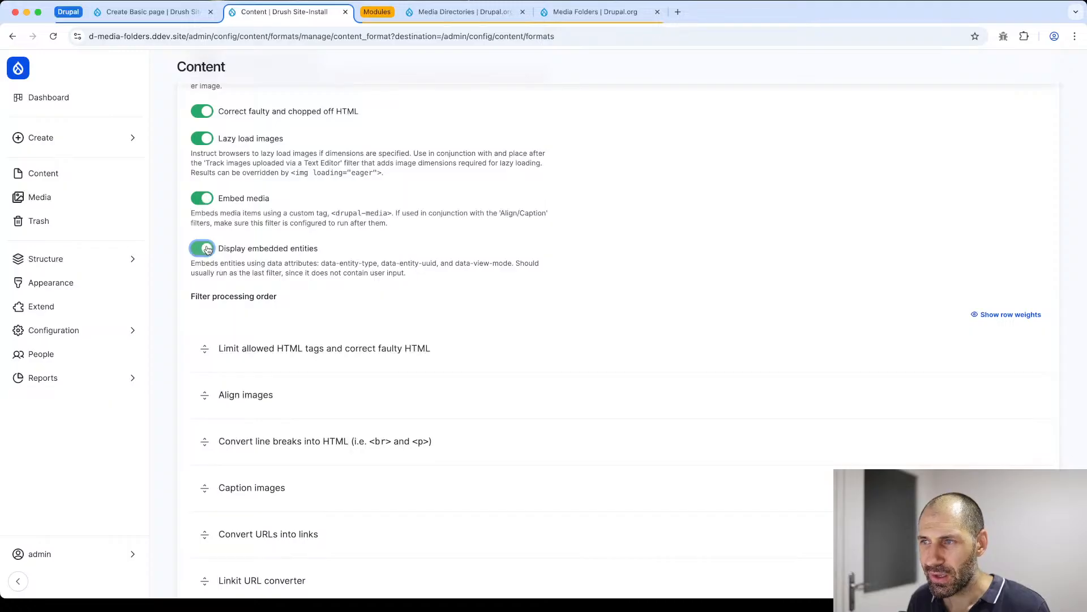
- Check the drupal-entity and drupal-media tags in the Limit allowed HTML tags filter settings, and save the Content text format
scroll(315, 259, "down", 6)
scroll(314, 258, "down", 7)
scroll(308, 245, "up", 2)
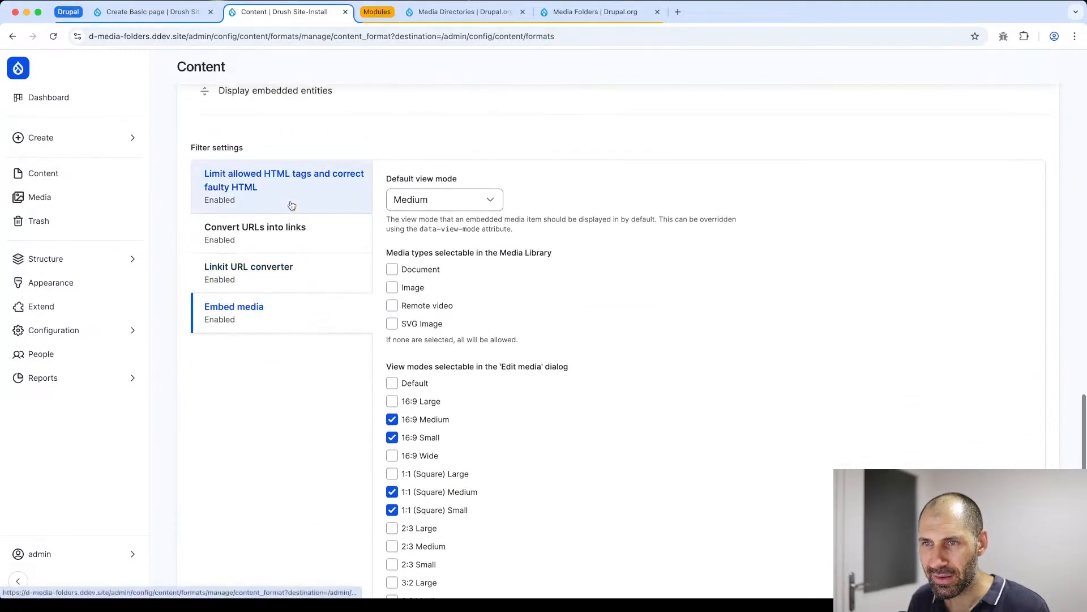
left_click(292, 316)
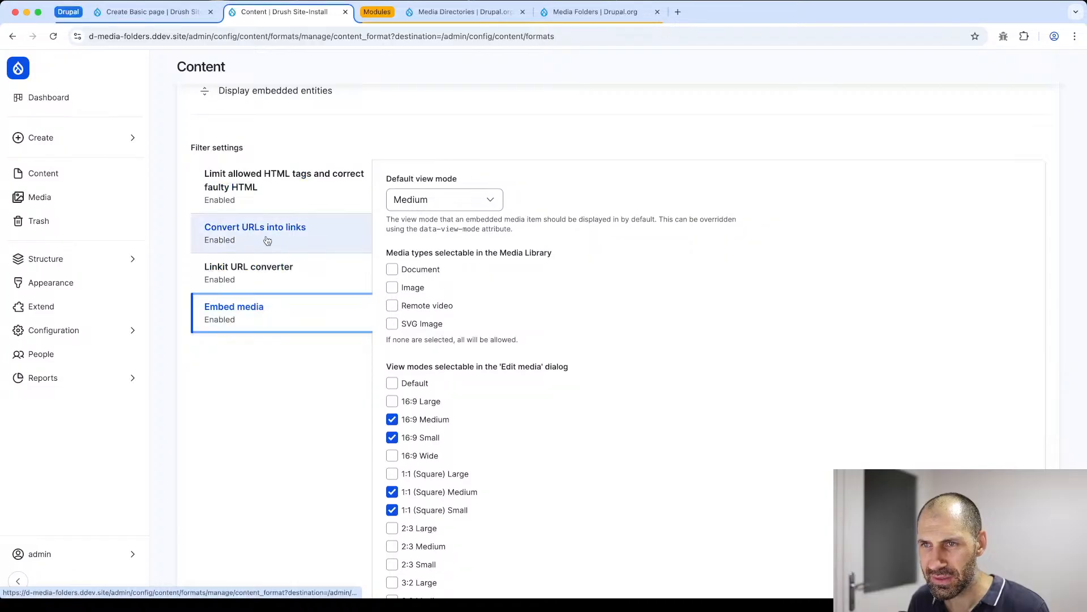
left_click(255, 181)
scroll(532, 342, "down", 3)
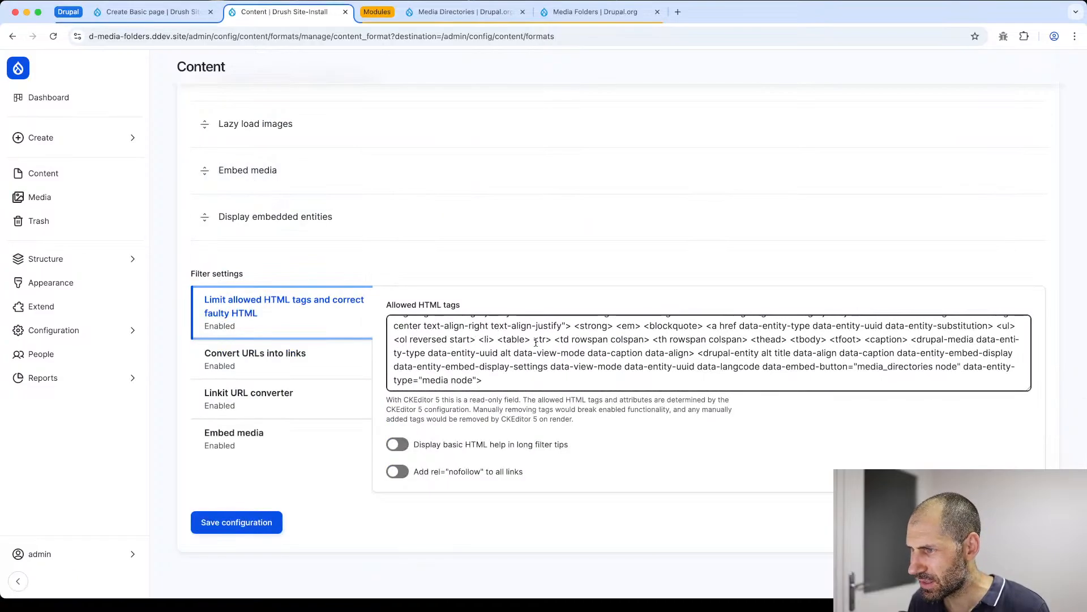
left_click_drag(704, 357, 760, 359)
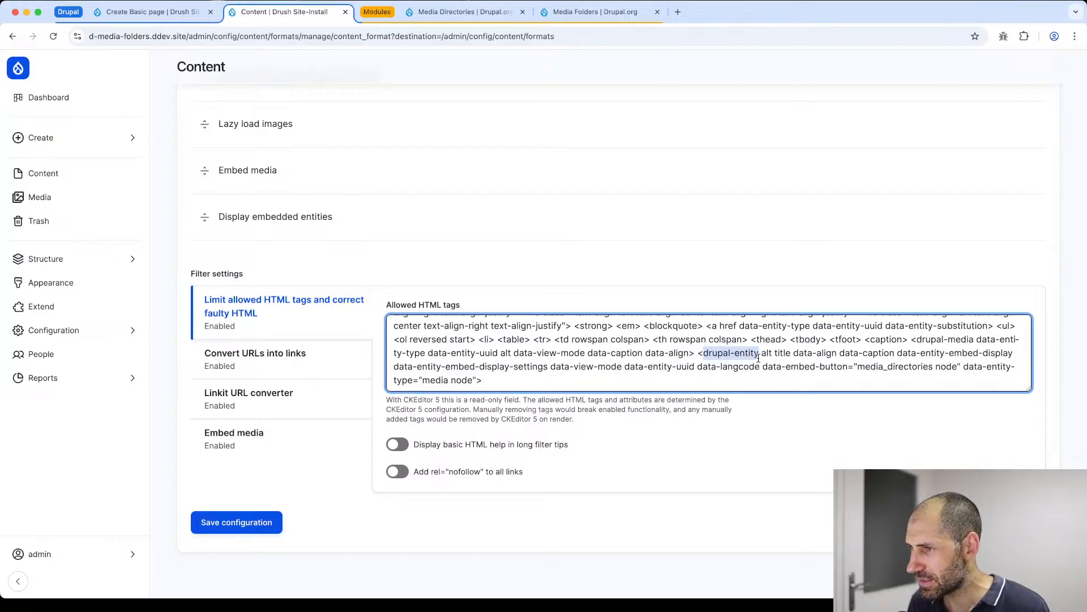
left_click_drag(915, 338, 973, 339)
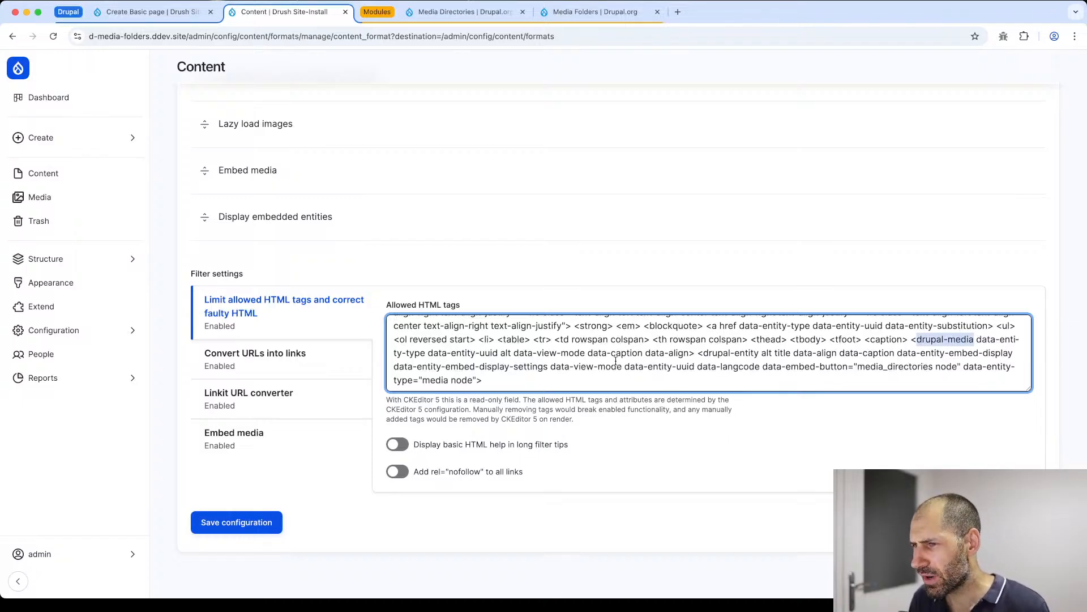
left_click_drag(704, 353, 761, 356)
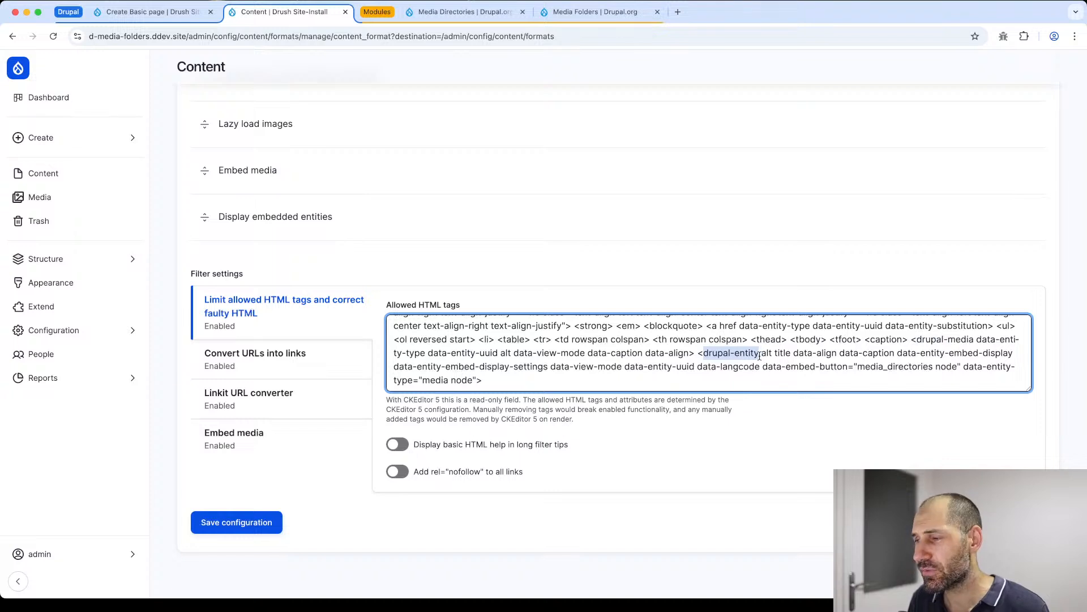
left_click(234, 525)
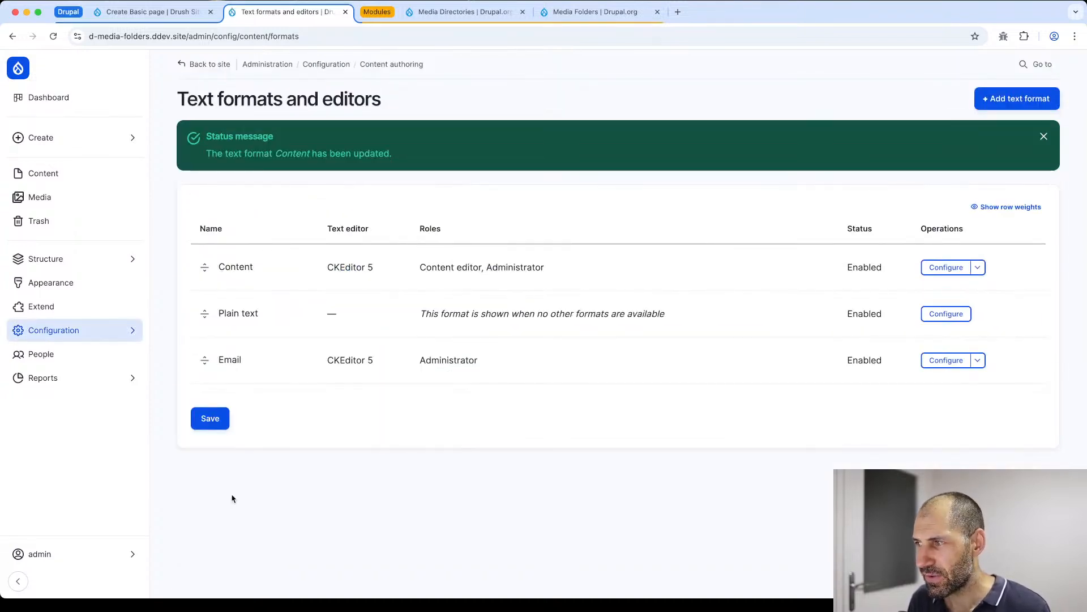
- Back on the Create Basic page form, set the title to "Test page" and the description to the filler text "anoheusnetohustnoeaeu"
key("ctrl+shift+Tab")
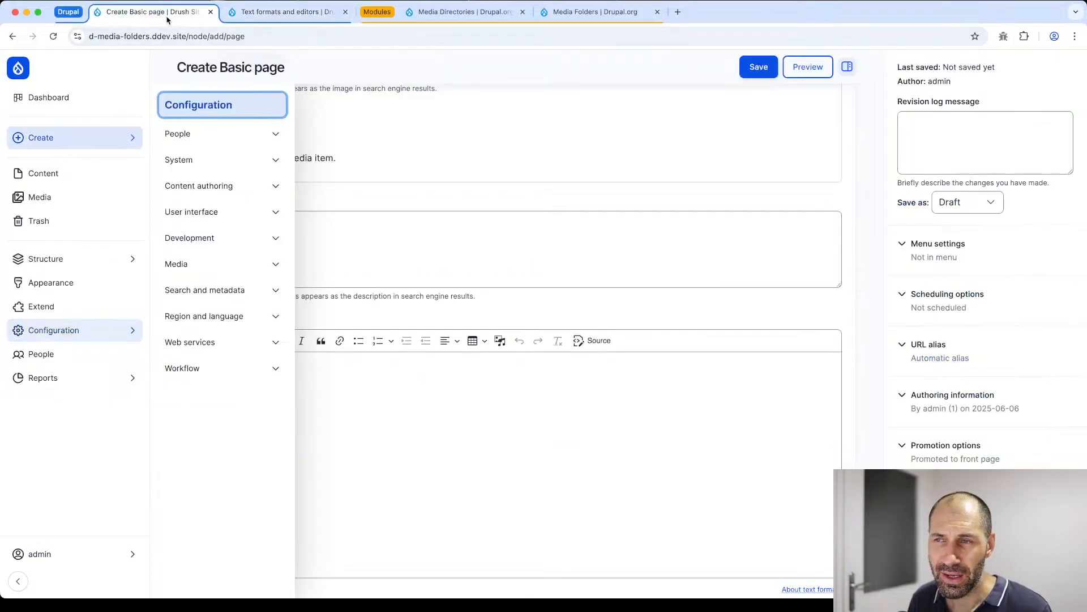
scroll(318, 200, "up", 3)
left_click(274, 169)
type("Test page")
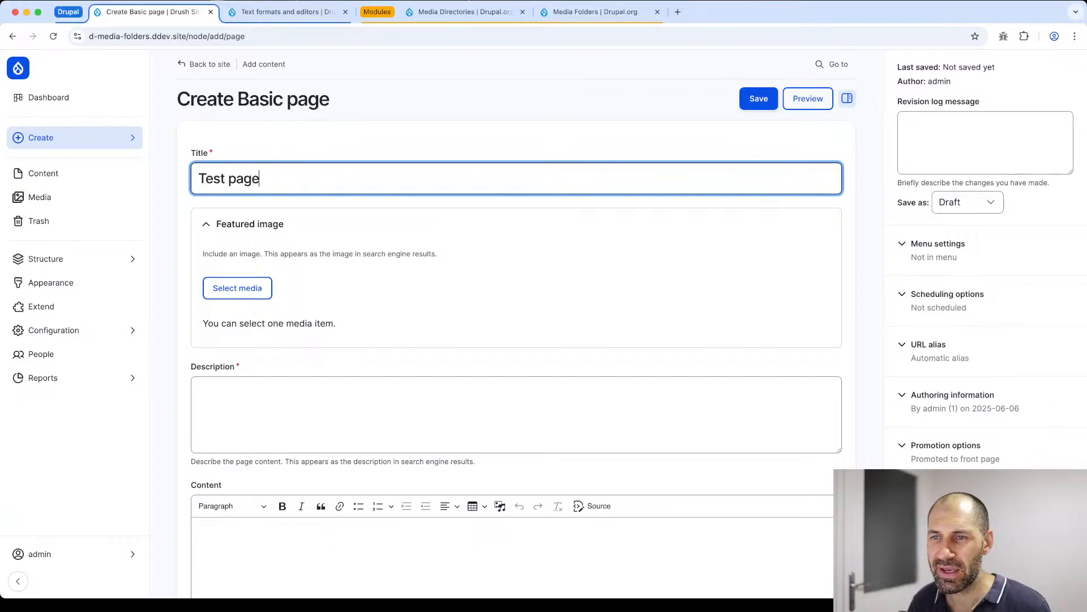
left_click(326, 389)
type("anoheusnetohustnoeaeu")
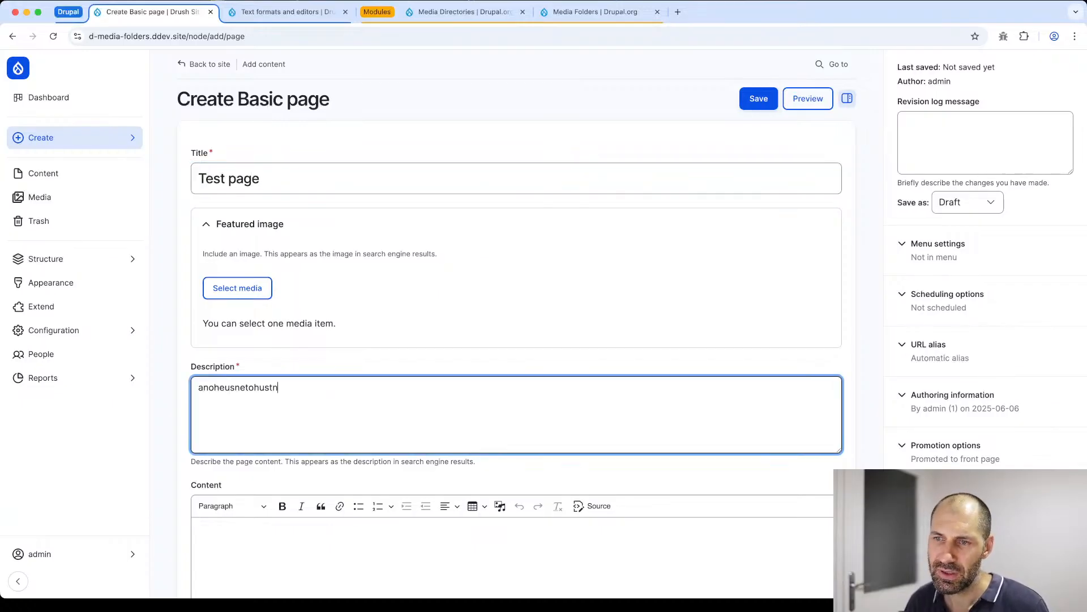
- Enter one line of filler text beginning "asnoeuh nateoh ntu nthaeu" in the Content field's editor
scroll(321, 402, "down", 4)
left_click(315, 360)
type("asnoeuh nateoh ")
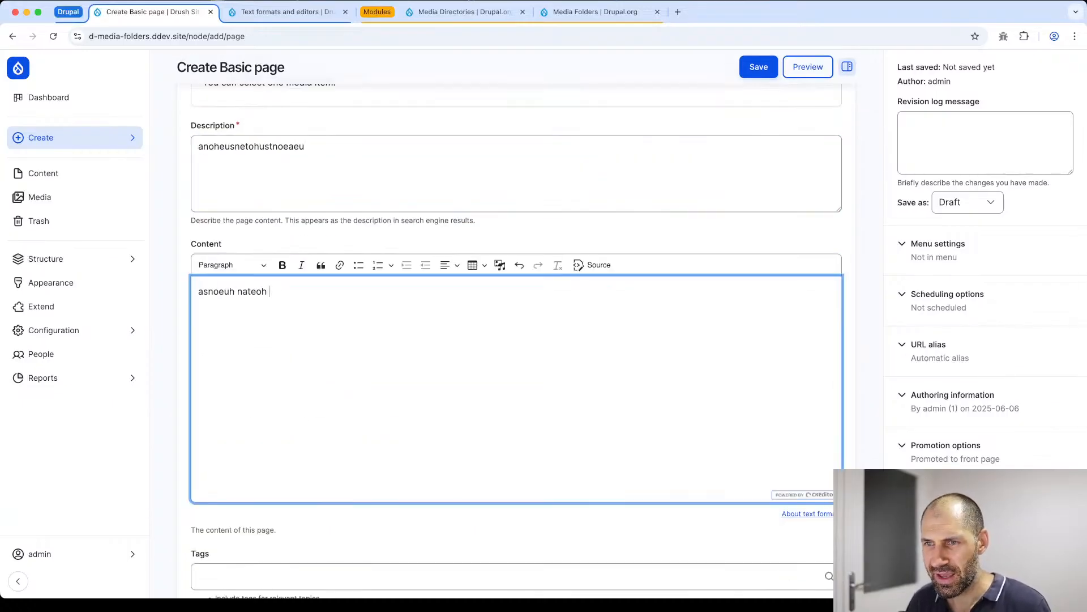
type("ntu nthaeu snthaoe uthatou hsathu sntahoeu snoaeu snhaeosun thsaoenth usnaoeht u")
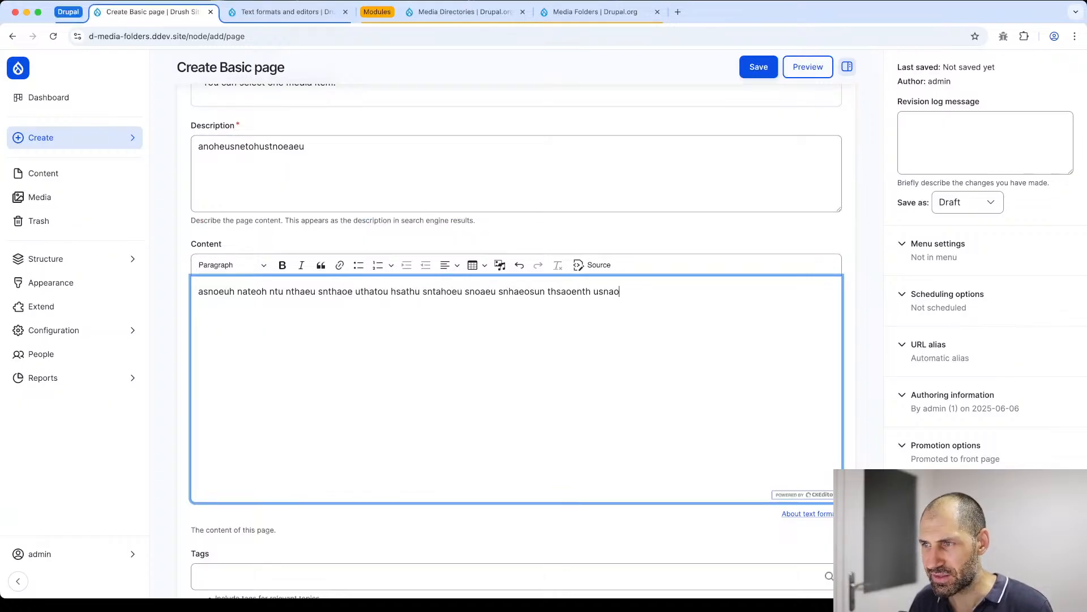
- Copy the Content field's filler line and paste it repeatedly to build four paragraphs of placeholder text
key("super+a")
key("super+c")
key("super+v")
key("super+v")
key("super+v")
key("super+v")
key("super+v")
key("super+v")
key("super+v")
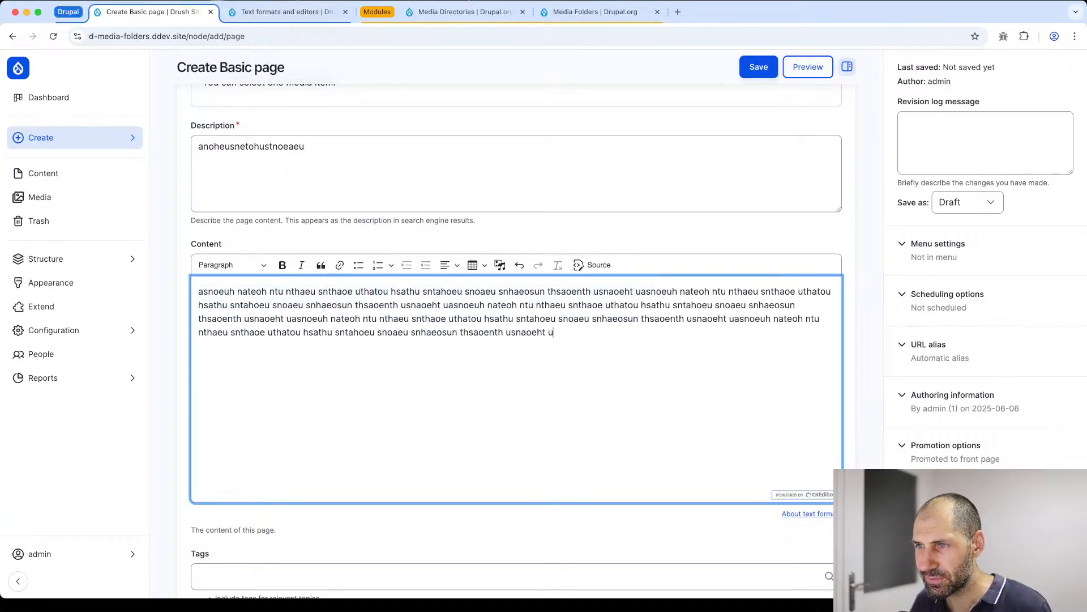
key("Return")
key("super+v")
key("super+v")
key("super+v")
key("super+v")
key("super+v")
key("super+v")
key("super+v")
key("Return")
key("super+v")
key("super+v")
key("super+v")
key("super+v")
key("Return")
key("super+v")
key("super+v")
key("super+v")
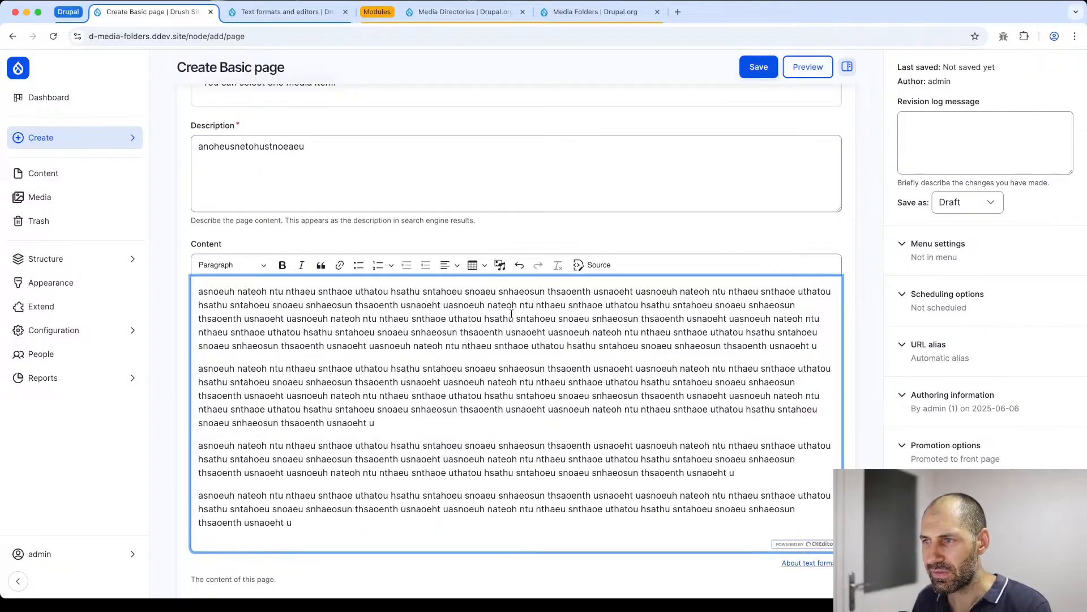
- Split the first filler paragraph in the Content field after "nthaeu" on its second line and add two empty lines there
left_click(569, 306)
key("Return")
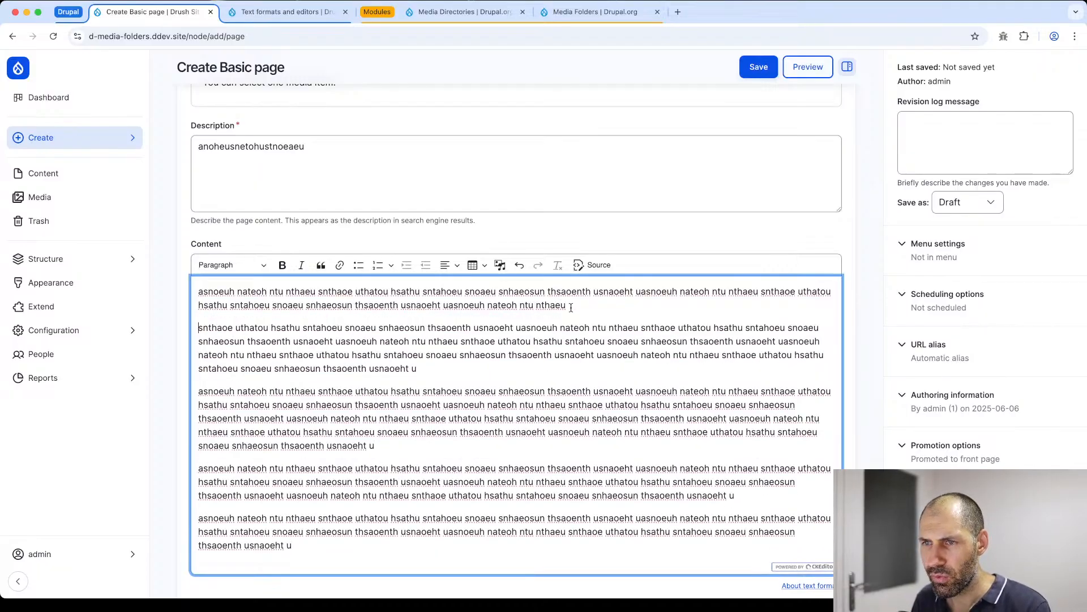
key("Return")
key("Return")
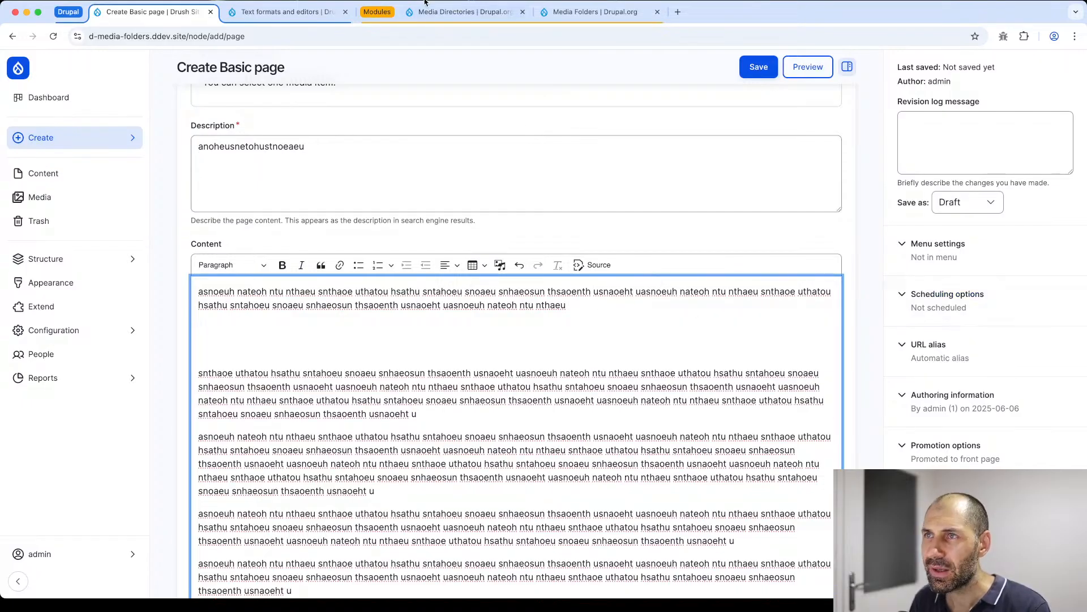
- Reload the Create Basic page form, discard the autosaved draft, and check the Content editor's toolbar for the Media Directories button
left_click(286, 14)
left_click(178, 15)
left_click(262, 38)
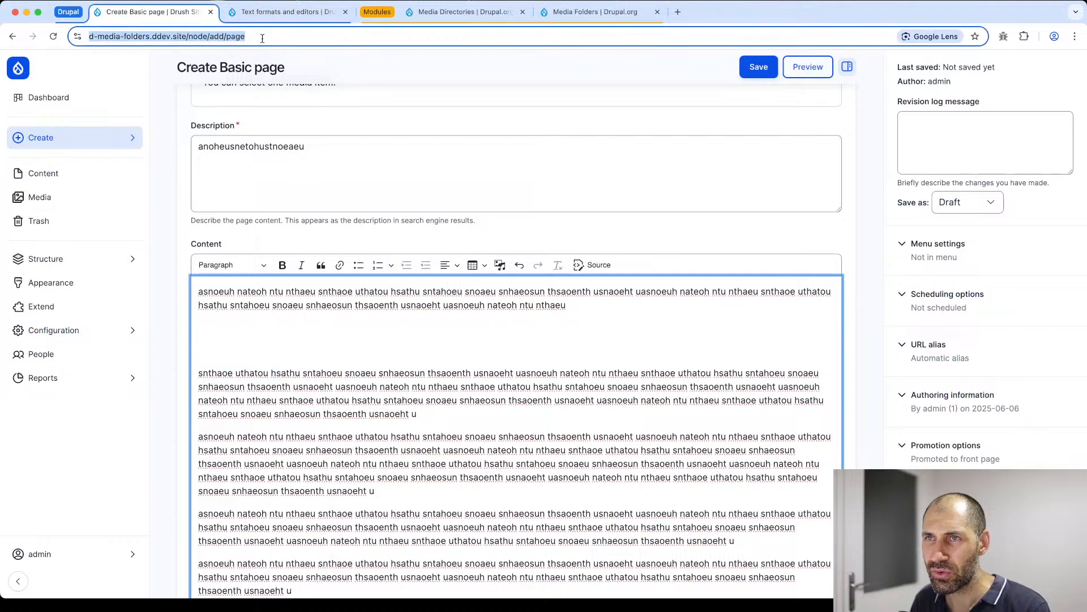
key("Return")
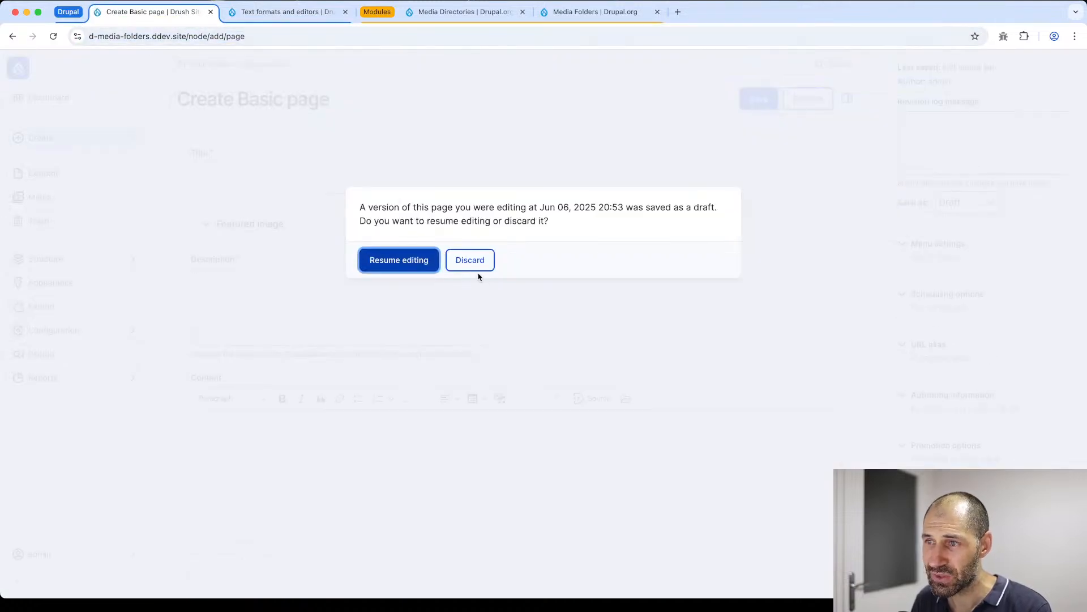
left_click(459, 262)
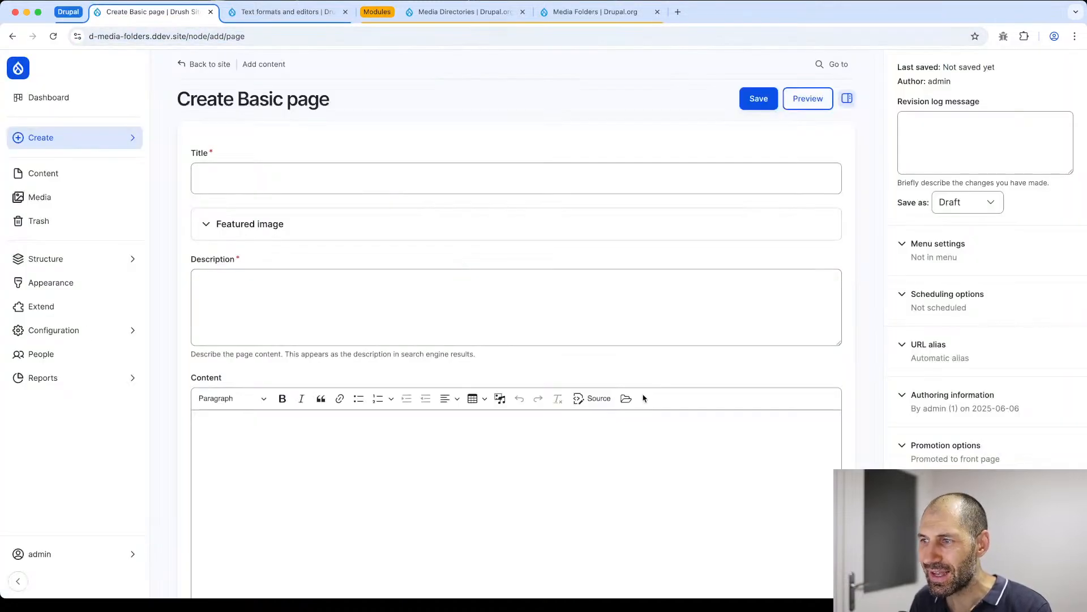
scroll(626, 398, "down", 1)
scroll(627, 399, "down", 3)
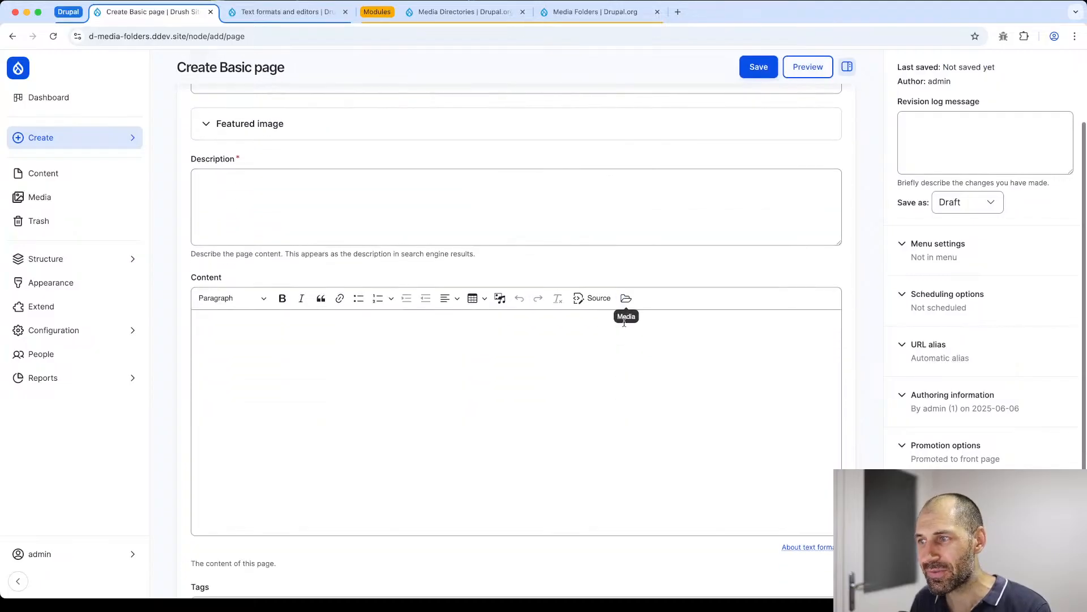
- Set the page title to "Test page" and the description to the filler text "asotehasno nta eonu"
scroll(229, 141, "up", 1)
left_click(225, 109)
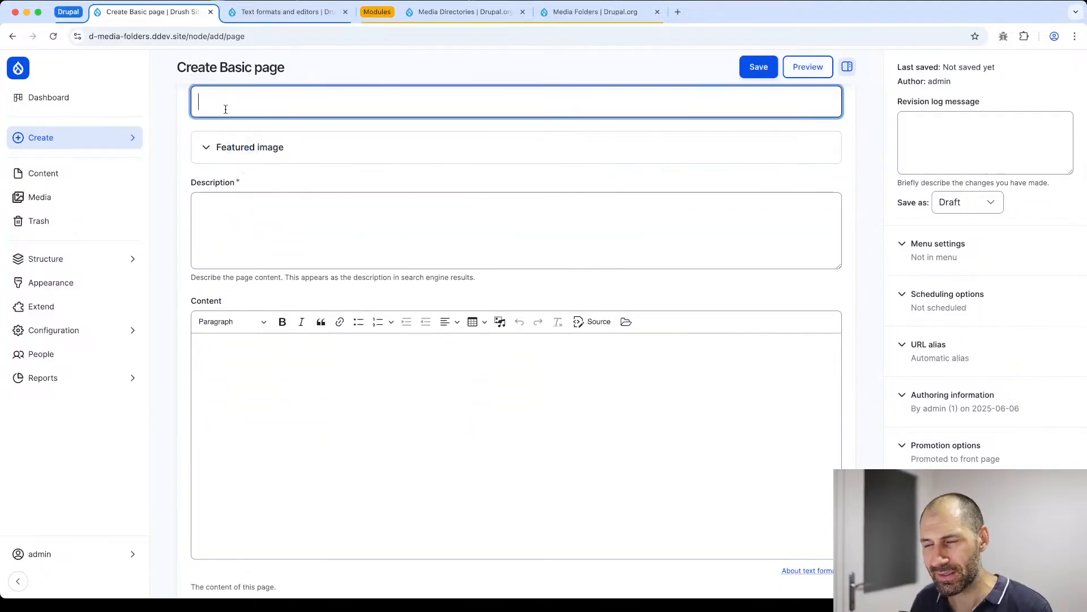
type("Test page")
key("Tab")
key("Tab")
type("asotehasno nta eonu")
- Enter the filler line "athoe sntao noenthasoenut na oeh" in the Content field and paste copies of it to build three paragraphs
left_click(282, 395)
type("athoe sntao noenthasoenut na oeh")
key("super+a")
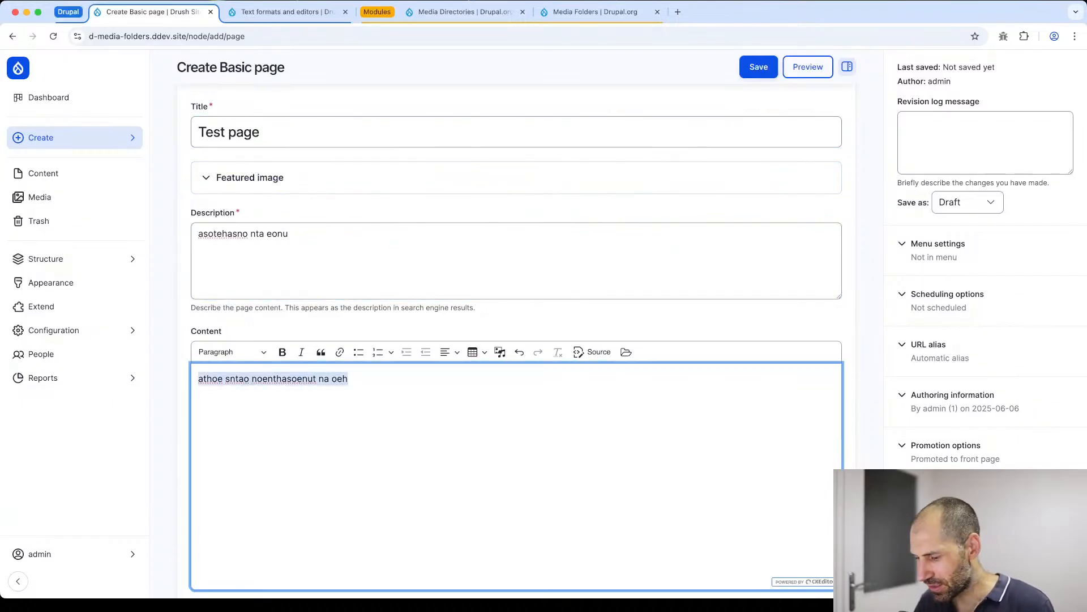
key("super+c")
key("super+v")
key("super+v")
key("super+v")
key("super+v")
key("super+v")
key("super+v")
key("super+v")
key("super+v")
key("super+v")
key("super+v")
key("Return")
key("super+v")
key("super+v")
key("super+v")
key("super+v")
key("super+v")
key("super+v")
key("super+v")
key("super+v")
key("super+v")
key("super+v")
key("Return")
key("super+v")
key("super+v")
key("super+v")
key("super+v")
key("super+v")
key("super+v")
key("super+v")
key("super+v")
key("super+v")
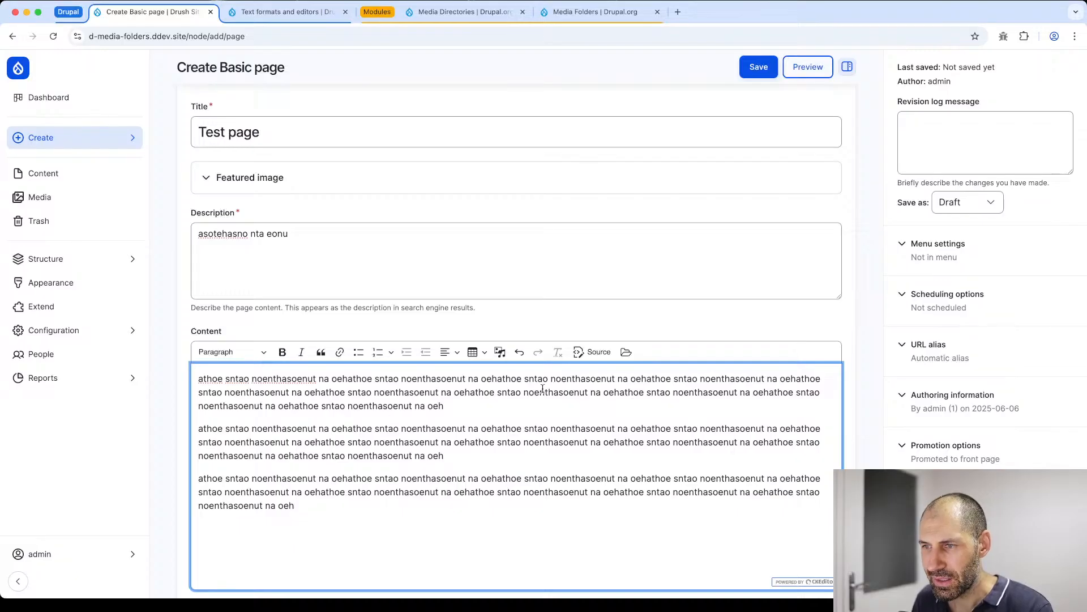
- Split the first Content paragraph on its second line, leaving an empty line, and open the Media Directories embed browser there
left_click(455, 393)
key("Return")
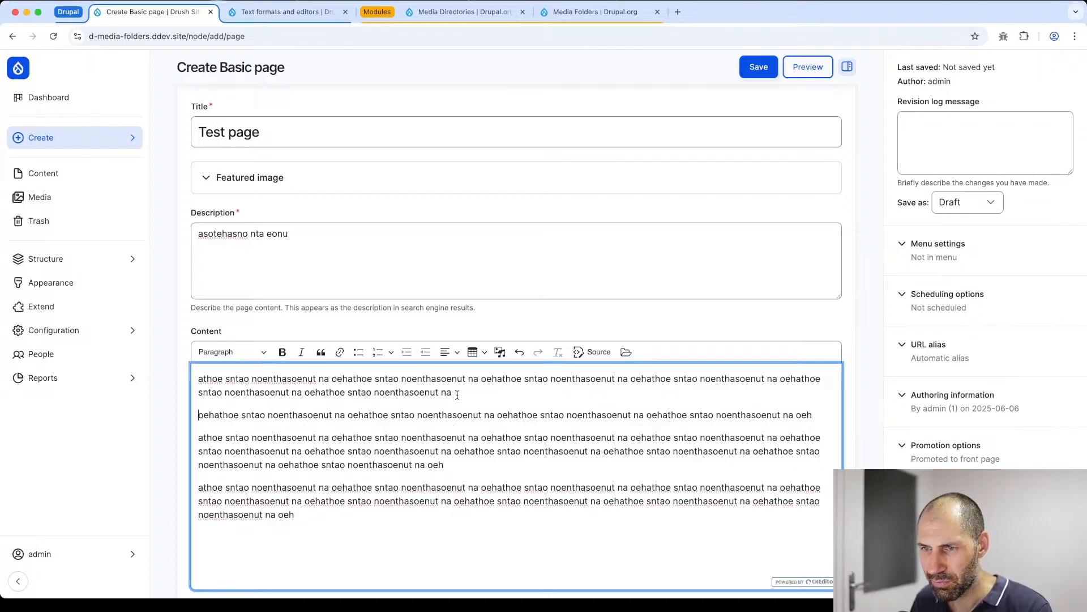
key("Return")
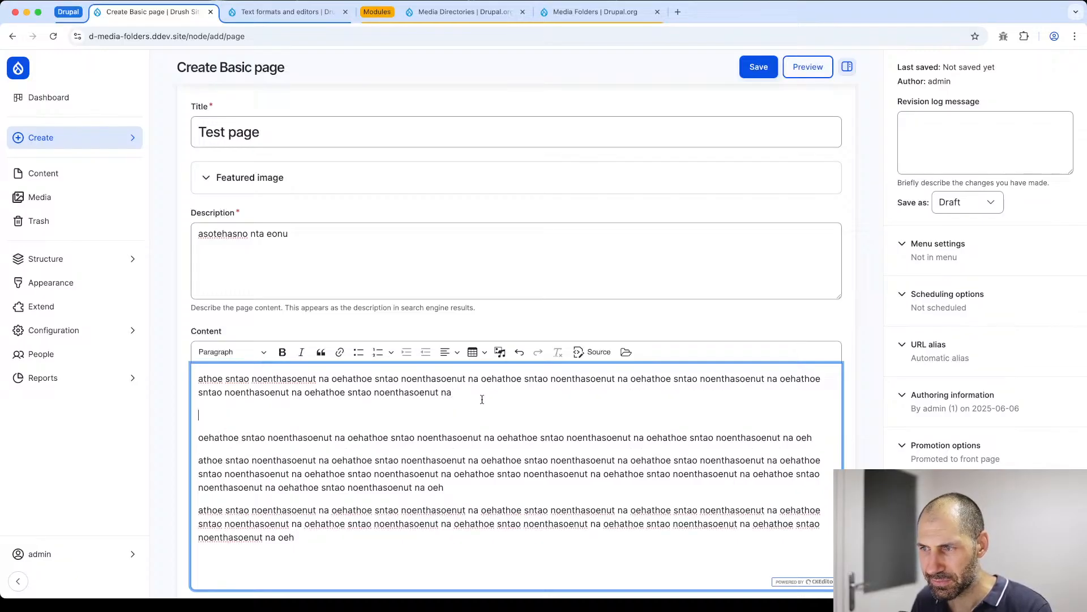
left_click(627, 352)
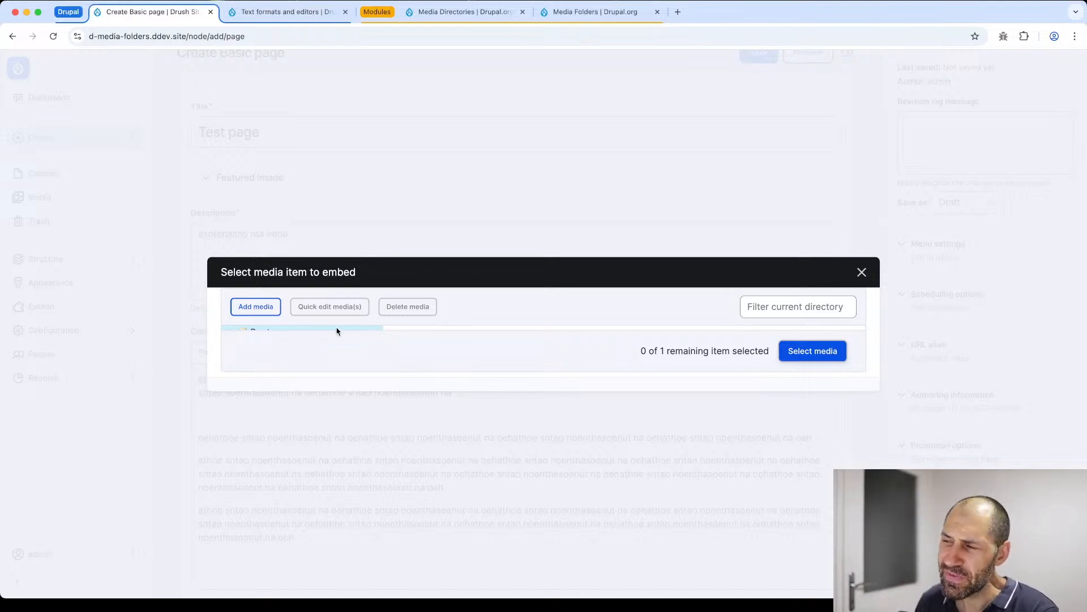
- In the browser tab with the text formats, find the Entity browsers entry in the site configuration and open it
left_click(245, 12)
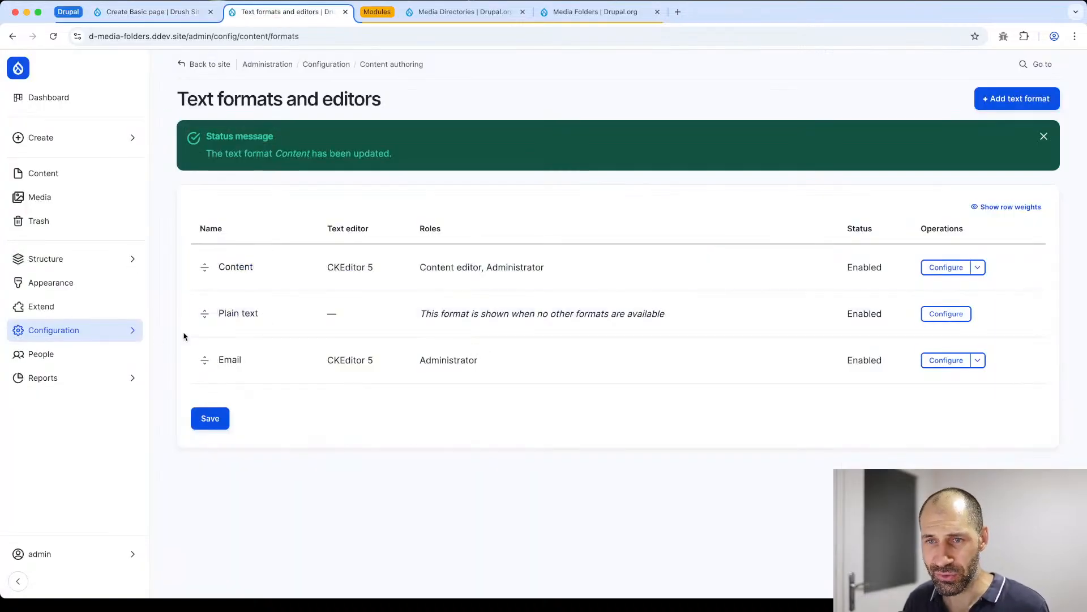
mouse_move(116, 341)
left_click(232, 232)
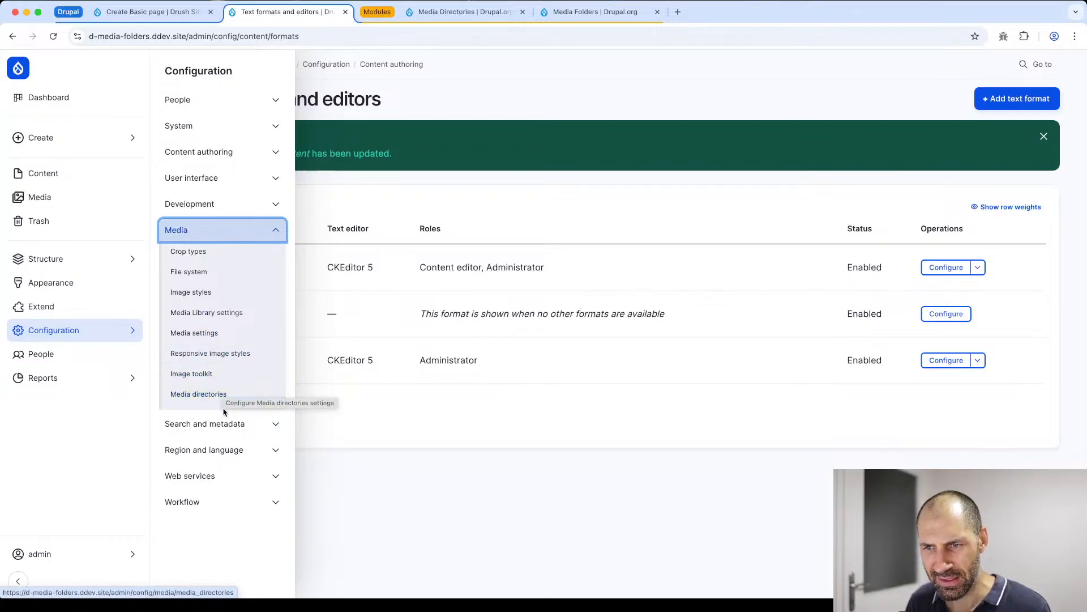
left_click(197, 75)
scroll(306, 282, "down", 5)
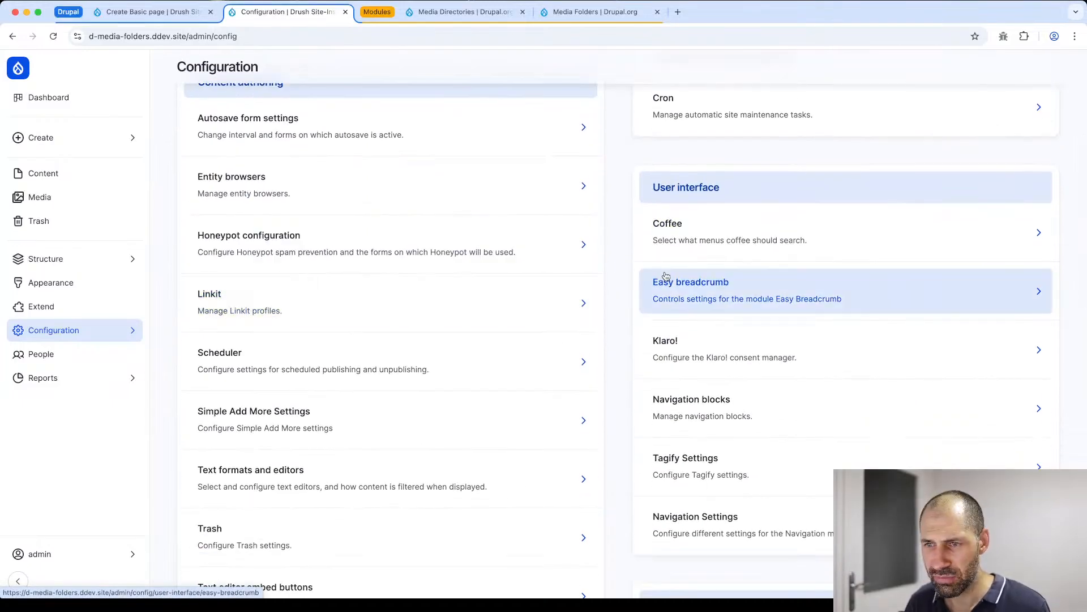
key("super+f")
type("brow")
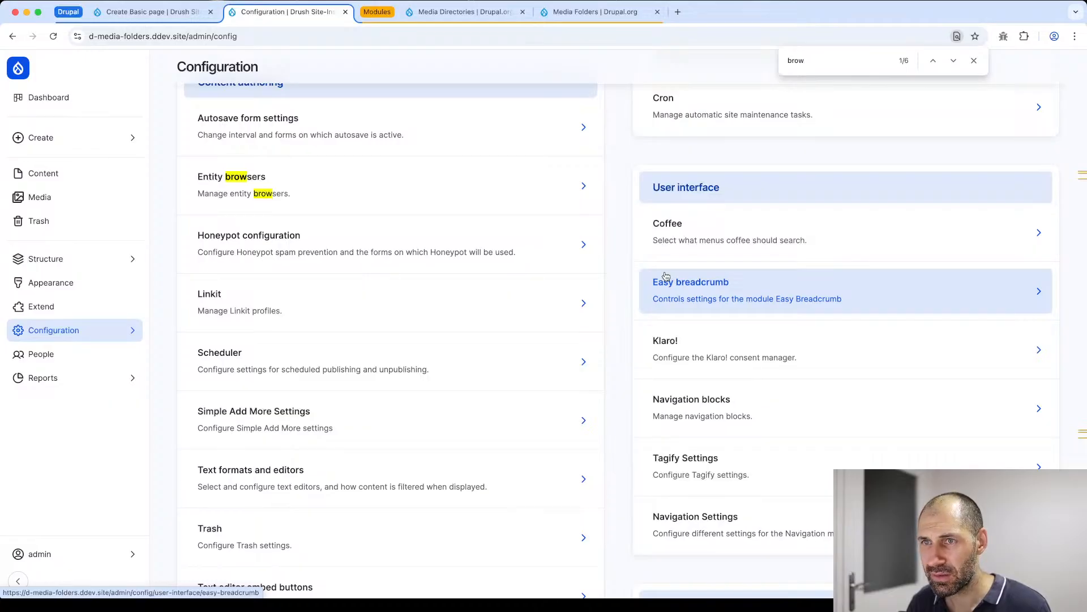
left_click(495, 185)
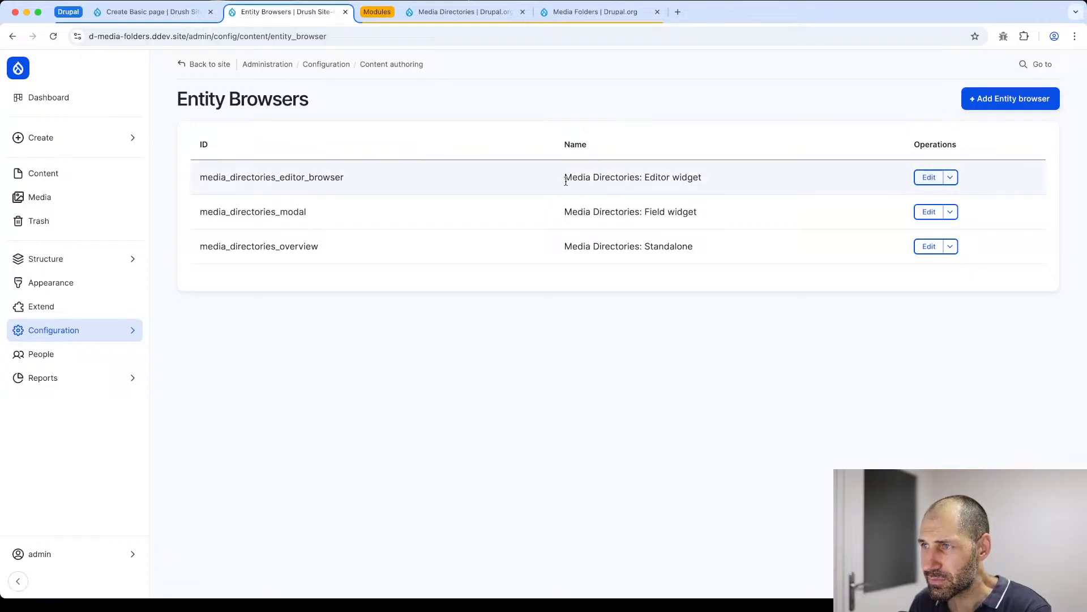
- Open the "Media Directories: Editor widget" entity browser for editing and expand its Display Plugin settings
left_click_drag(560, 182, 721, 184)
left_click(928, 178)
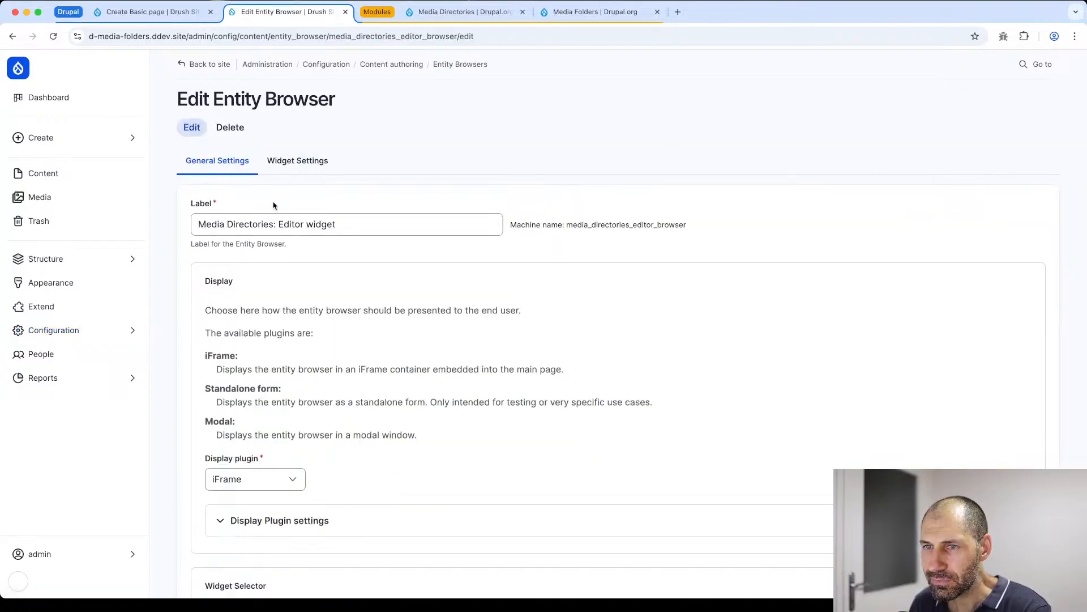
scroll(288, 165, "down", 3)
scroll(288, 158, "down", 1)
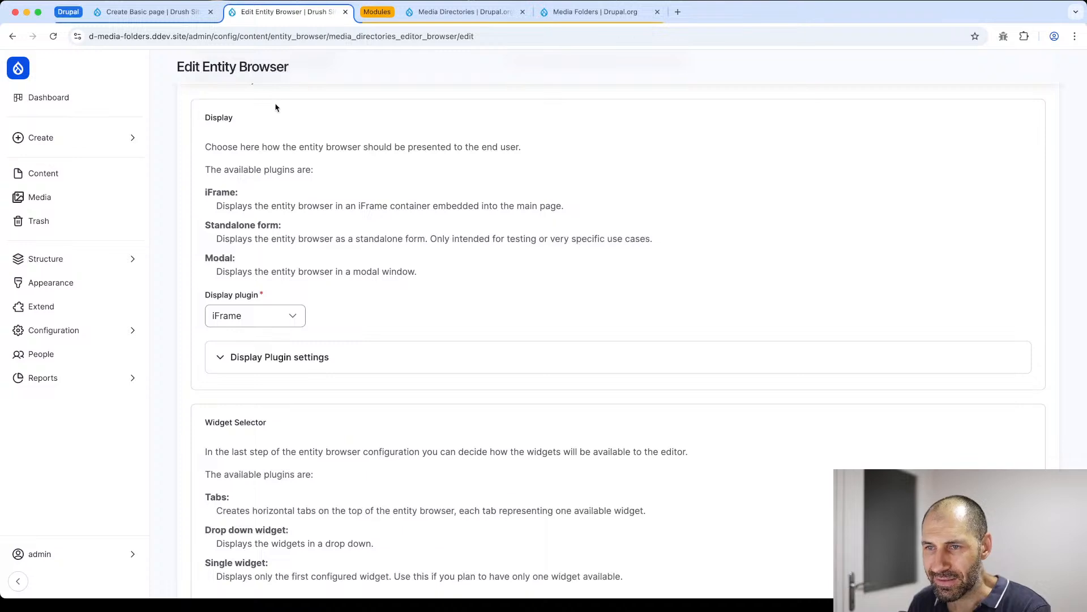
left_click(270, 358)
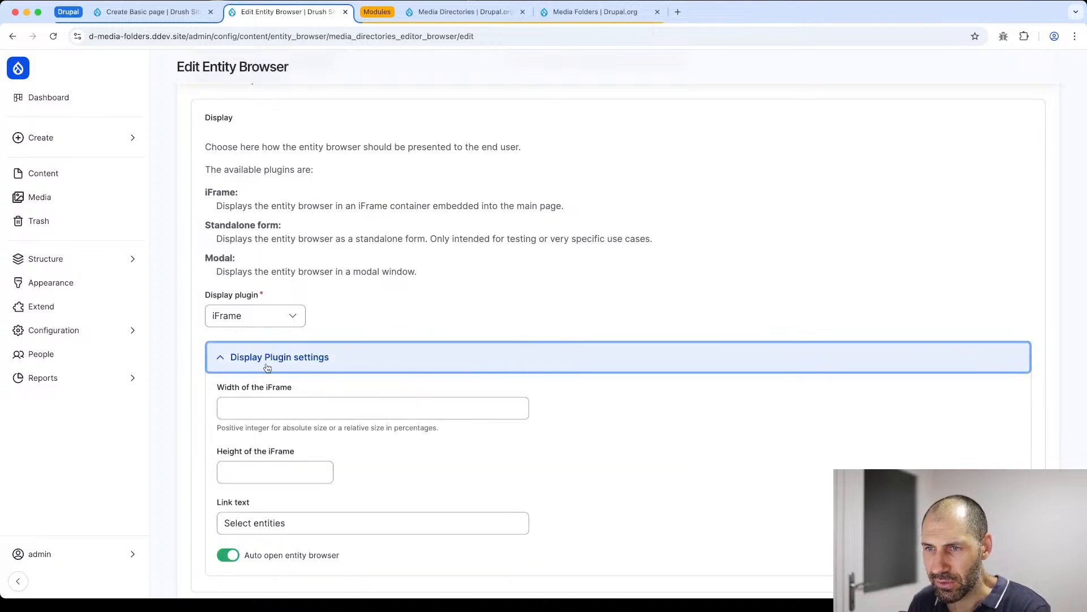
- Set the iFrame width to 90% and its height to 600, and save the entity browser
scroll(265, 363, "down", 3)
left_click(261, 326)
type("90%")
key("Tab")
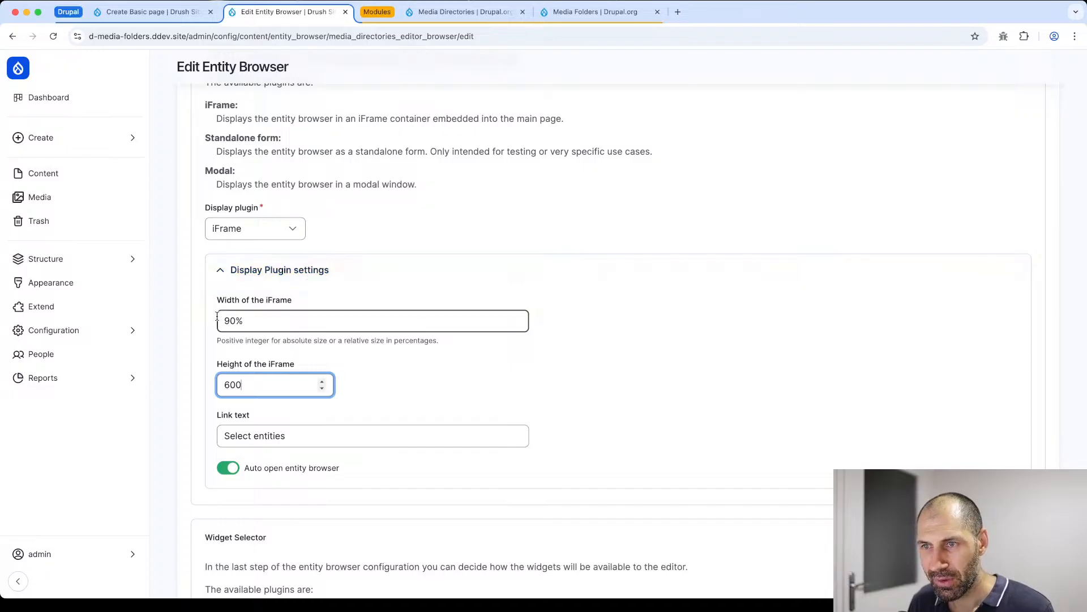
scroll(245, 312, "down", 10)
left_click(205, 525)
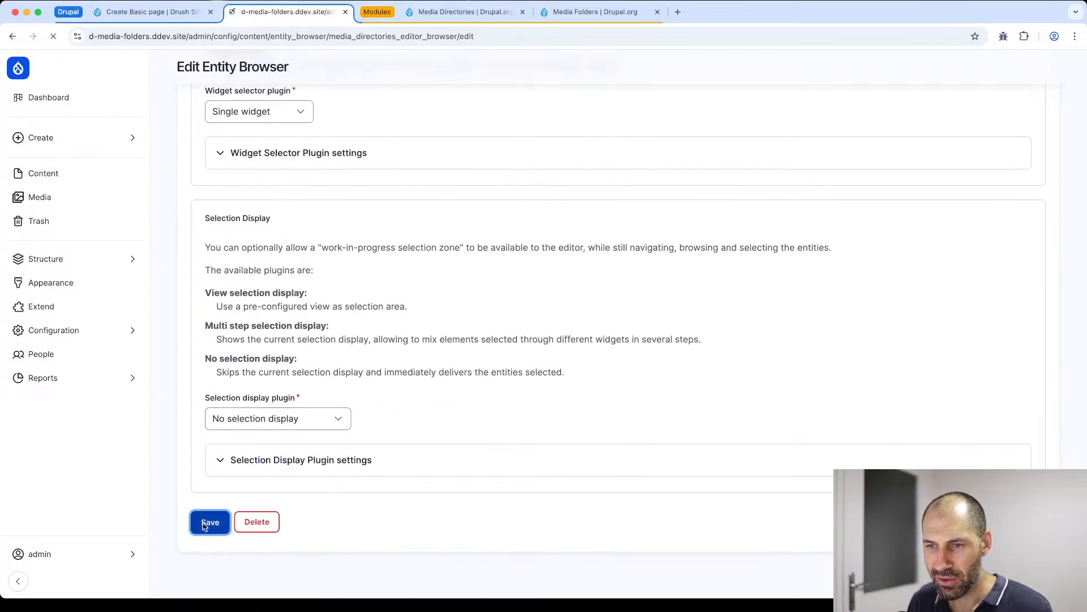
- Back on the Create Basic page form, reopen the Media Directories embed browser and select the Admin Pages thumbnail from the Images folder
left_click(159, 16)
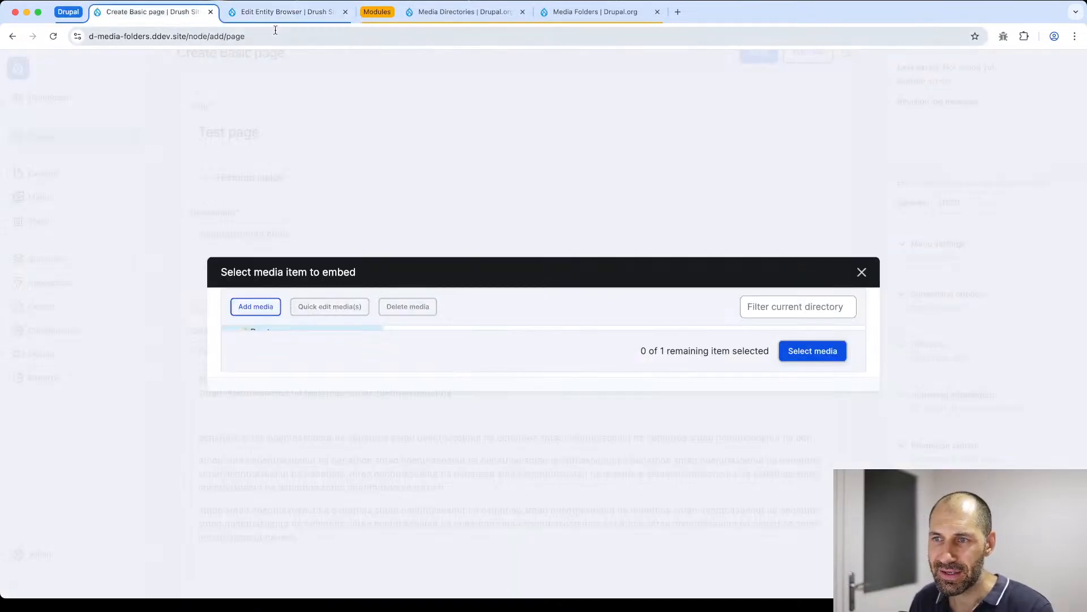
left_click(862, 272)
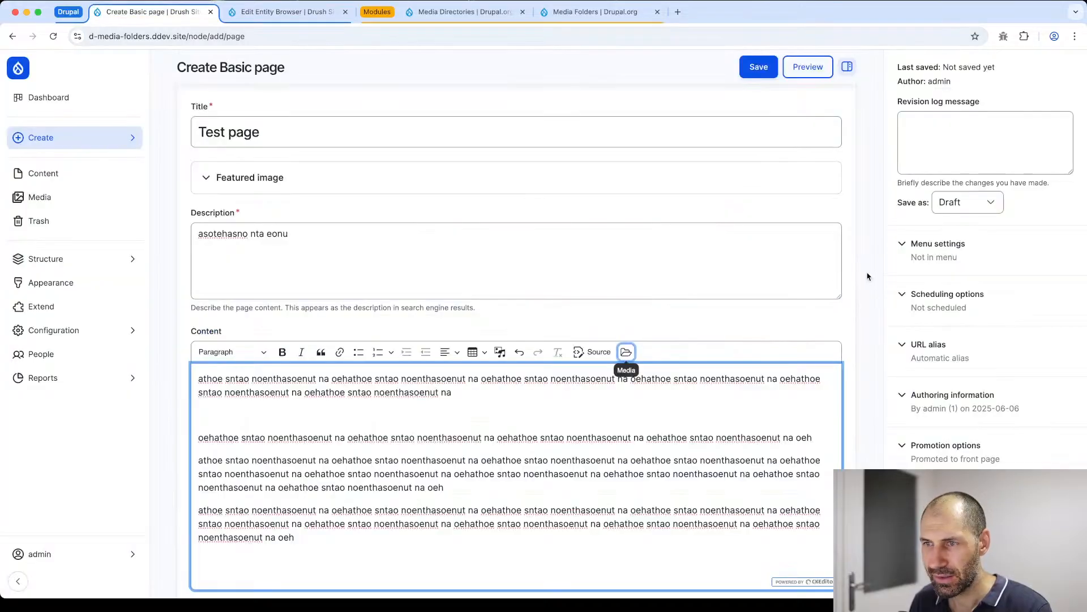
left_click(626, 352)
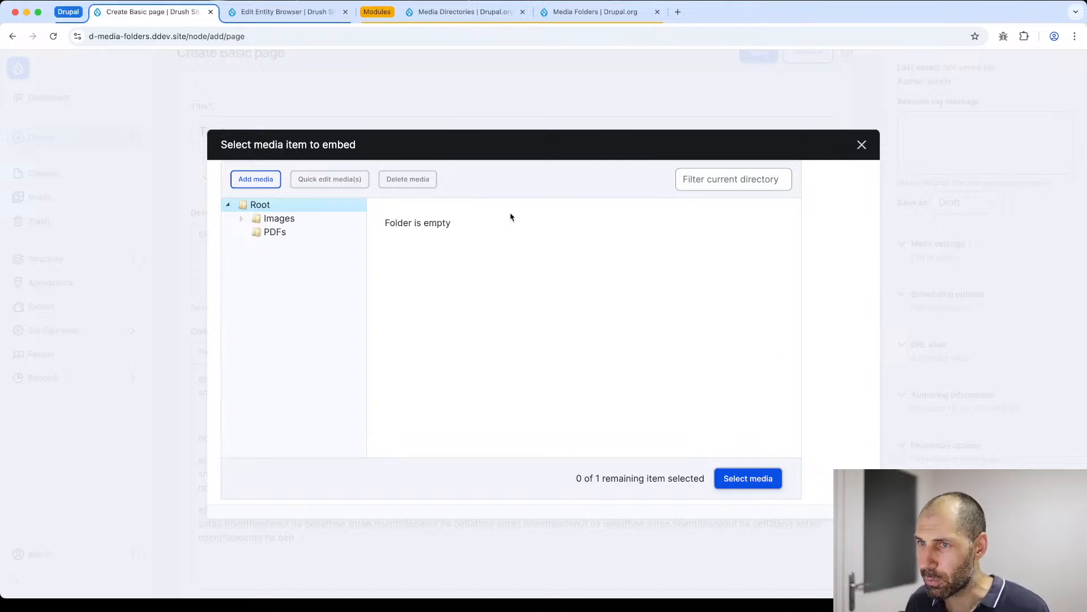
left_click(242, 219)
left_click(270, 219)
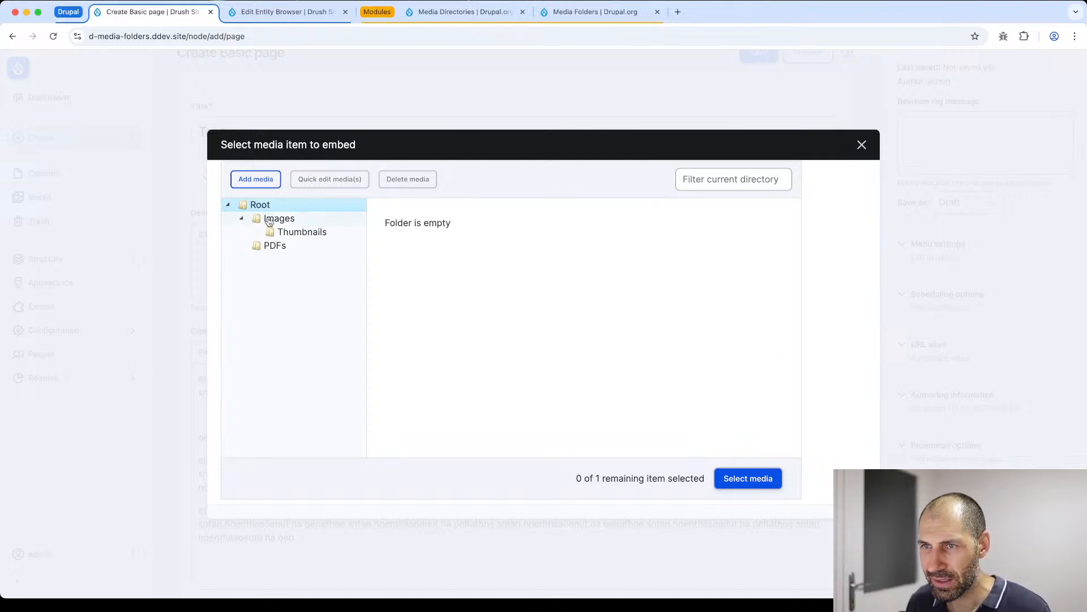
left_click(498, 261)
left_click(739, 480)
- Embed the selected image in the Content field with Center alignment and the Full content display
left_click(461, 428)
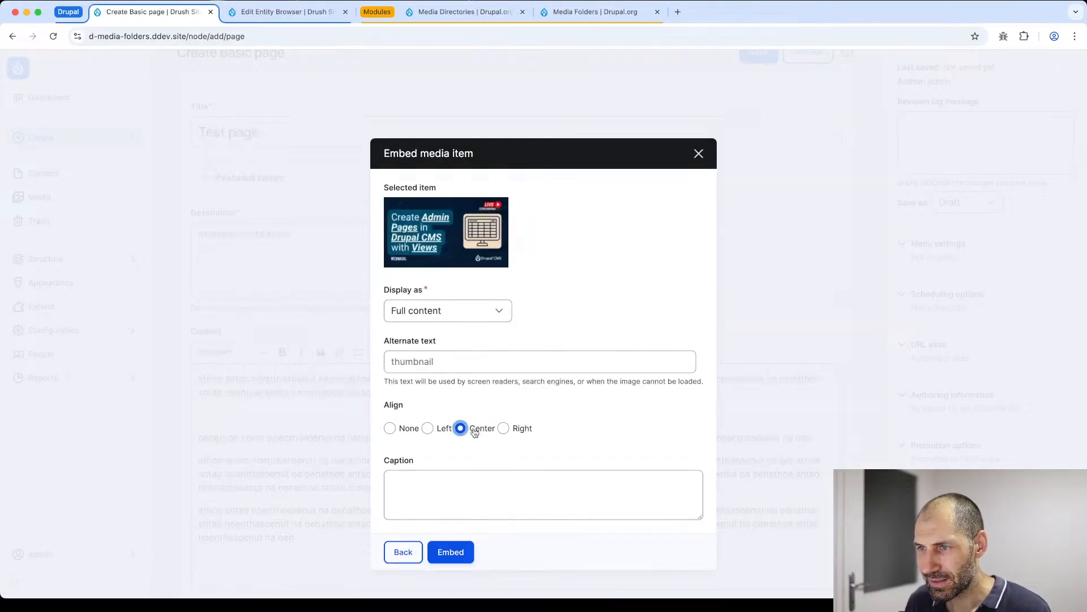
left_click(448, 313)
left_click(448, 313)
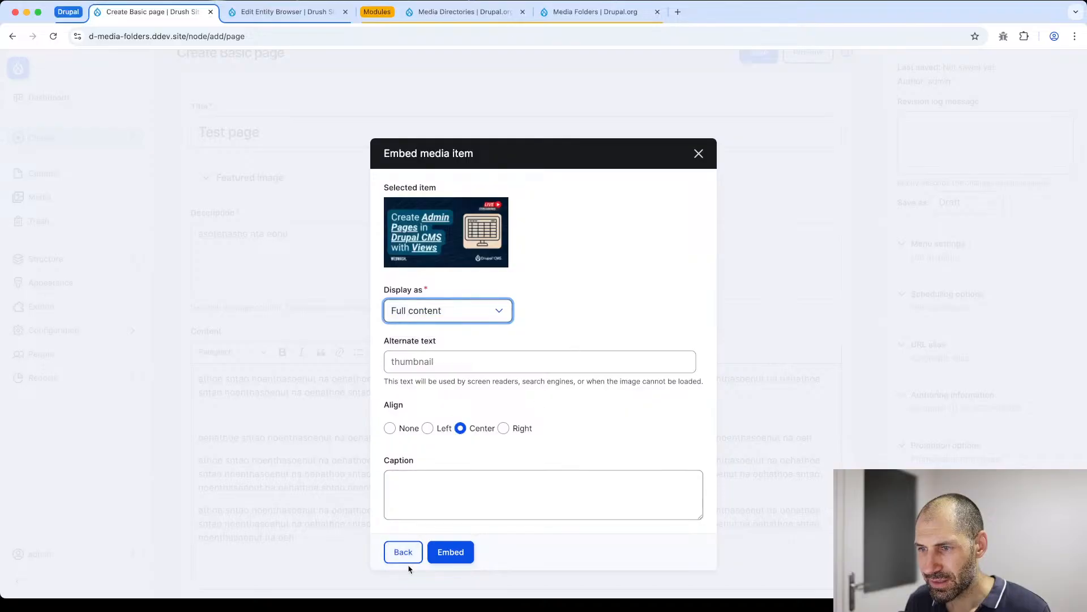
left_click(453, 558)
scroll(448, 541, "down", 4)
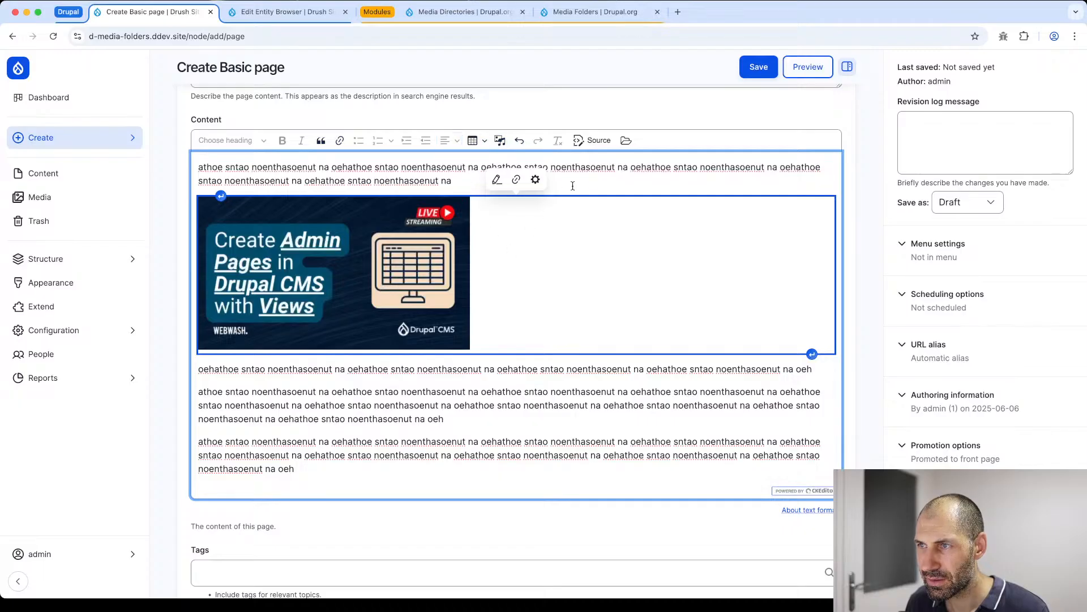
left_click(606, 165)
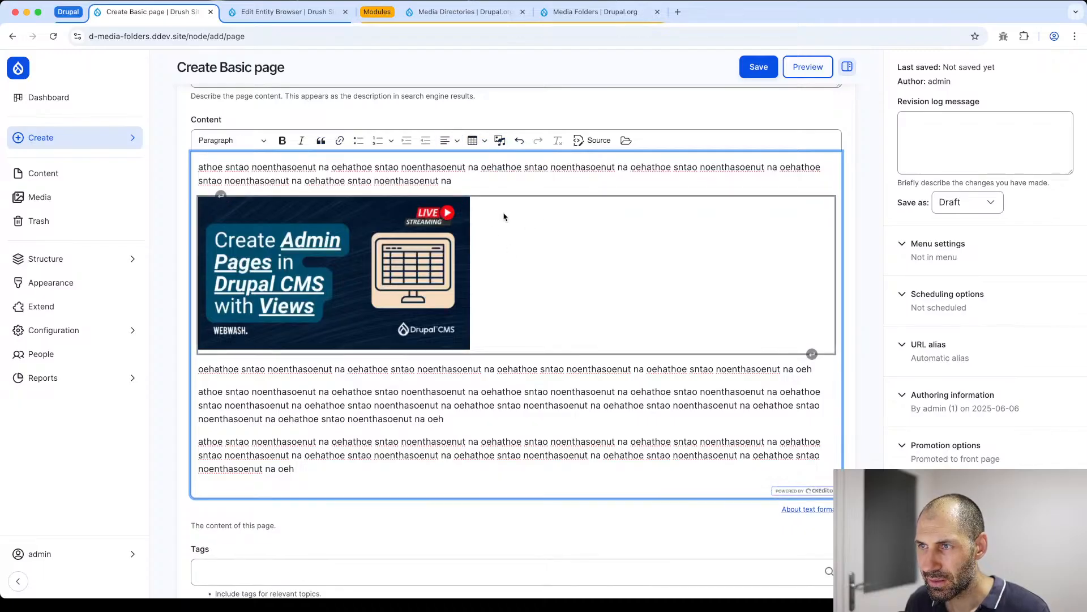
- Save the page as Published and review the embedded image on the resulting page
left_click(964, 203)
left_click(962, 219)
left_click(757, 69)
scroll(636, 245, "down", 6)
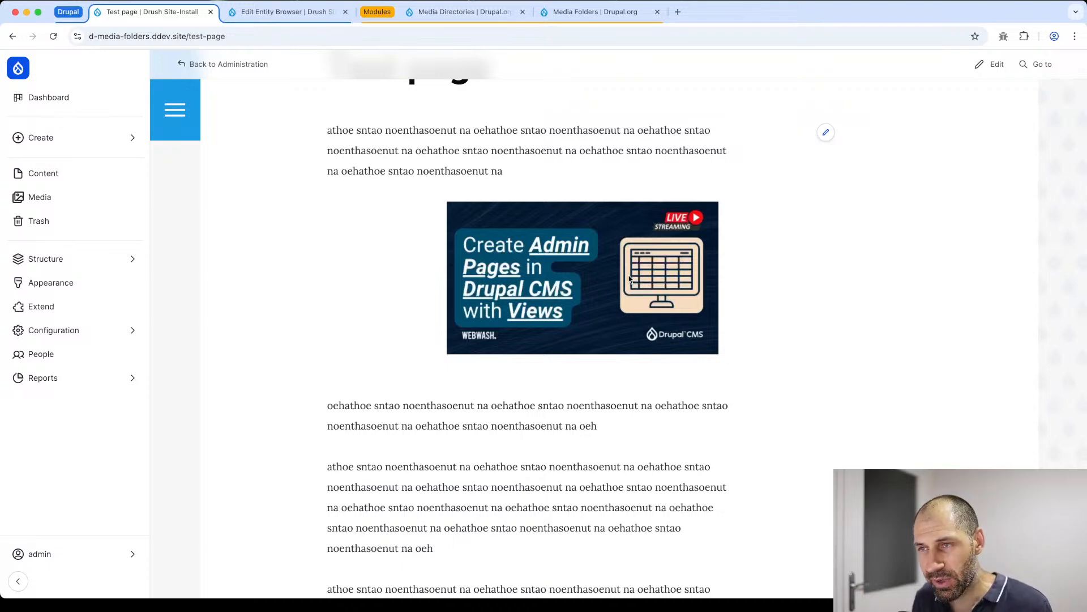
scroll(604, 338, "up", 5)
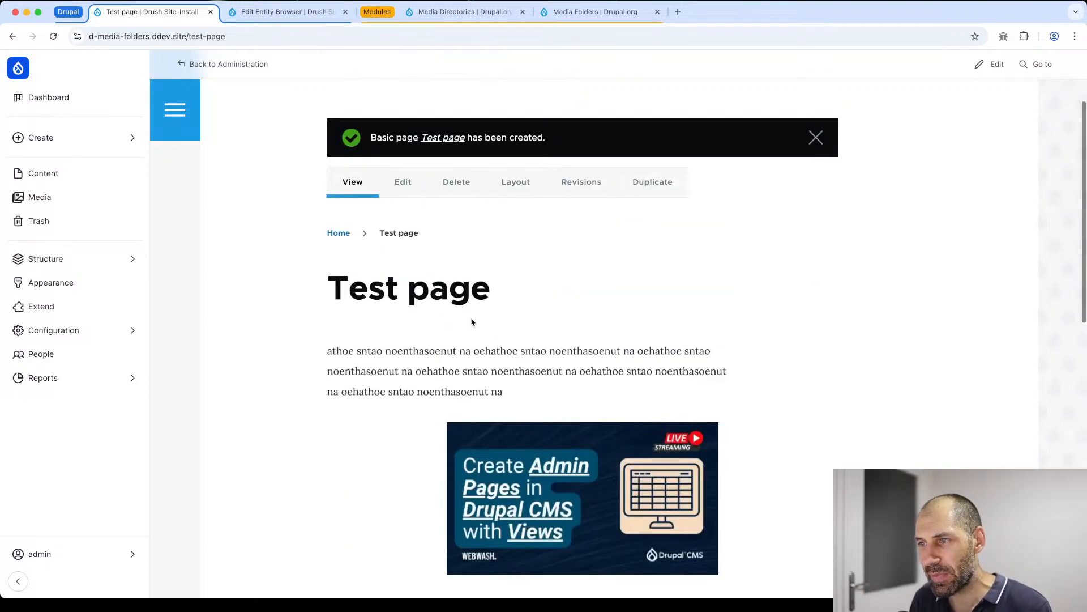
- Open Test page for editing and examine the standard Insert Media dialog, closing it without inserting anything
left_click(398, 184)
scroll(420, 262, "down", 4)
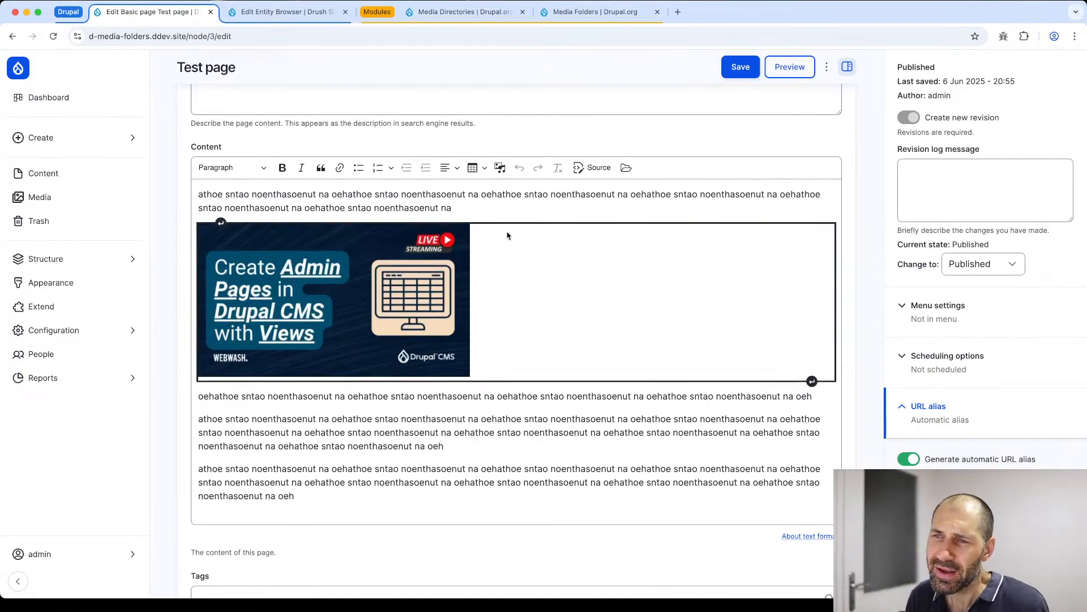
left_click(499, 168)
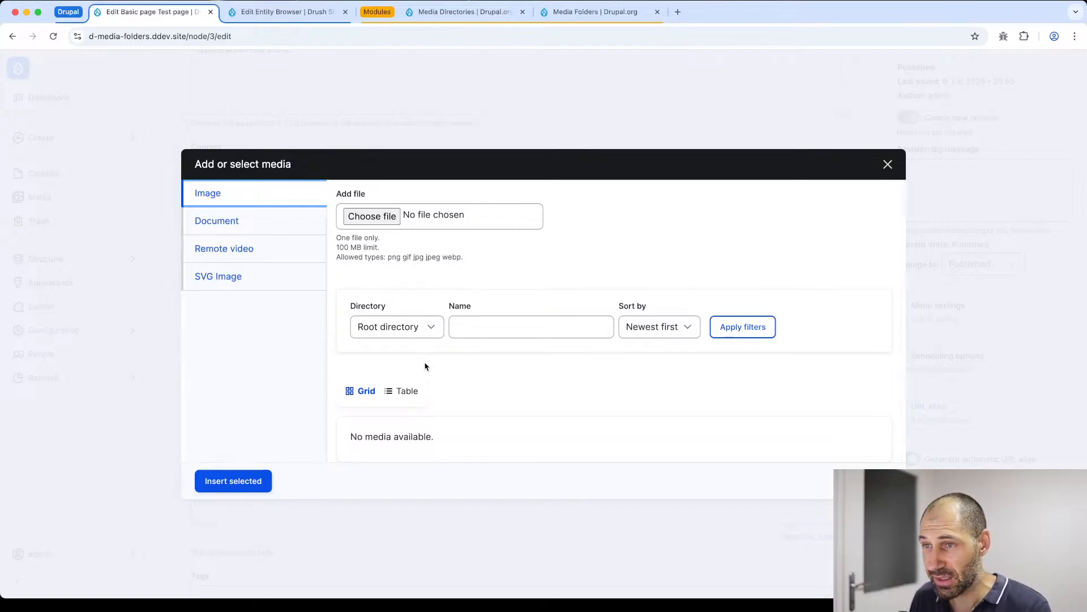
left_click(888, 164)
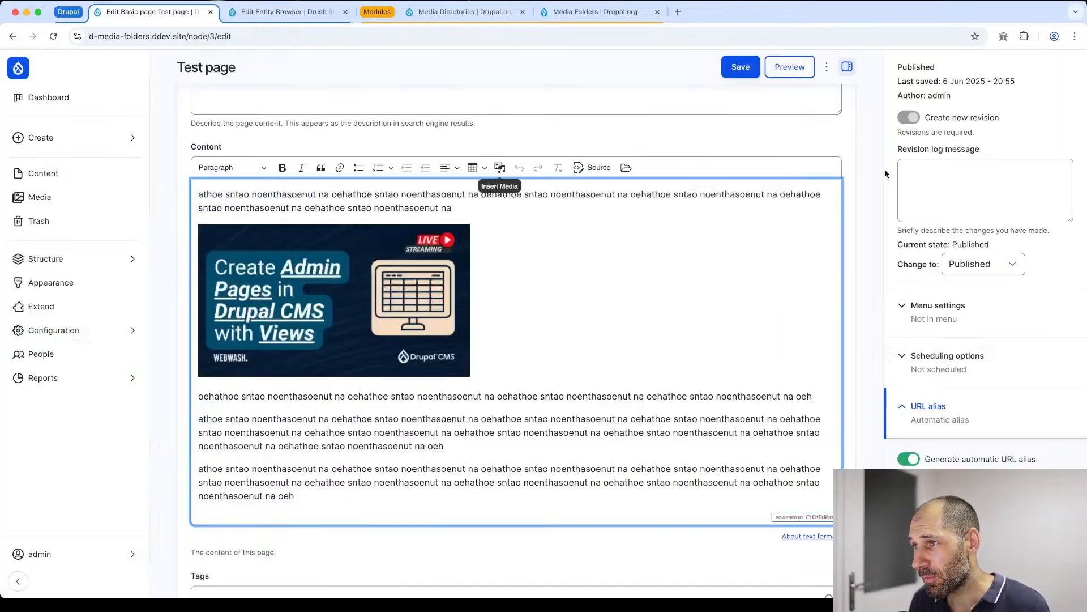
- Examine the Media Directories embed dialog and its directory filter from the Content editor, closing it without selecting any media
left_click(626, 167)
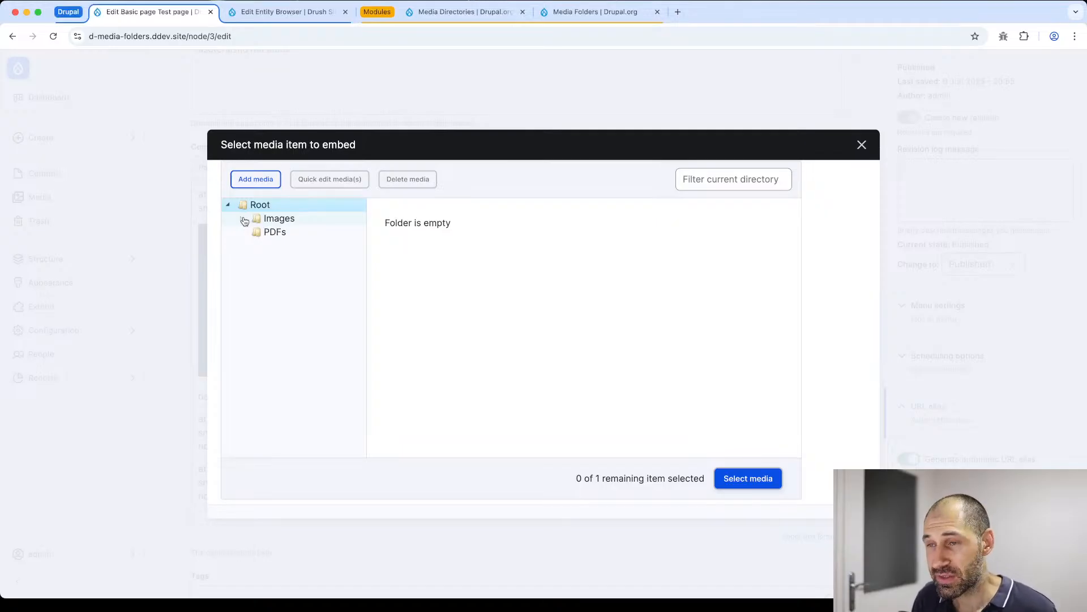
left_click(789, 180)
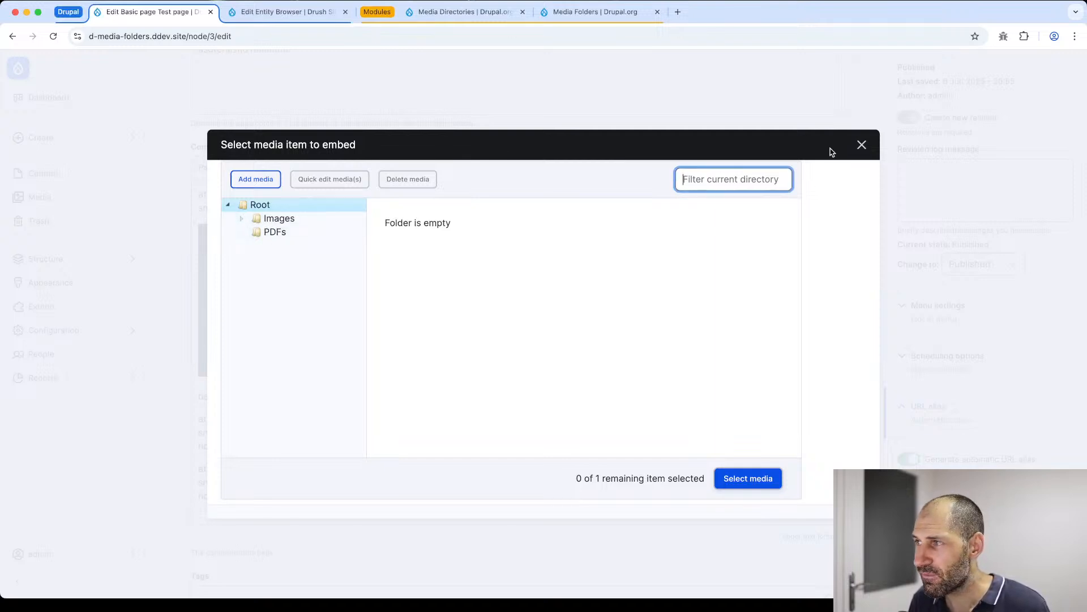
left_click(863, 145)
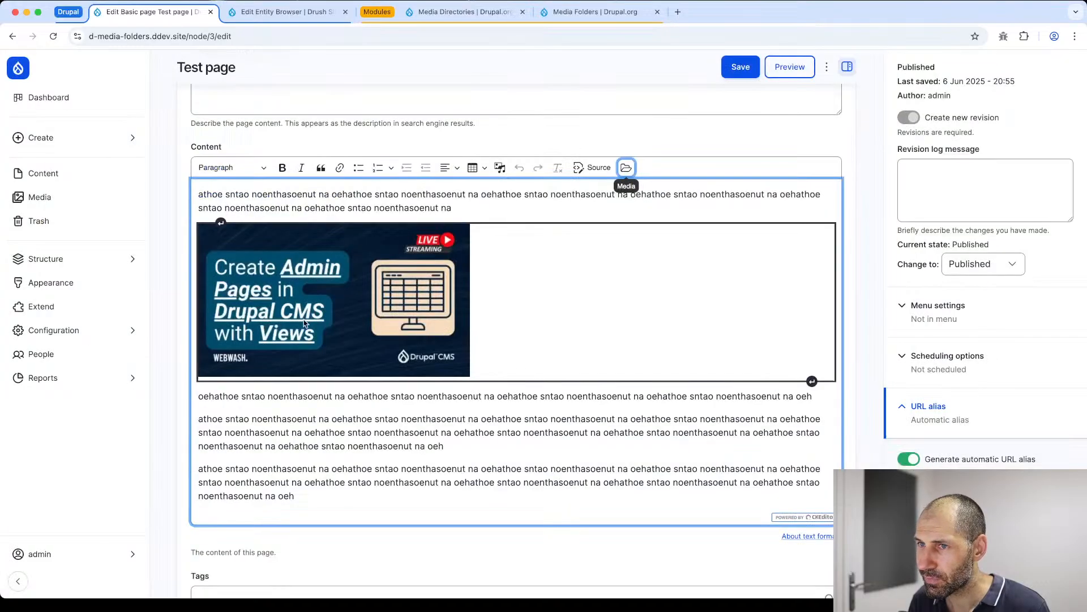
scroll(297, 300, "up", 5)
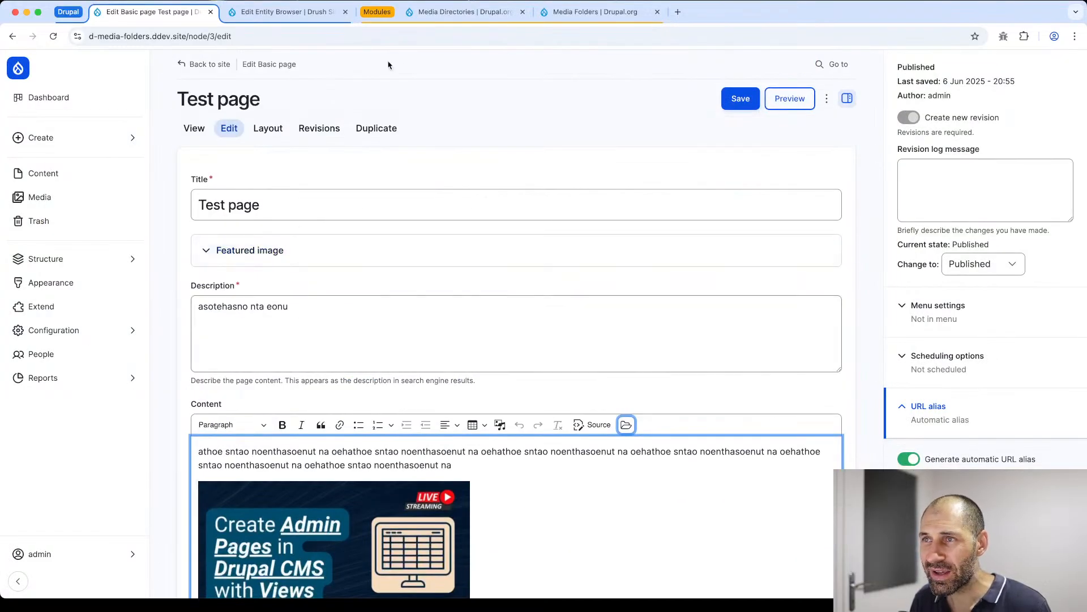
- Review the description and current features on the Media Directories project page on Drupal.org
left_click(462, 12)
scroll(430, 205, "up", 7)
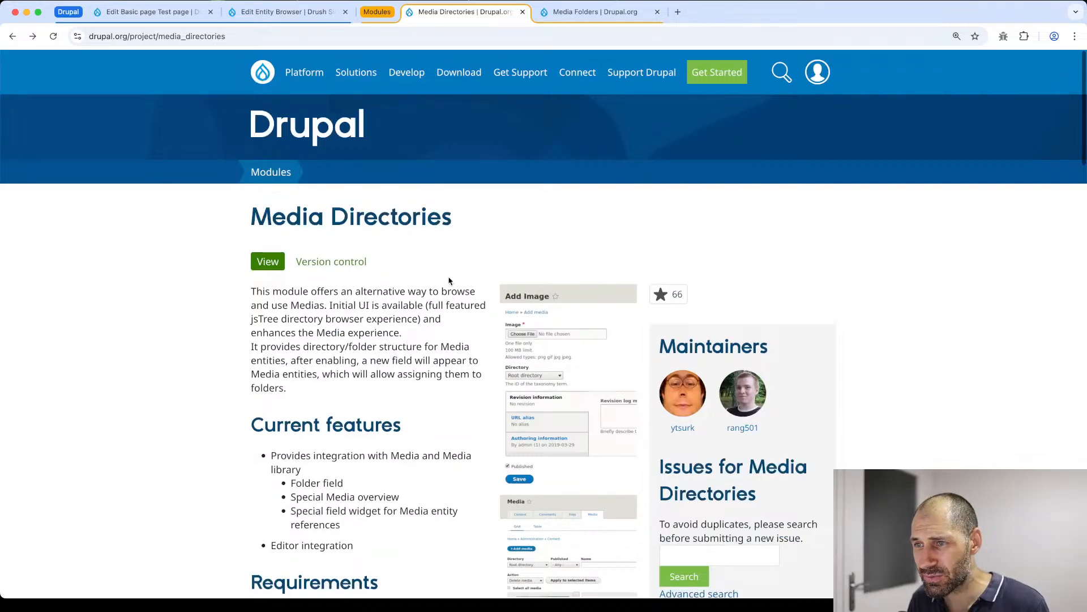
scroll(418, 289, "down", 2)
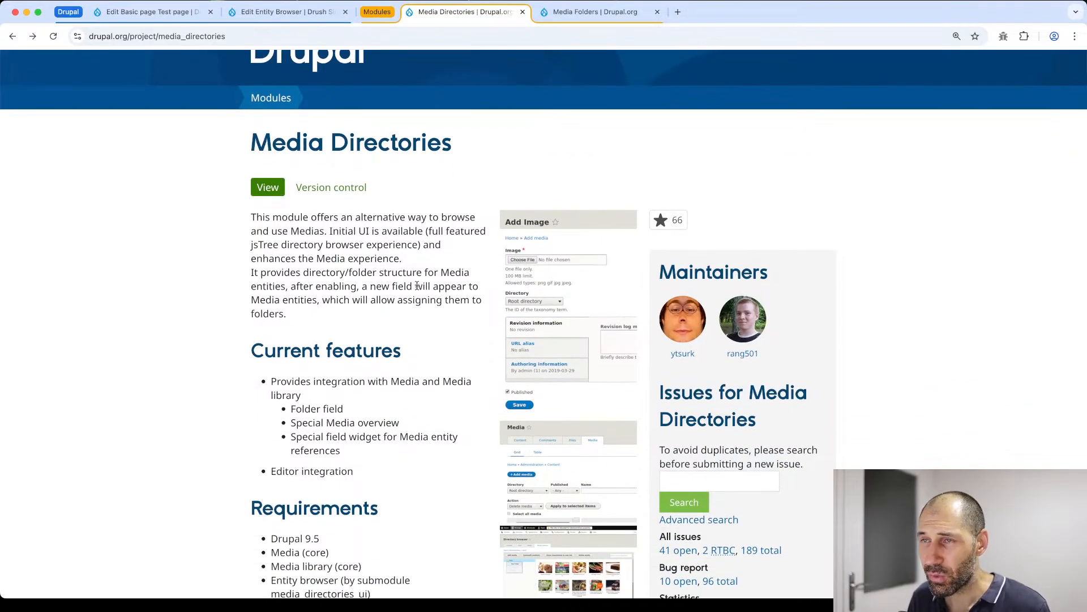
- Return to the Drupal site and open the standalone Media browser from the Content administration page
left_click(169, 12)
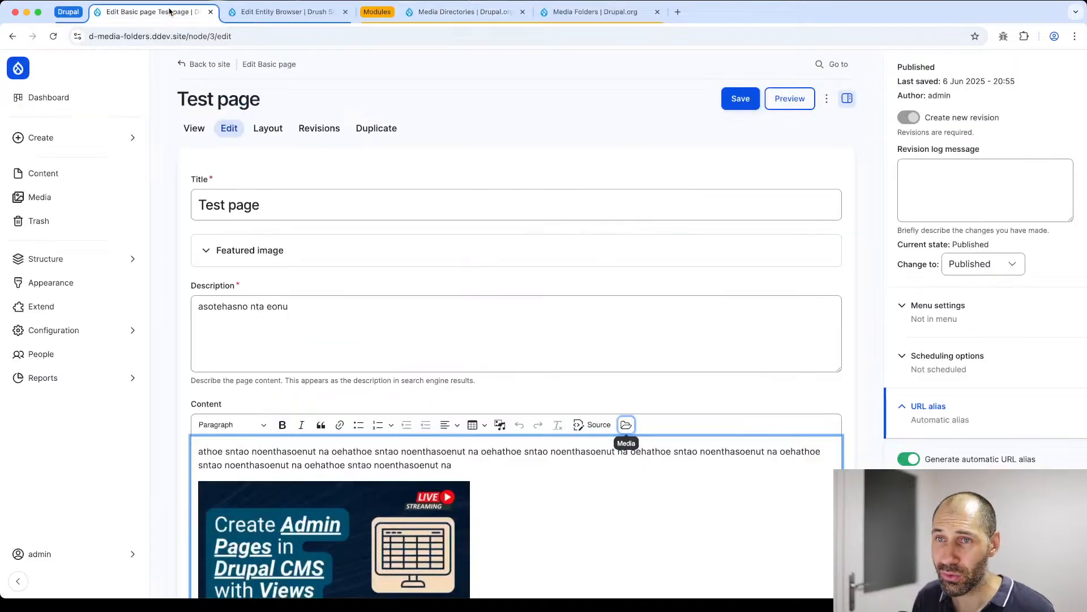
left_click(63, 181)
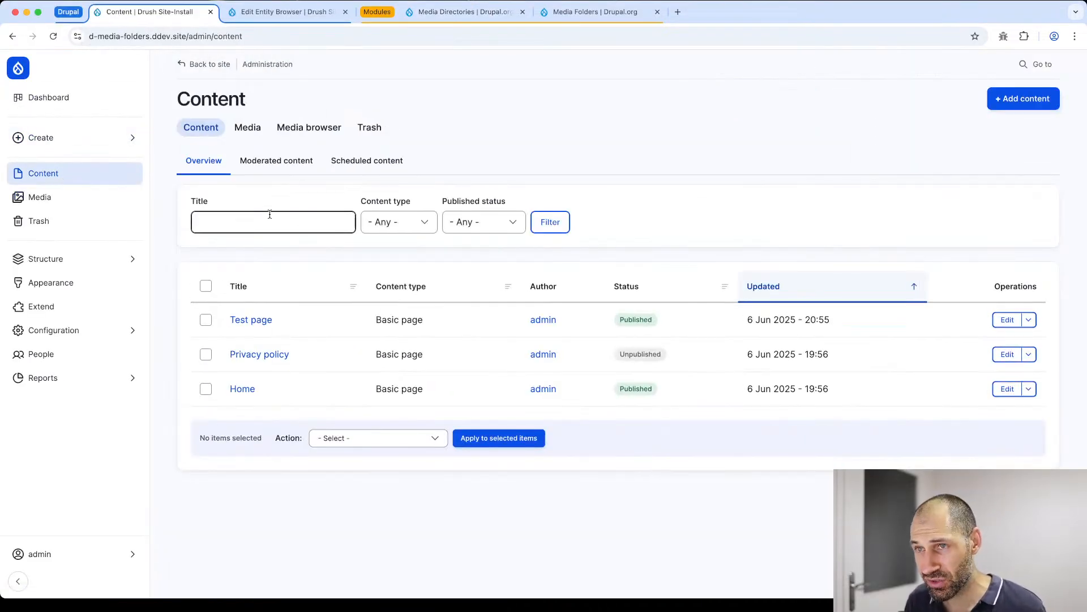
left_click(294, 132)
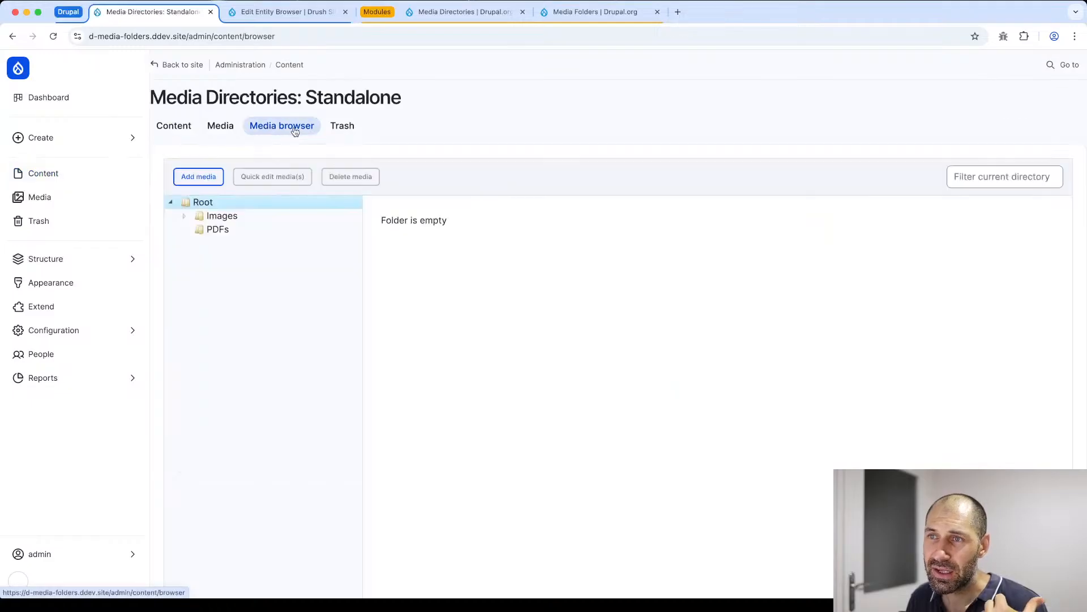
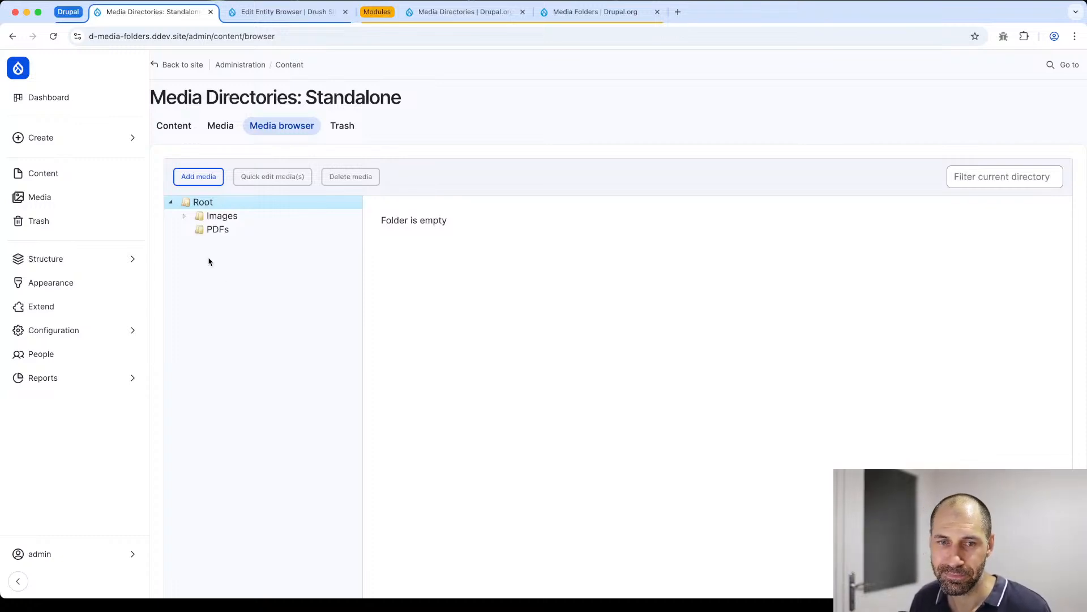
- Review the description, features, similar modules and release information on the Media Folders project page on Drupal.org
left_click(587, 12)
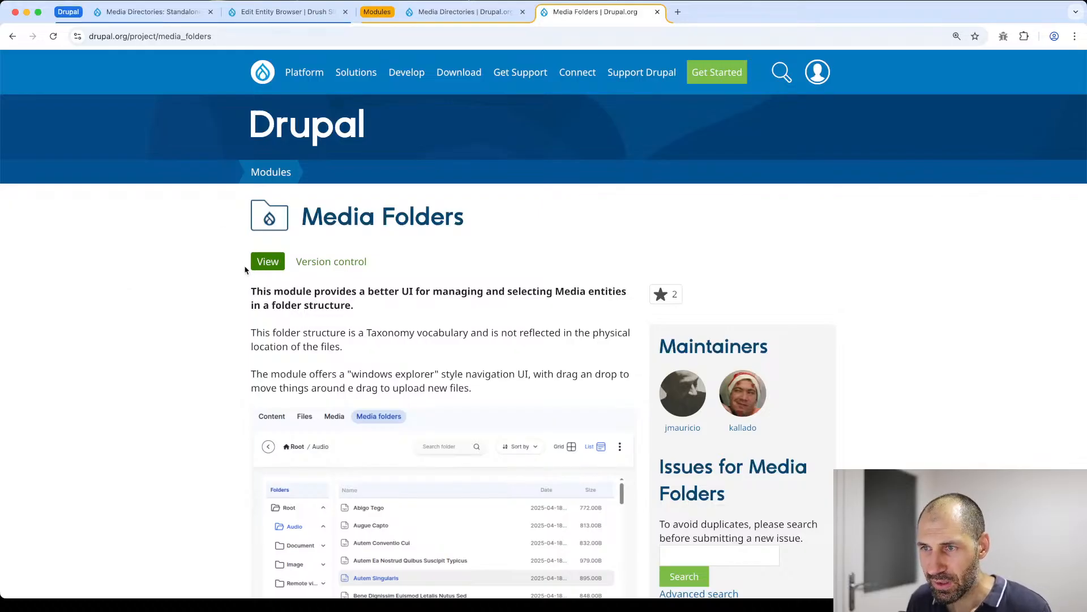
scroll(246, 269, "down", 9)
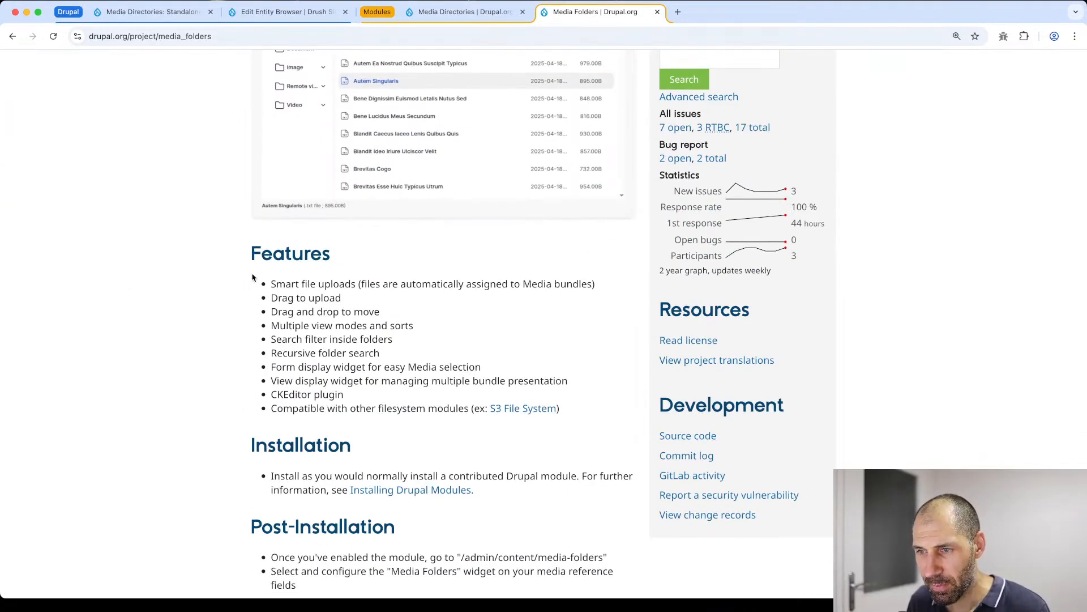
scroll(252, 277, "down", 6)
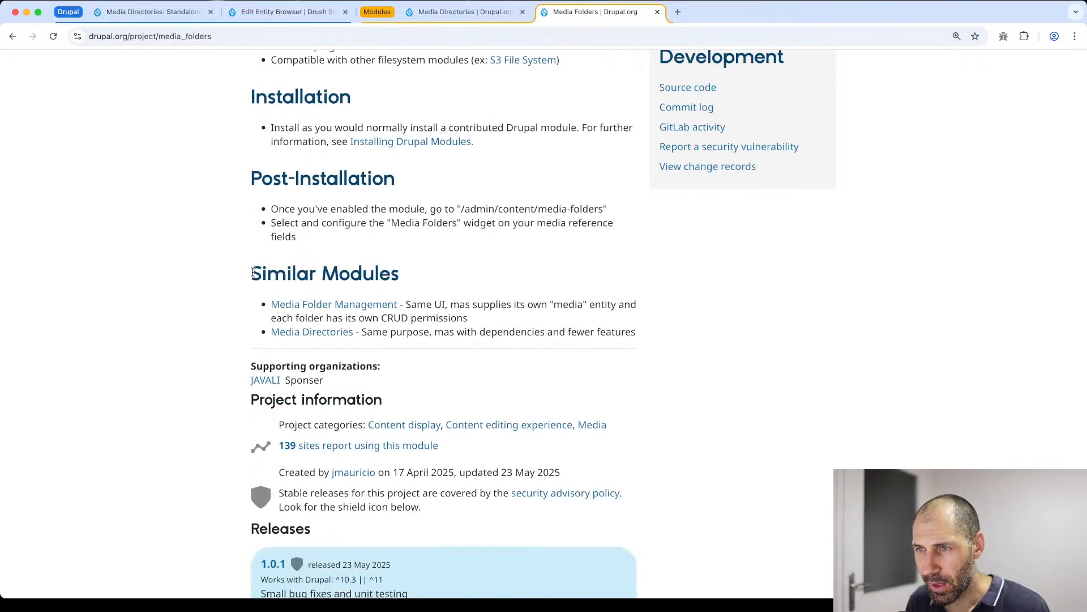
scroll(253, 272, "up", 1)
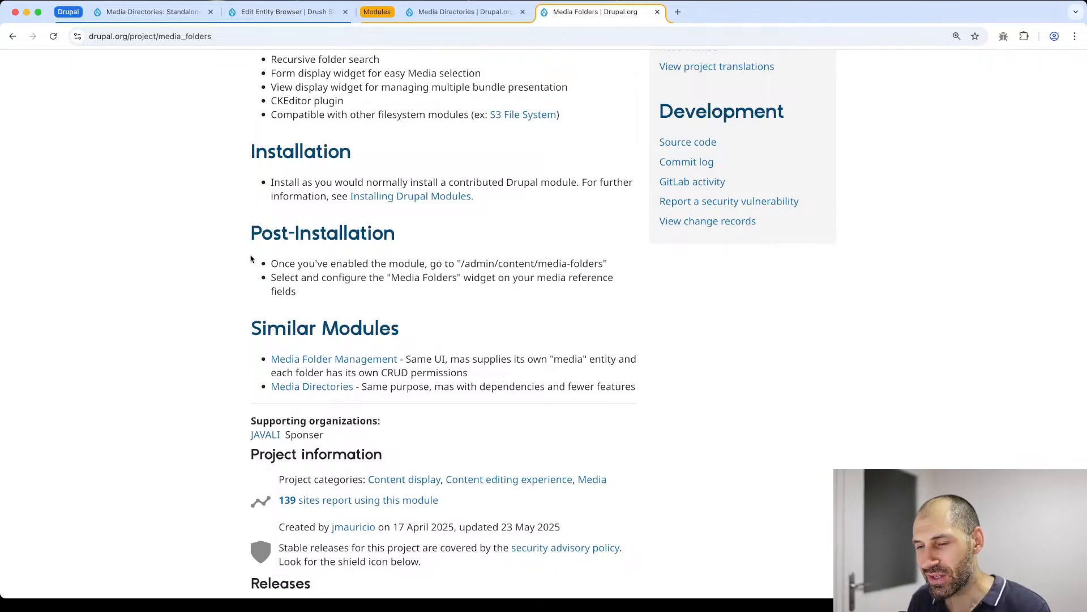
scroll(251, 259, "down", 8)
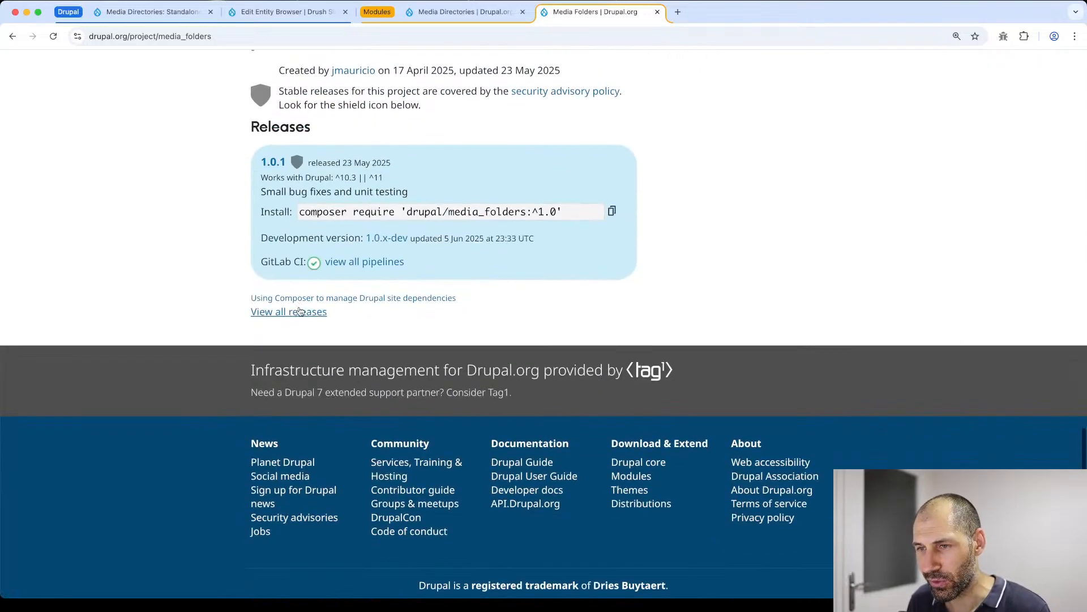
- Open the usage statistics for Media Folders and examine the weekly usage table
scroll(299, 306, "up", 4)
left_click(303, 251)
scroll(301, 255, "down", 4)
scroll(301, 255, "down", 5)
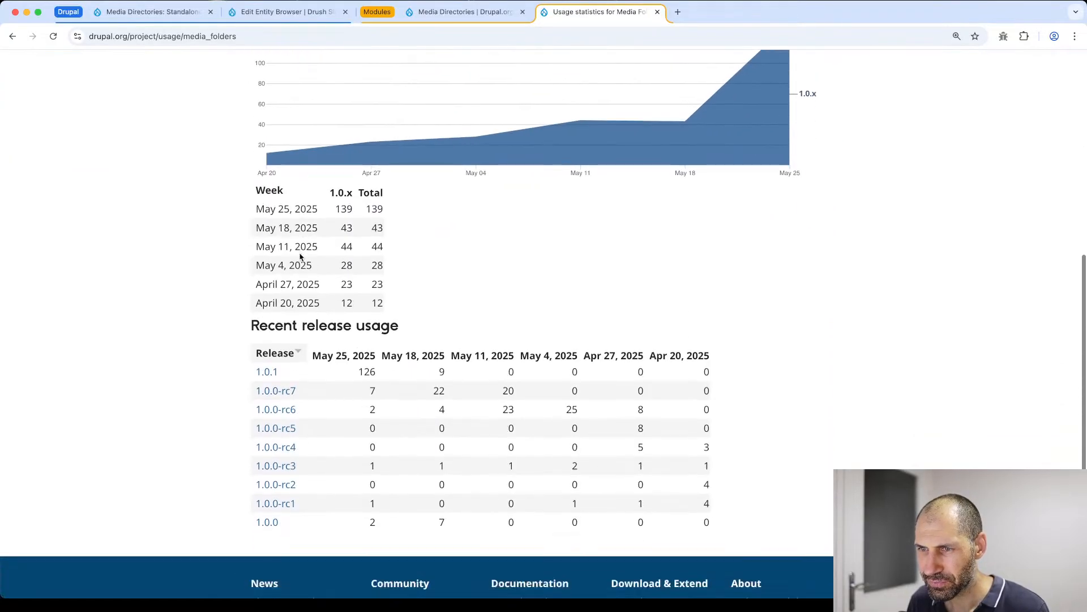
left_click_drag(432, 319, 243, 206)
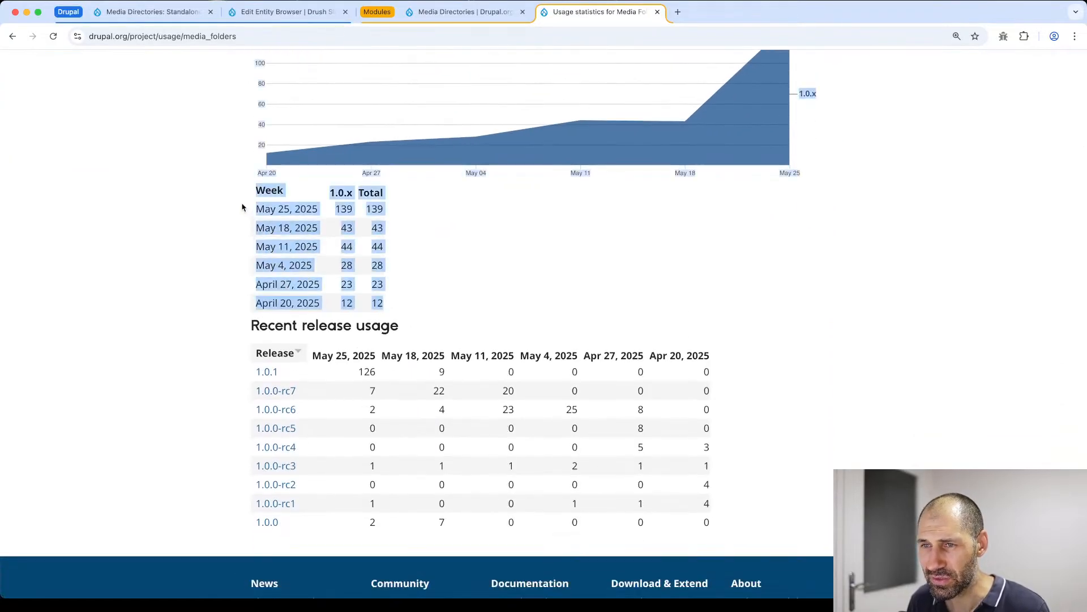
left_click(249, 238)
left_click_drag(295, 320, 258, 306)
left_click(306, 306)
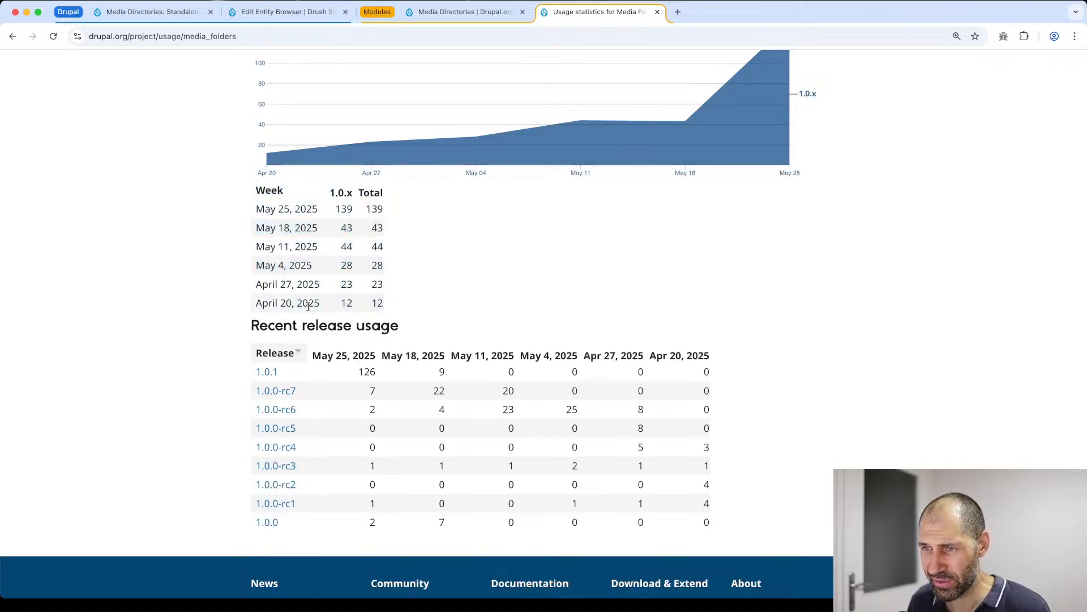
left_click_drag(409, 308, 212, 181)
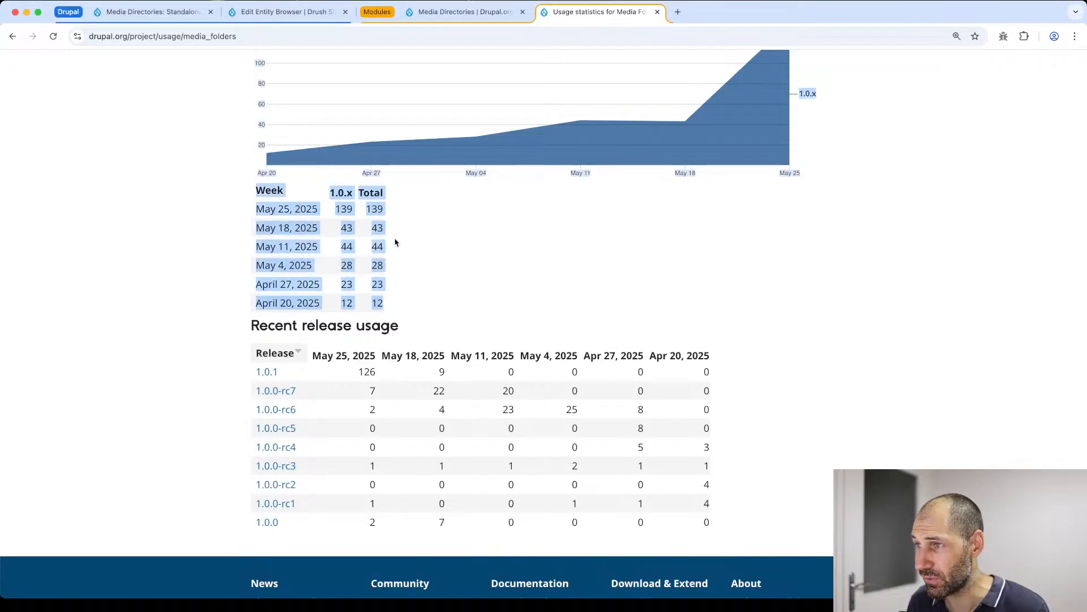
- Return to the Media Folders project page and review its Drupal core compatibility, description and project information
key("super+bracketleft")
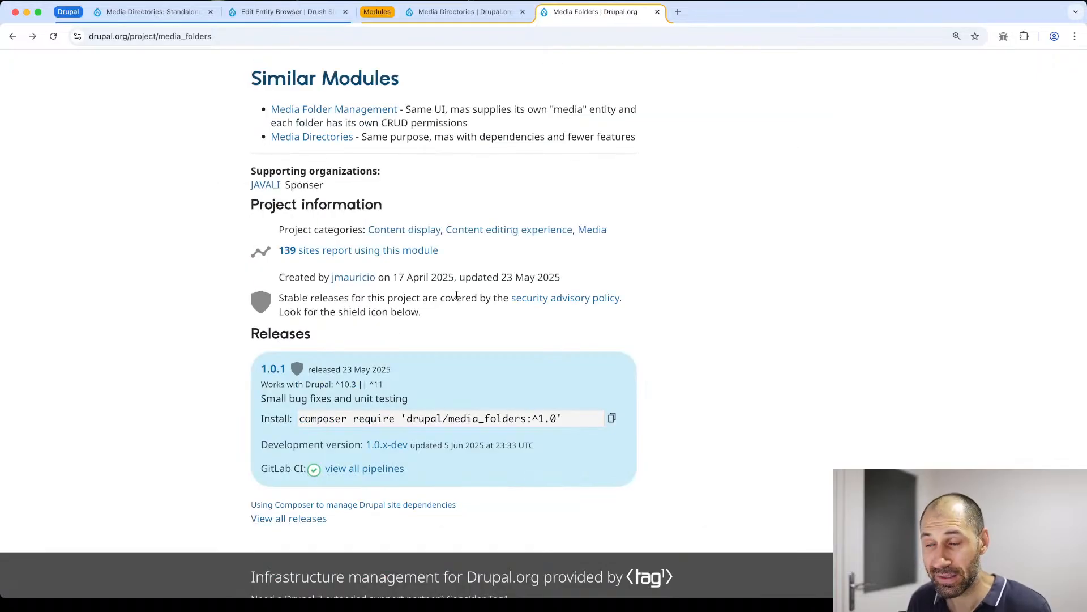
left_click_drag(405, 386, 242, 385)
left_click(242, 385)
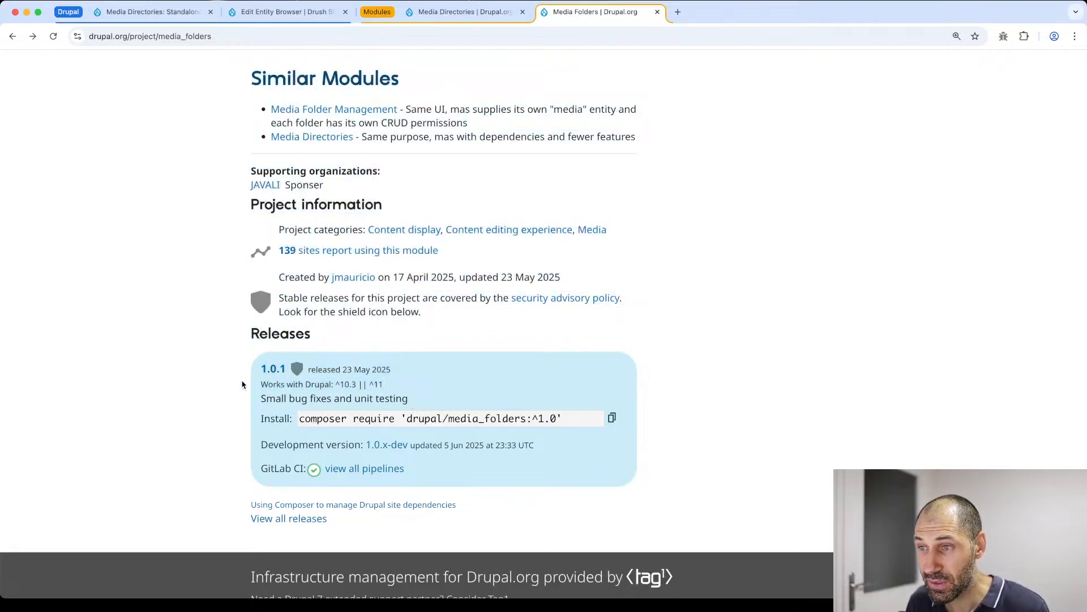
scroll(242, 385, "up", 15)
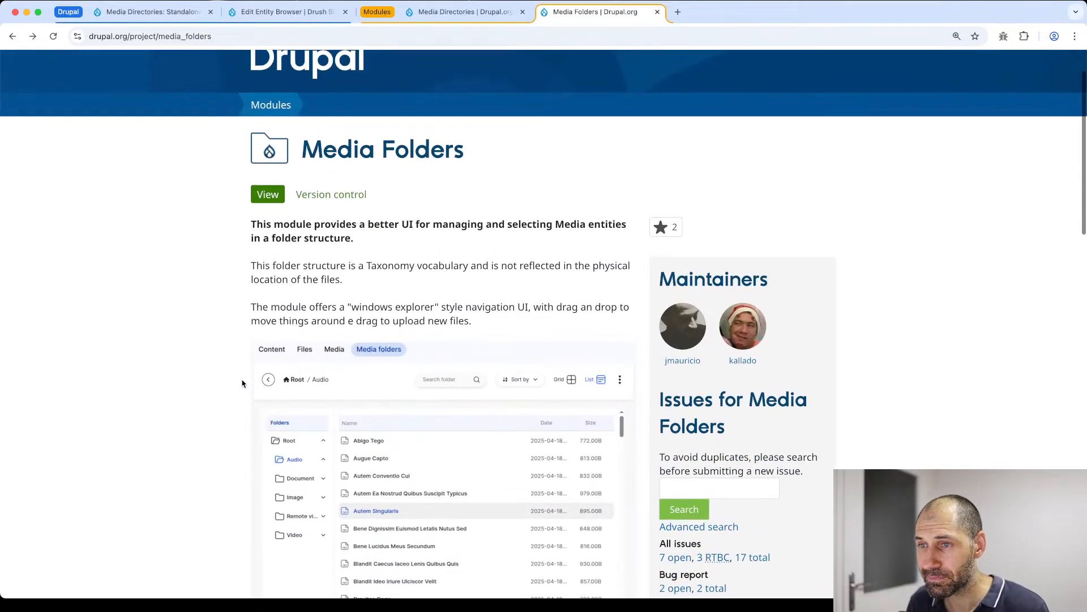
scroll(256, 398, "down", 1)
scroll(256, 398, "down", 15)
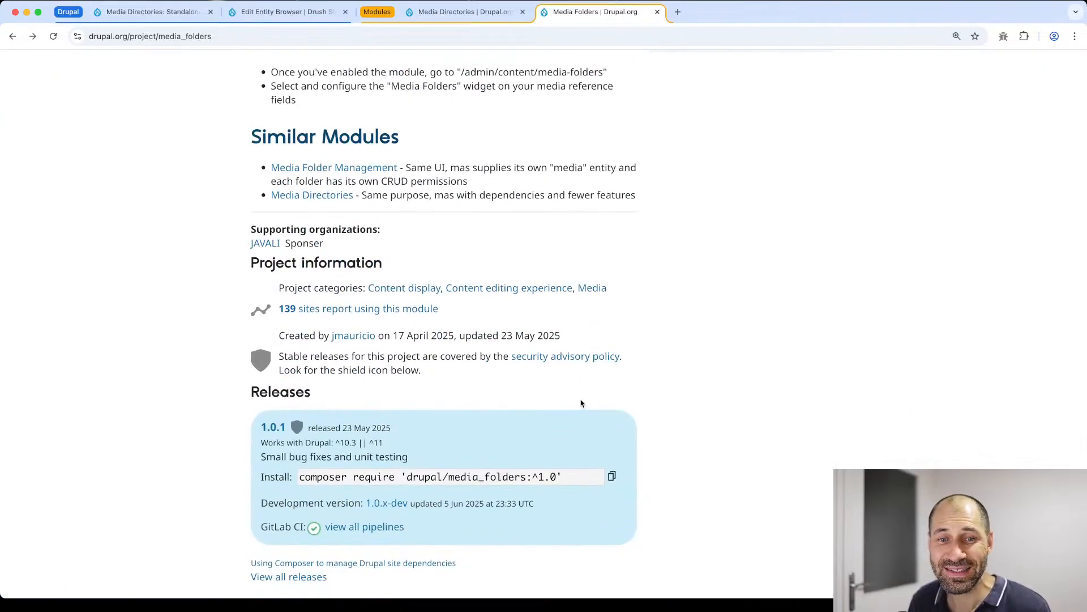
- Close the Edit Entity Browser tab and install the Media Folders module on the Drupal site, dismissing the status and warning messages
left_click(344, 12)
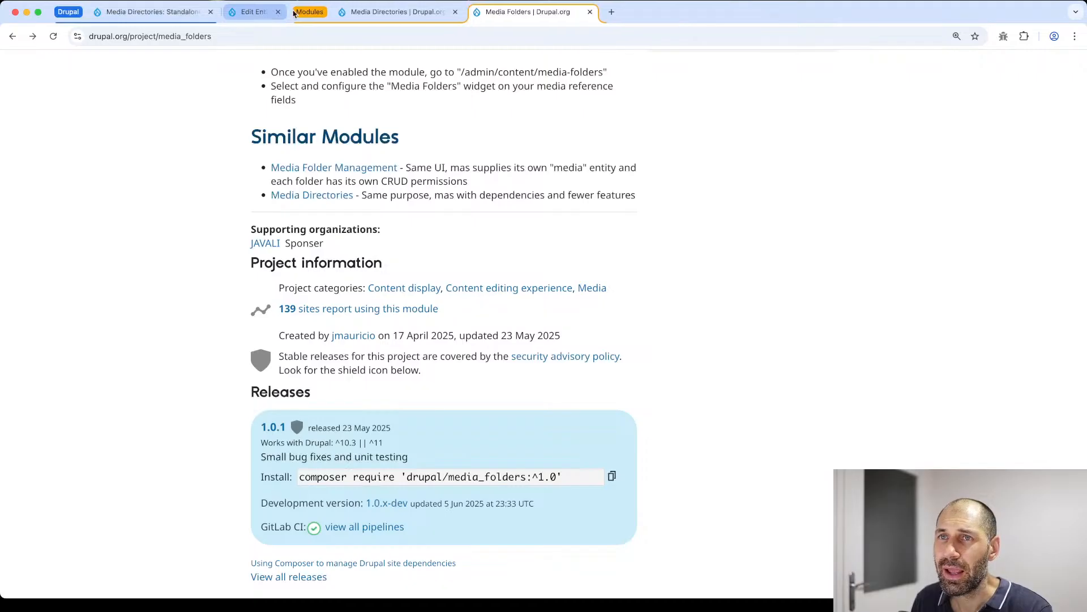
left_click(151, 16)
left_click(61, 314)
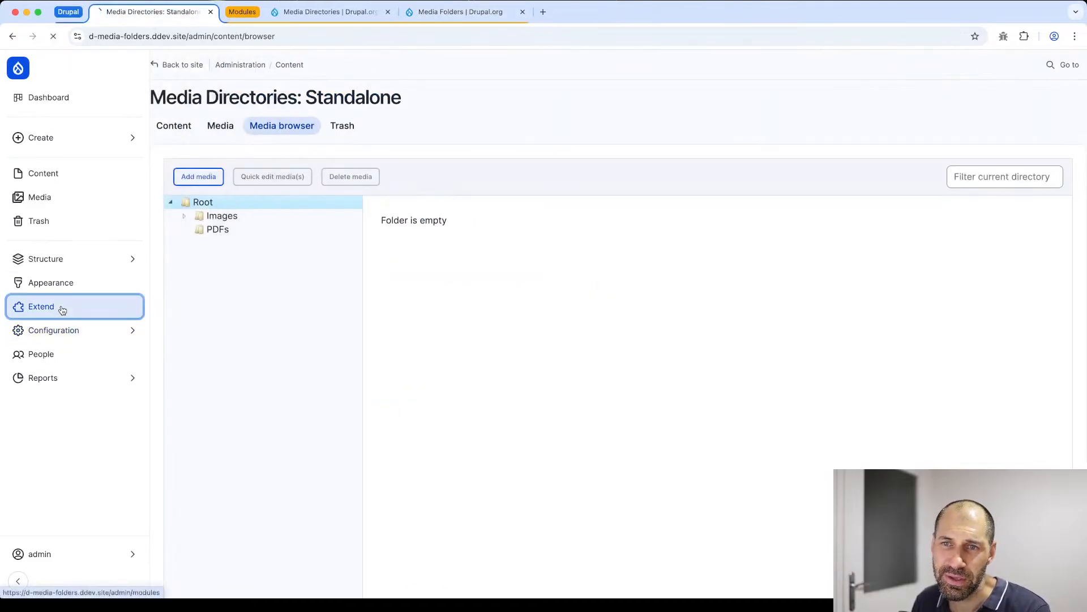
left_click(297, 297)
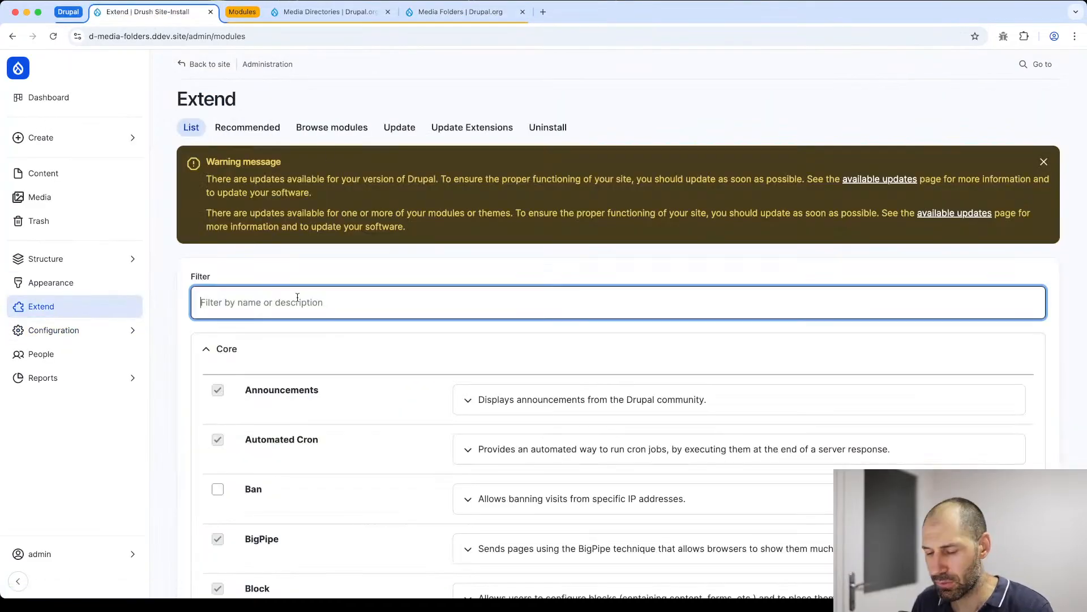
type("media folde")
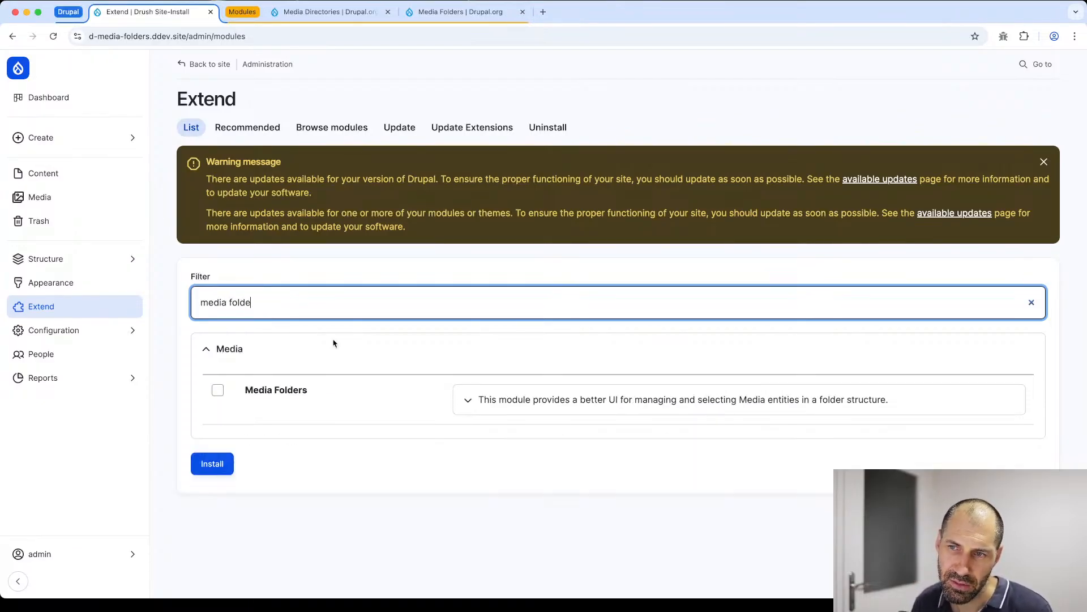
left_click(301, 390)
left_click(231, 460)
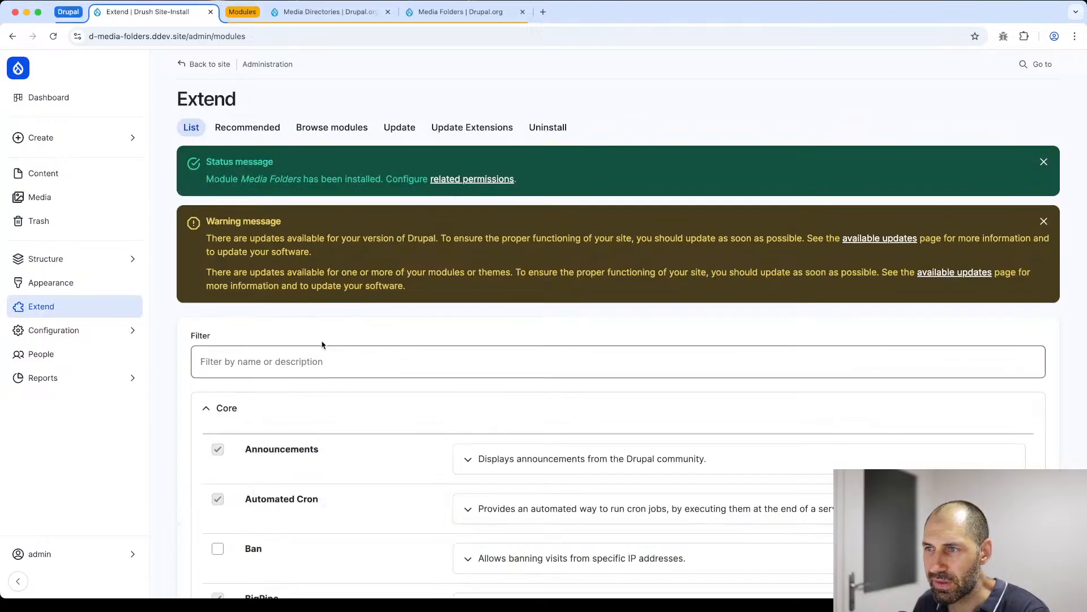
left_click(1044, 221)
left_click(1044, 162)
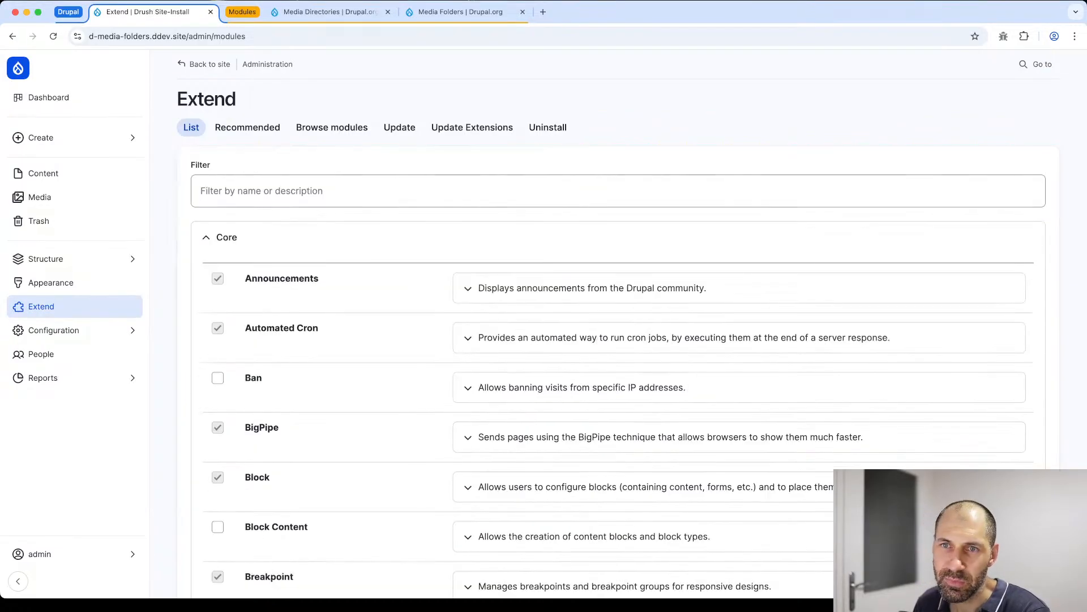
- Open the term list of the Media Folder taxonomy vocabulary and examine its terms
mouse_move(99, 259)
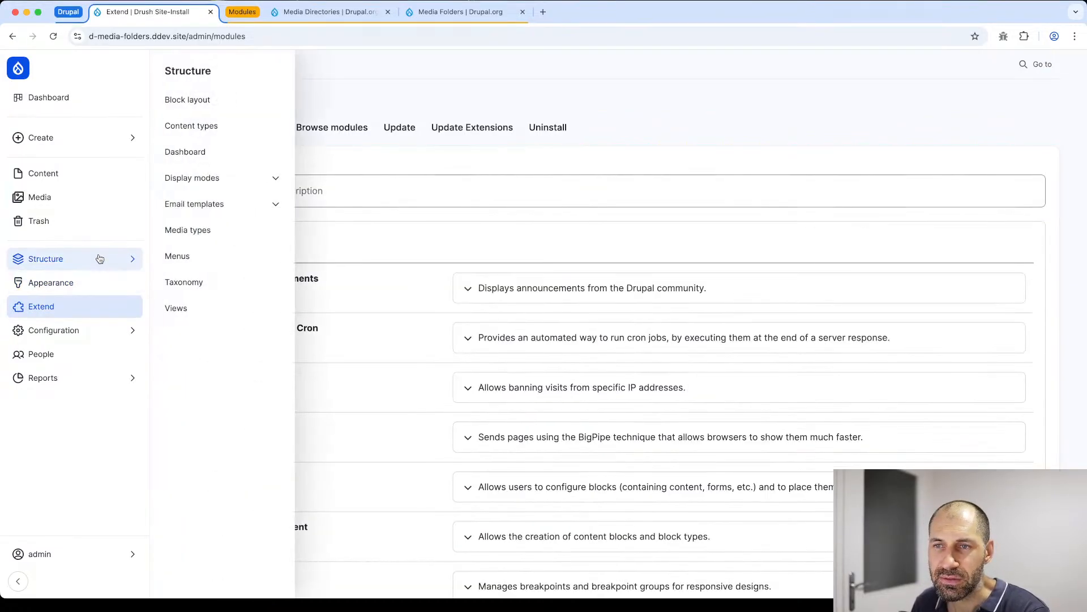
left_click(214, 238)
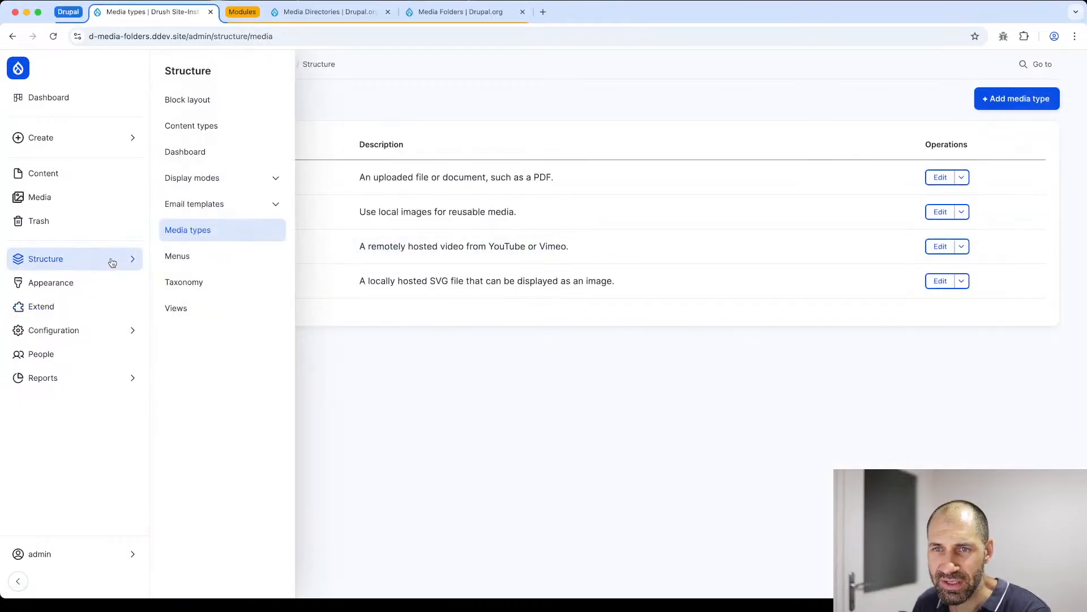
left_click(189, 282)
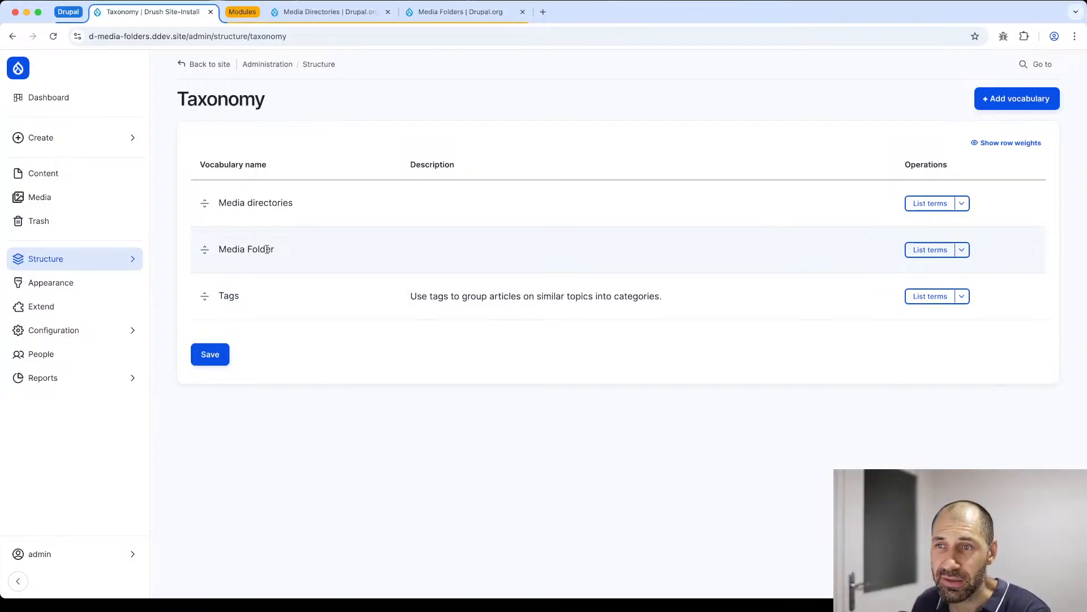
left_click(930, 249)
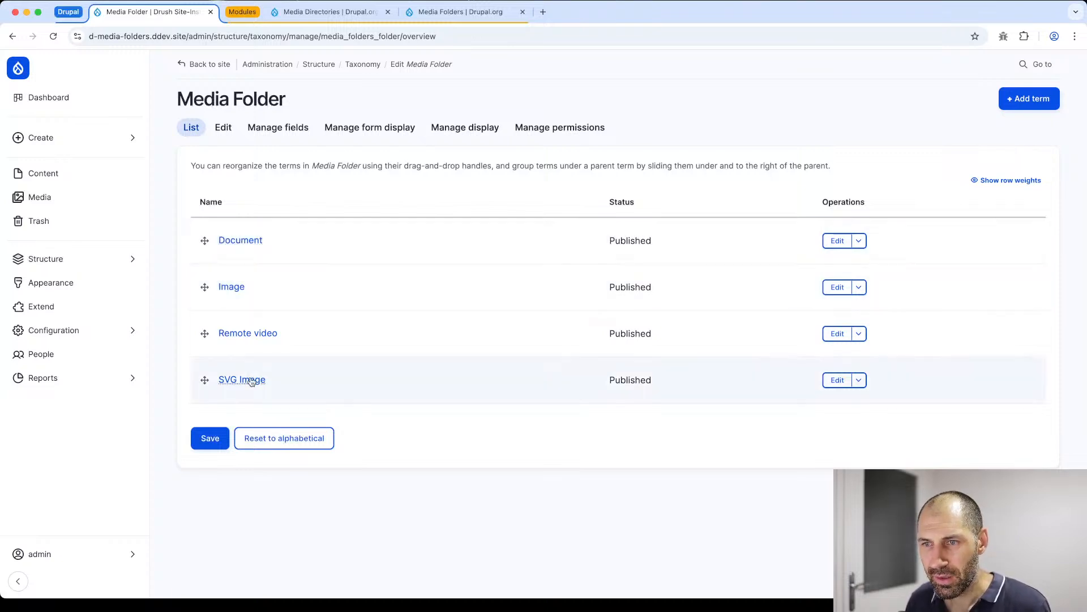
- Open the Media folders page in the Content administration and examine its layout, view controls and folder actions
left_click(34, 175)
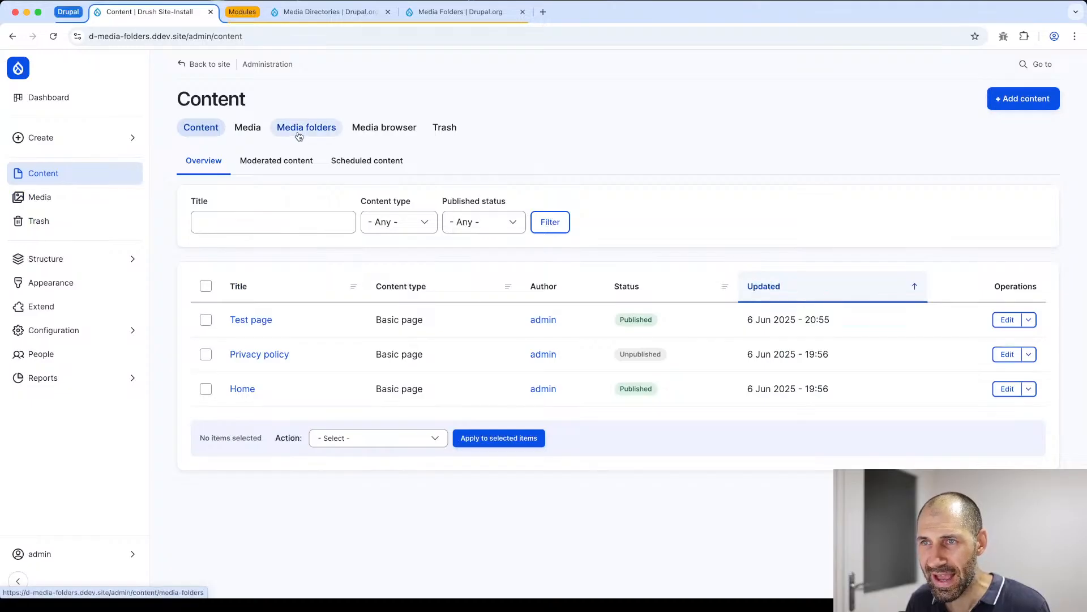
left_click(311, 132)
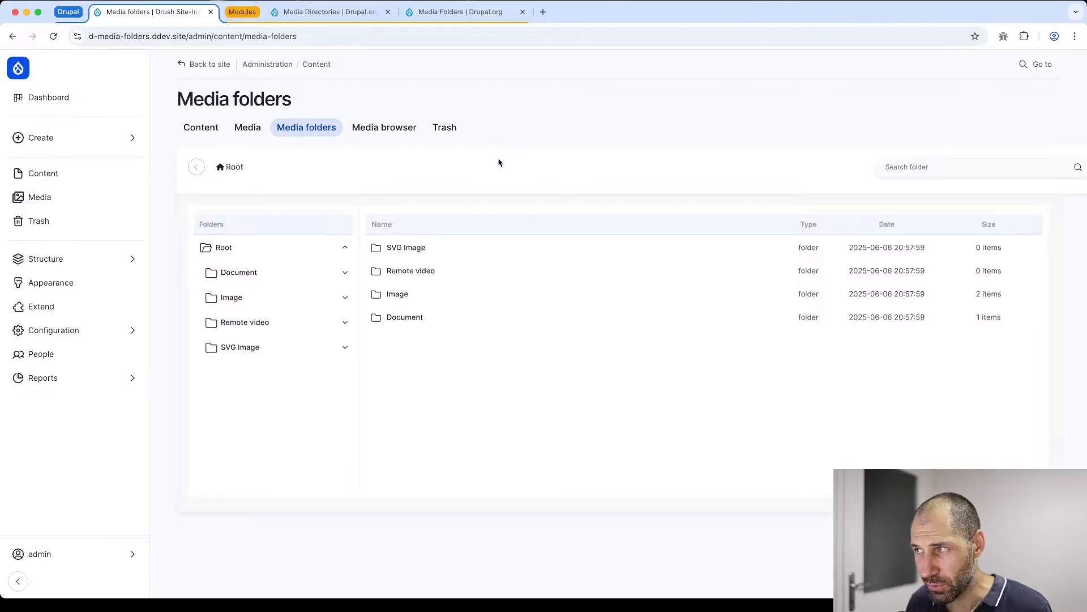
scroll(492, 170, "right", 5)
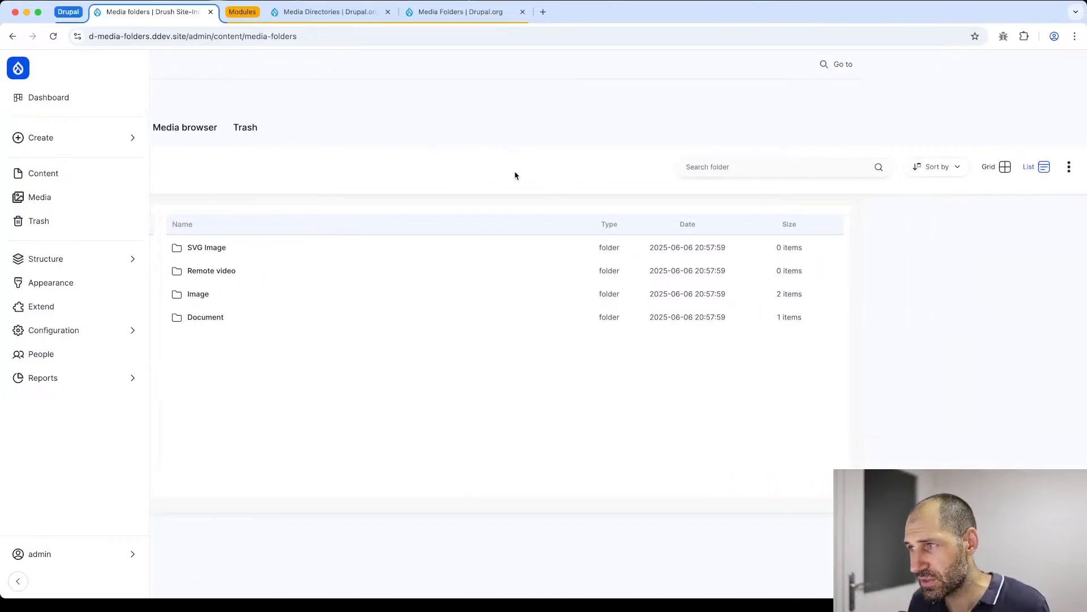
scroll(379, 165, "left", 5)
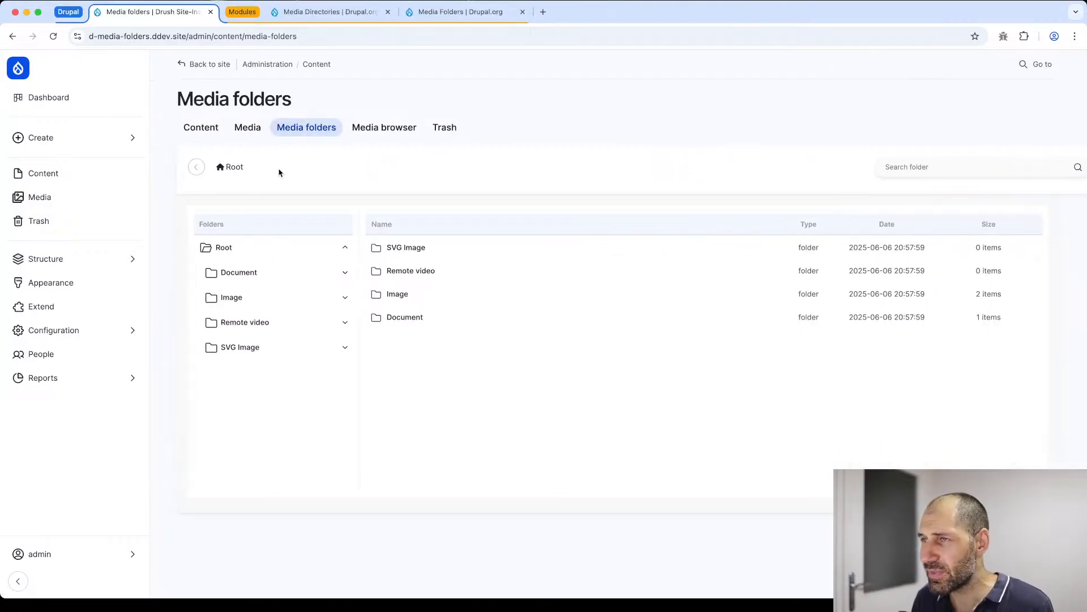
scroll(537, 197, "right", 5)
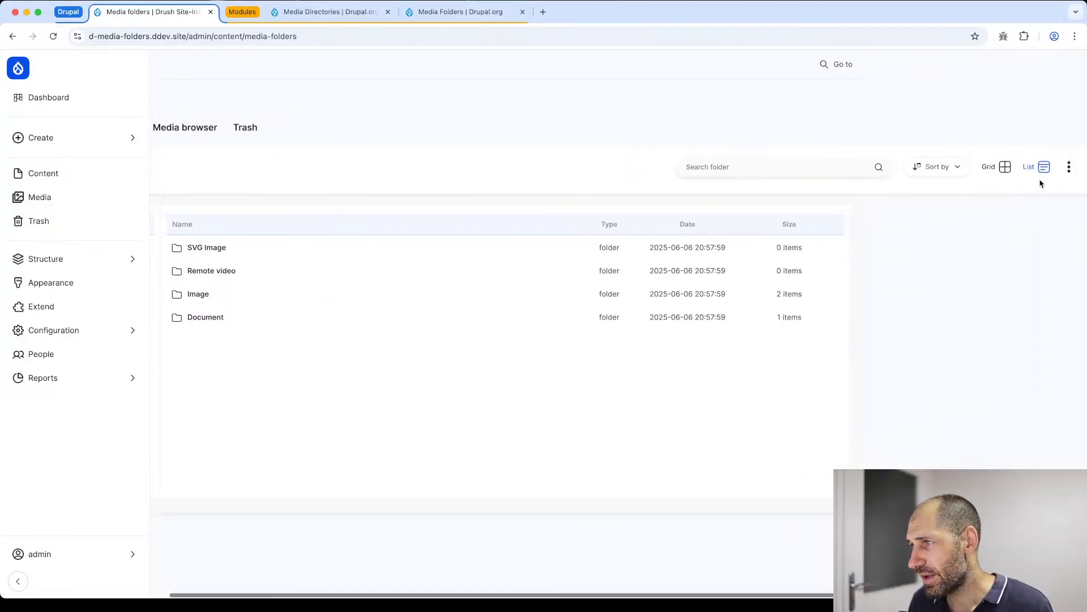
left_click(1071, 168)
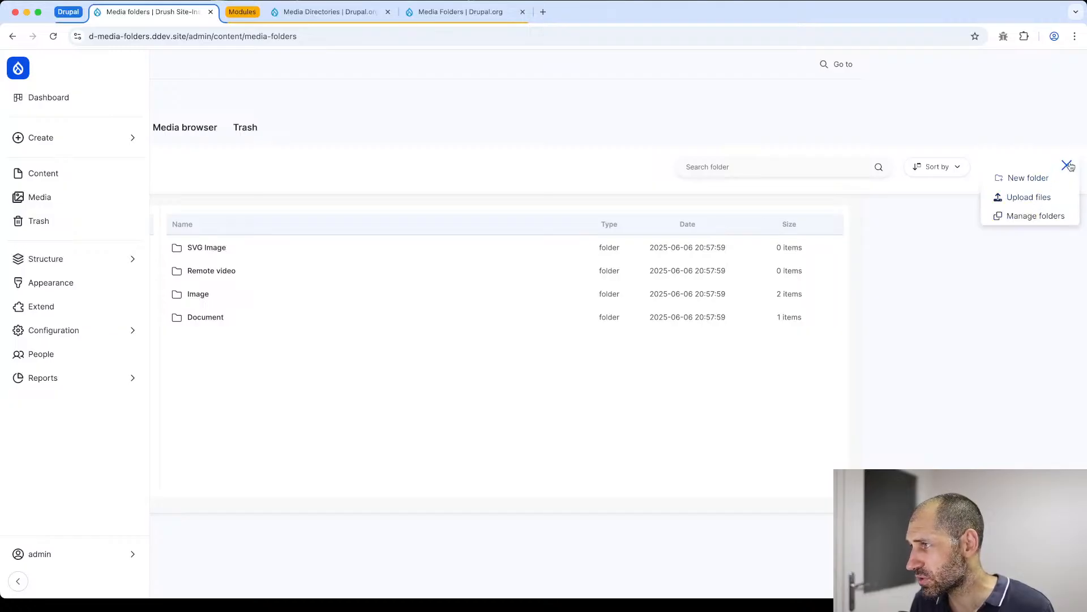
left_click(1068, 166)
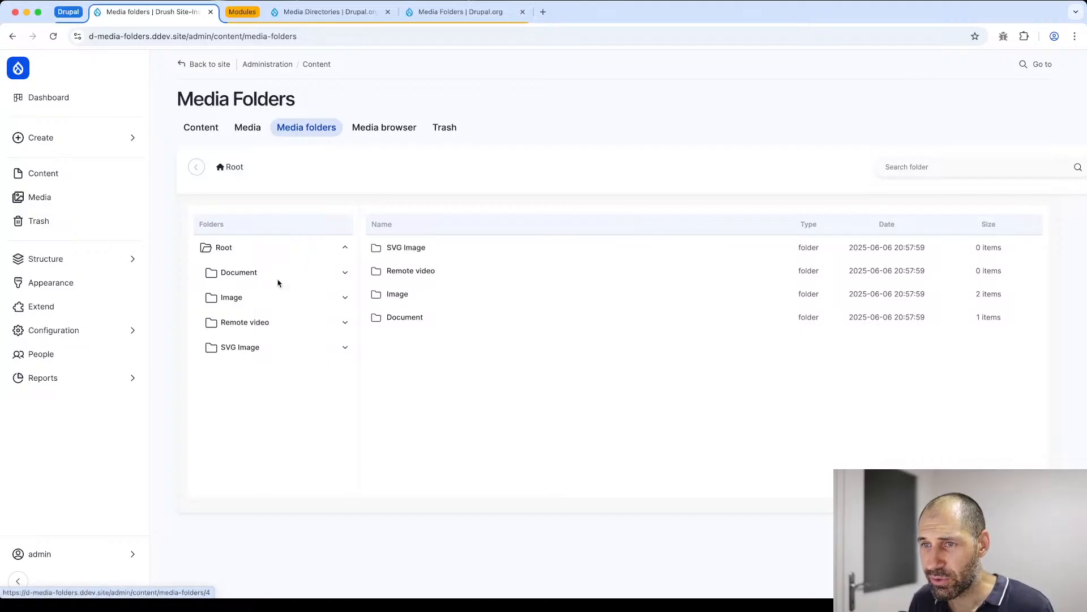
- Inspect the SVG Image, Remote video, Image and Document folders, then open Document and select whats-drupal.pdf
left_click(441, 253)
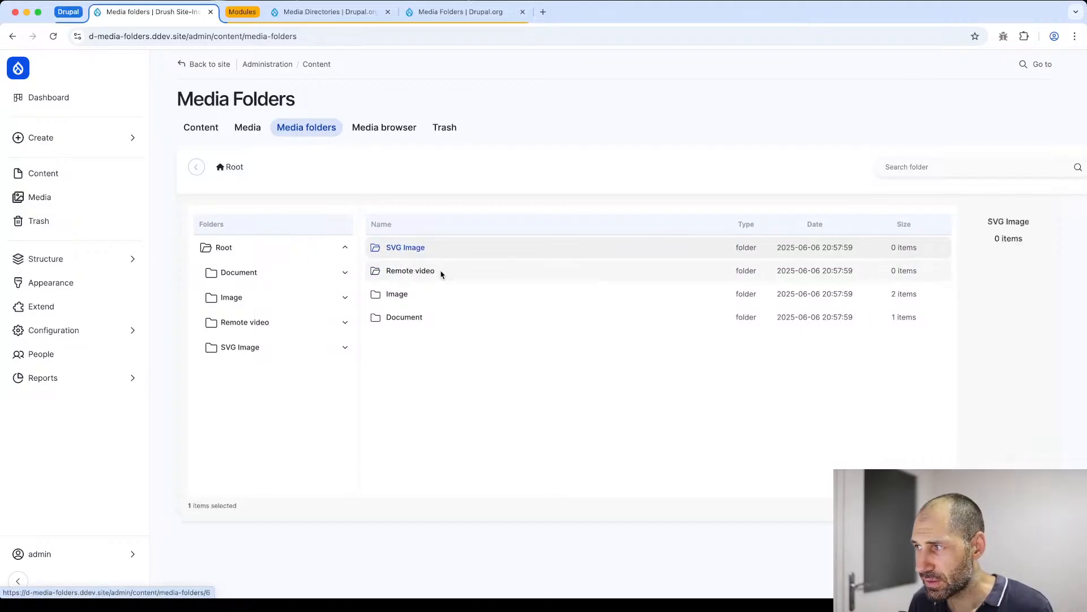
left_click(441, 274)
left_click(432, 302)
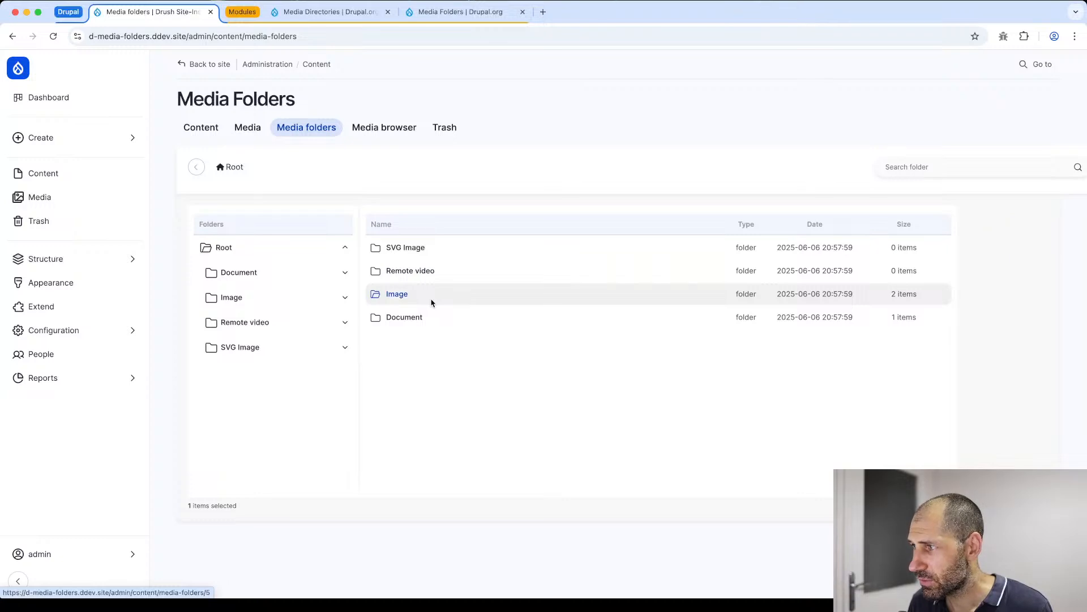
left_click(429, 318)
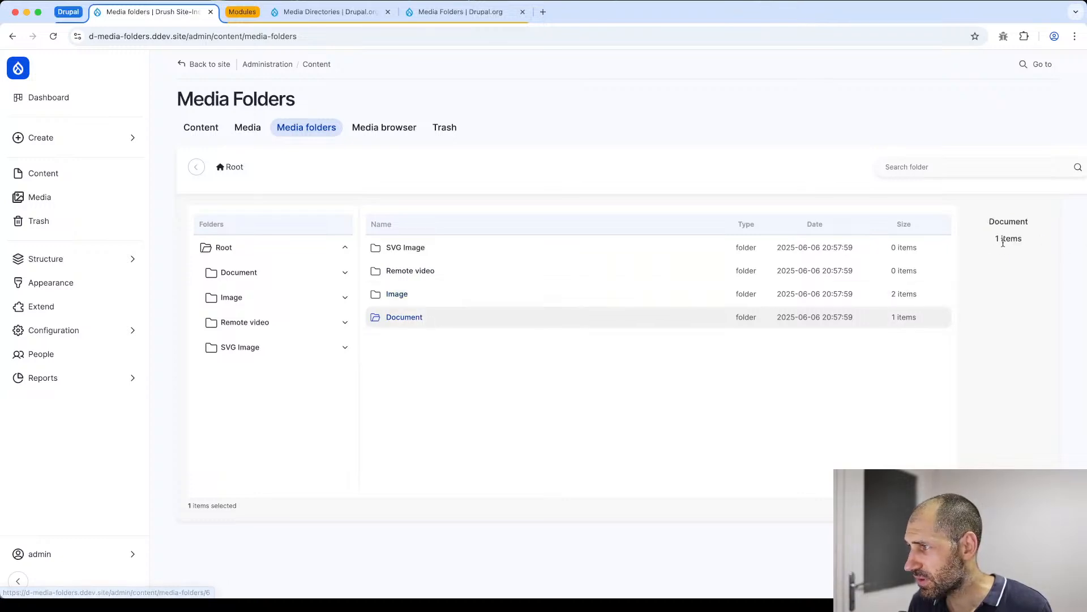
double_click(405, 324)
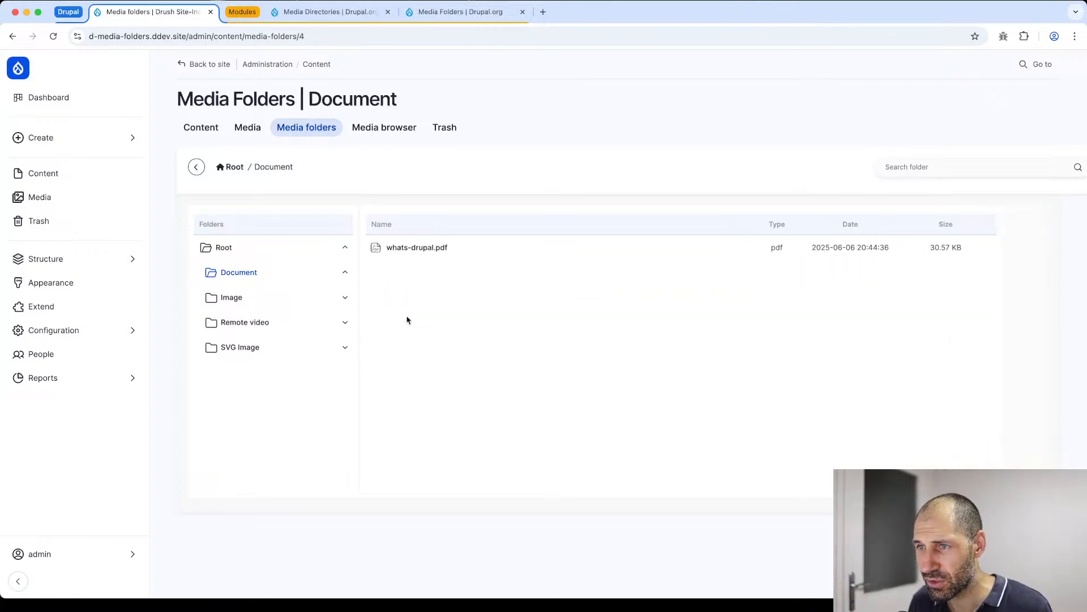
left_click(412, 251)
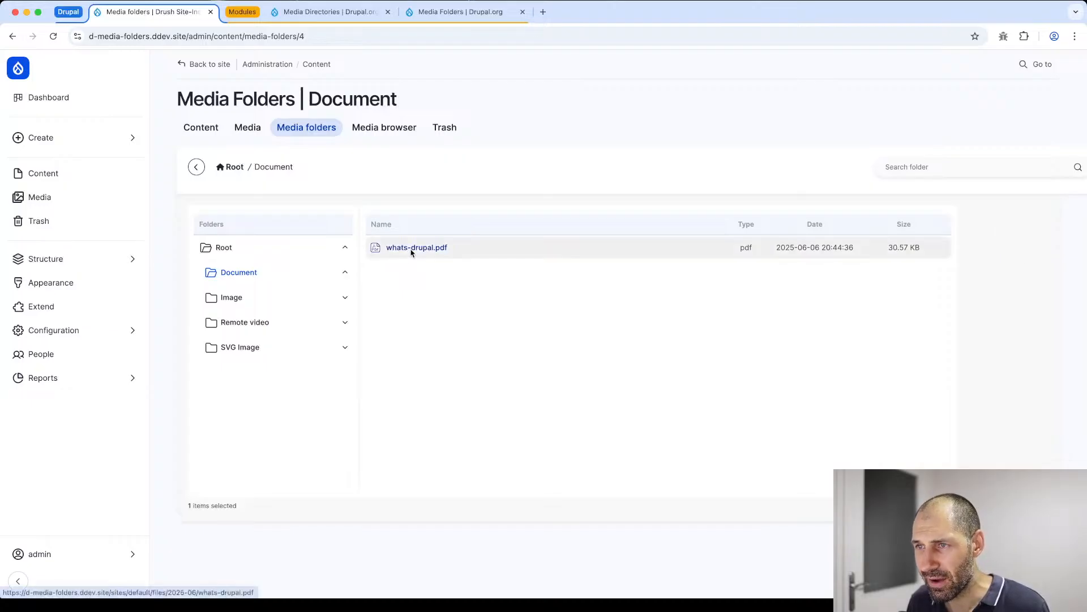
- Open the Image folder and select AS-254-d-admin-pages--thumbnail.jpg and drupal-cms-hero.webp alternately to inspect their previews
left_click(267, 296)
left_click(582, 247)
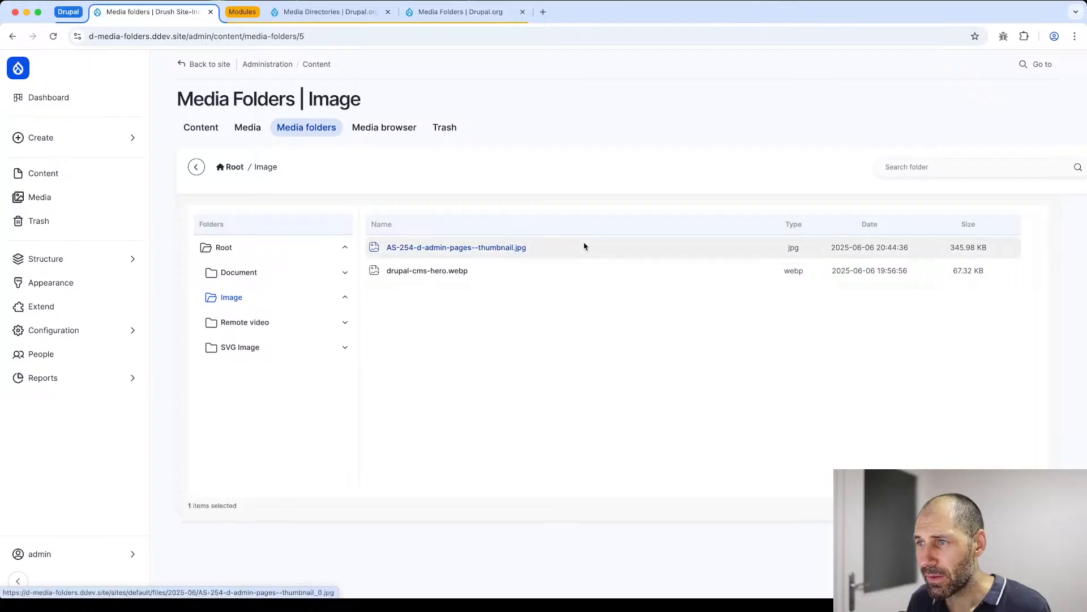
left_click(425, 267)
left_click(427, 247)
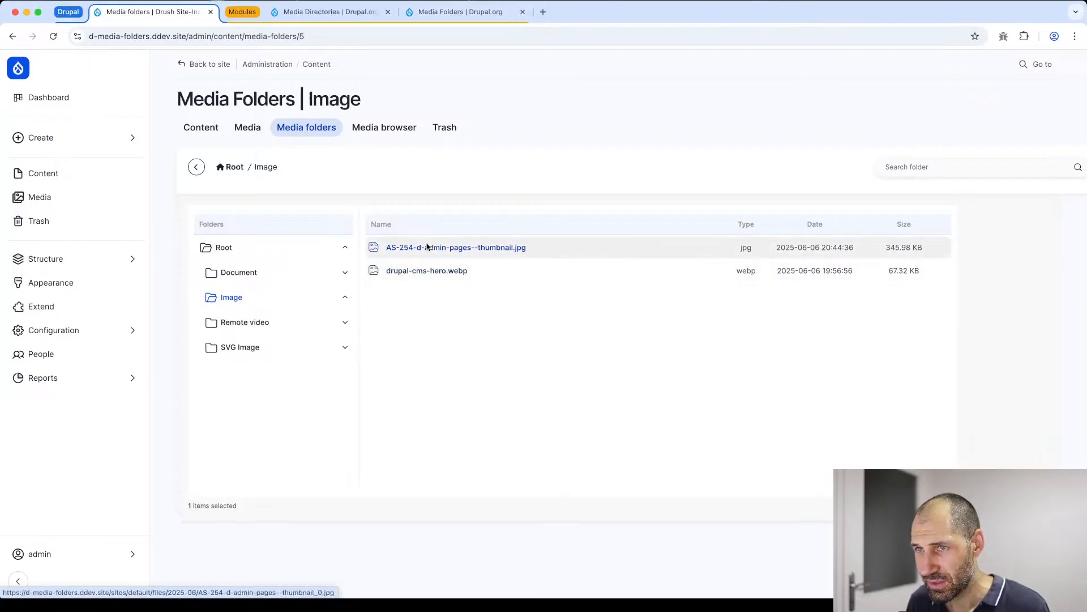
left_click(419, 267)
- Run a full search for "drupal" within the Image folder and close the search results
scroll(599, 269, "right", 5)
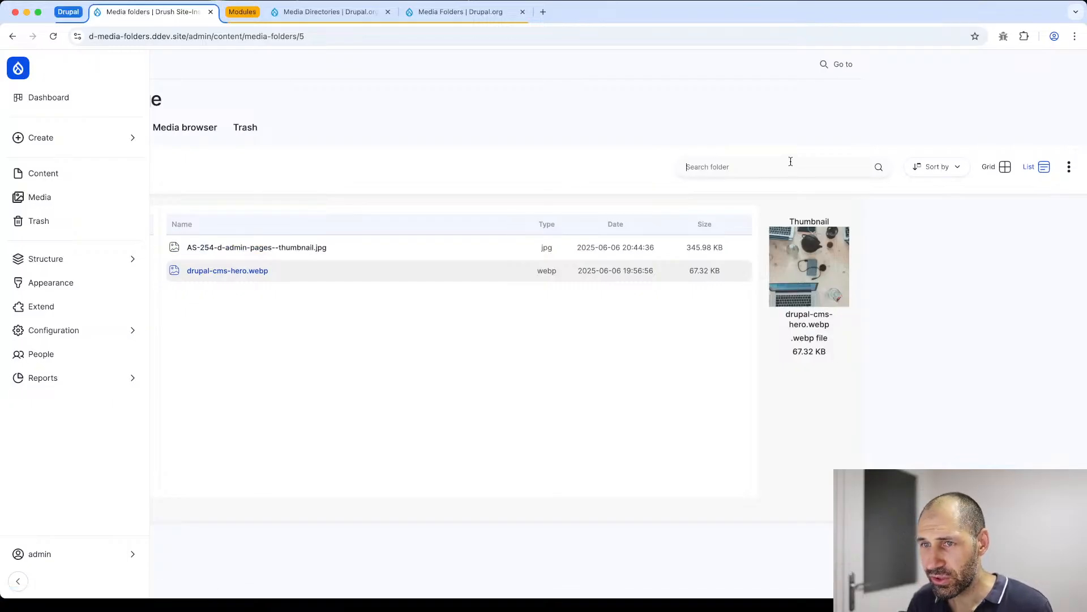
type("drupal")
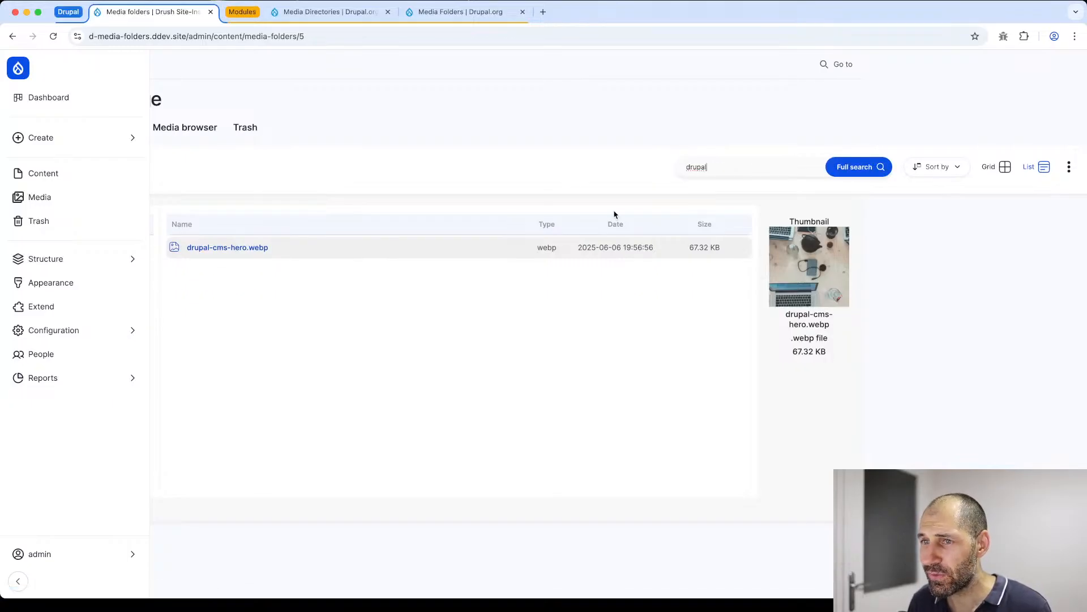
scroll(566, 238, "left", 5)
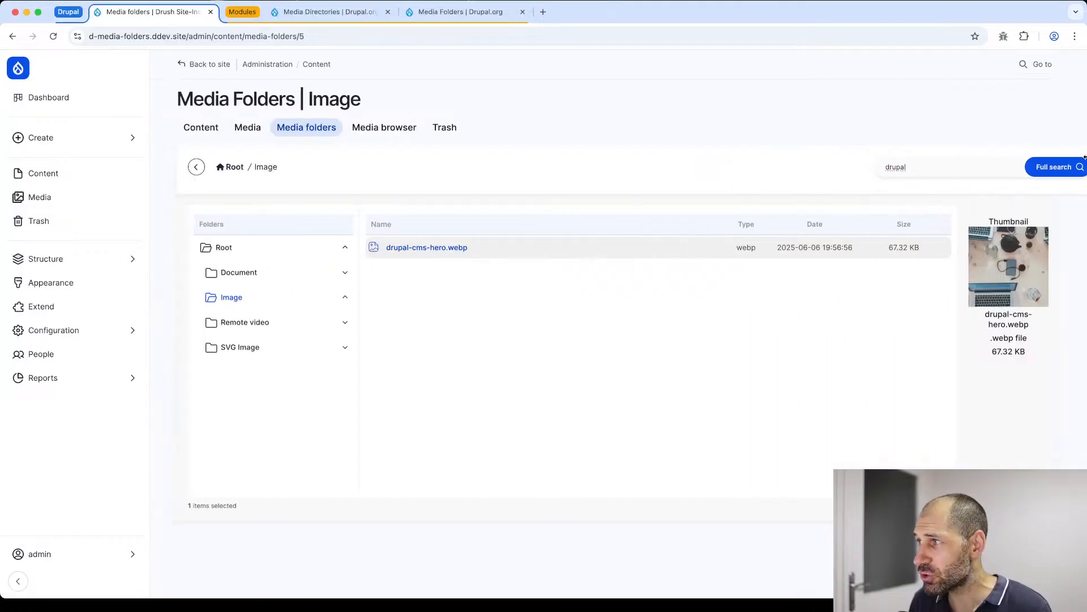
left_click(1048, 168)
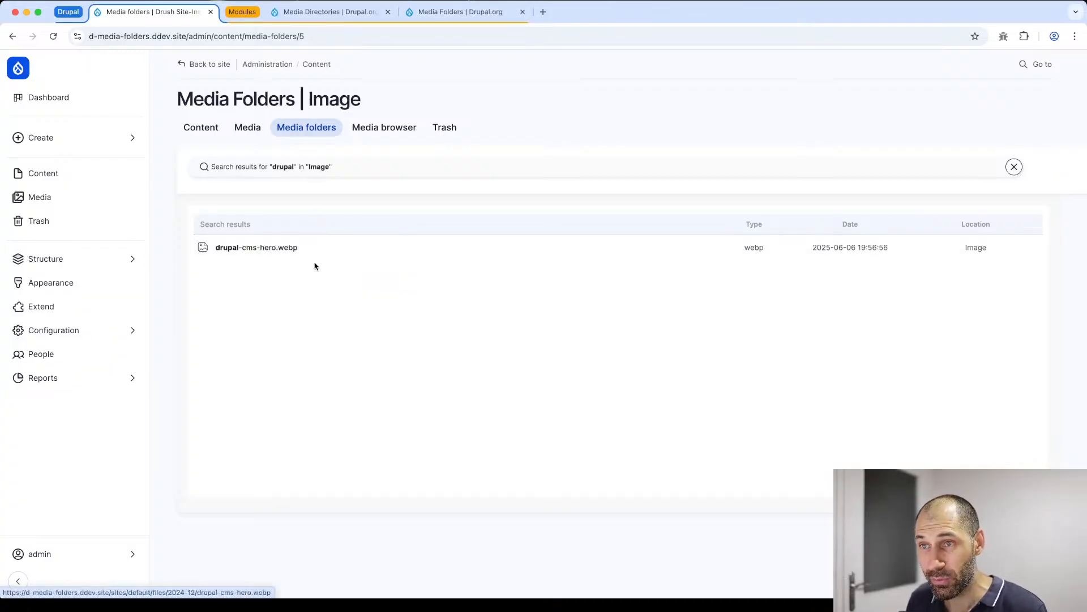
left_click(1015, 167)
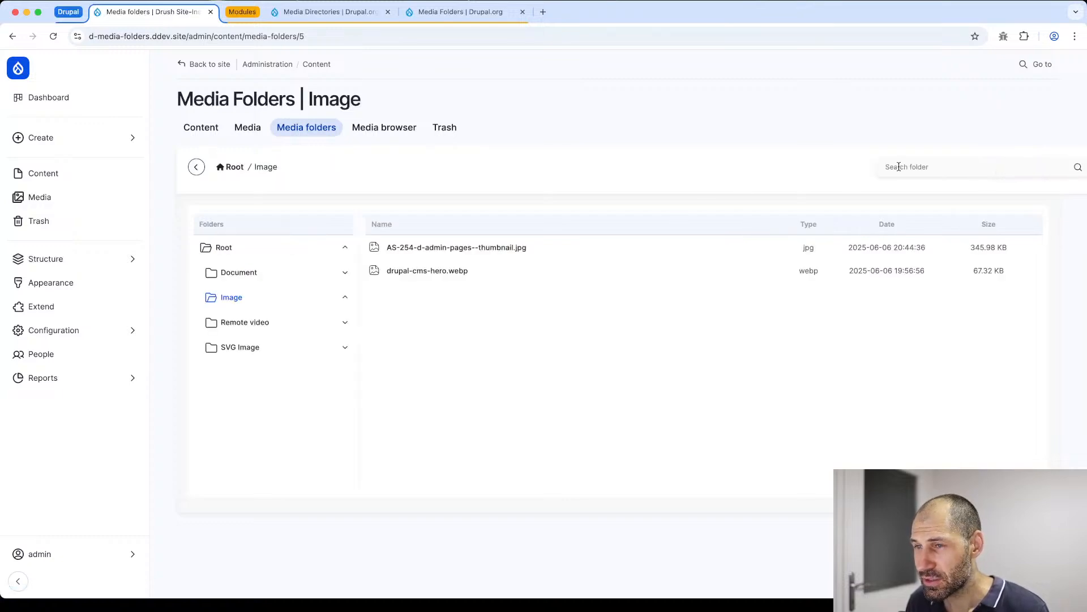
- Browse the Document and Image folders, return to Root, run a full search there for "admin" and close the results
left_click(232, 275)
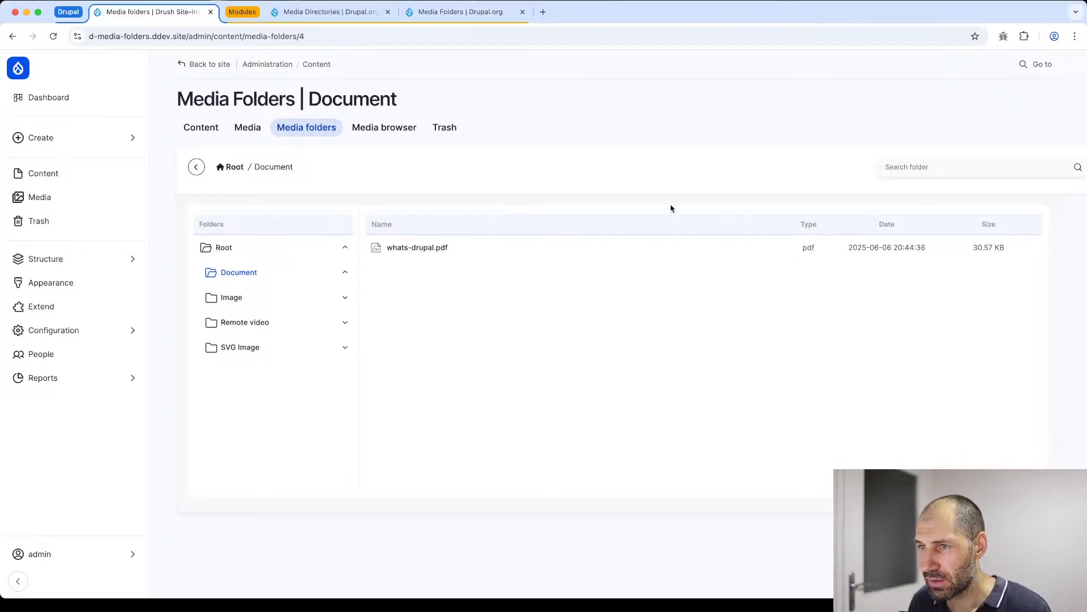
left_click(253, 311)
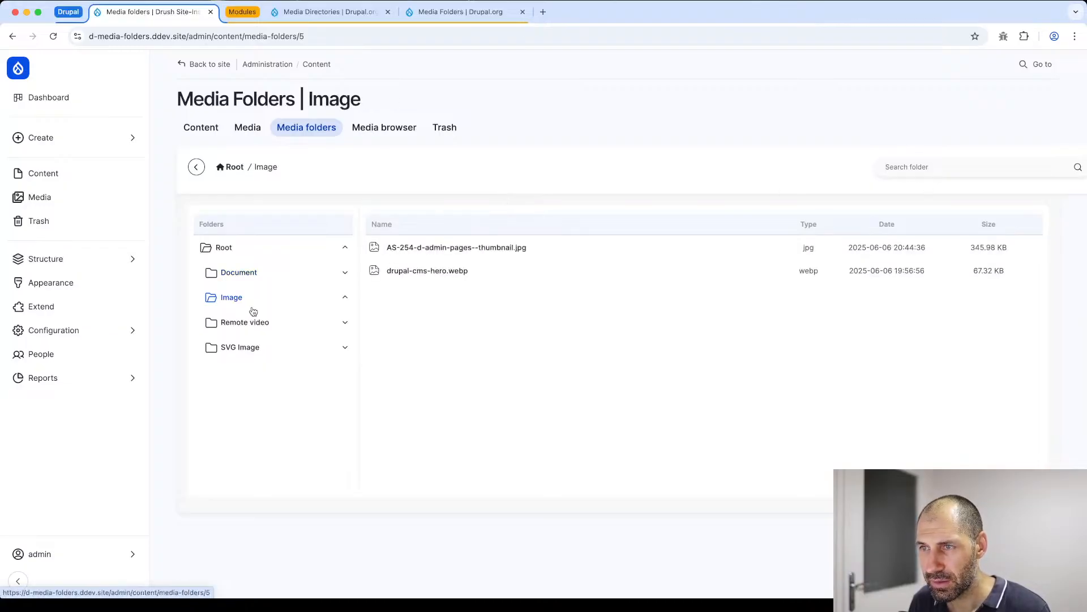
left_click(243, 248)
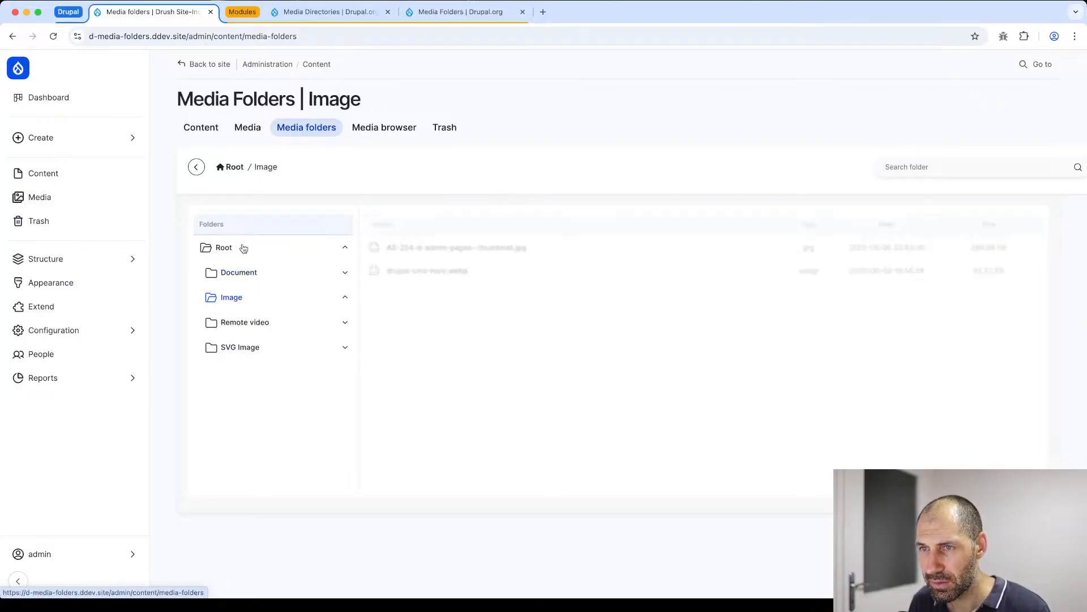
left_click(959, 167)
type("admin")
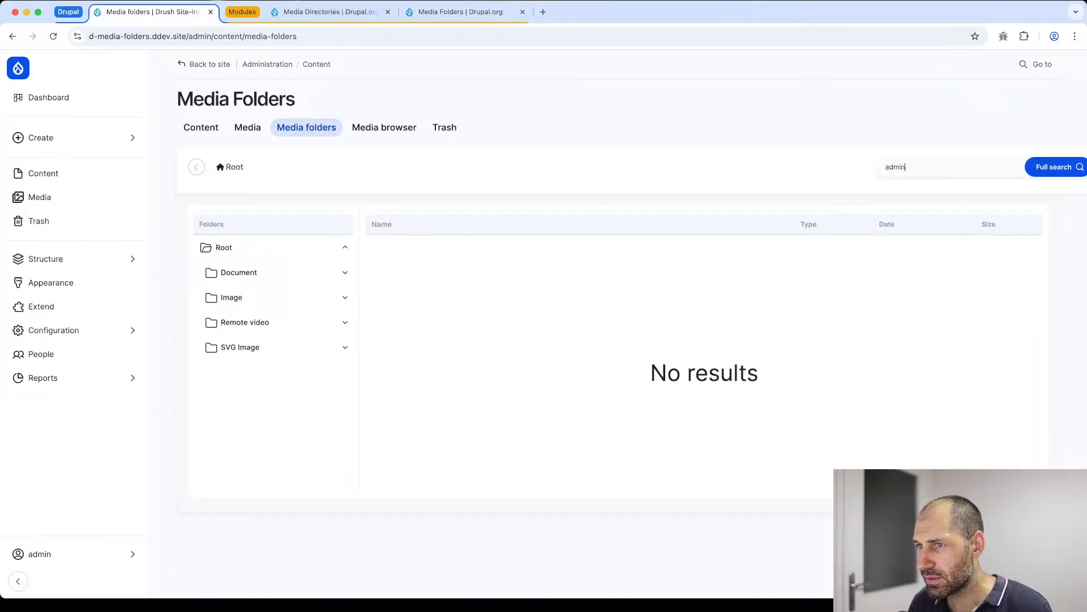
left_click(1047, 168)
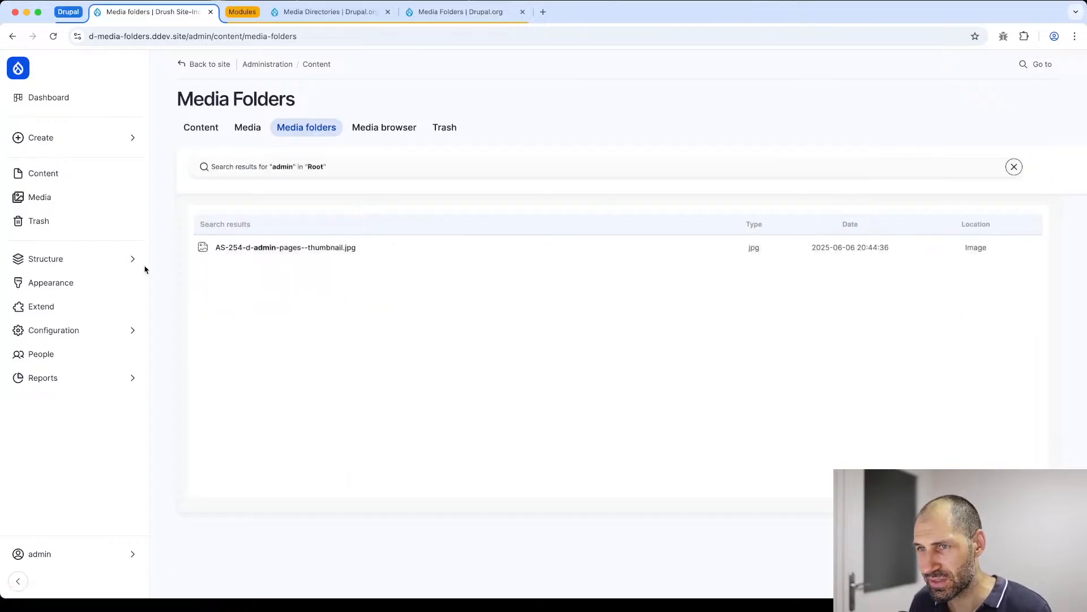
left_click(1013, 166)
- Open the Image folder, try the grid view, return to the list view and inspect the sort options
scroll(996, 165, "right", 5)
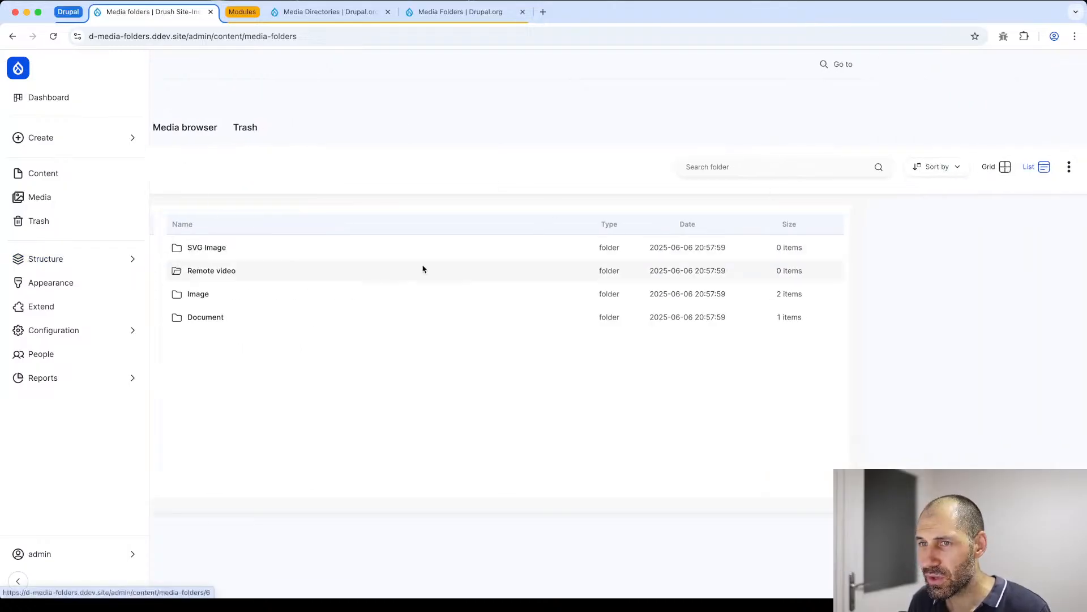
double_click(342, 291)
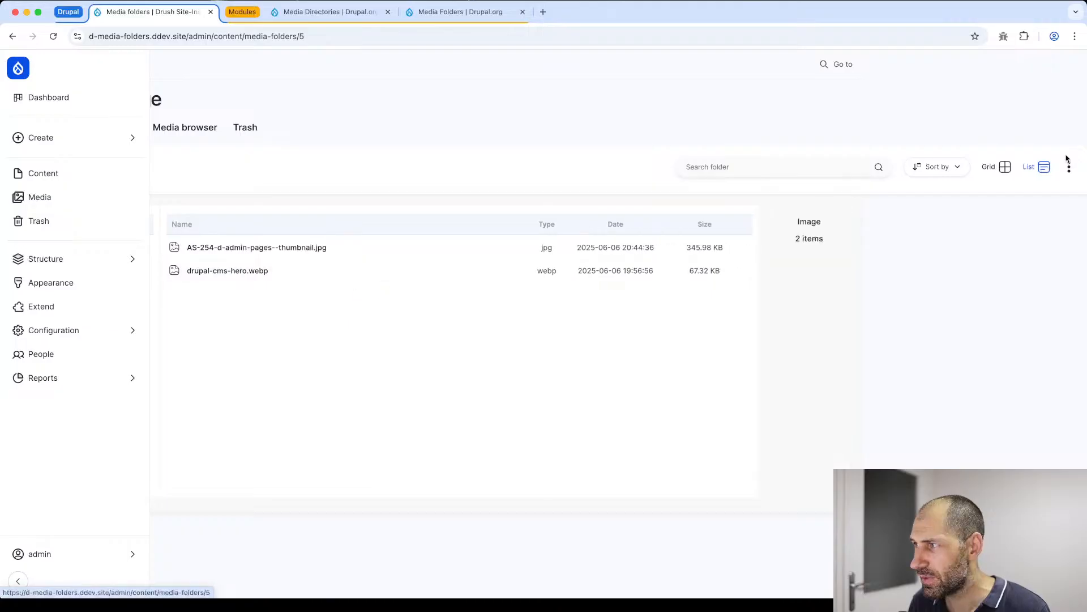
left_click(1005, 167)
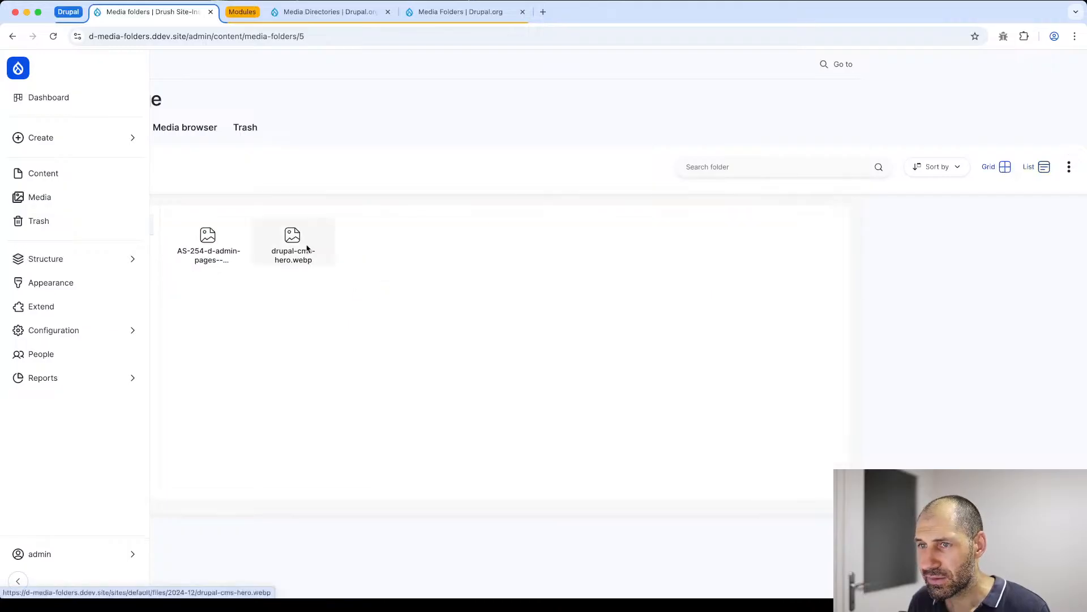
left_click(1043, 166)
left_click(936, 169)
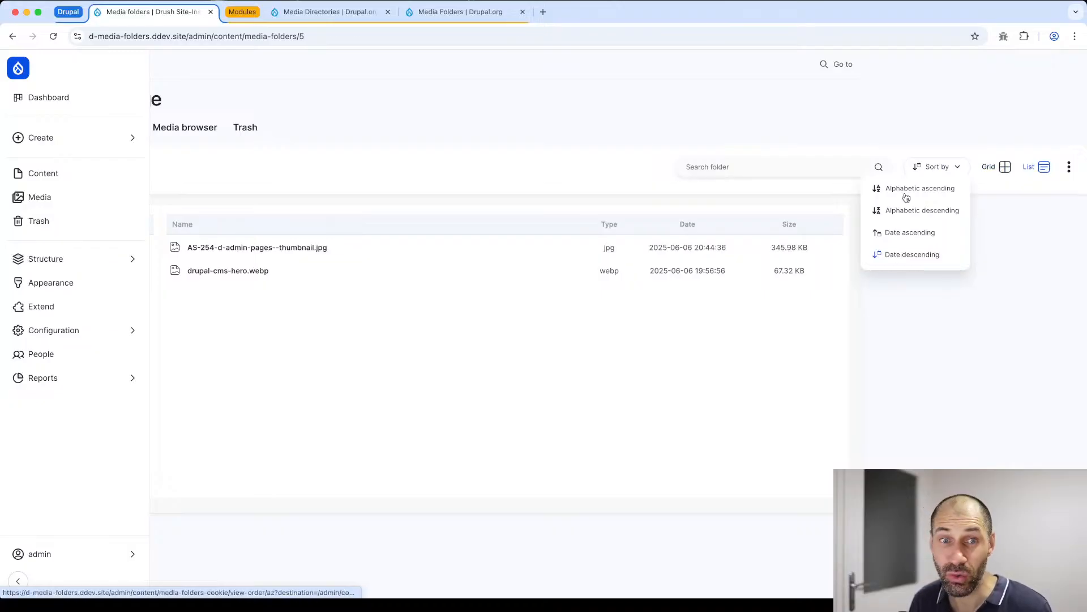
- Try moving the Remote video term in the Manage folders dialog, discard the unsaved change and recheck the term order
left_click(1068, 166)
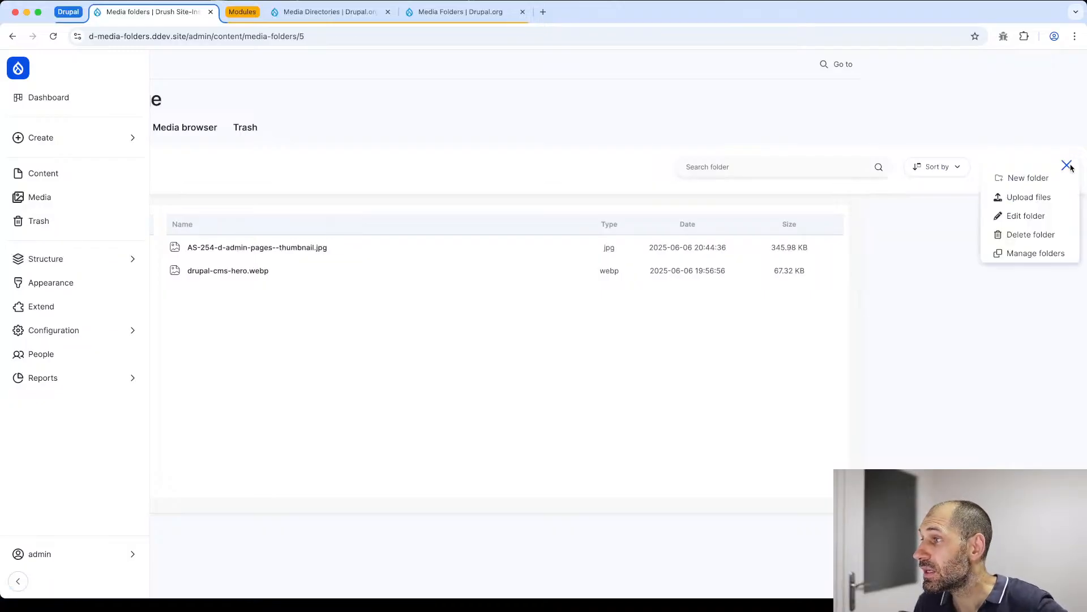
left_click(1023, 256)
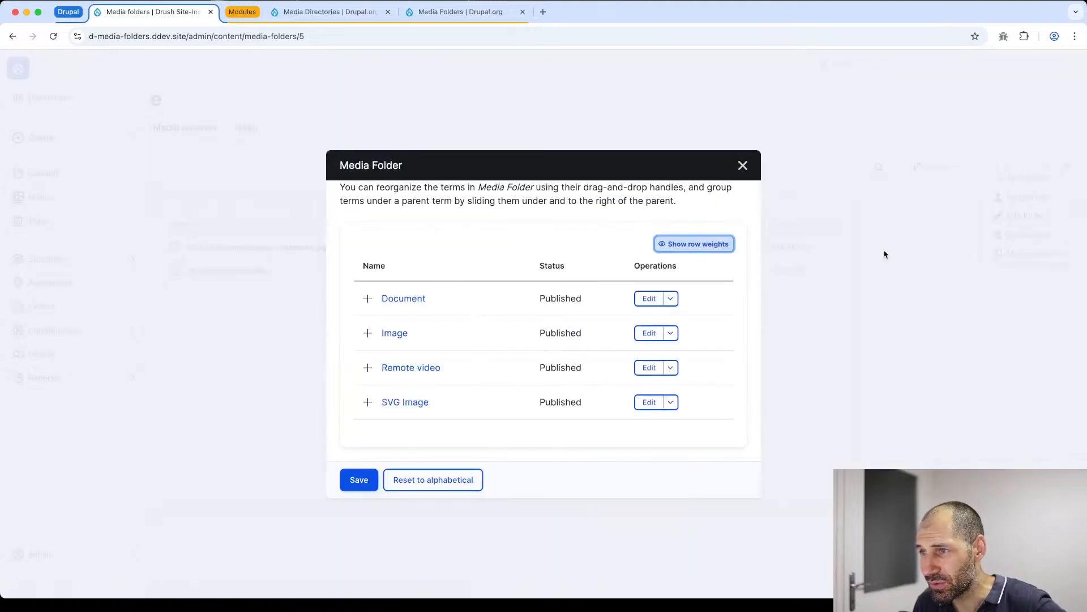
left_click_drag(368, 367, 342, 369)
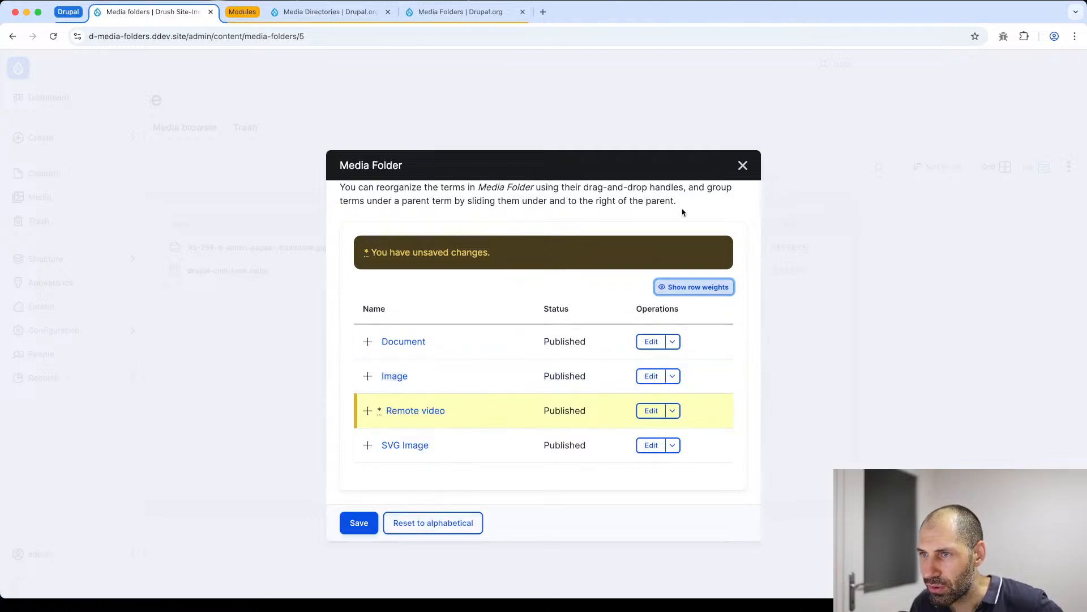
left_click(751, 166)
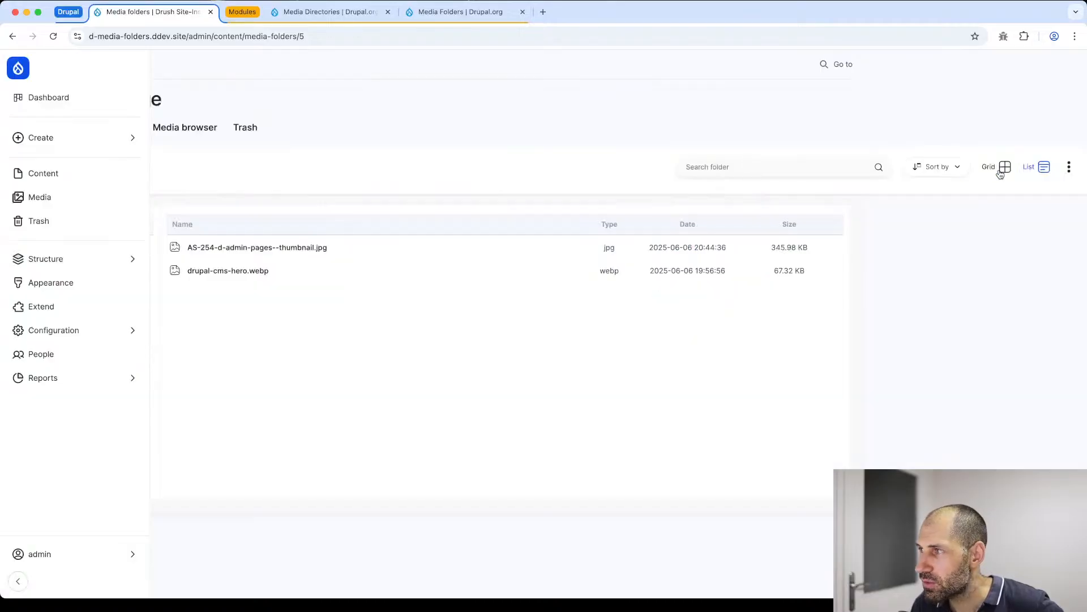
left_click(1069, 166)
left_click(1058, 253)
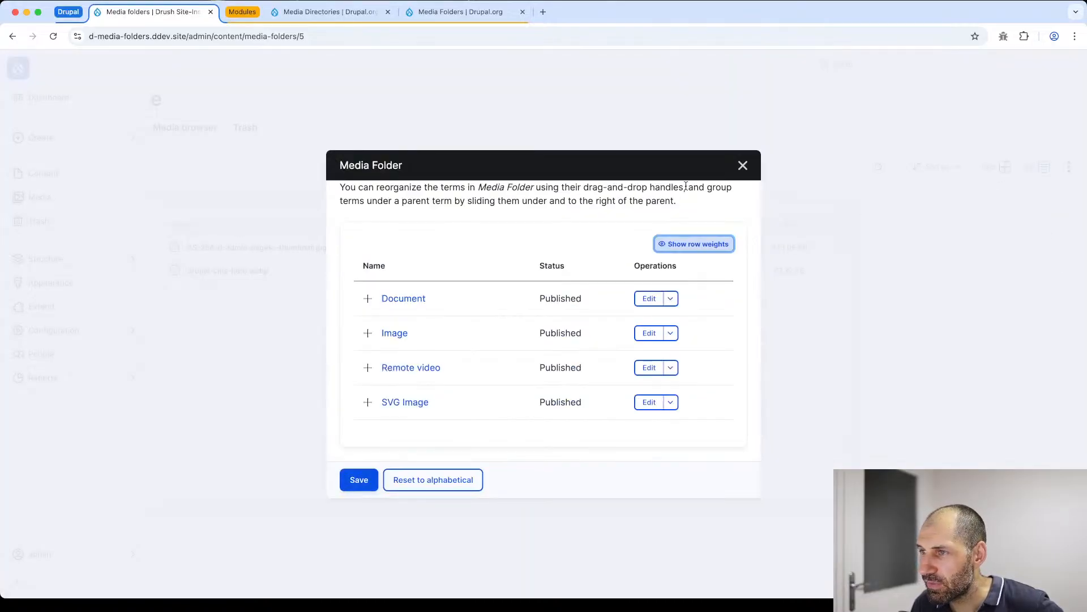
left_click(742, 166)
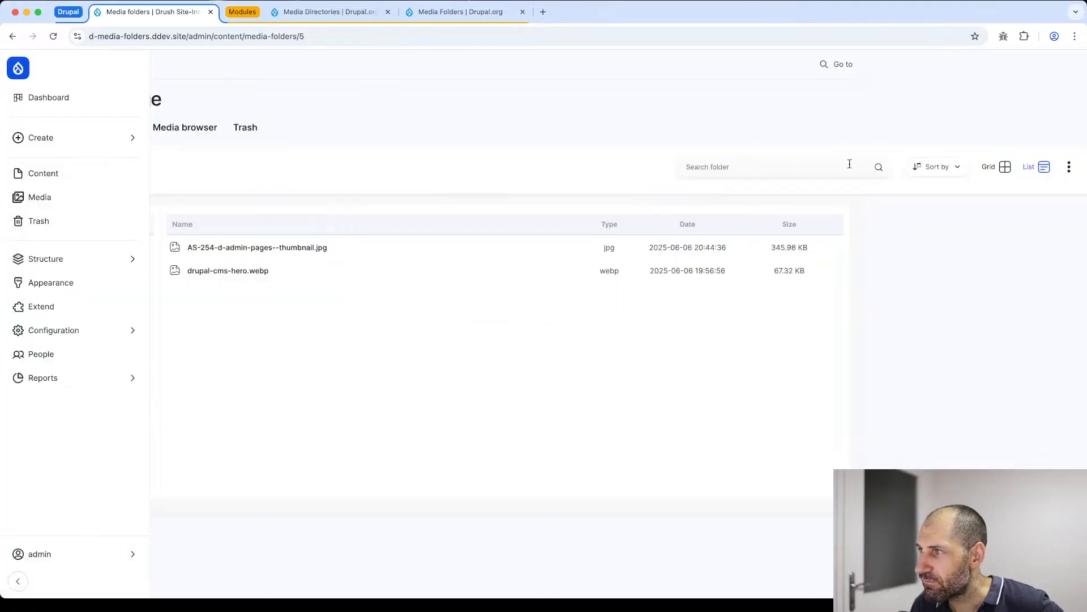
- Create a new folder named Thumbnails inside the Image folder
left_click(1068, 167)
left_click(1044, 177)
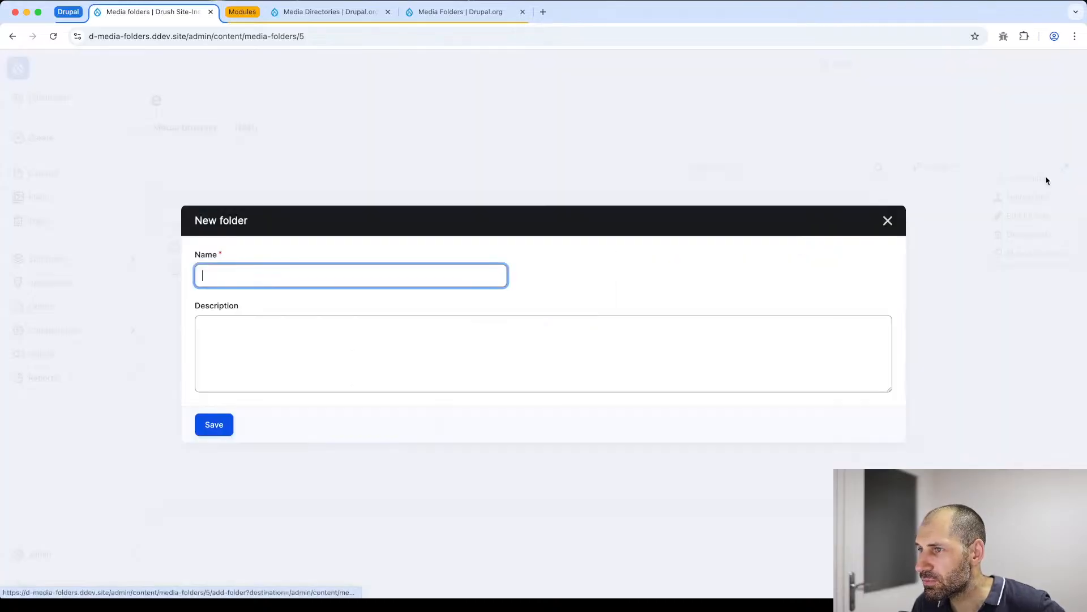
type("Thumbnails")
left_click(214, 424)
- Browse the Thumbnails, Image and Document folders in the folder tree and return to Thumbnails
left_click(245, 387)
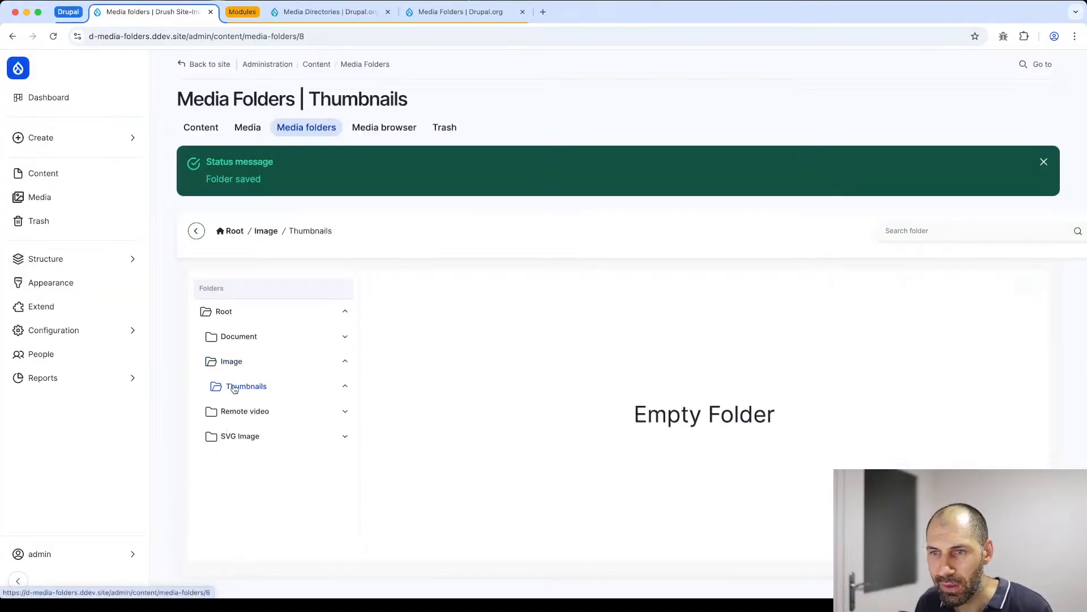
left_click(210, 362)
left_click(210, 337)
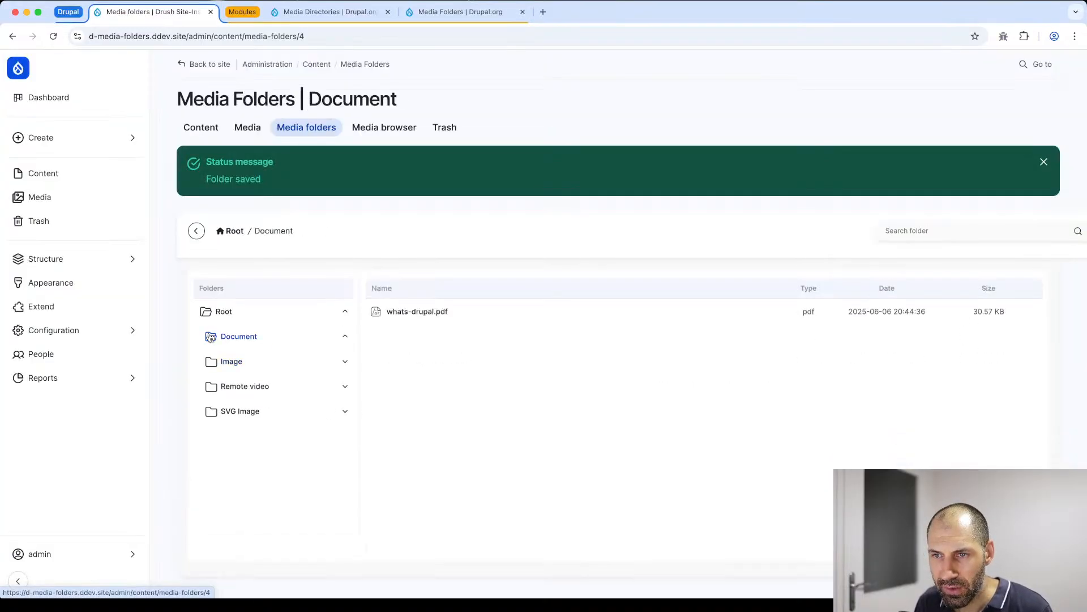
left_click(230, 362)
left_click(220, 391)
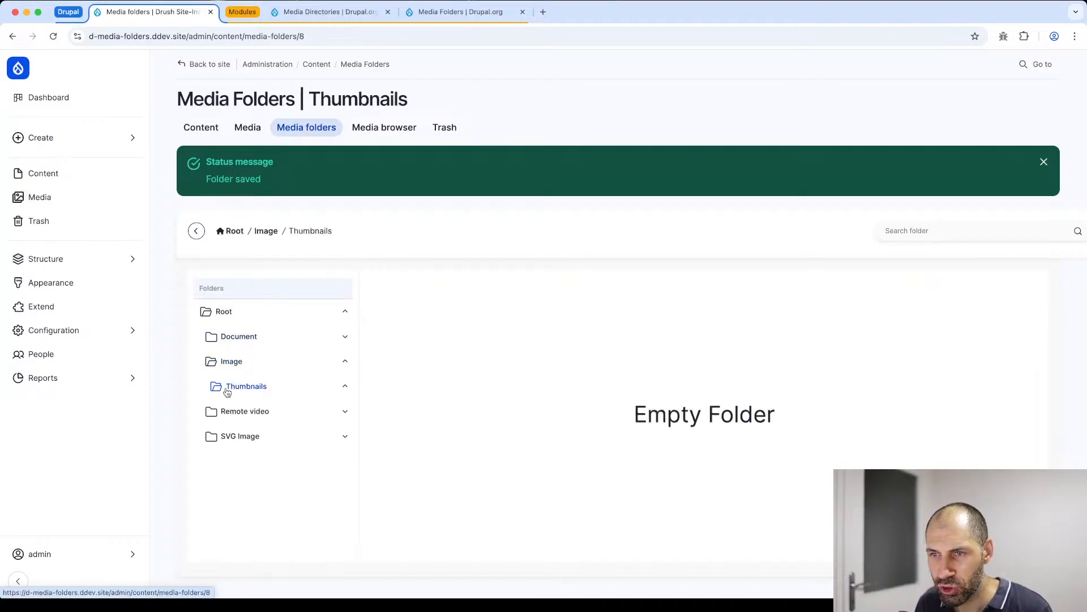
- Open the Manage folders dialog to examine how Thumbnails is nested in the term hierarchy, and close it
scroll(476, 374, "right", 5)
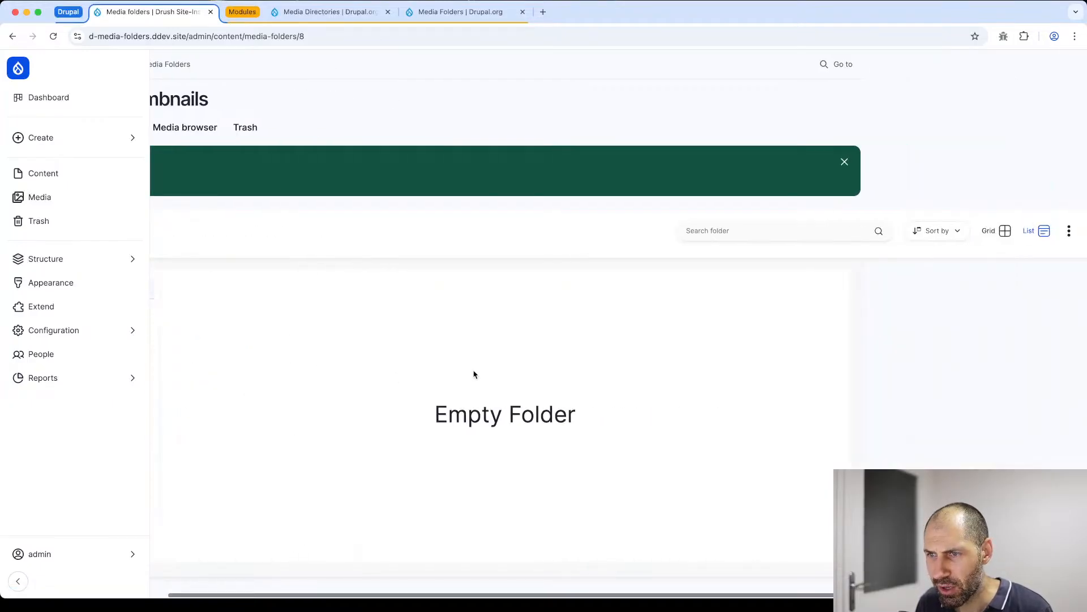
left_click(1069, 230)
left_click(1038, 318)
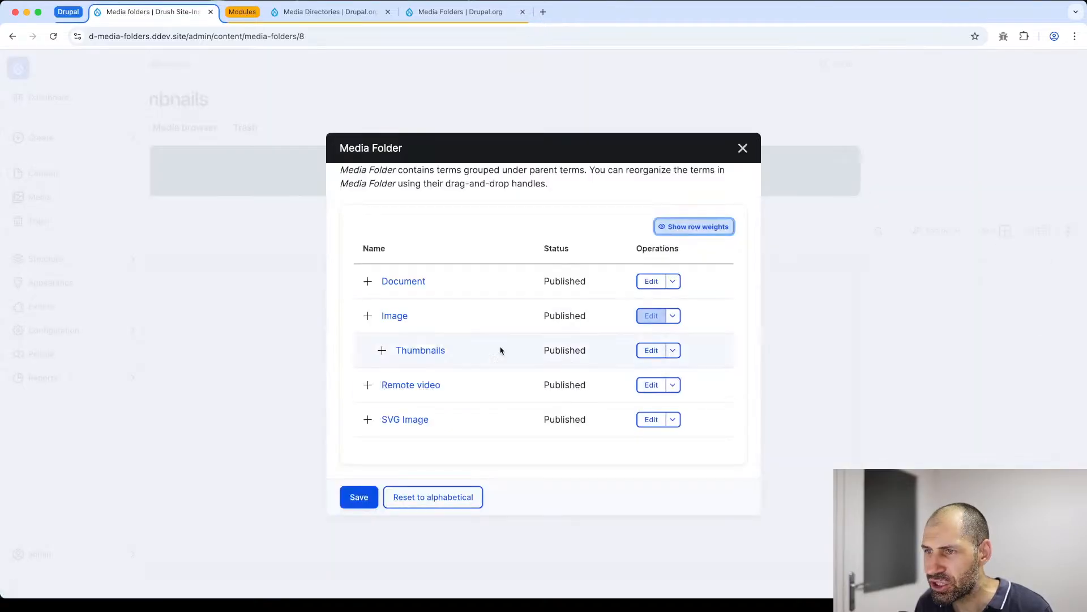
left_click(743, 148)
- Start a file upload into Thumbnails and add the AS-249, AS-250 and AS-252 JPG images from the test-files folder
left_click(1067, 230)
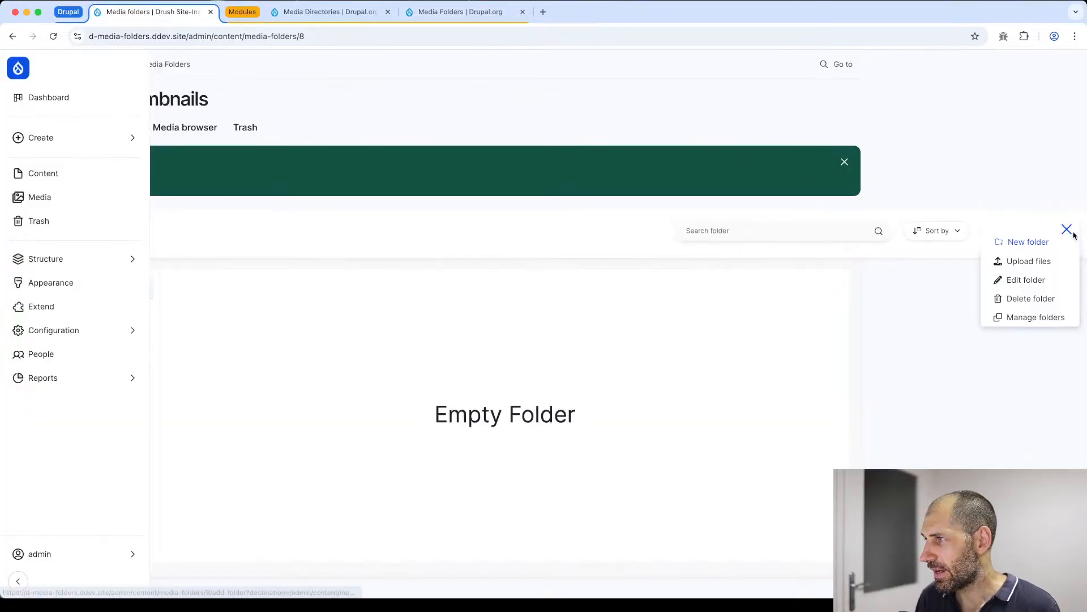
left_click(1038, 262)
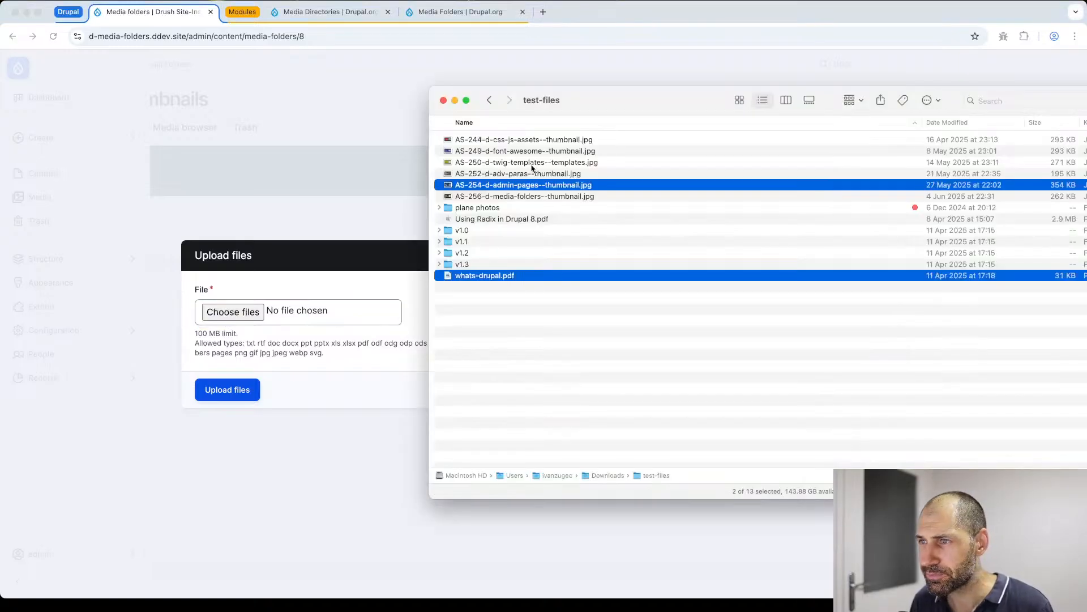
left_click(538, 175)
left_click(536, 162, "super")
left_click(534, 152, "super")
left_click_drag(530, 153, 242, 311)
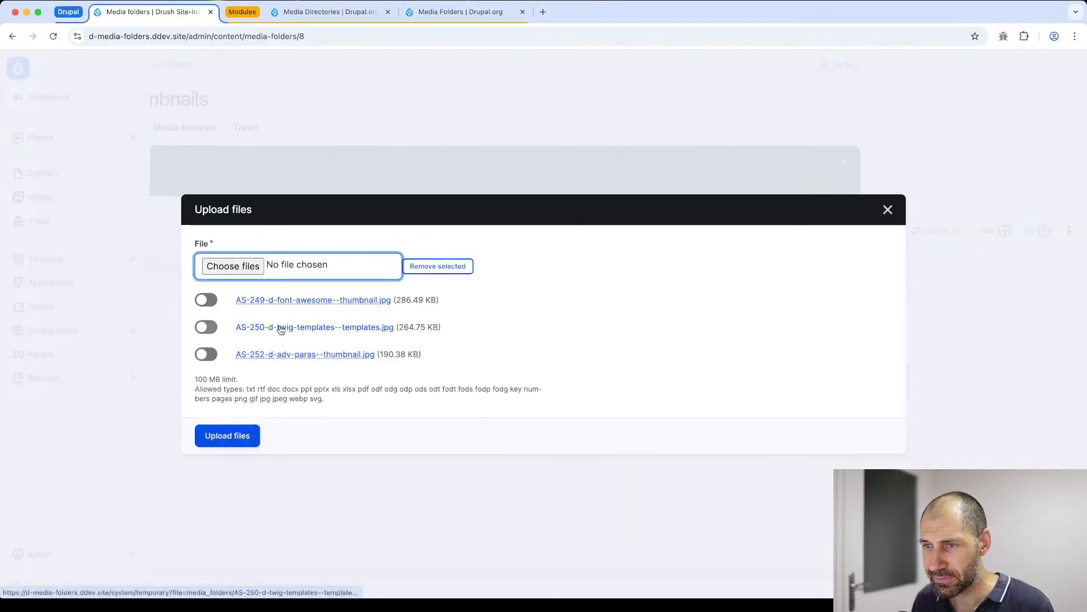
- Add Using Radix in Drupal 8.pdf from the test-files folder to the upload and upload all the files
key("super+Tab")
left_click(496, 221)
left_click_drag(504, 222, 270, 269)
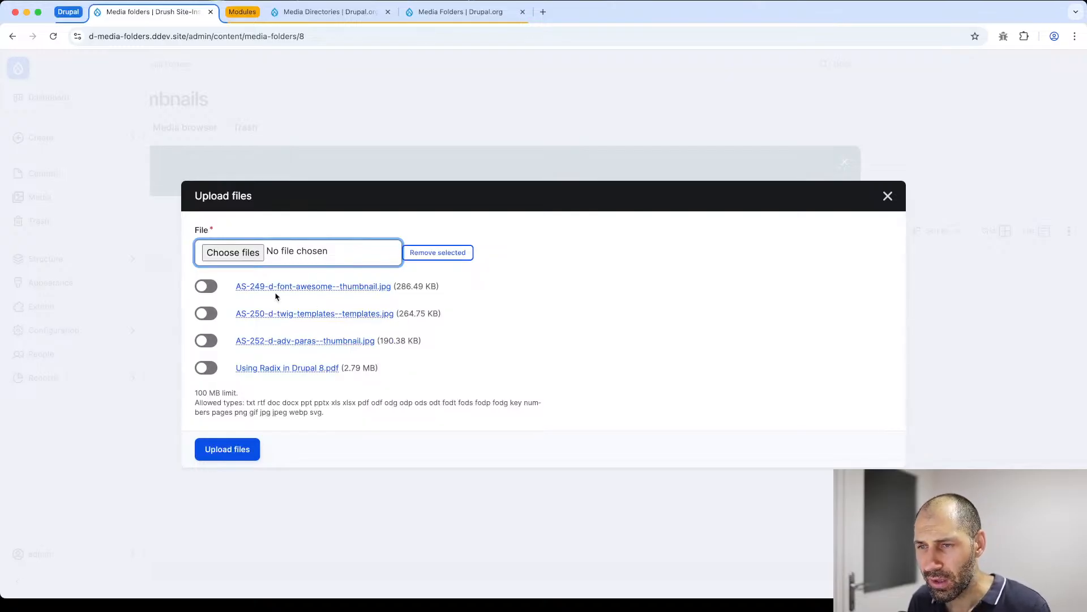
left_click(219, 459)
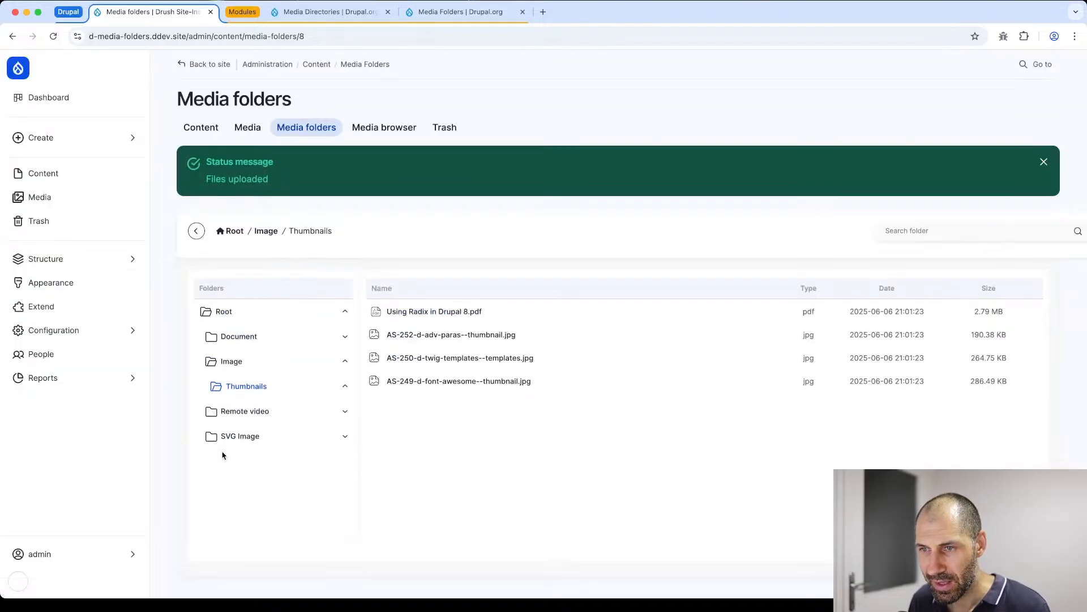
- Move Using Radix in Drupal 8.pdf from the Thumbnails folder to the Document folder
left_click(437, 313)
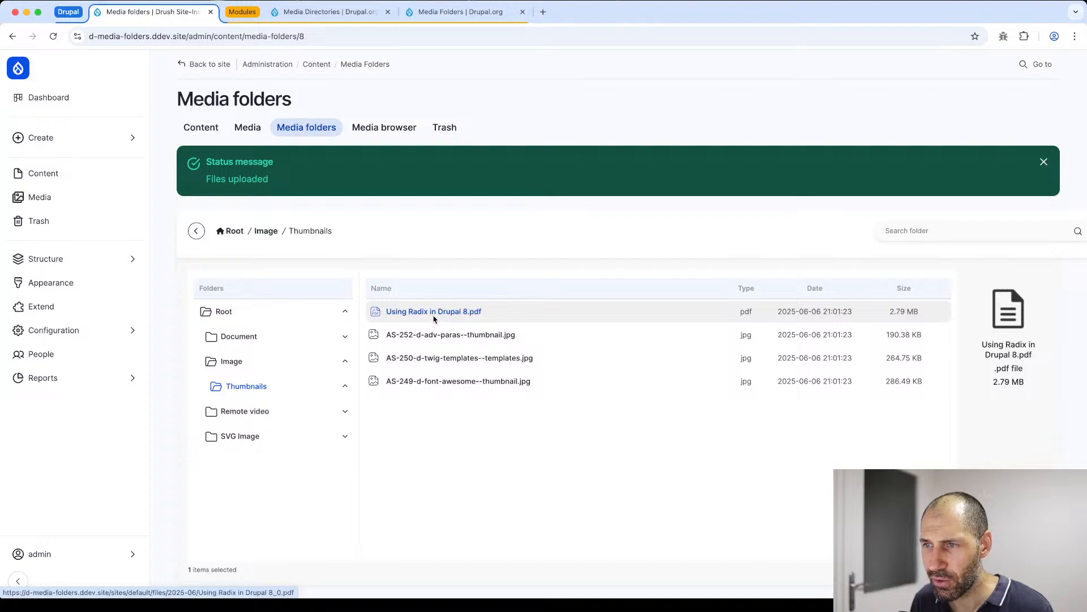
left_click_drag(459, 316, 275, 340)
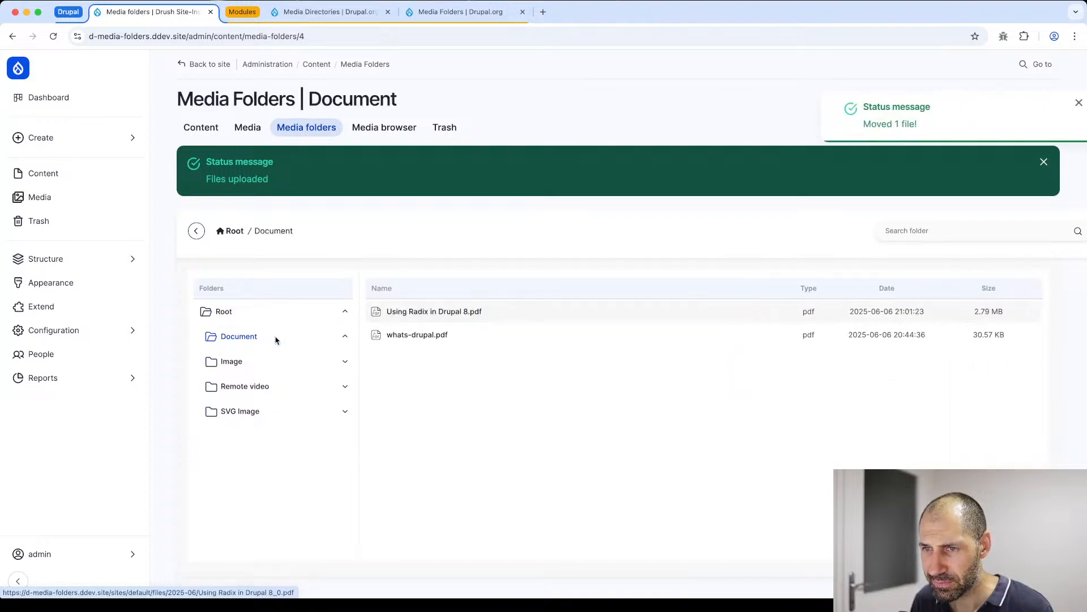
- Open the edit form of Using Radix in Drupal 8.pdf to examine its directory and folder assignment, and close it
right_click(460, 314)
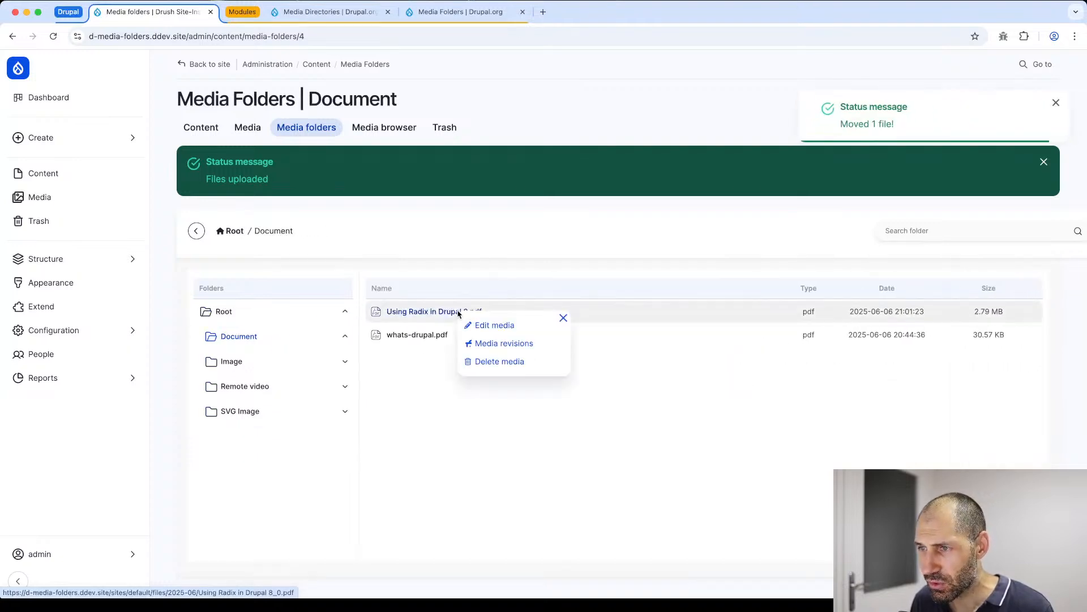
left_click(513, 326)
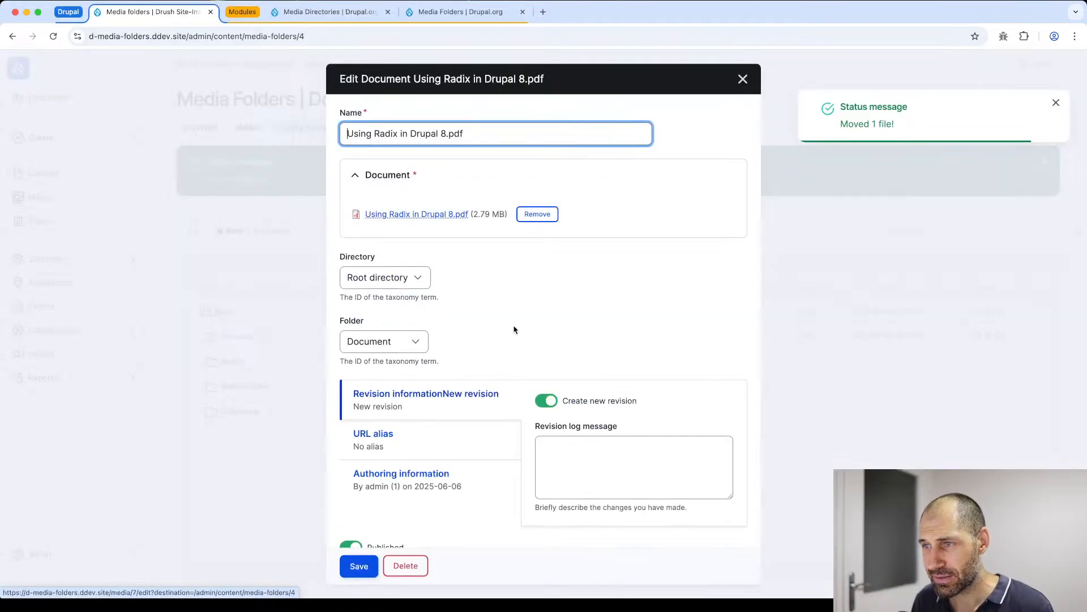
left_click(741, 81)
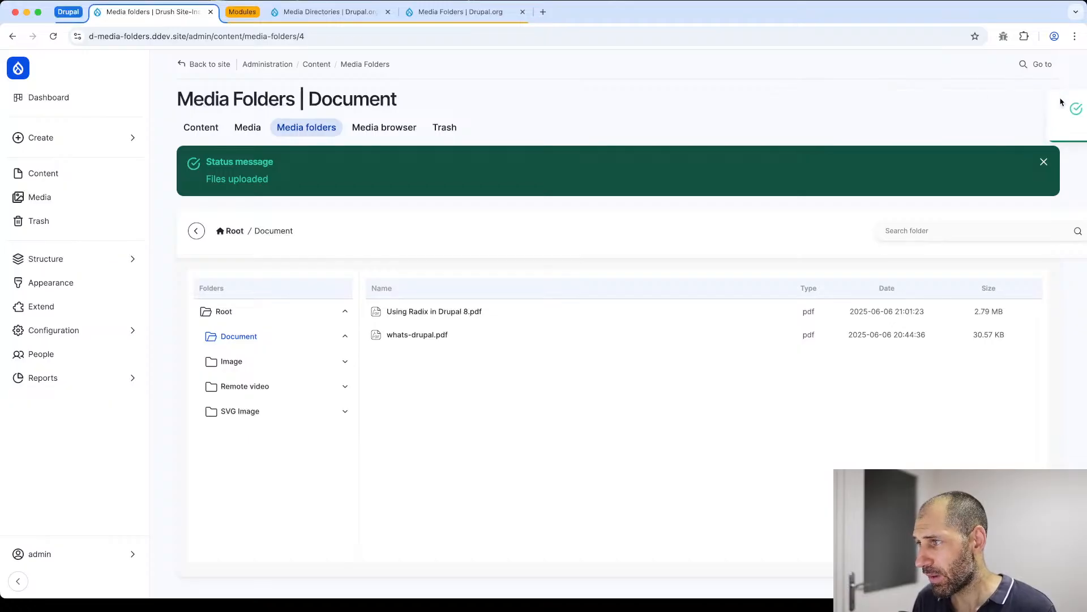
scroll(866, 203, "right", 1)
scroll(867, 203, "right", 5)
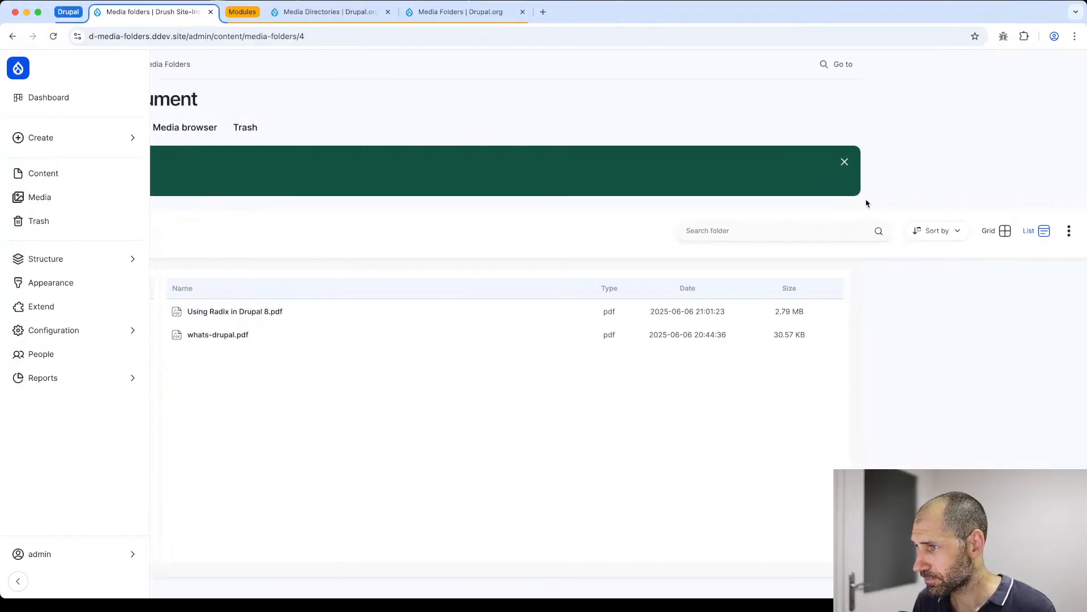
scroll(866, 201, "left", 5)
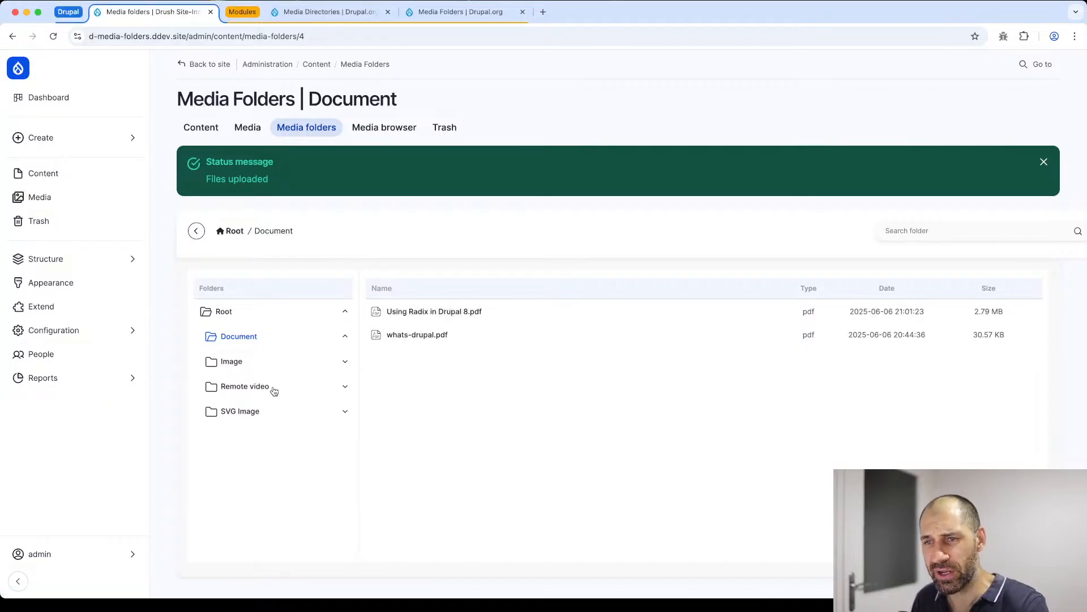
- Open the Image folder and select AS-254-d-admin-pages--thumbnail.jpg to view its preview
left_click(232, 361)
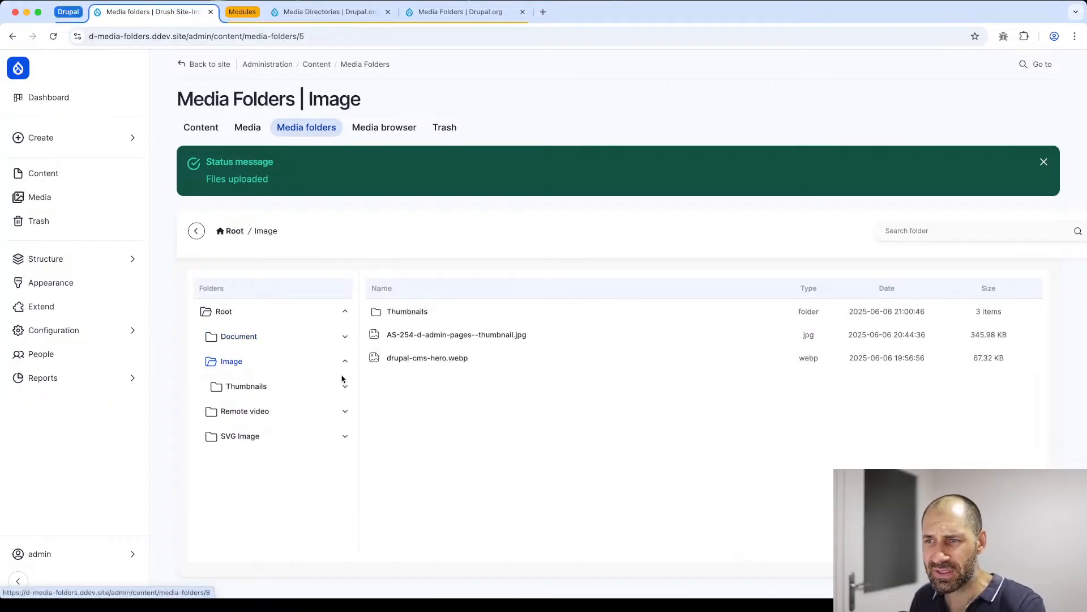
left_click(413, 336)
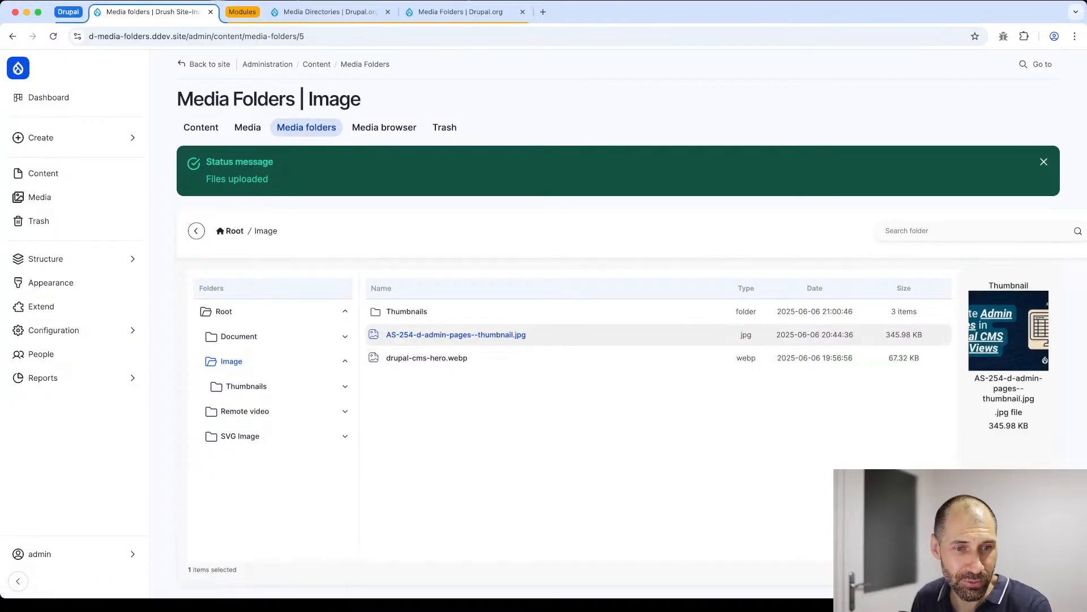
key("super+Tab")
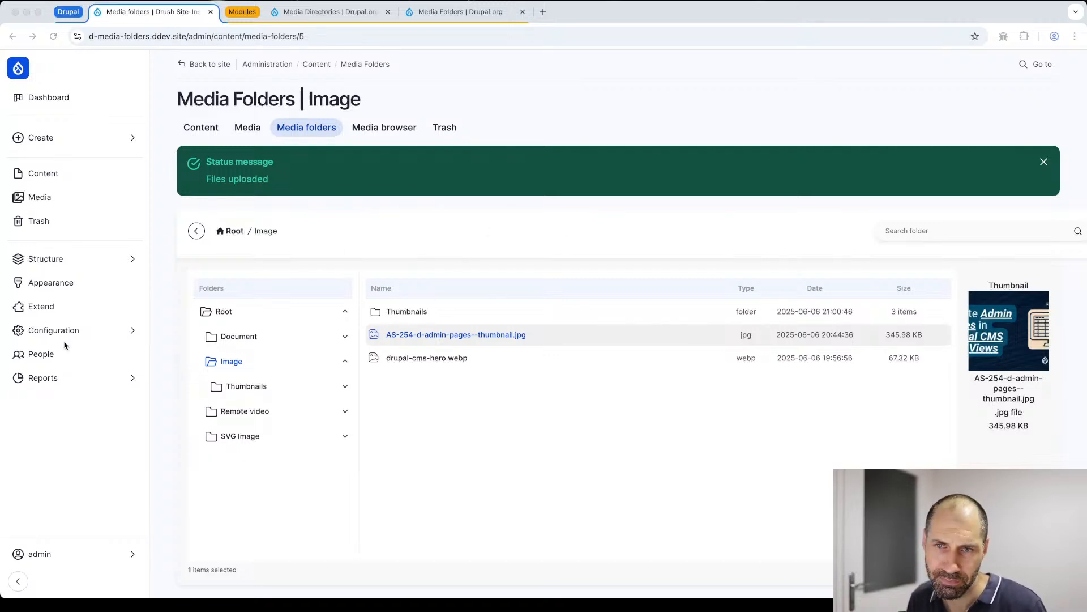
- Open the site's Configuration page in a new browser tab, find "media" on it and open the Media folders settings
left_click(77, 329)
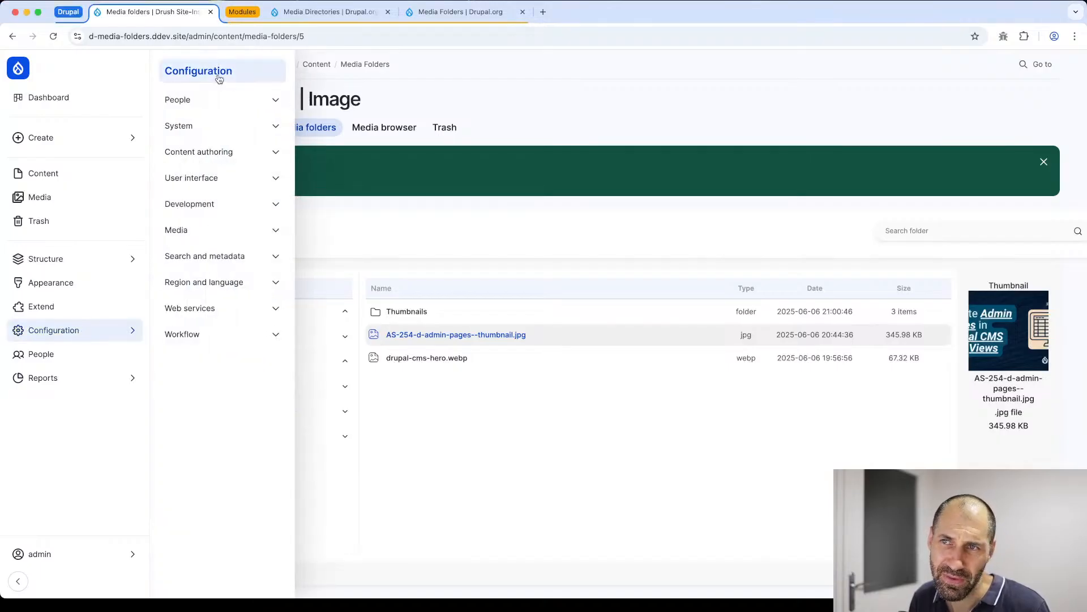
left_click(222, 71, "super")
left_click(270, 14)
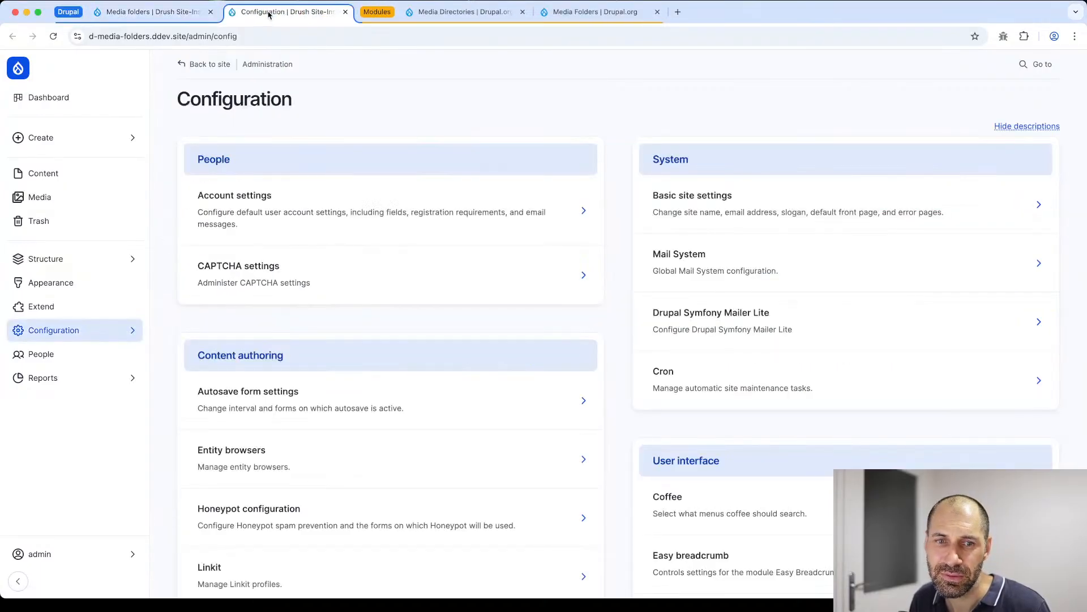
scroll(302, 380, "down", 4)
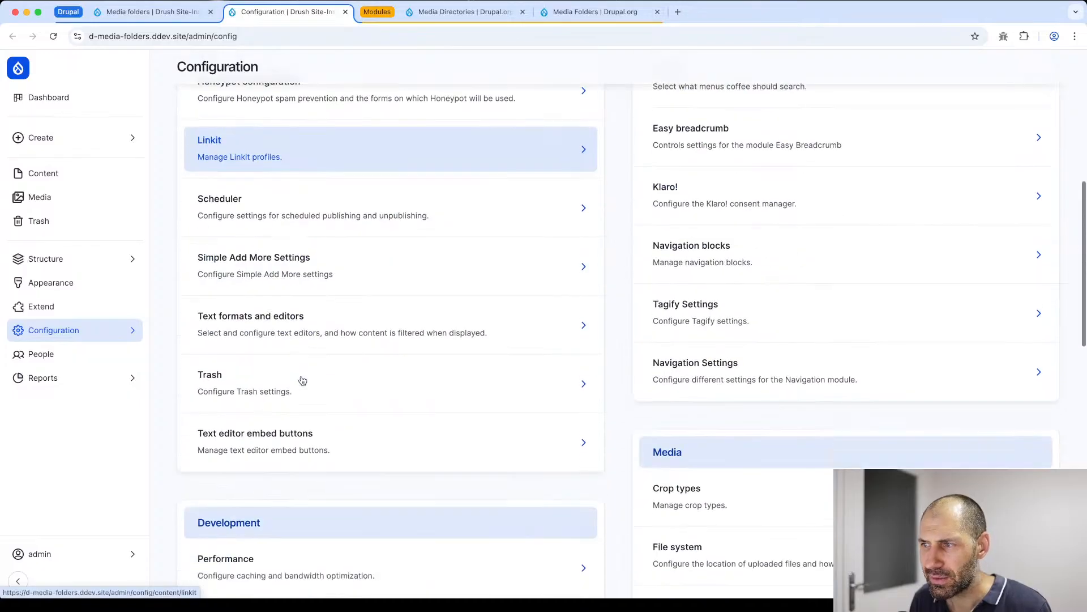
scroll(304, 376, "up", 1)
key("super+f")
type("media")
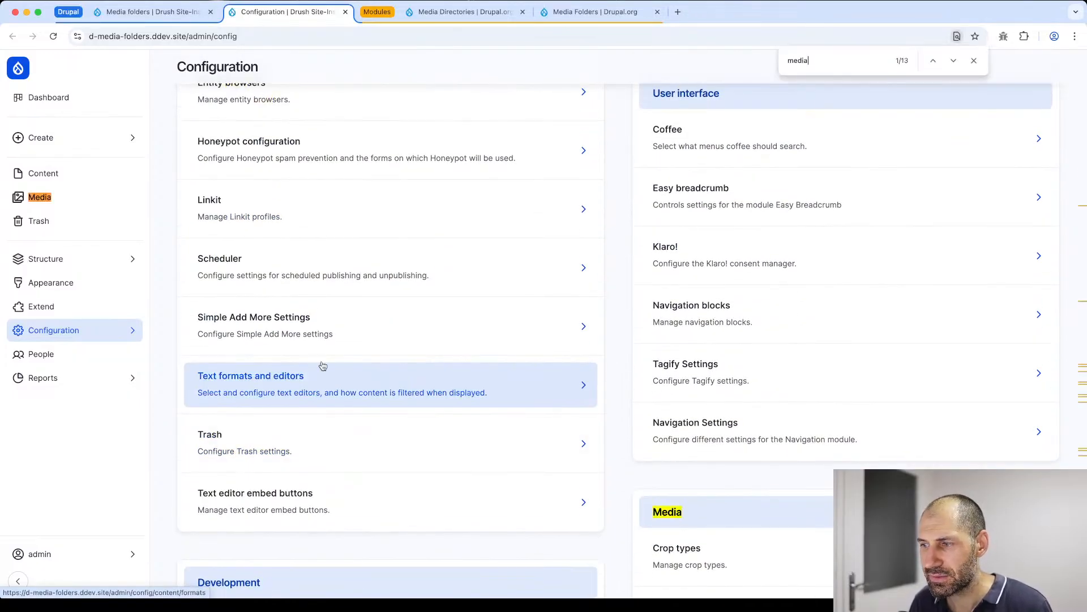
scroll(340, 371, "down", 10)
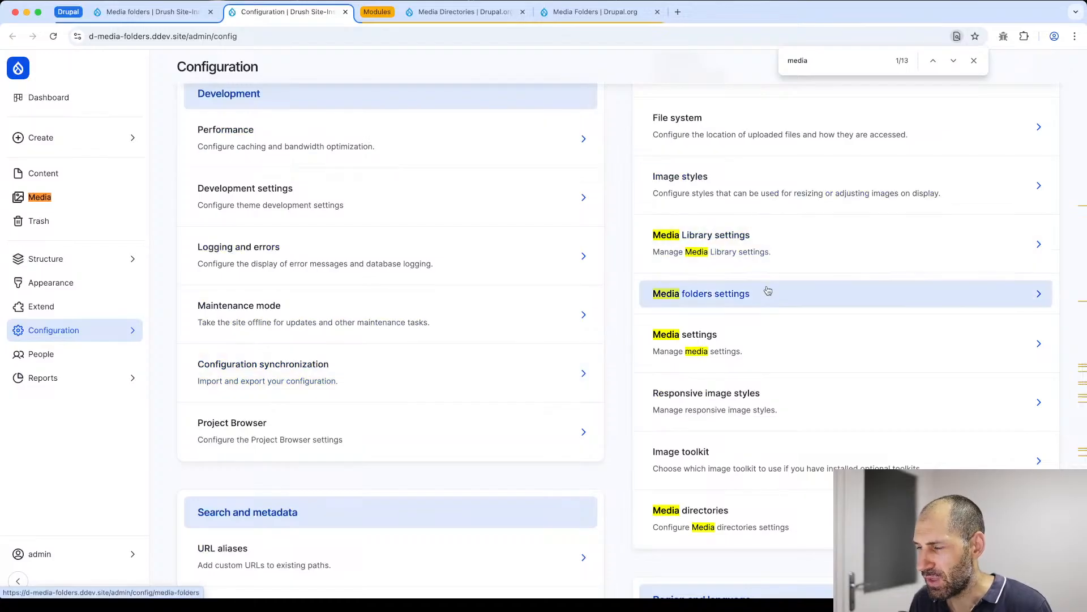
left_click(768, 291)
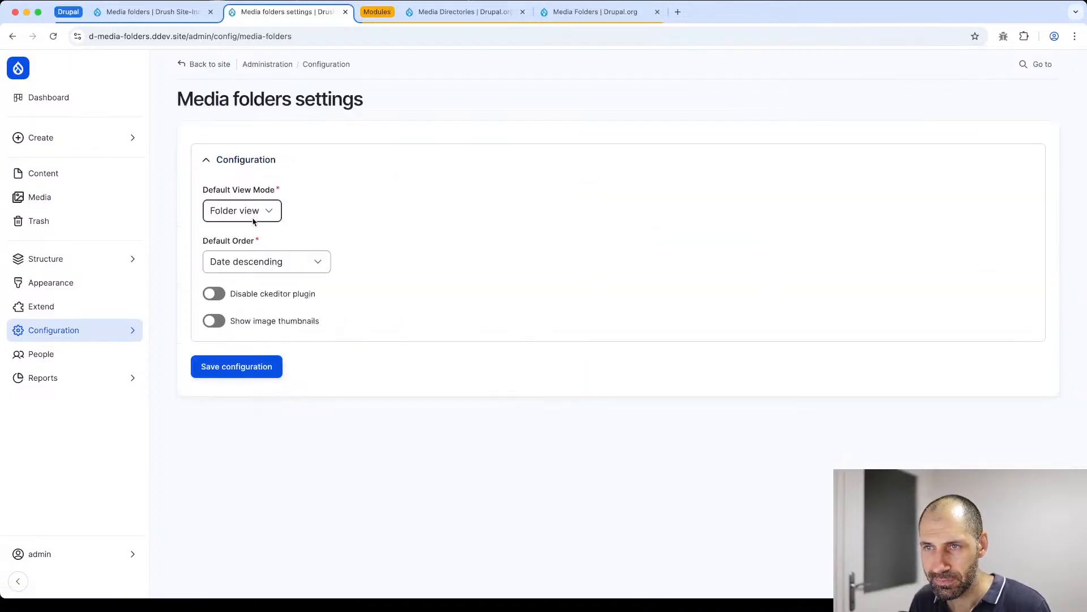
- Enable Show image thumbnails, check the default order and view mode options, and save the Media folders configuration
left_click(218, 322)
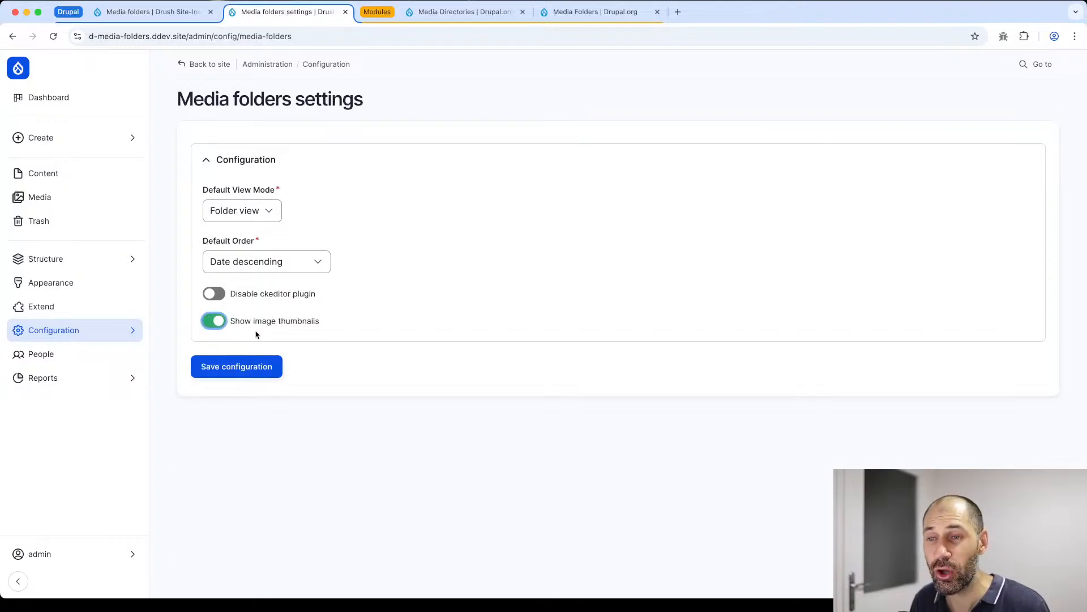
left_click(274, 262)
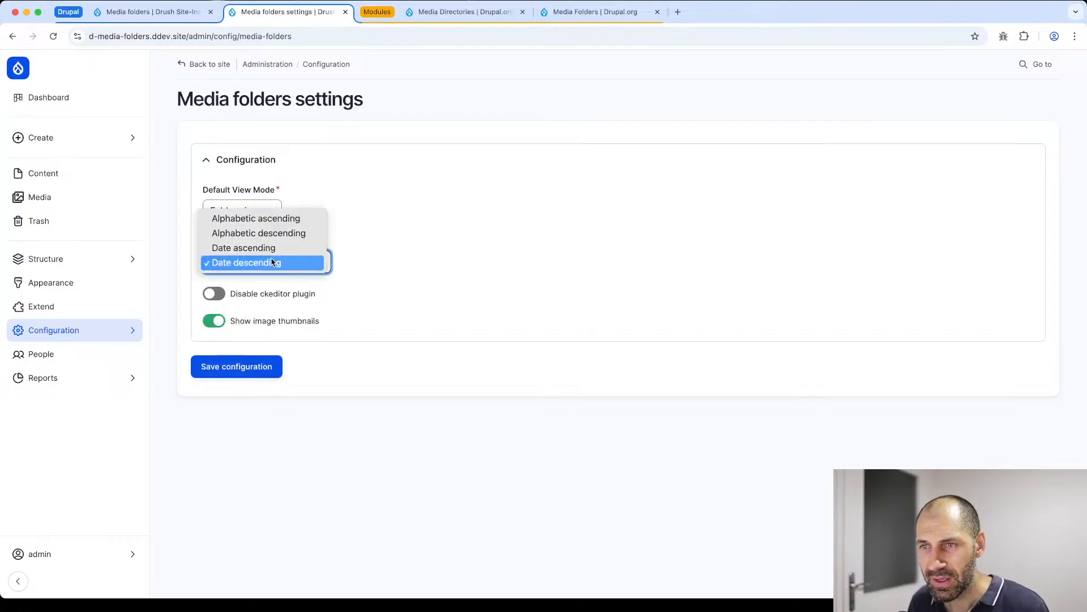
left_click(368, 250)
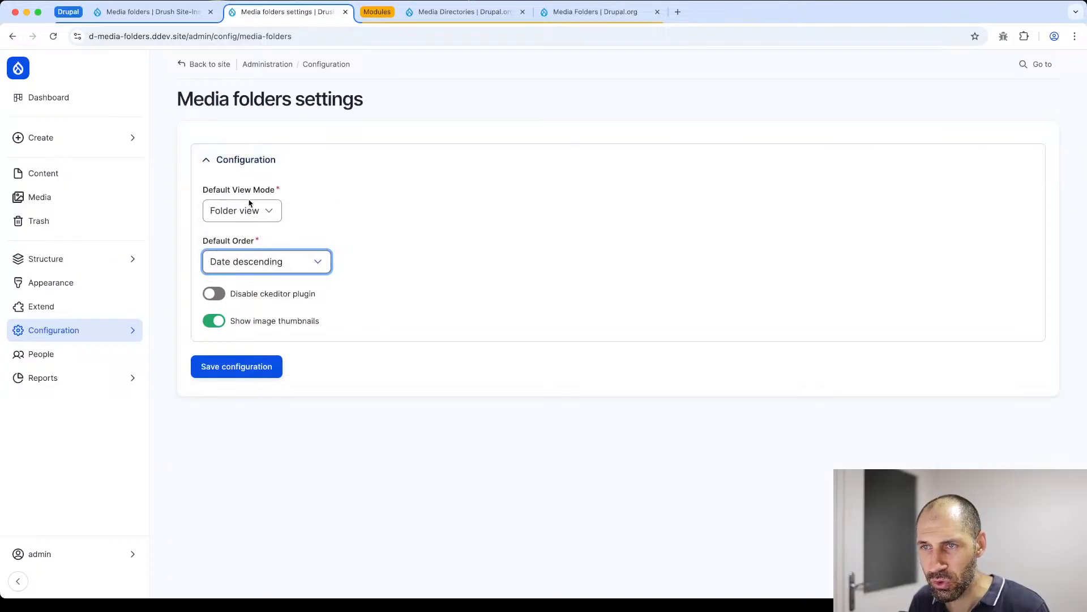
left_click(259, 215)
left_click(391, 202)
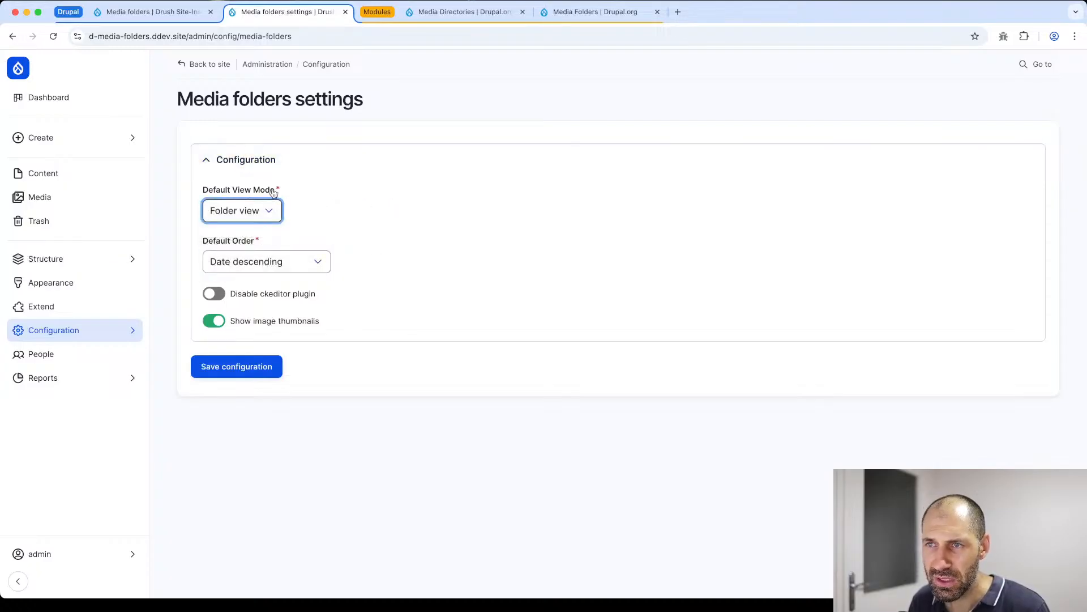
left_click(269, 368)
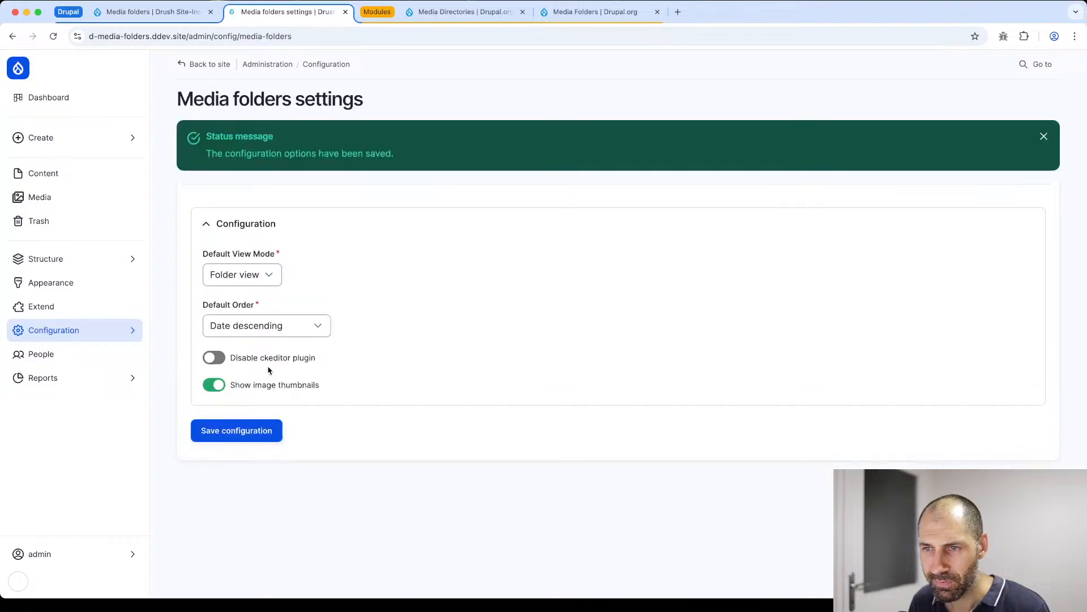
- Return to the Image folder in Media Folders and switch its file listing to grid view
left_click(167, 12)
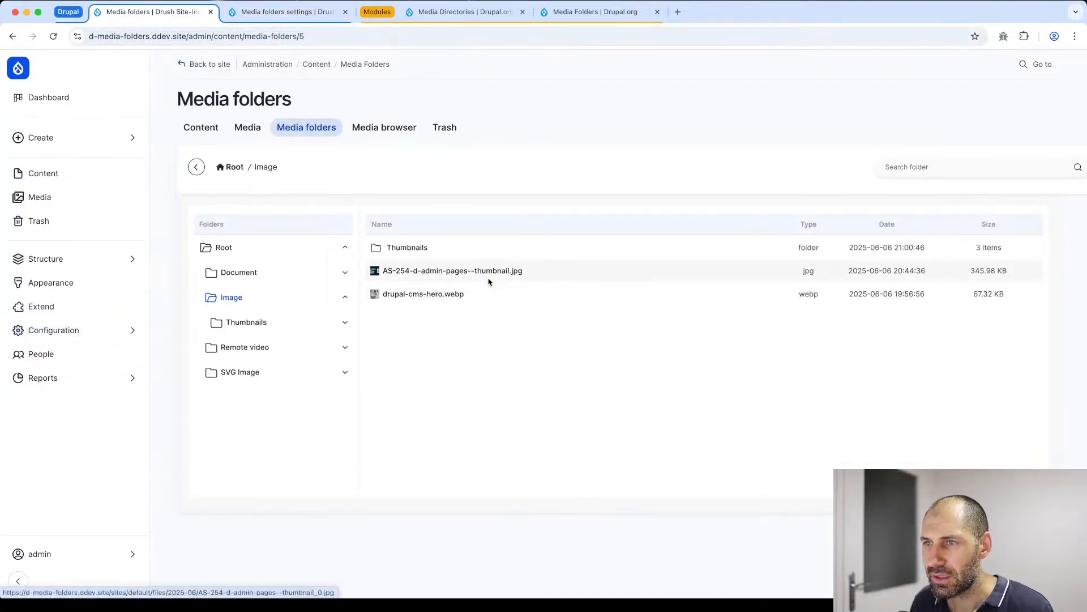
scroll(844, 237, "right", 5)
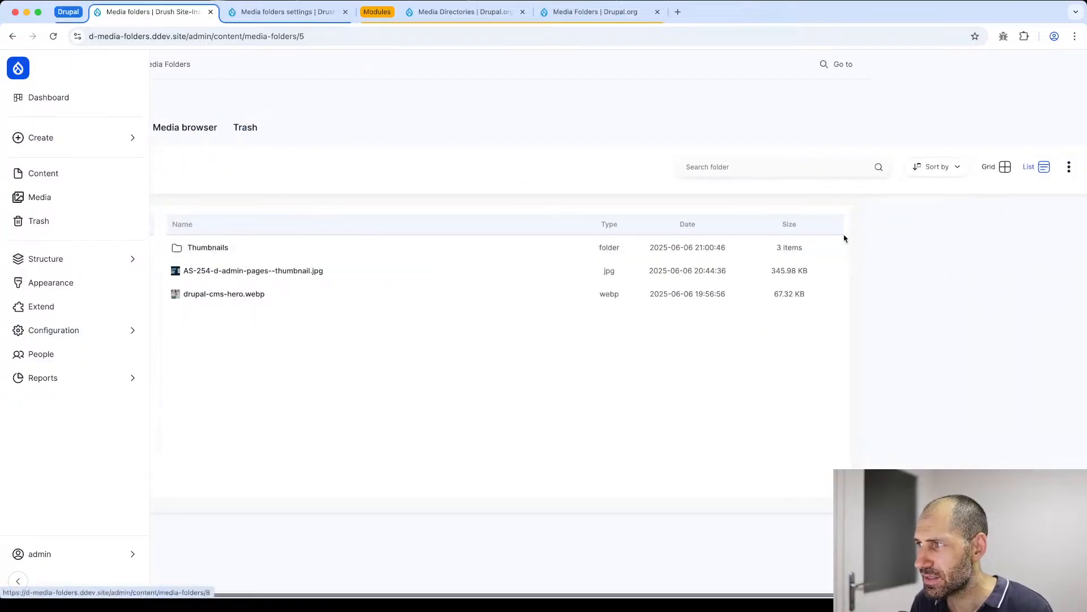
left_click(1006, 166)
scroll(397, 274, "left", 3)
scroll(397, 274, "left", 2)
left_click(604, 251)
left_click(485, 240, "super")
left_click(419, 244, "super")
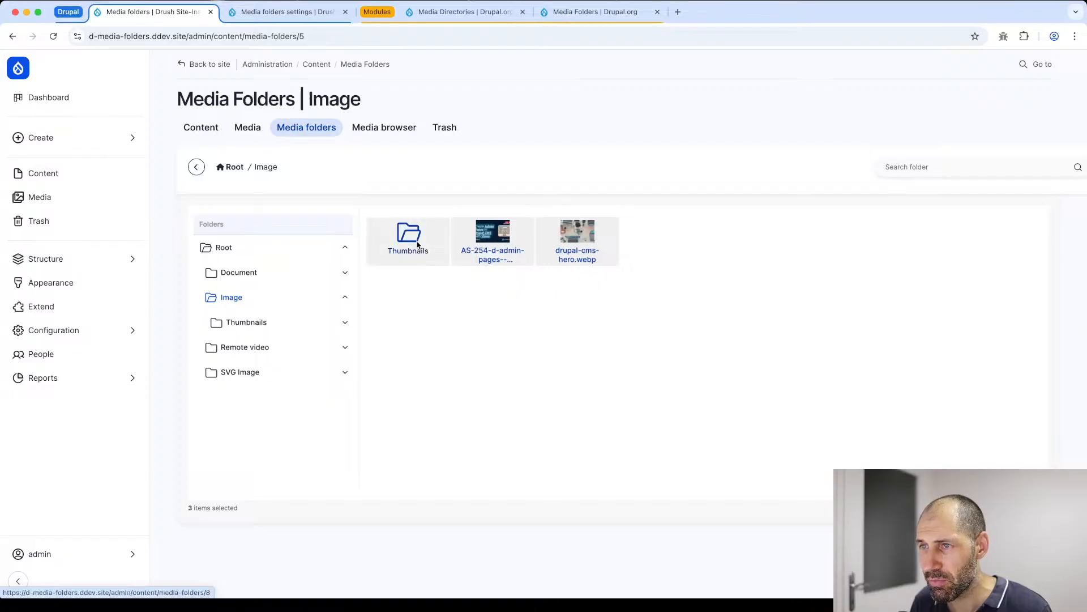
left_click(652, 264)
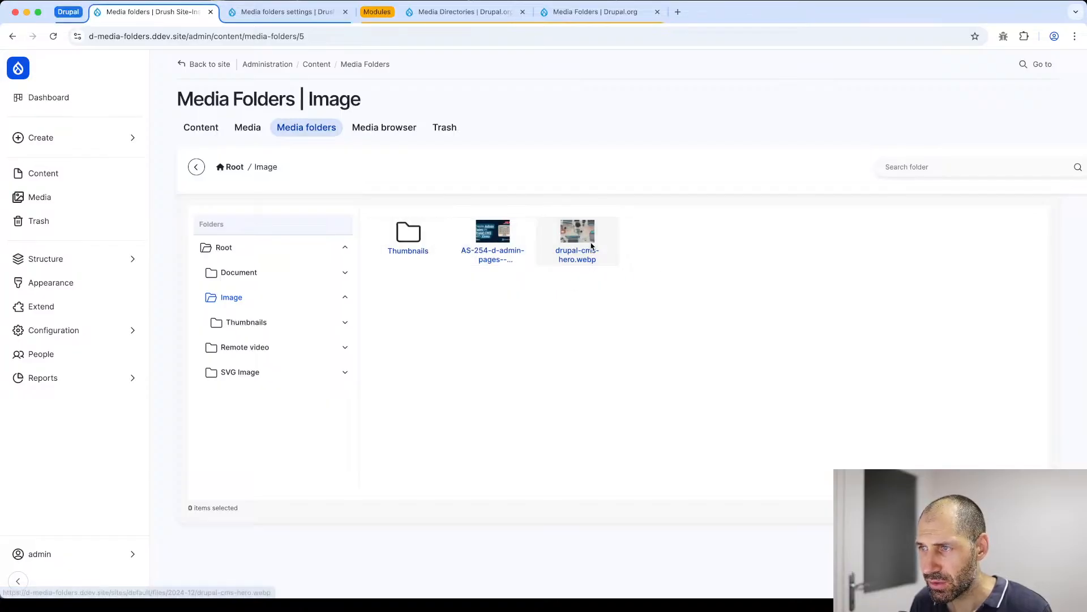
- Move the AS-254 thumbnail image and drupal-cms-hero.webp together into the Thumbnails folder, and return to the Image folder
left_click(494, 252)
left_click(545, 251, "super")
left_click_drag(497, 236, 250, 322)
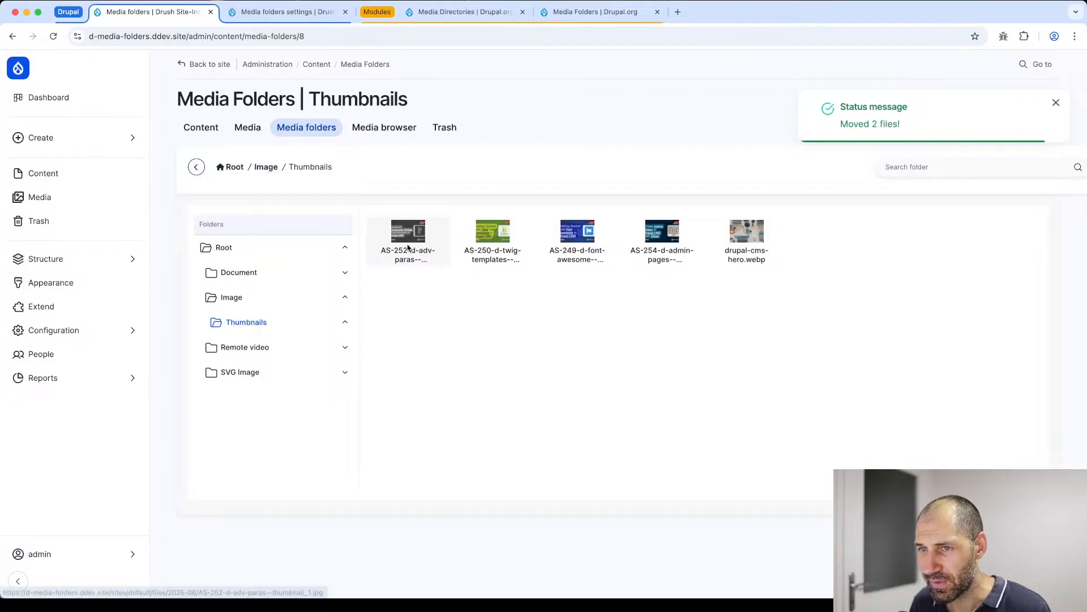
scroll(658, 223, "right", 4)
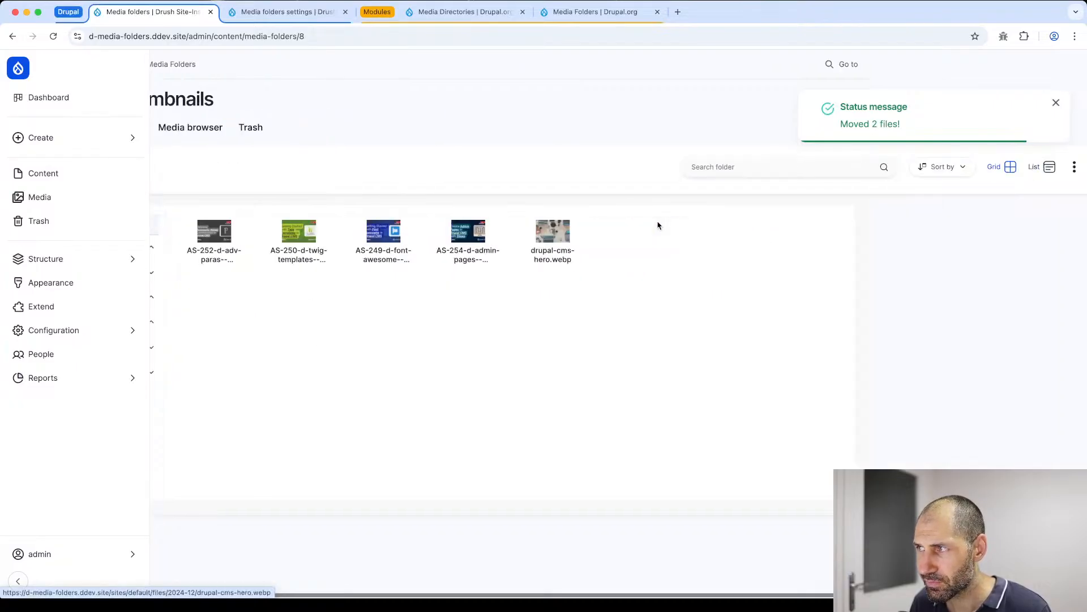
scroll(657, 223, "left", 4)
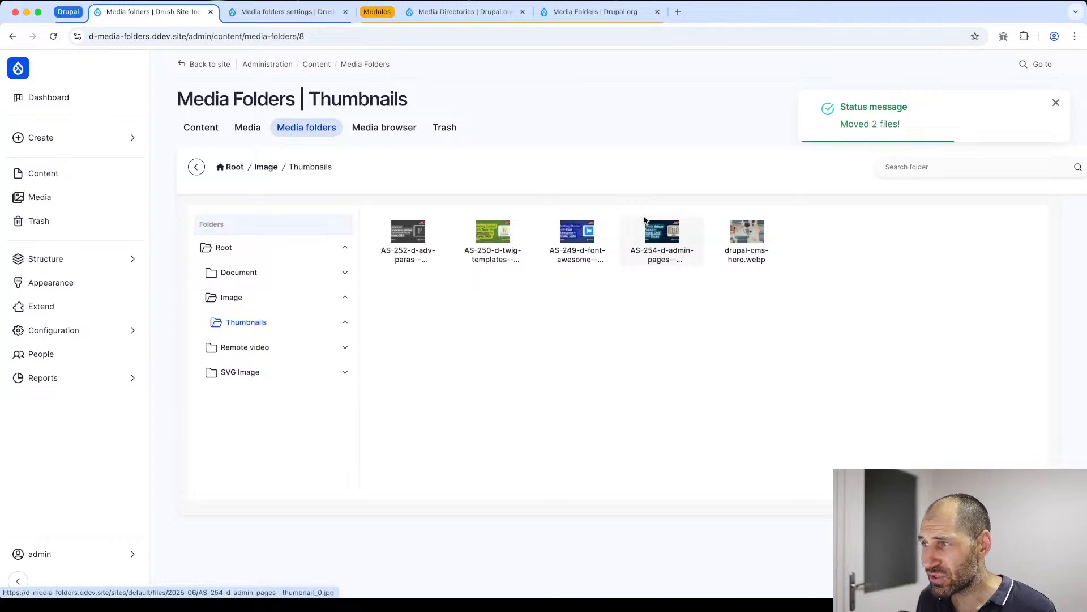
scroll(788, 166, "right", 5)
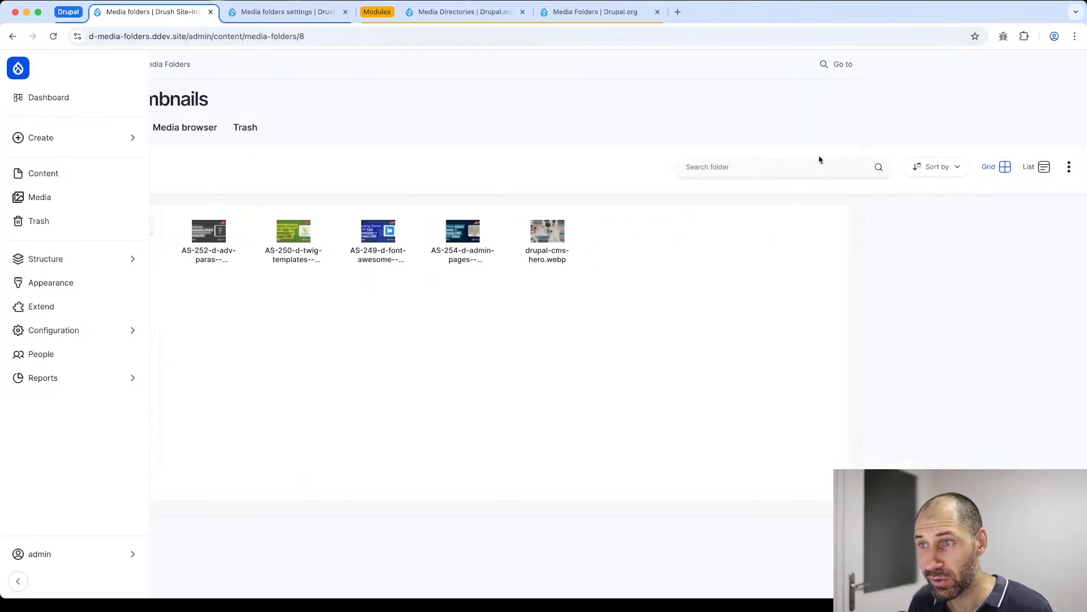
scroll(819, 159, "left", 5)
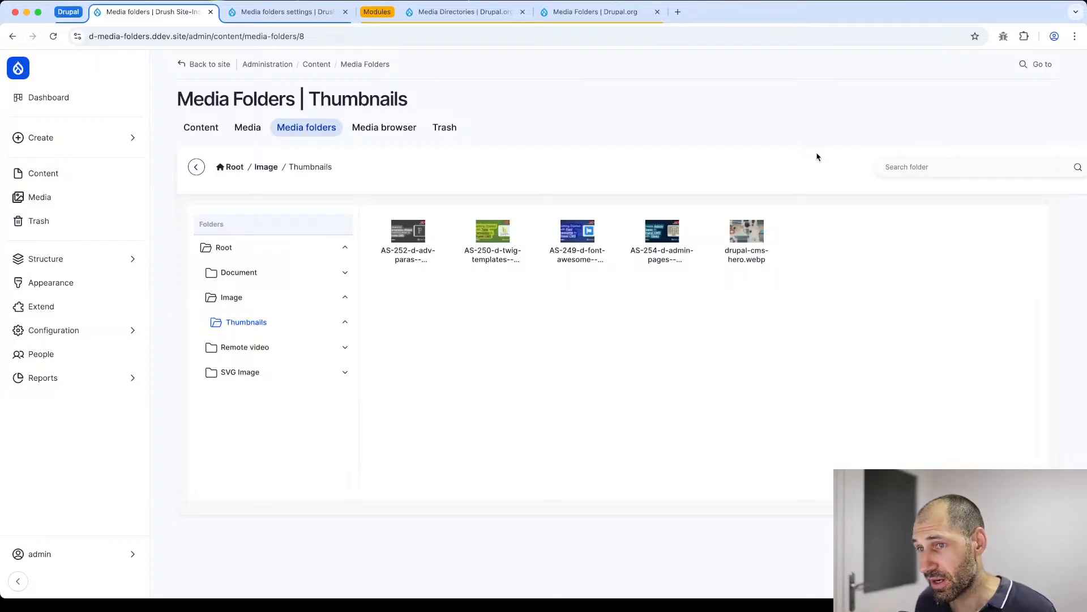
left_click(256, 168)
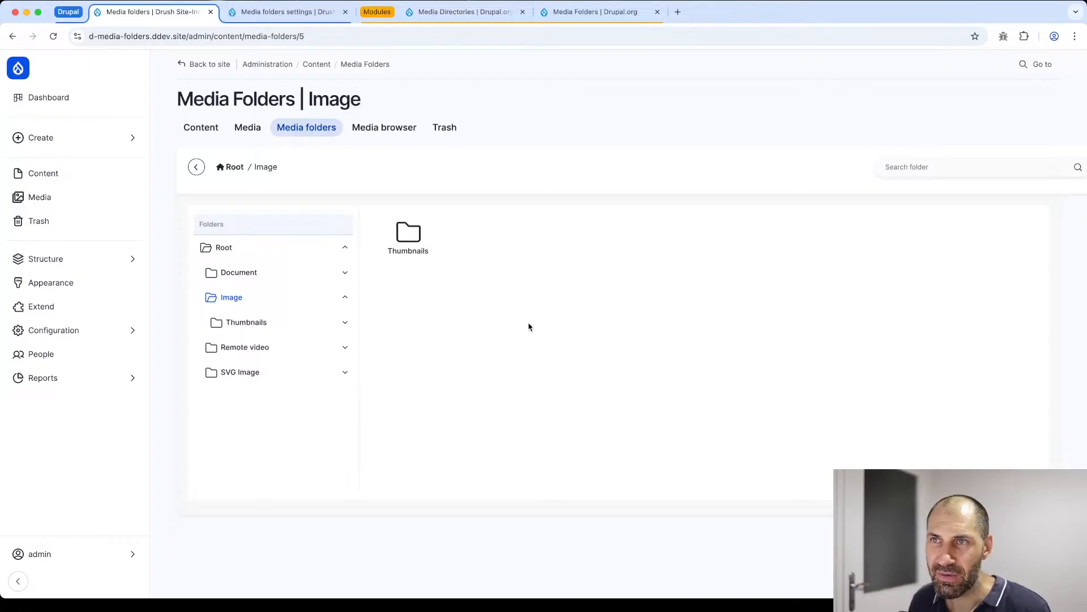
- Set the Featured image field's widget to Media Folders in the Basic page content type's form display
left_click(291, 14)
left_click(77, 262)
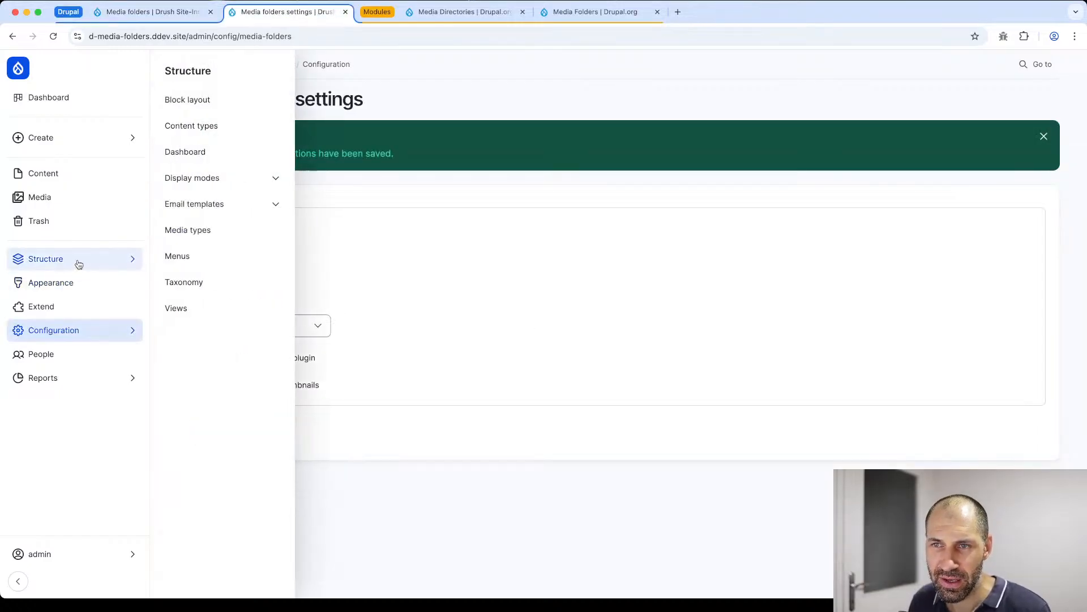
left_click(211, 125)
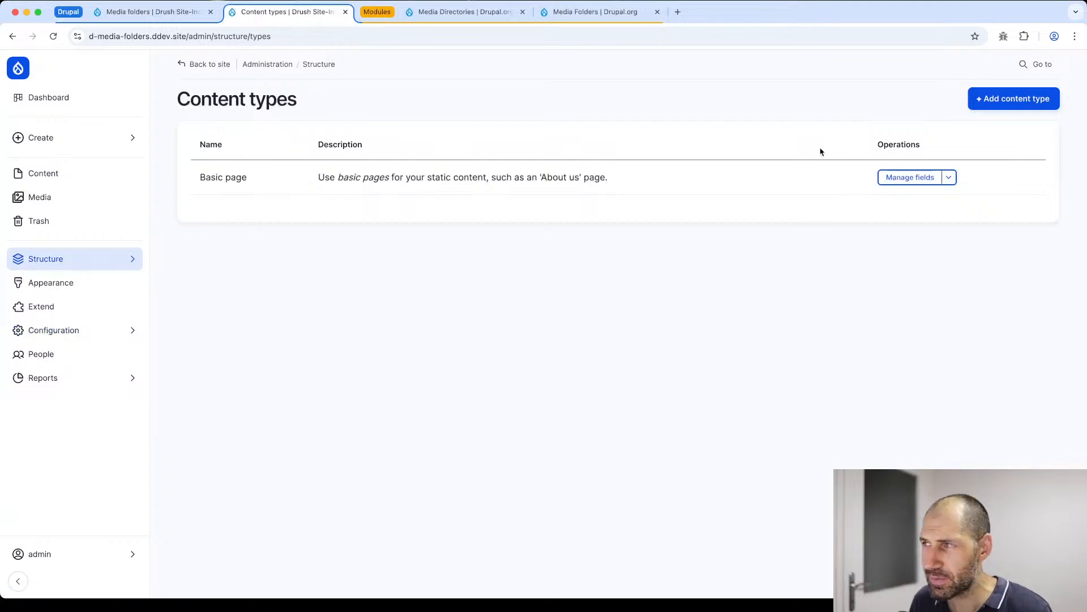
left_click(897, 180)
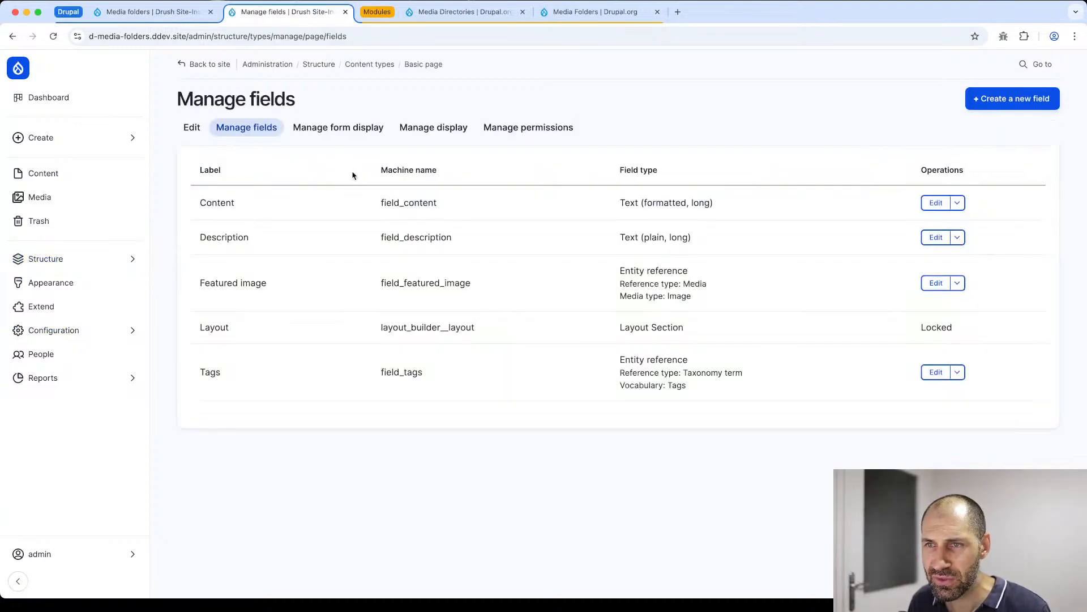
left_click(348, 128)
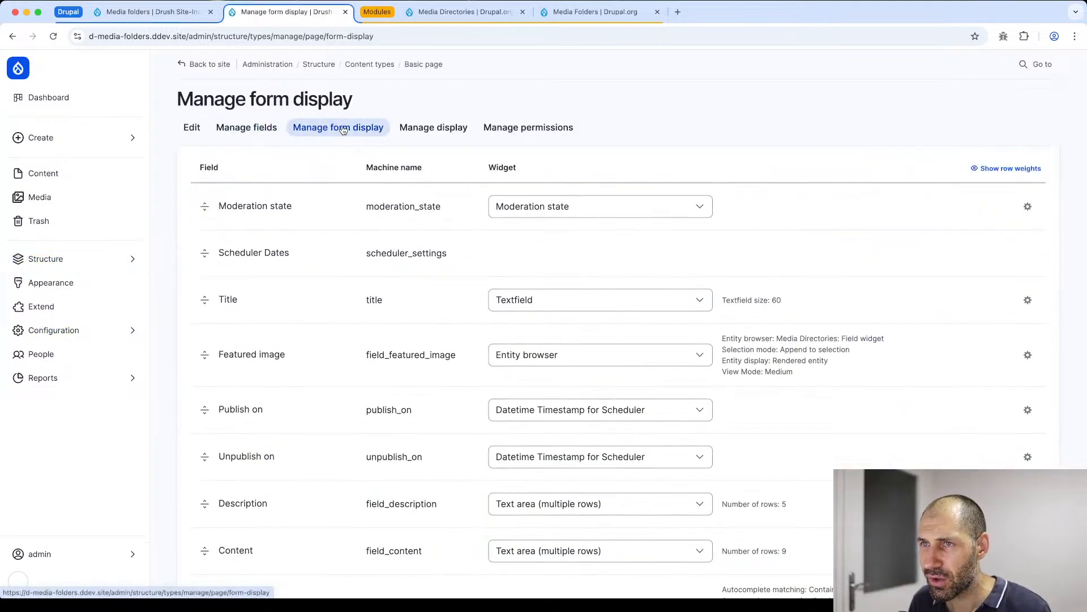
left_click(599, 355)
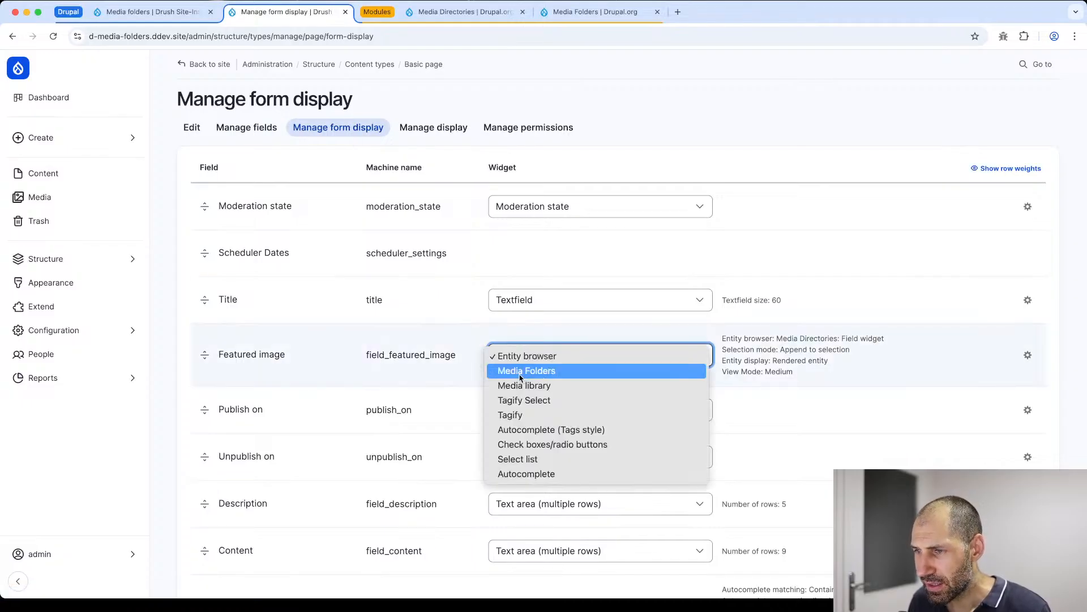
left_click(541, 371)
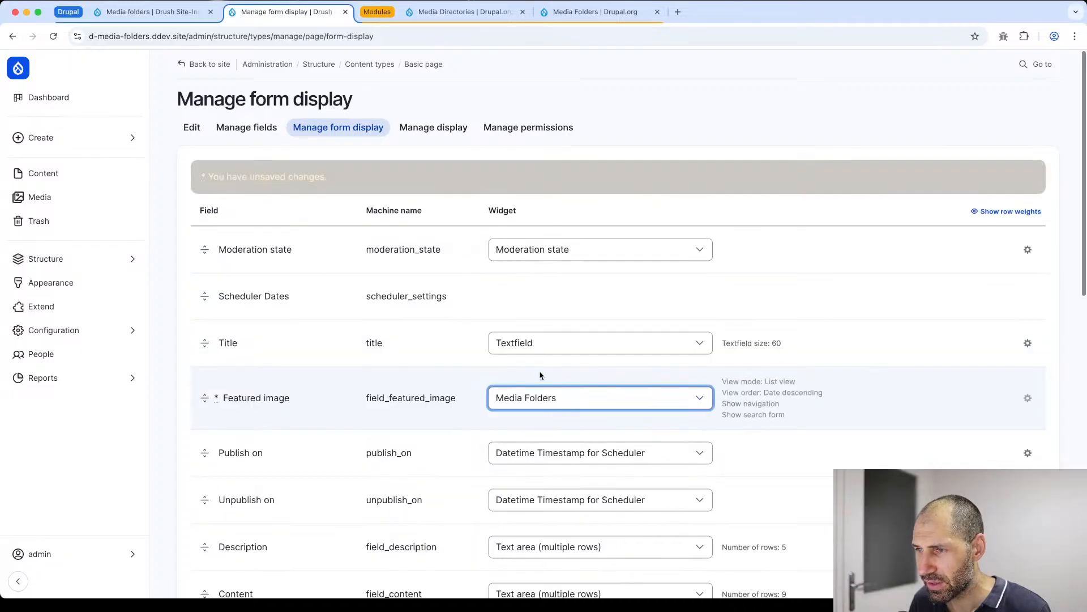
- Review the Featured image field's Media Folders widget settings, keep the view mode at List view, and save the form display
left_click(1028, 399)
scroll(553, 352, "down", 2)
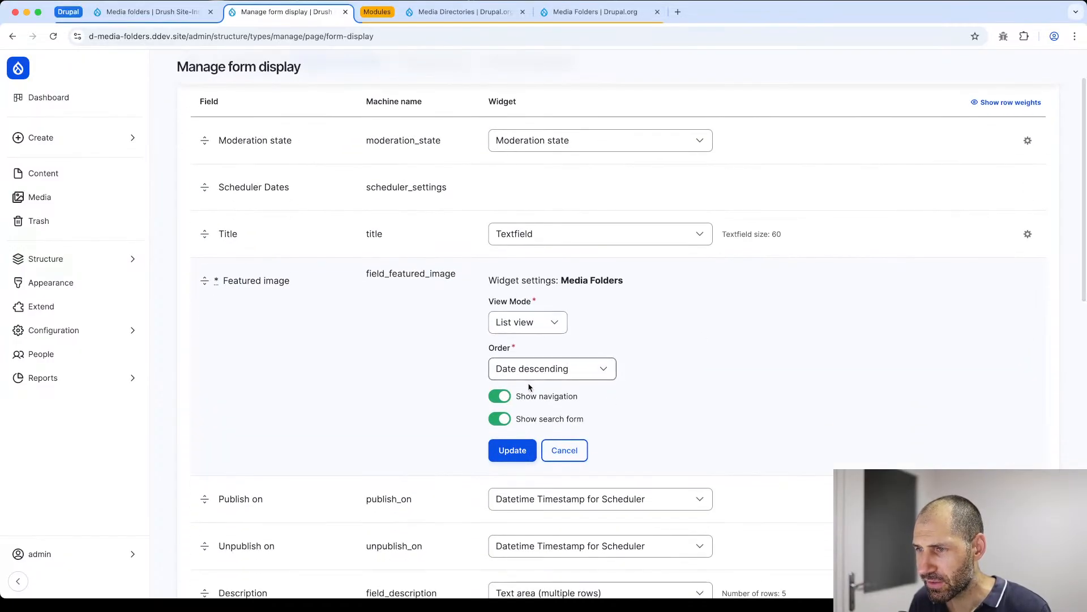
left_click(516, 330)
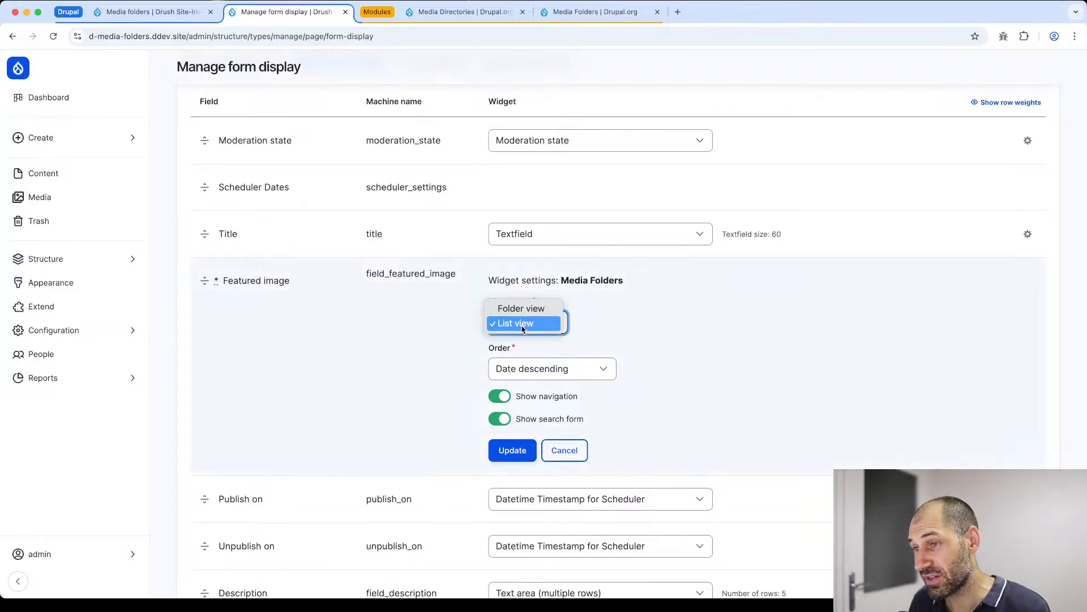
left_click(522, 323)
left_click(522, 327)
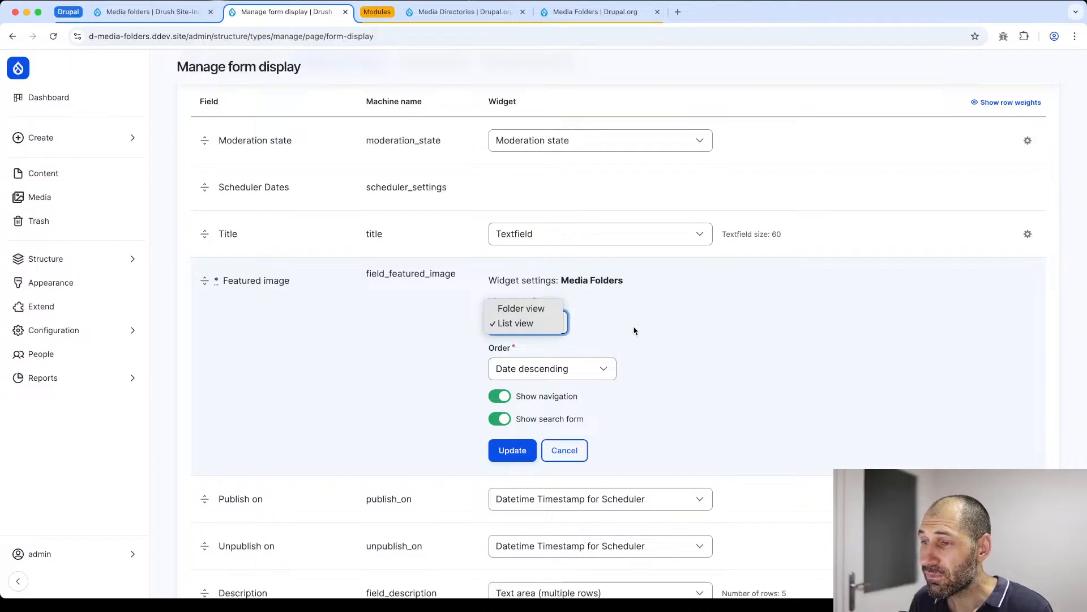
left_click(668, 325)
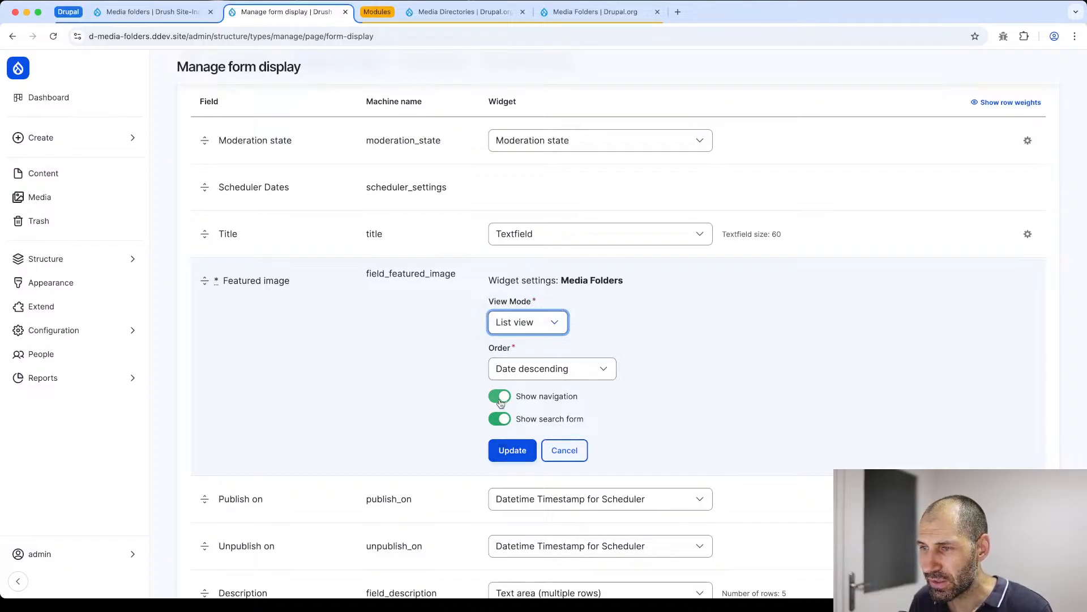
left_click(503, 457)
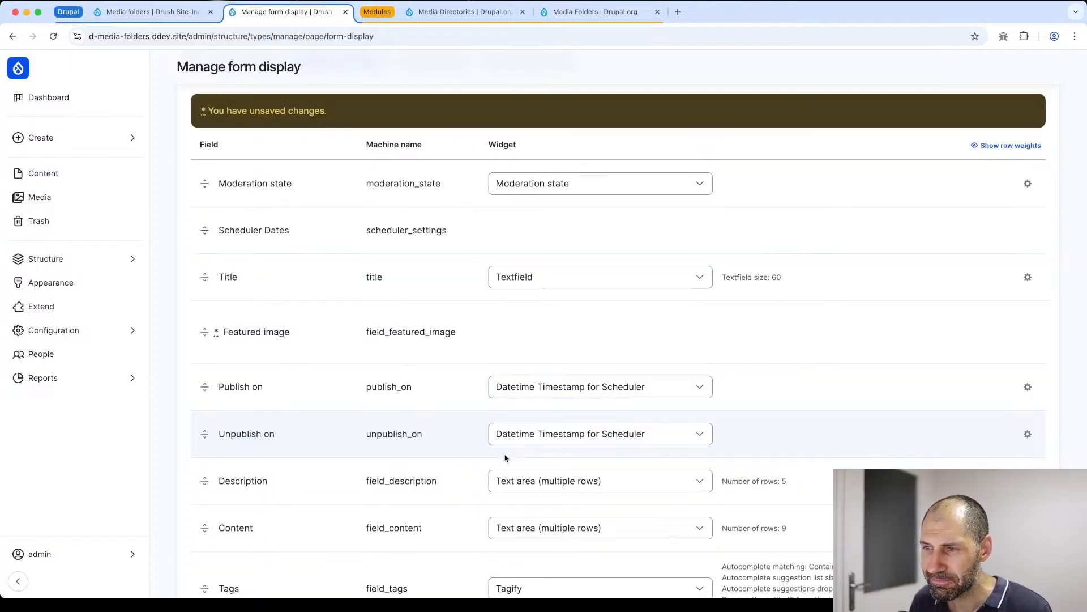
scroll(247, 494, "down", 10)
left_click(210, 531)
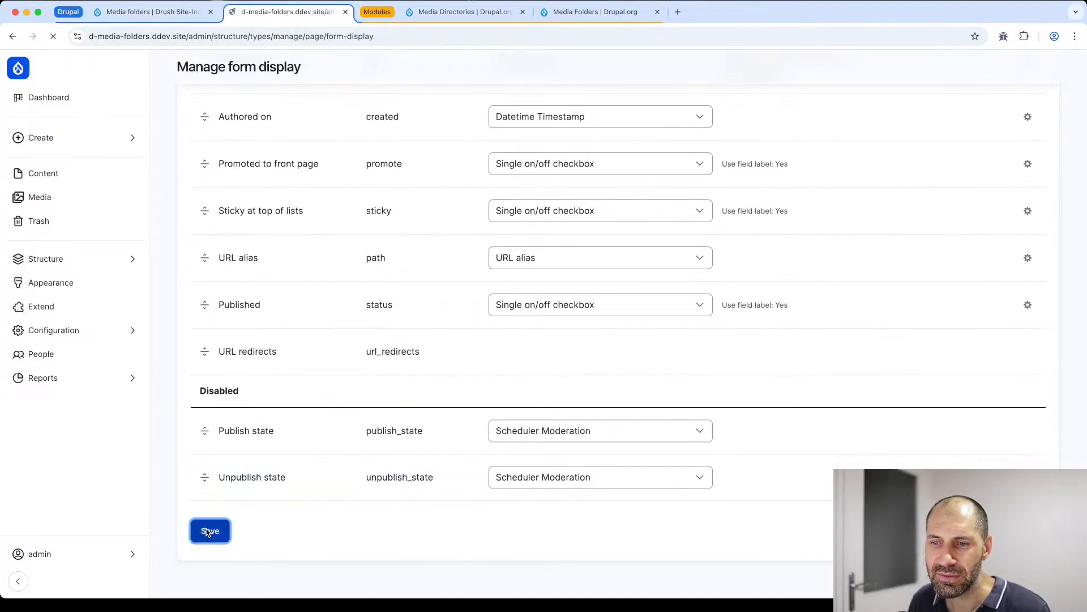
- Start a new Basic page in a separate tab and open the Featured image media picker to examine its folders and actions
left_click(37, 137)
left_click(196, 100, "super")
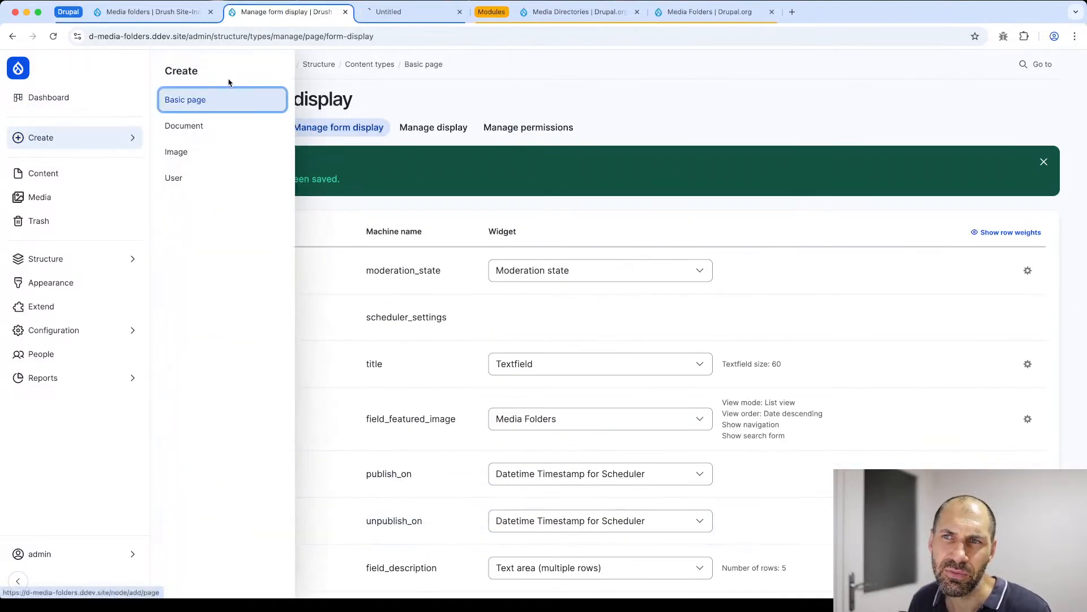
left_click(392, 13)
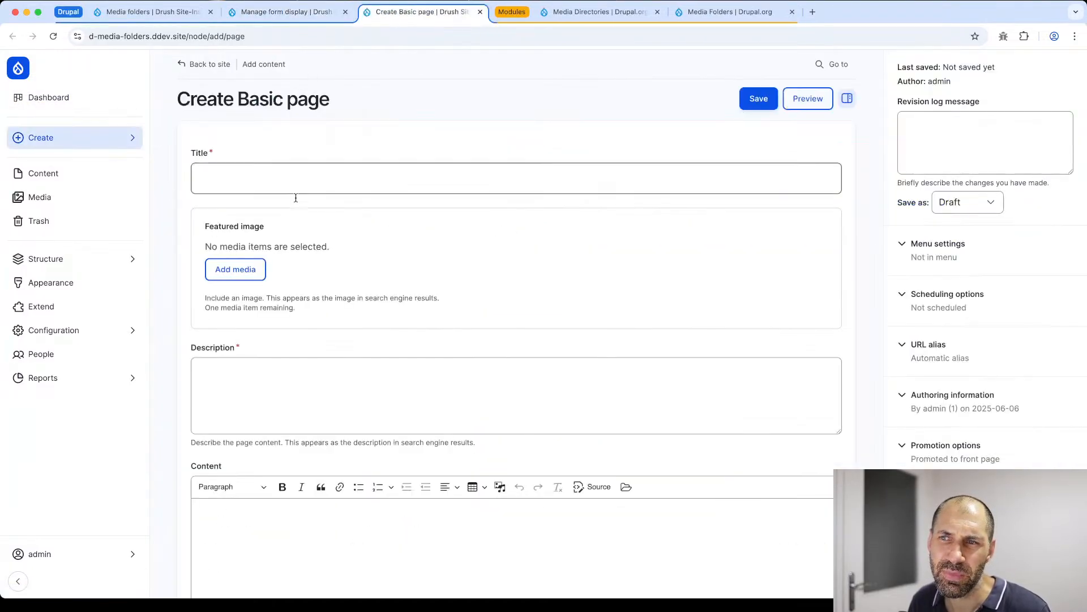
left_click(248, 276)
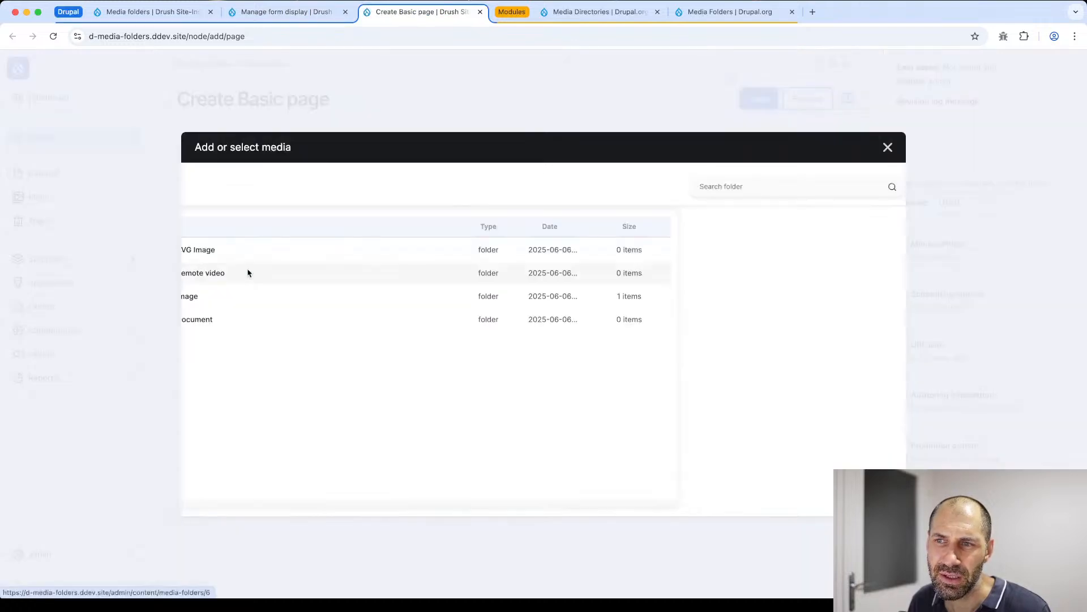
scroll(283, 265, "left", 2)
scroll(430, 227, "right", 6)
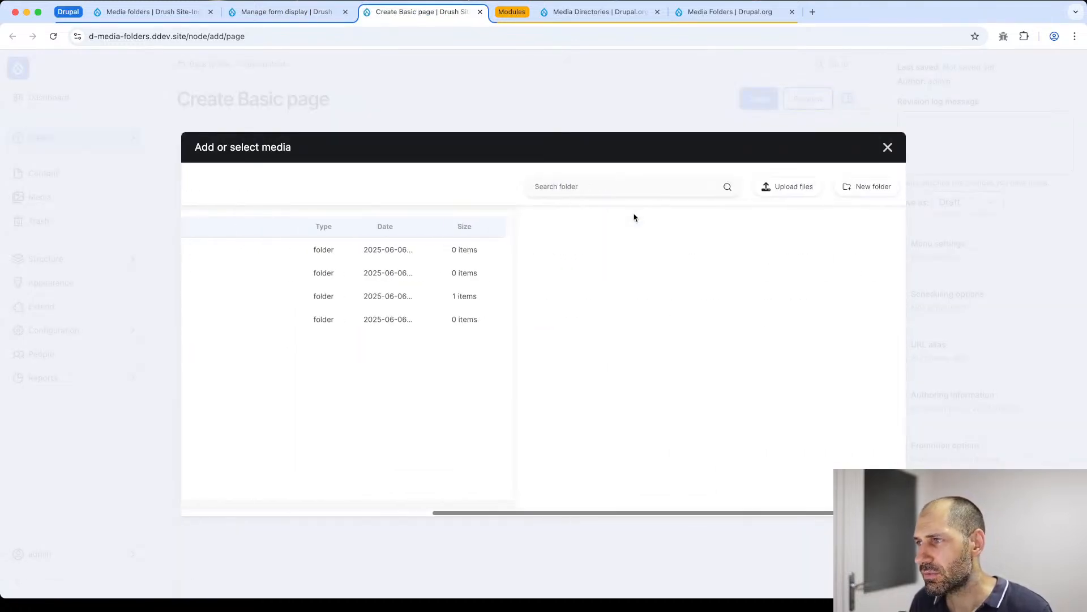
scroll(436, 186, "left", 6)
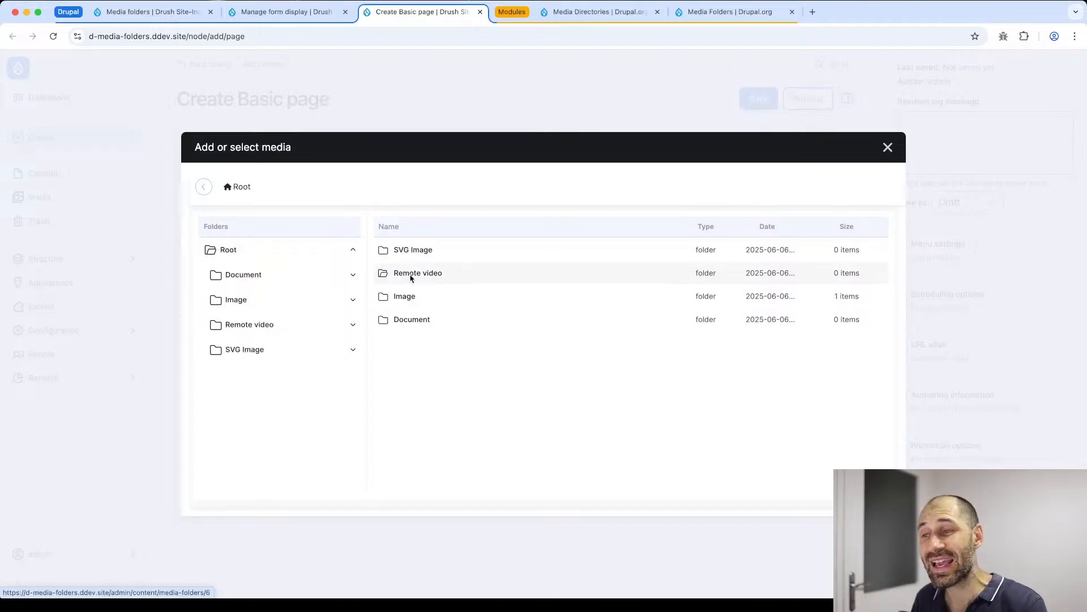
scroll(402, 185, "right", 1)
scroll(402, 185, "right", 3)
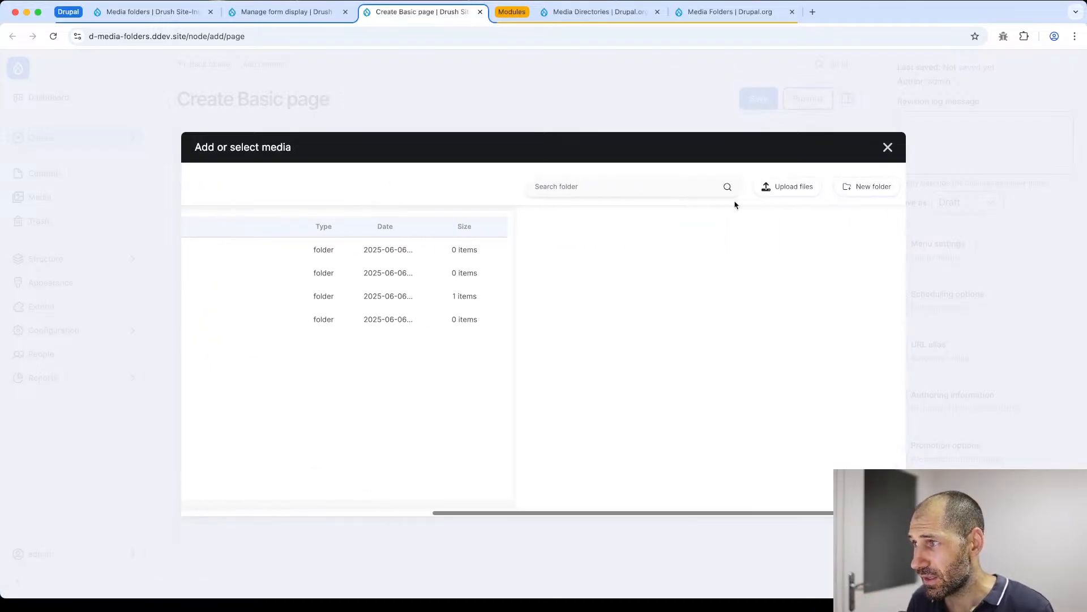
- Examine the allowed file types in the media picker's upload form, and close the picker without choosing an image
left_click(803, 187)
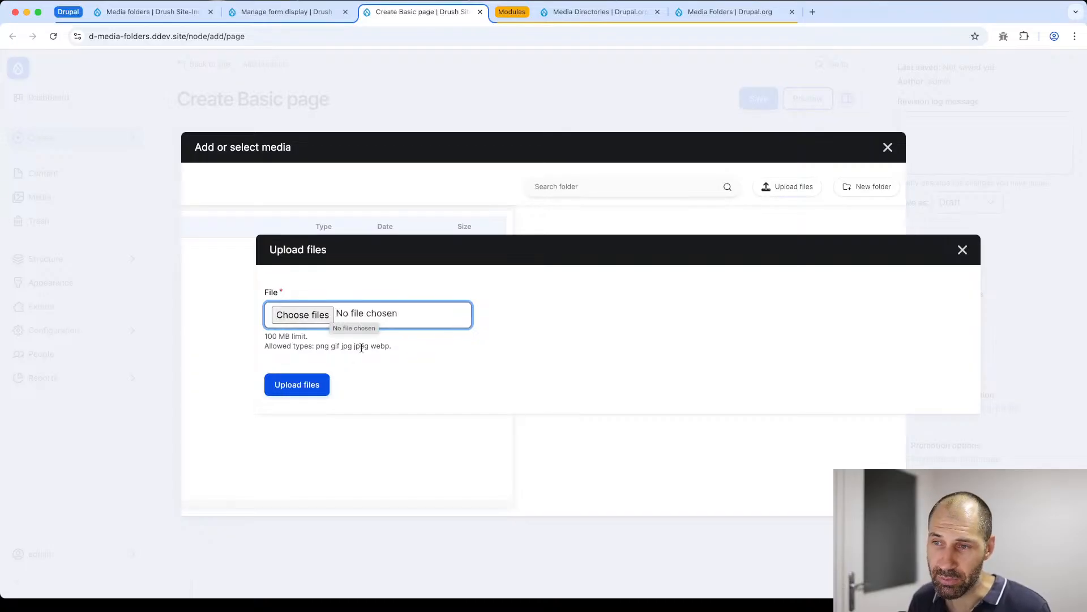
left_click_drag(394, 347, 283, 343)
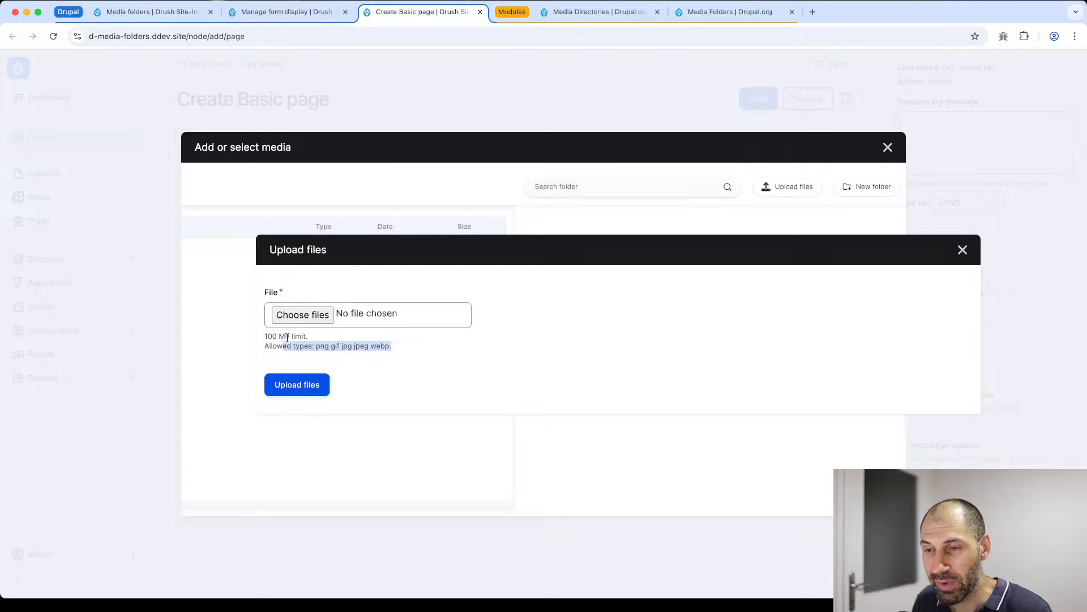
key("Escape")
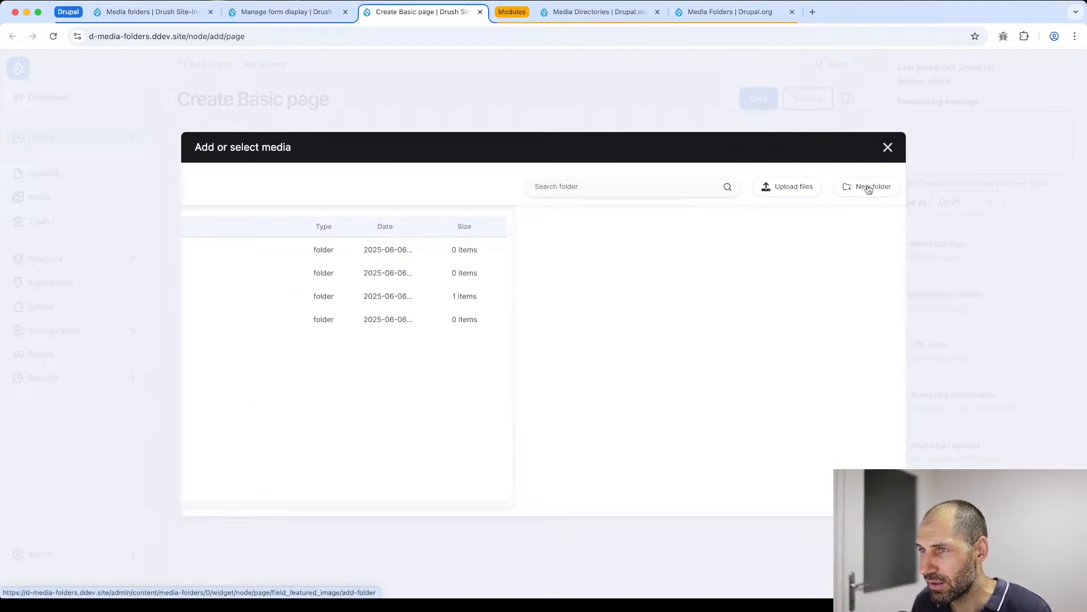
scroll(864, 187, "left", 6)
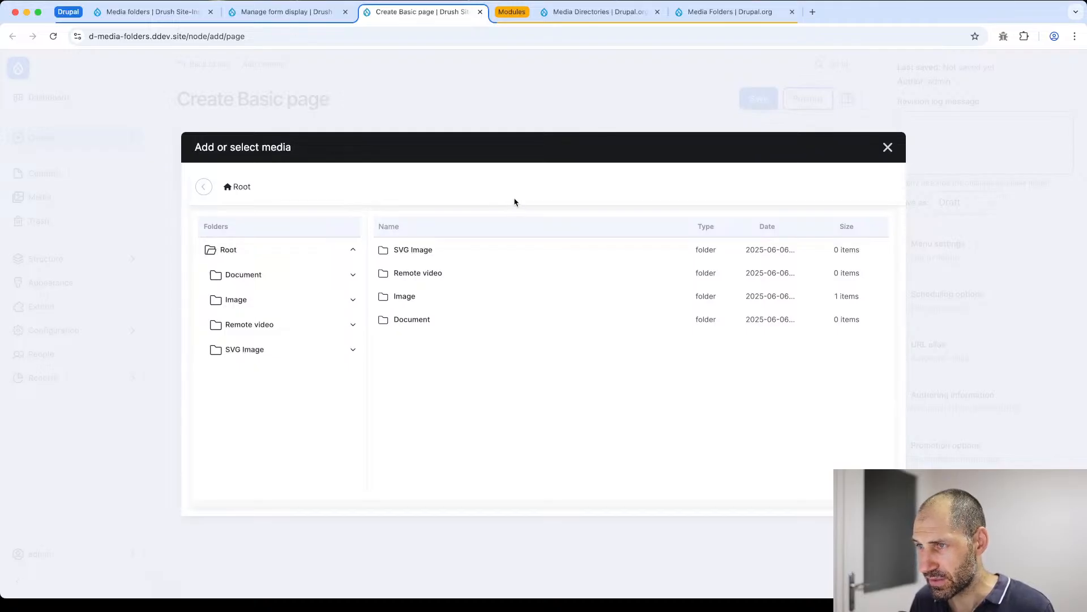
scroll(517, 202, "down", 1)
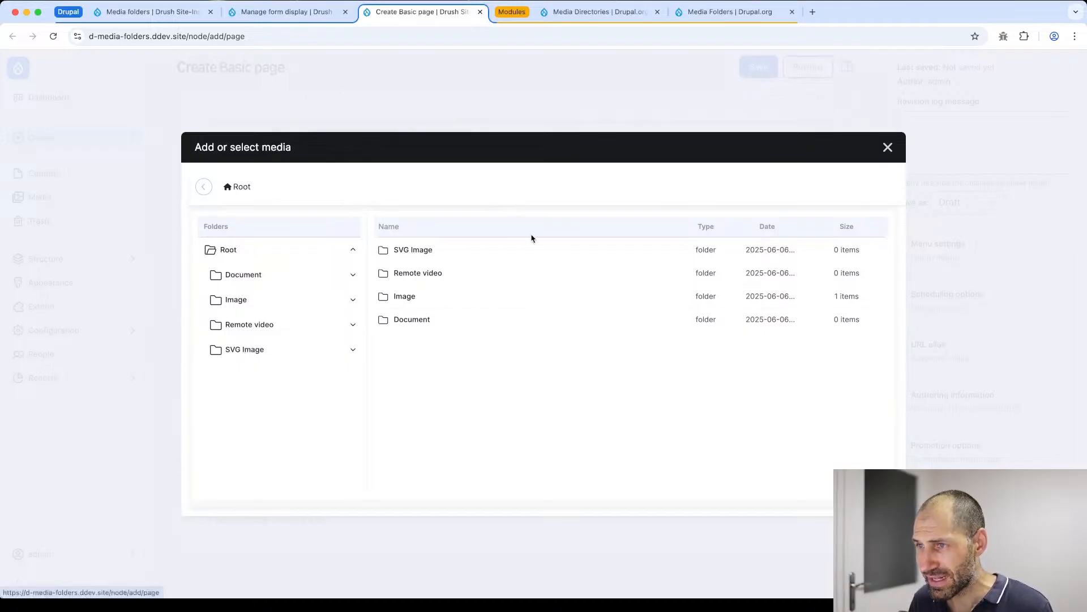
scroll(532, 235, "right", 2)
left_click(887, 147)
scroll(243, 238, "up", 4)
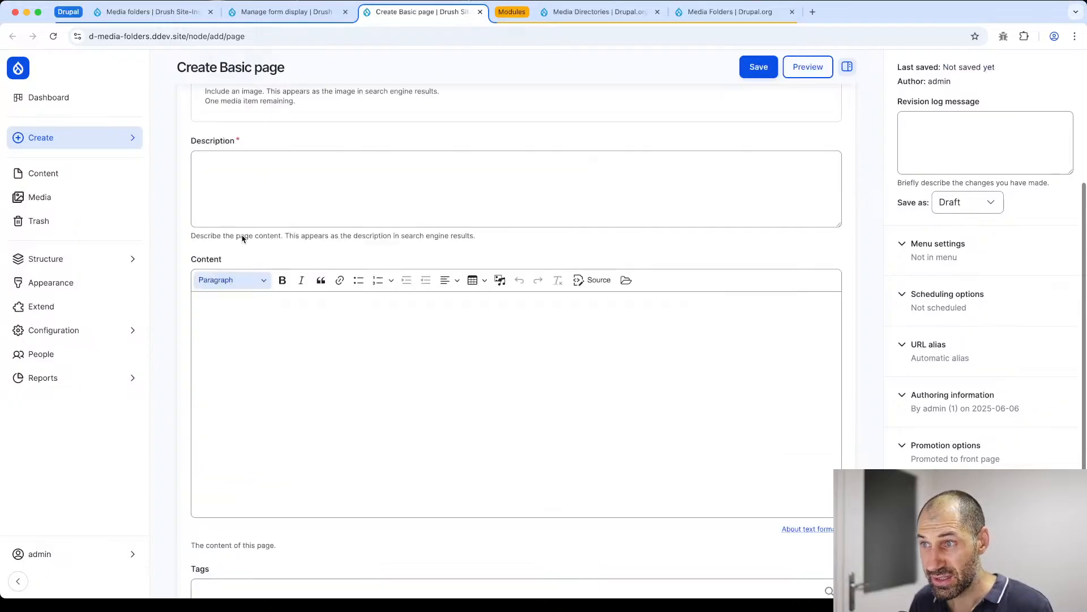
scroll(243, 238, "up", 2)
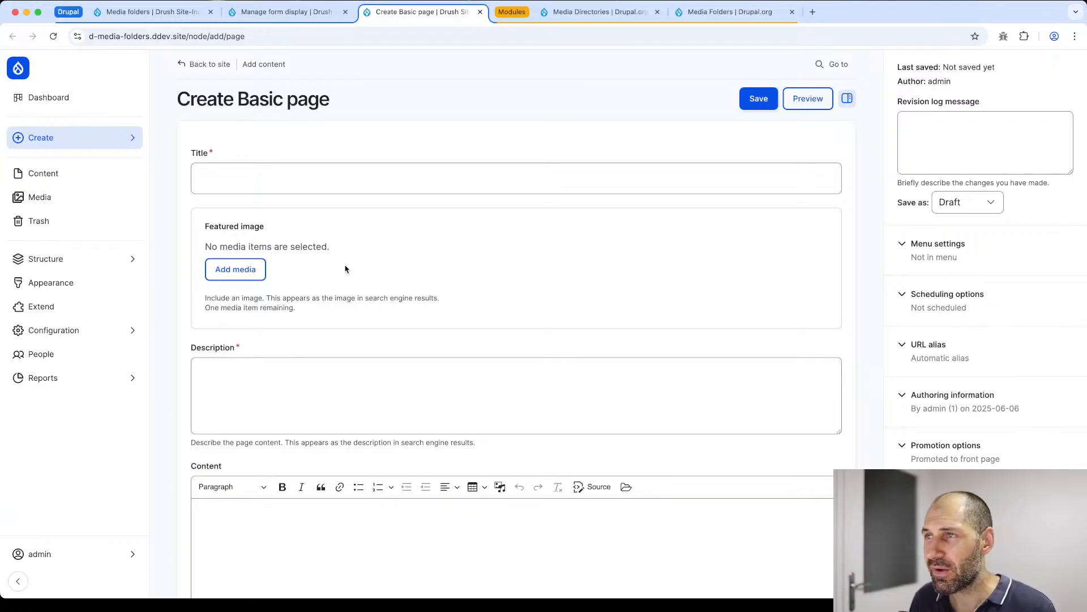
- Open the Media folders settings and check the Disable ckeditor plugin option
scroll(337, 278, "down", 5)
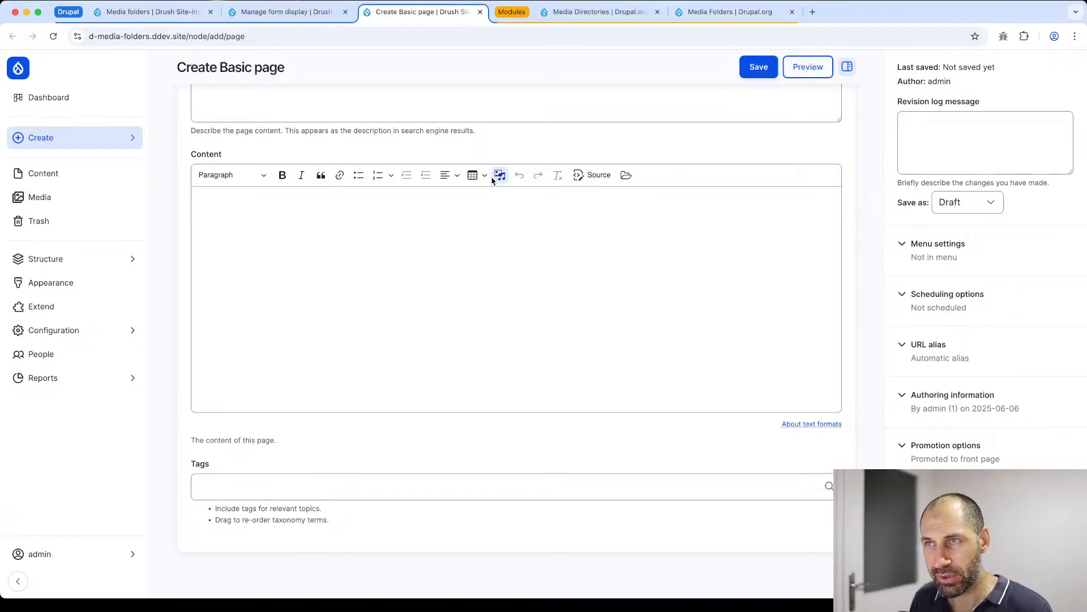
left_click(142, 16)
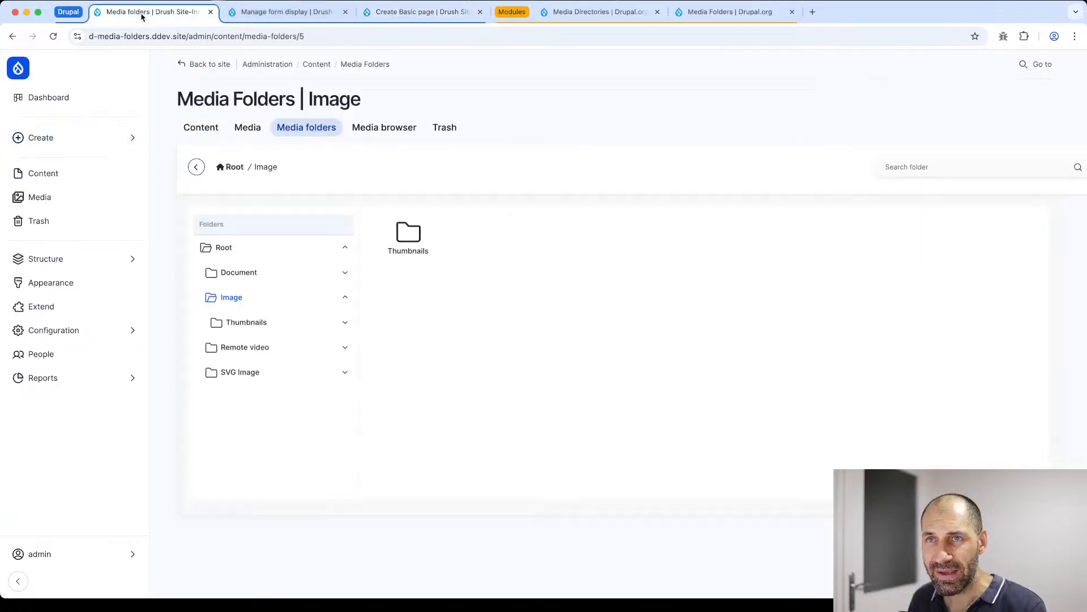
left_click(281, 12)
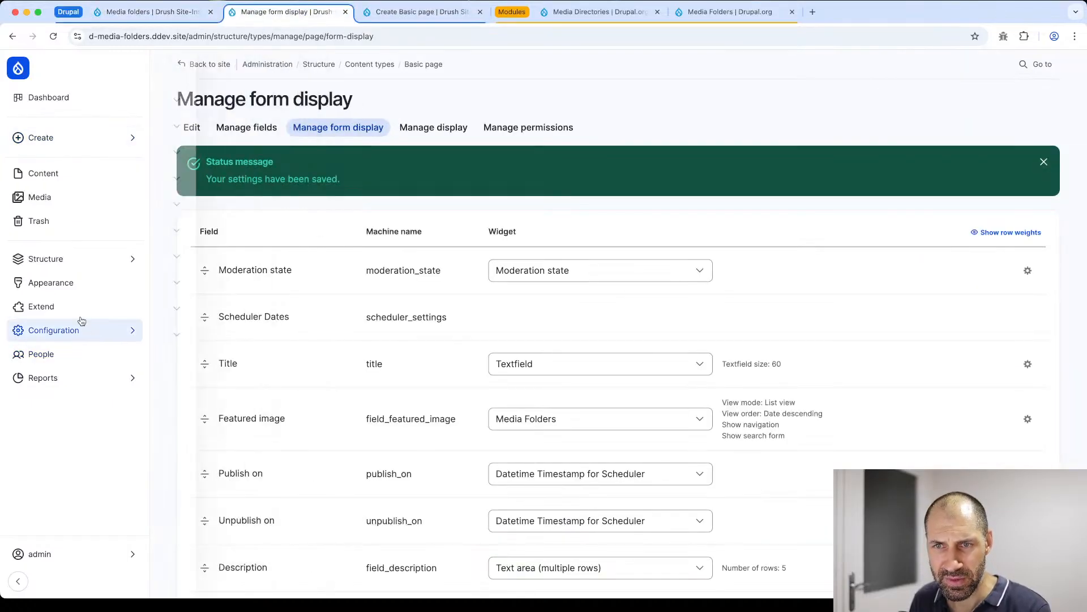
mouse_move(83, 330)
left_click(224, 232)
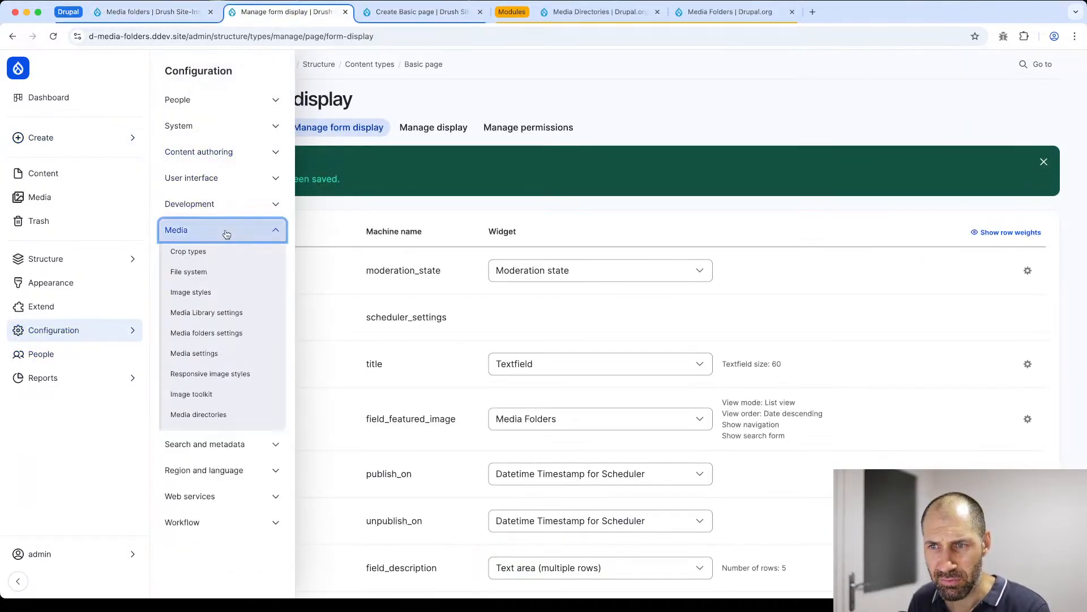
left_click(207, 333)
left_click_drag(318, 294, 258, 300)
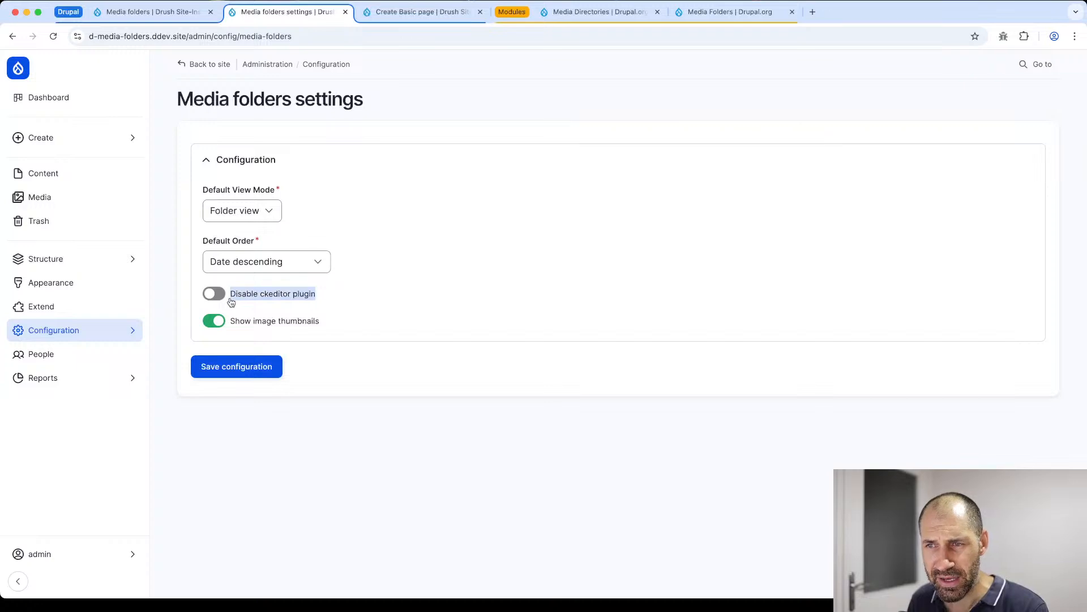
left_click(345, 304)
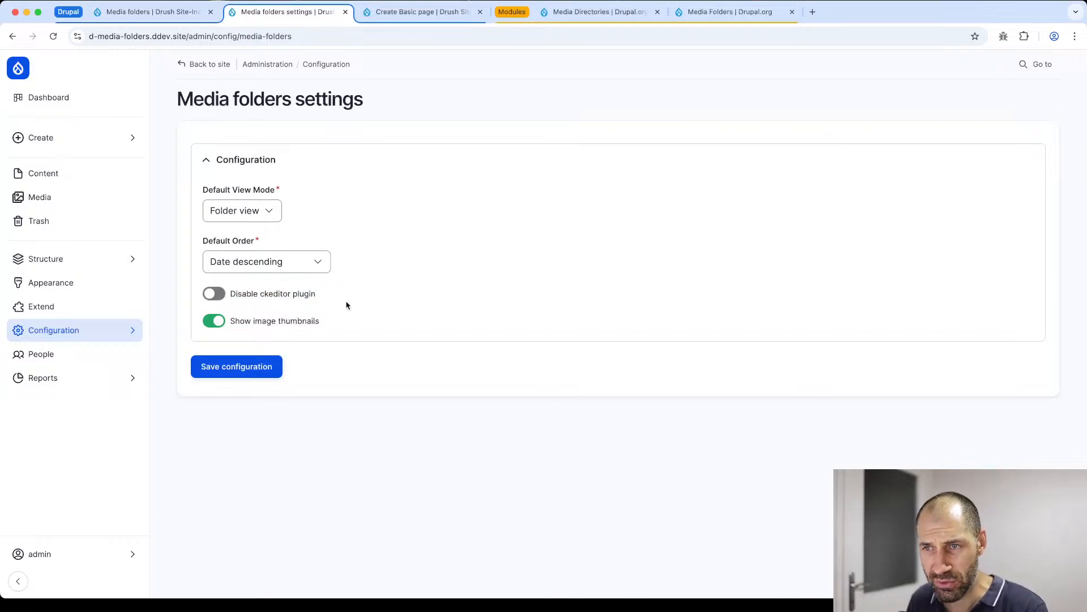
- Insert AS-250-d-twig-templates--templates.jpg from the Image/Thumbnails folder into the new page's Content editor, and toggle its caption on and off
left_click(379, 17)
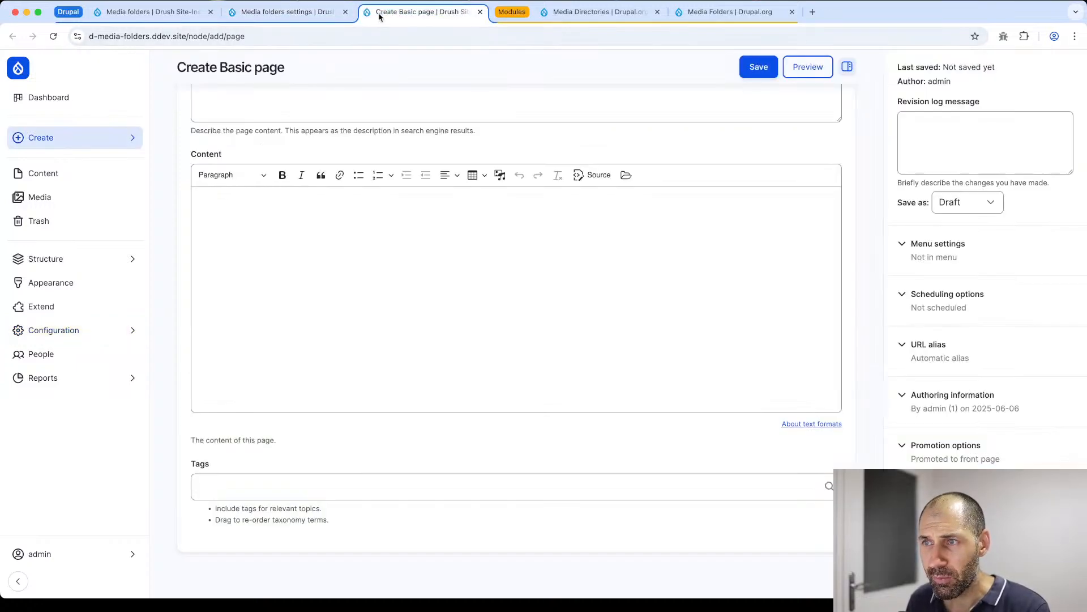
left_click(475, 206)
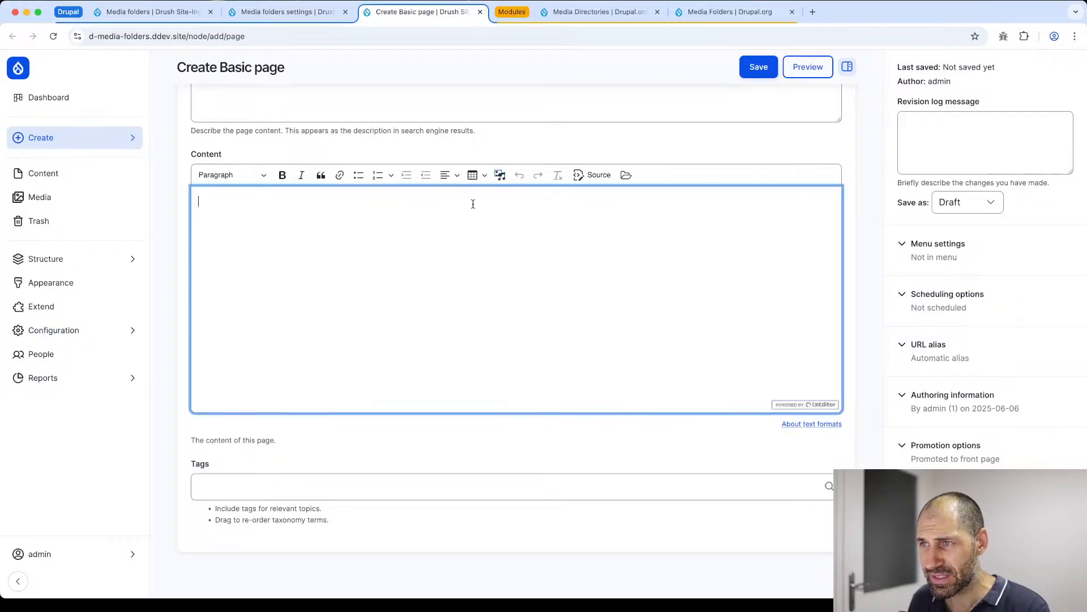
left_click(500, 176)
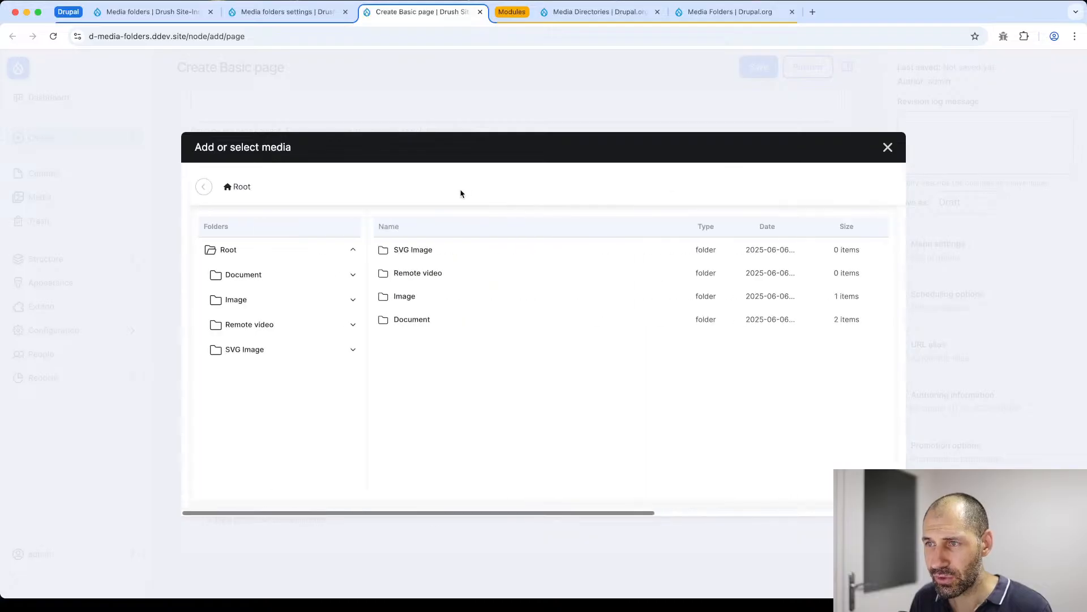
left_click(412, 296)
left_click(411, 250)
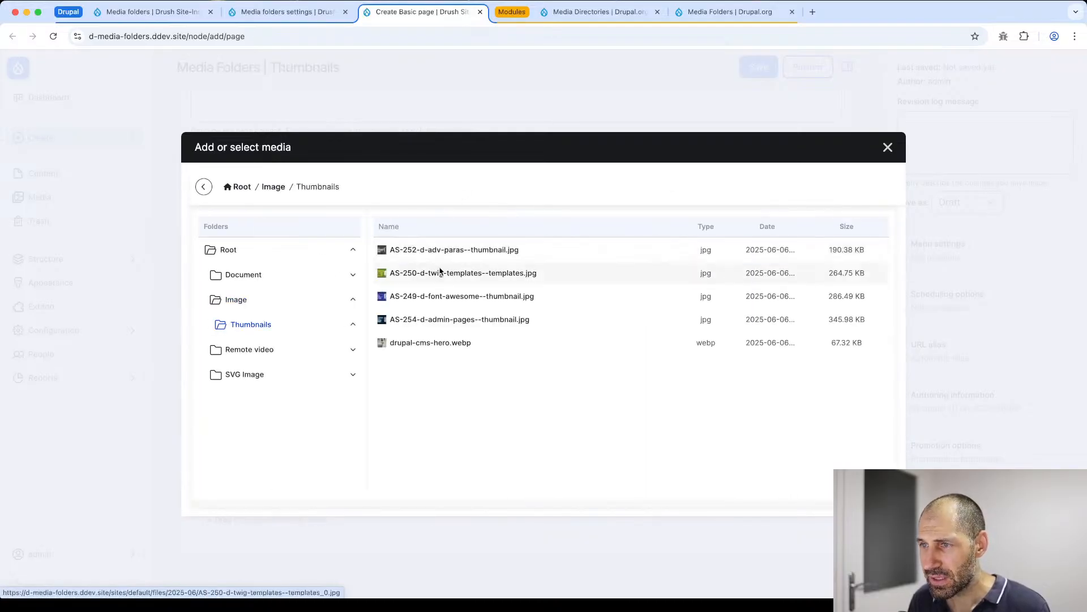
left_click(440, 273)
scroll(572, 368, "right", 10)
scroll(561, 363, "left", 10)
double_click(461, 275)
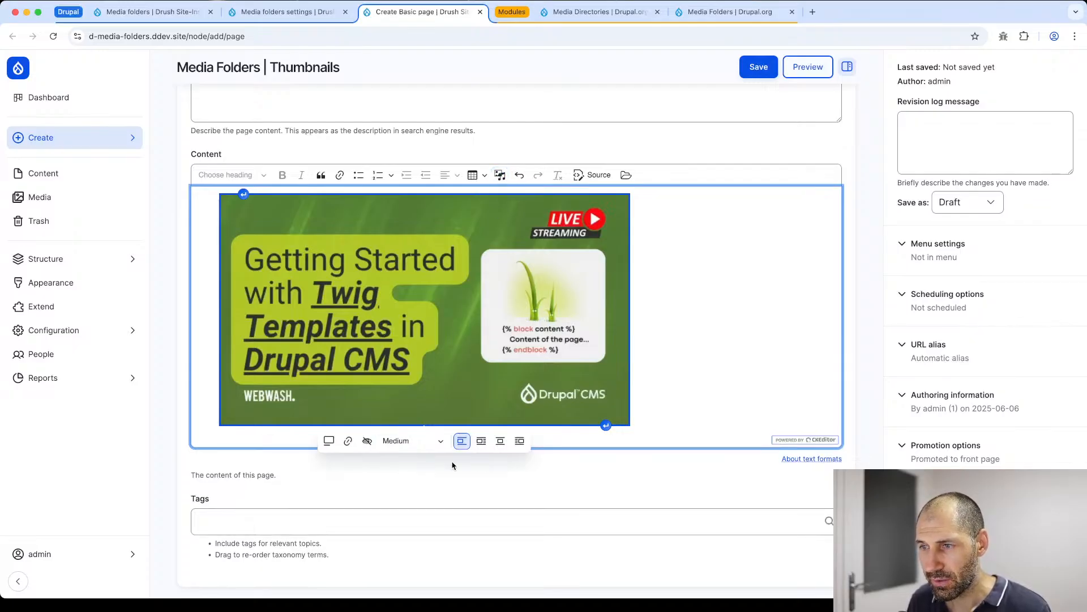
left_click(328, 441)
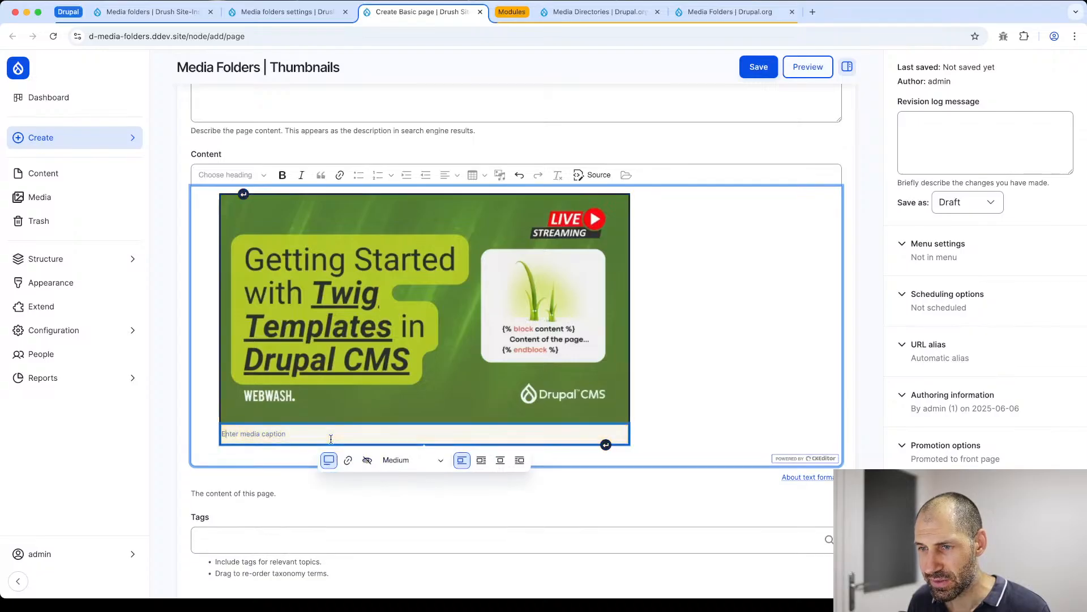
left_click(333, 459)
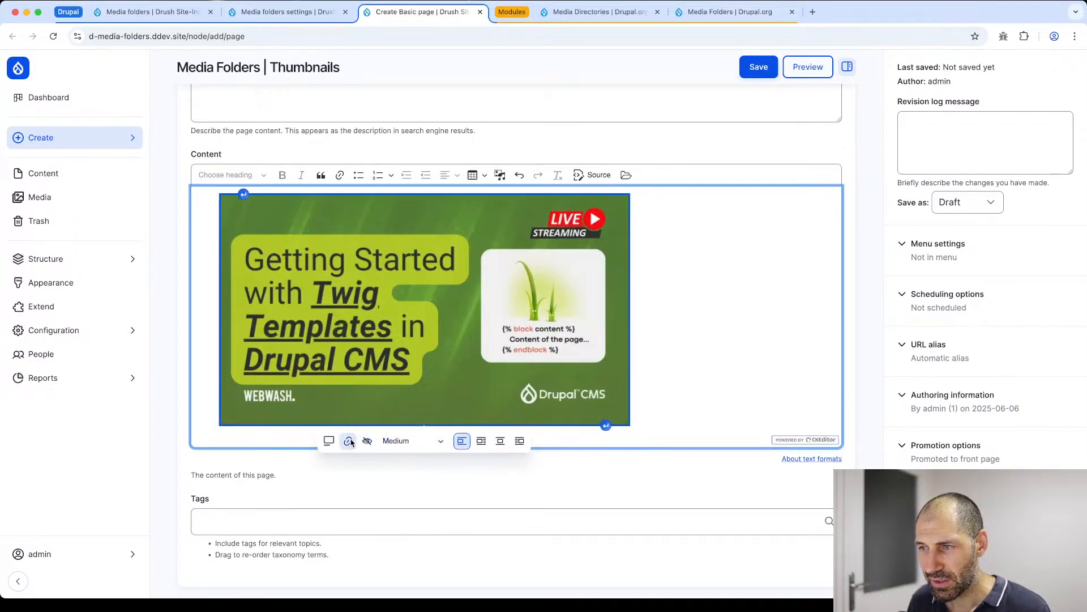
- Open the Content editor's media picker and examine the preview of AS-250-d-twig-templates--templates.jpg in the Image/Thumbnails folder
left_click(498, 175)
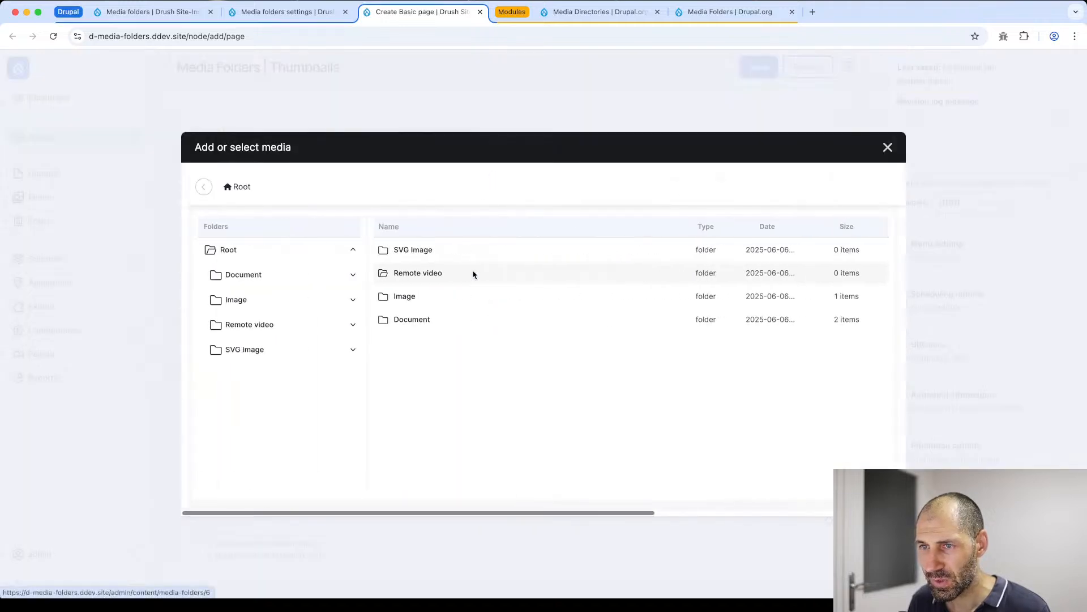
double_click(429, 298)
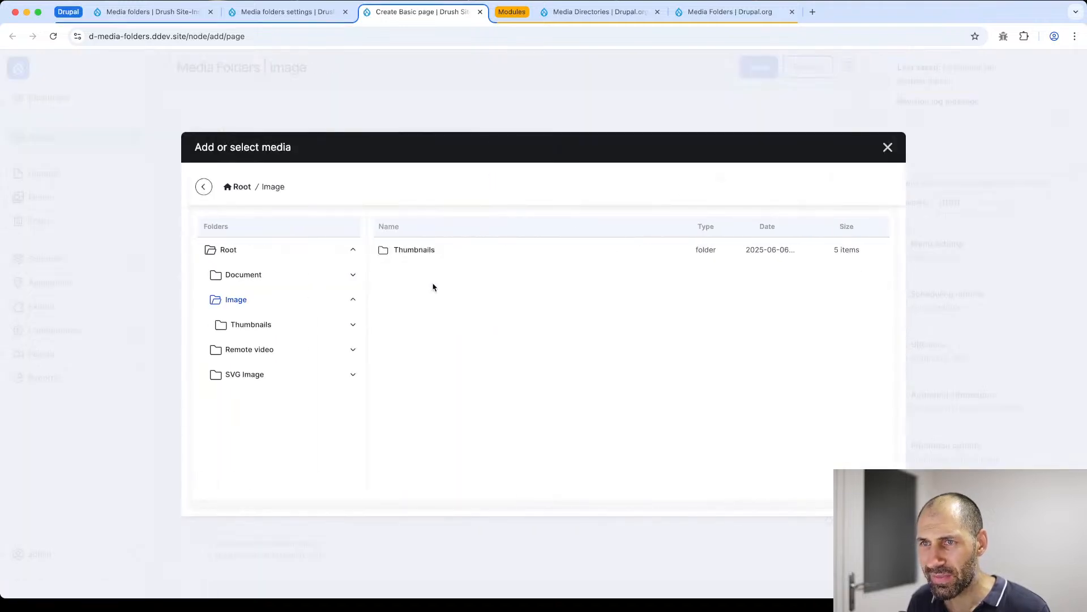
double_click(429, 249)
left_click(456, 275)
scroll(826, 313, "right", 4)
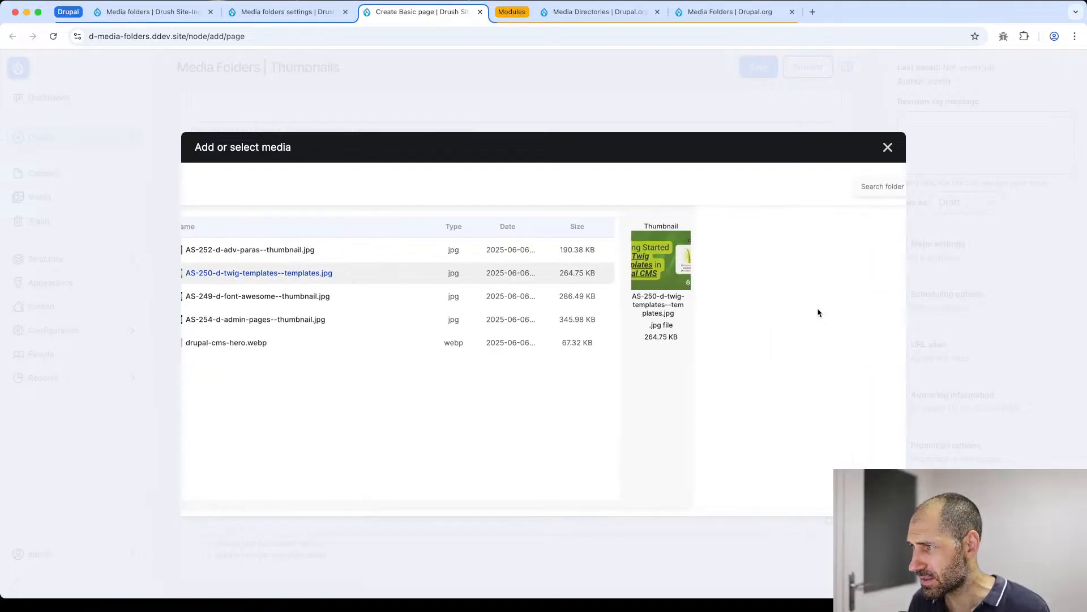
scroll(818, 313, "right", 3)
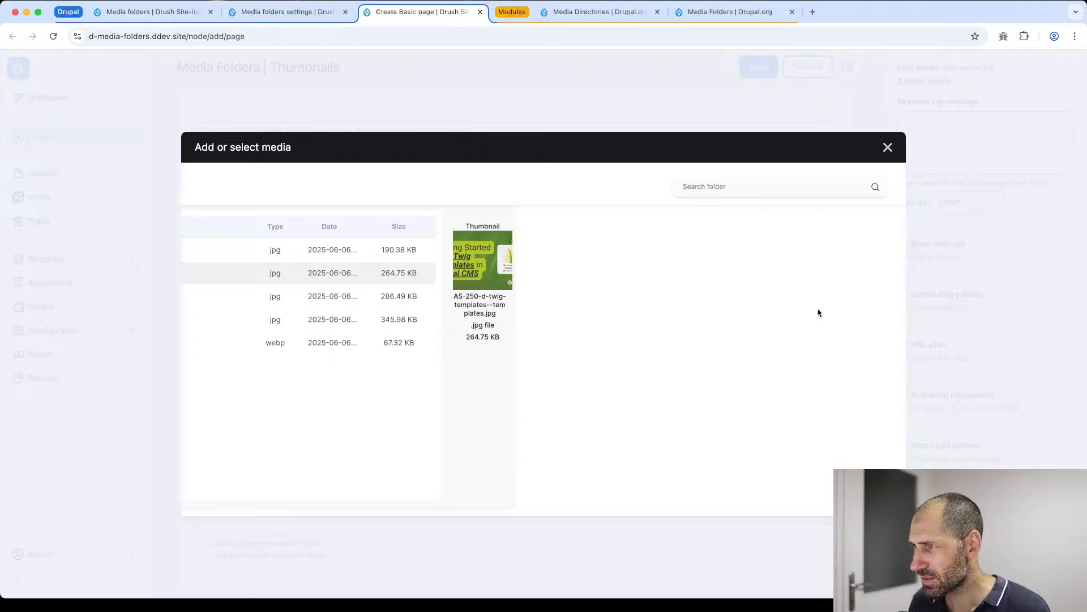
scroll(818, 313, "left", 7)
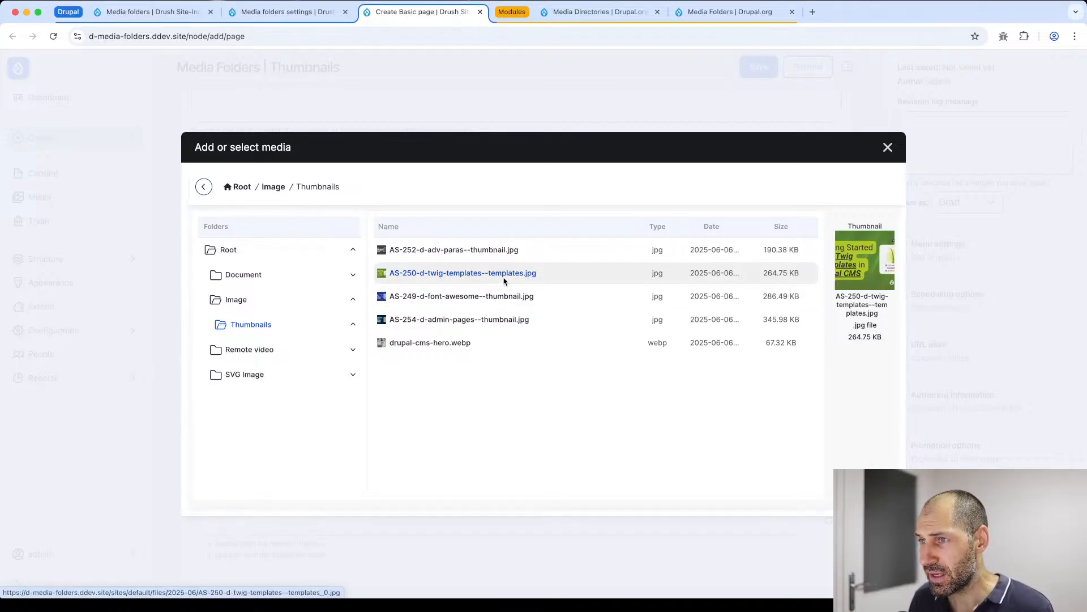
- Review the Media Folders project page on Drupal.org, covering its description, features, similar modules and releases
left_click(710, 14)
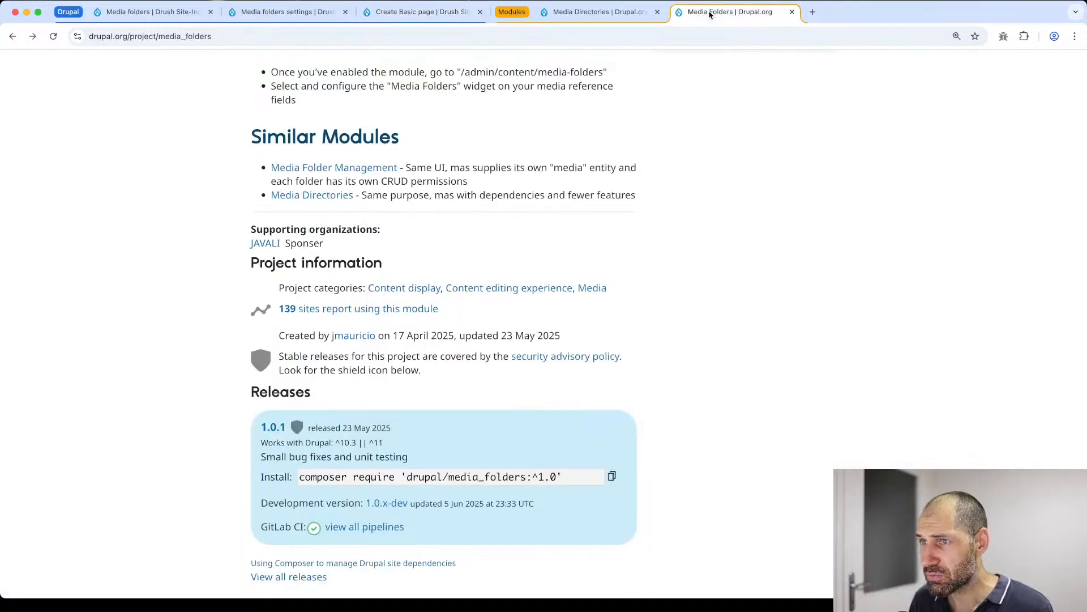
scroll(501, 211, "up", 1)
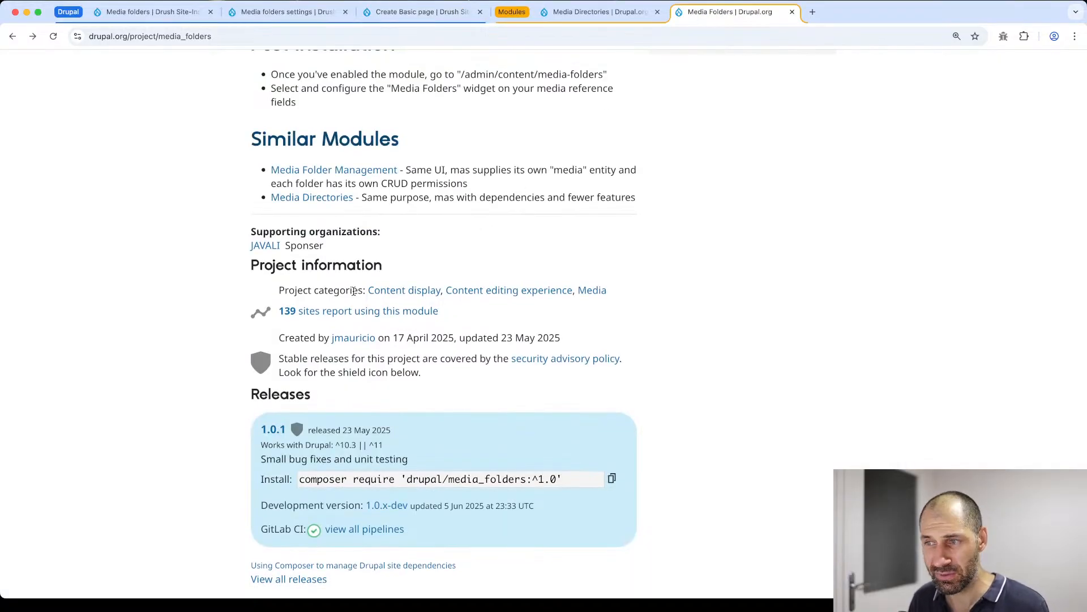
scroll(352, 290, "down", 3)
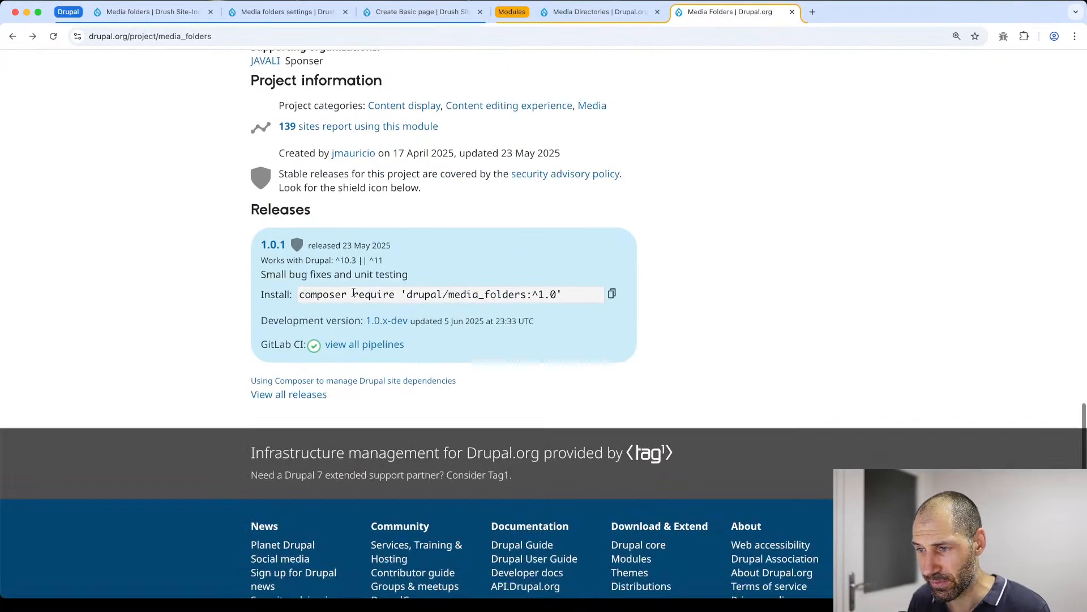
scroll(353, 292, "up", 15)
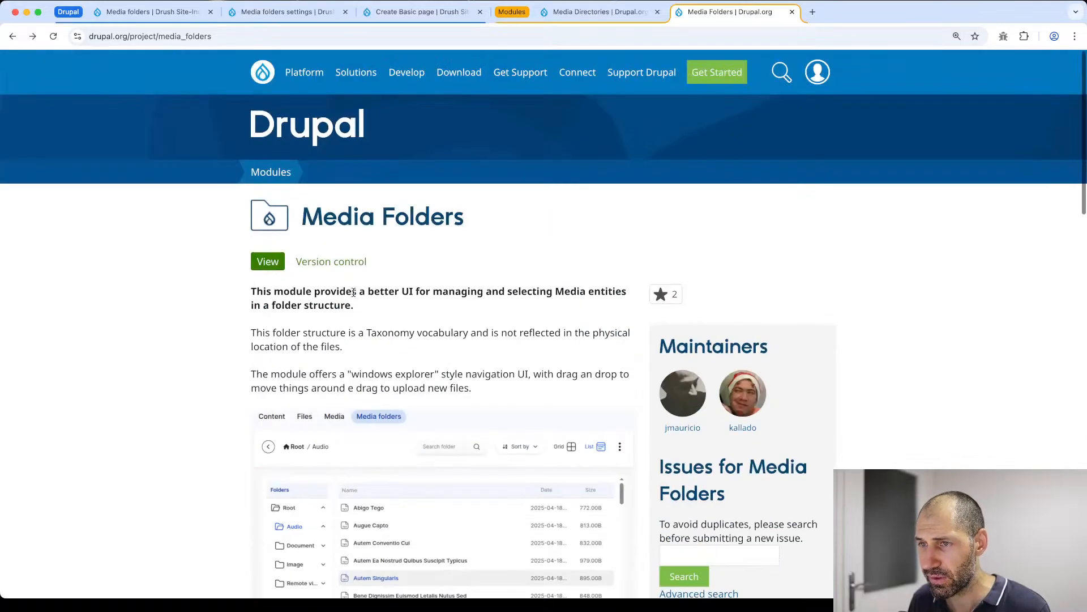
scroll(232, 314, "down", 11)
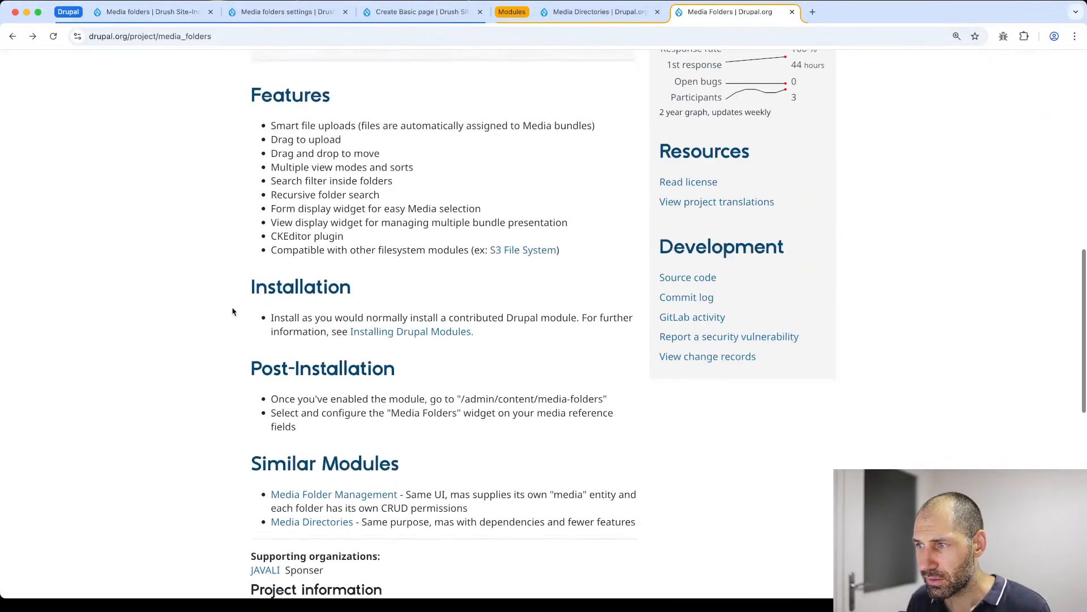
scroll(236, 312, "up", 5)
scroll(236, 313, "up", 4)
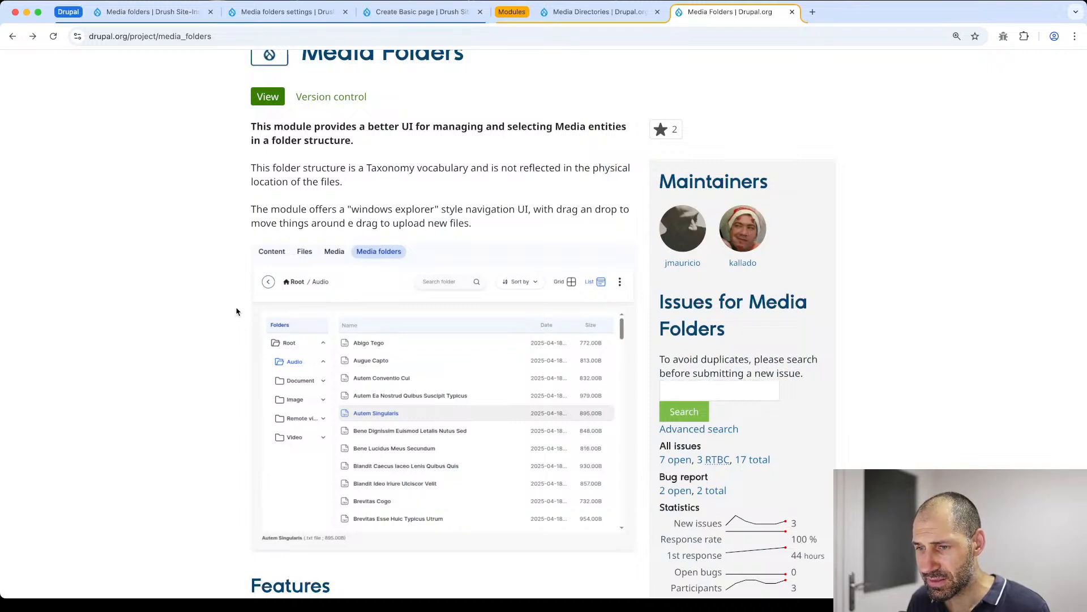
scroll(238, 313, "down", 1)
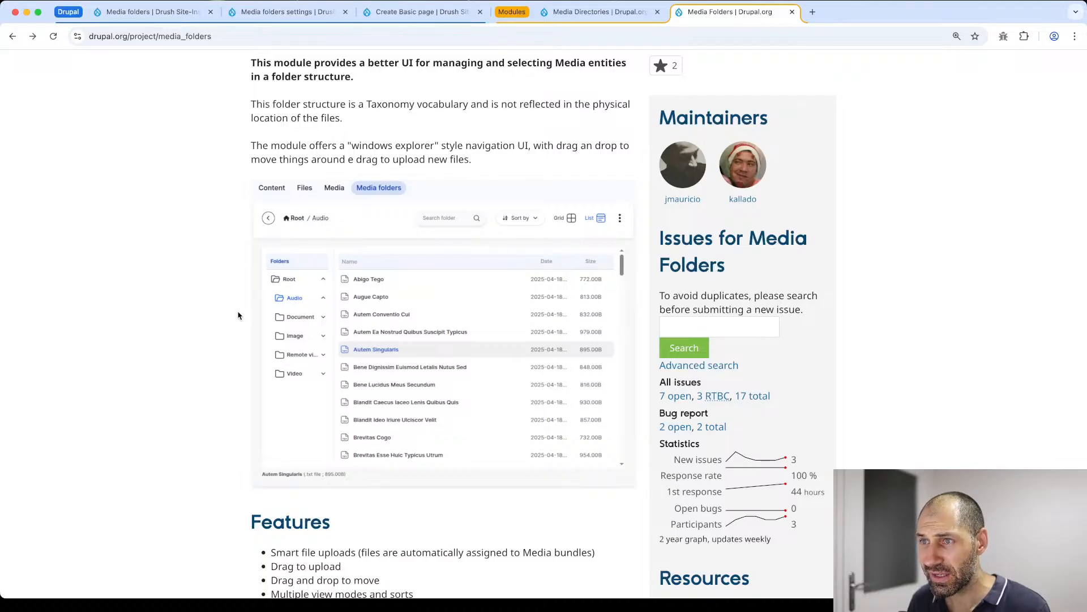
scroll(238, 312, "up", 4)
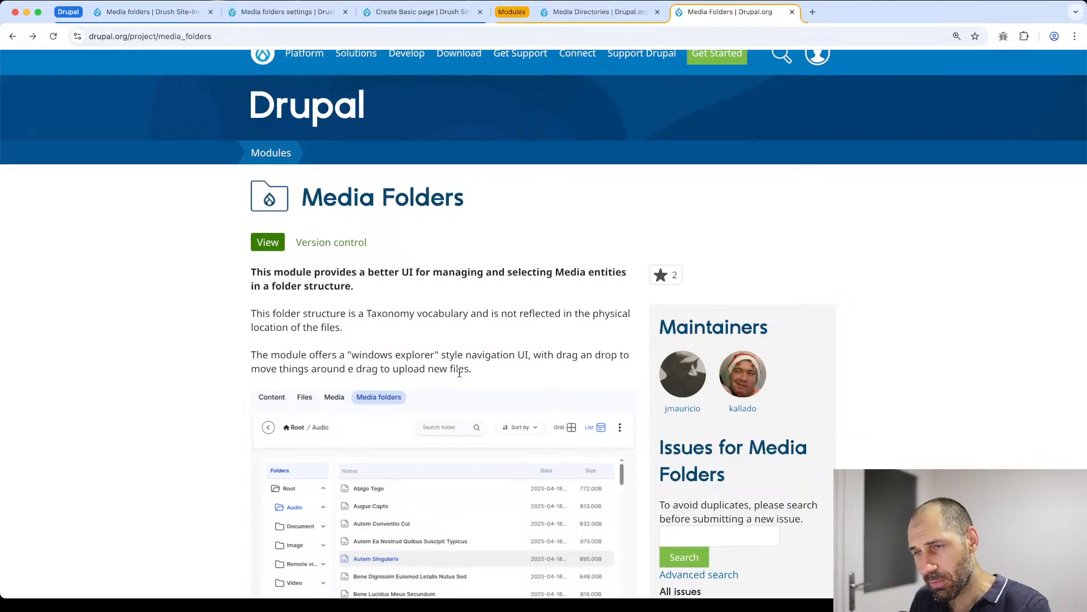
- Compare the Media Directories project page with the description and screenshot on the Media Folders project page
left_click(573, 20)
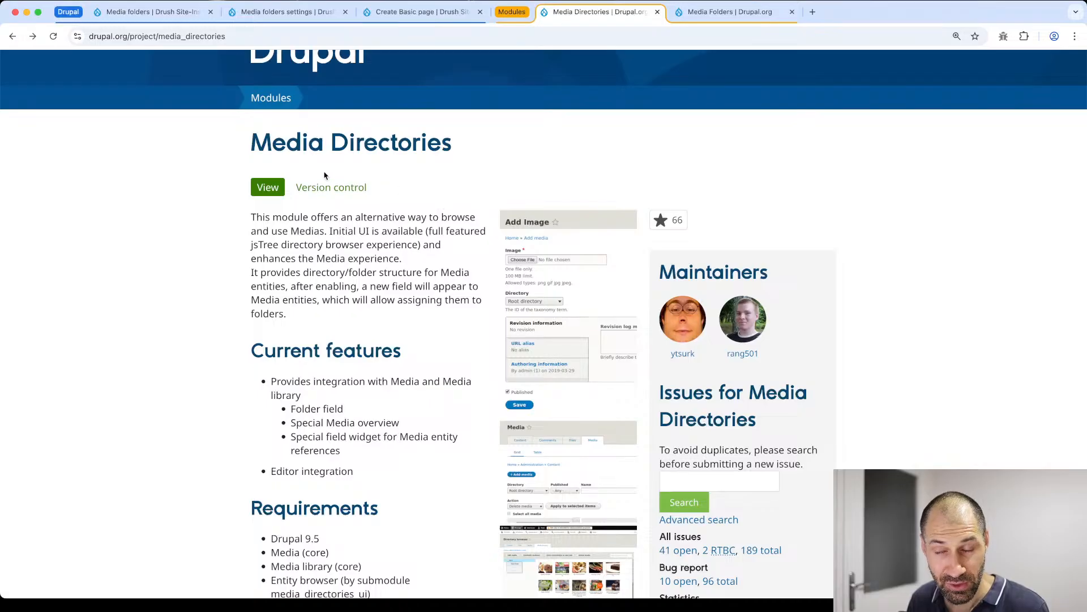
left_click(766, 16)
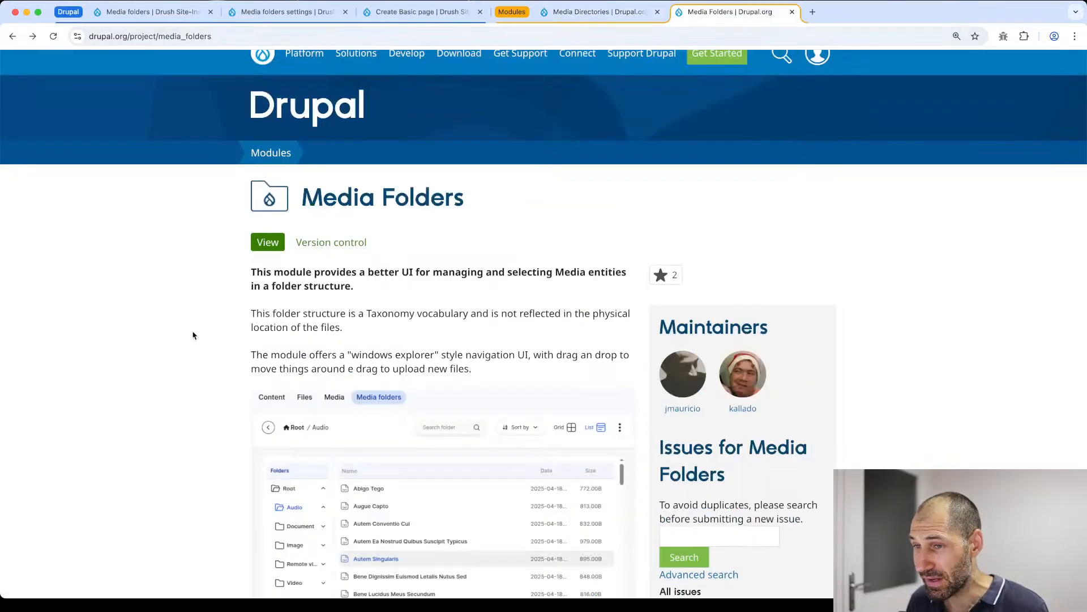
scroll(93, 385, "down", 3)
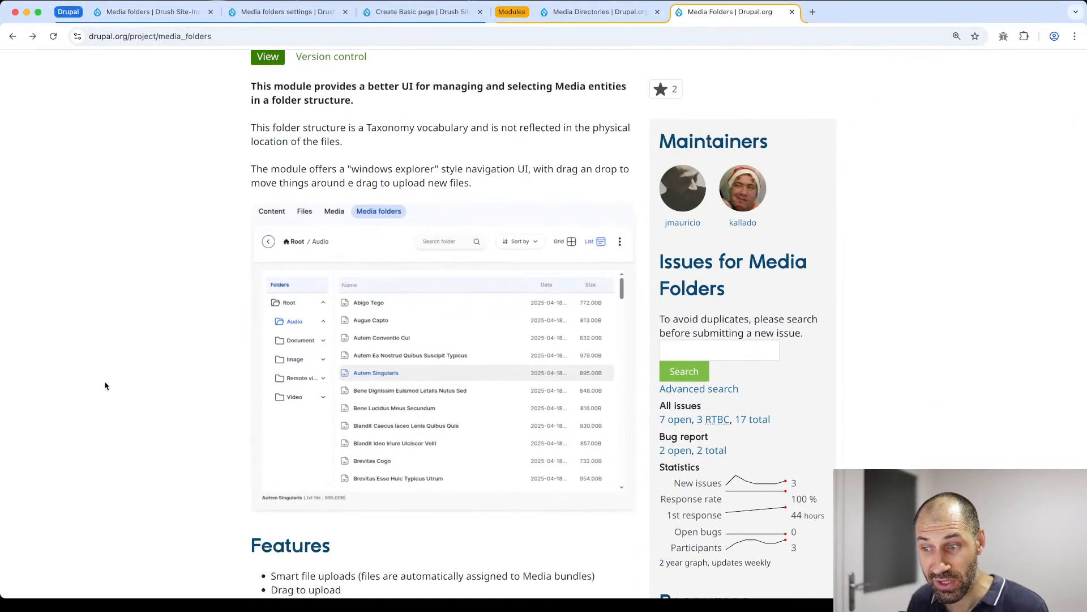
scroll(216, 395, "down", 1)
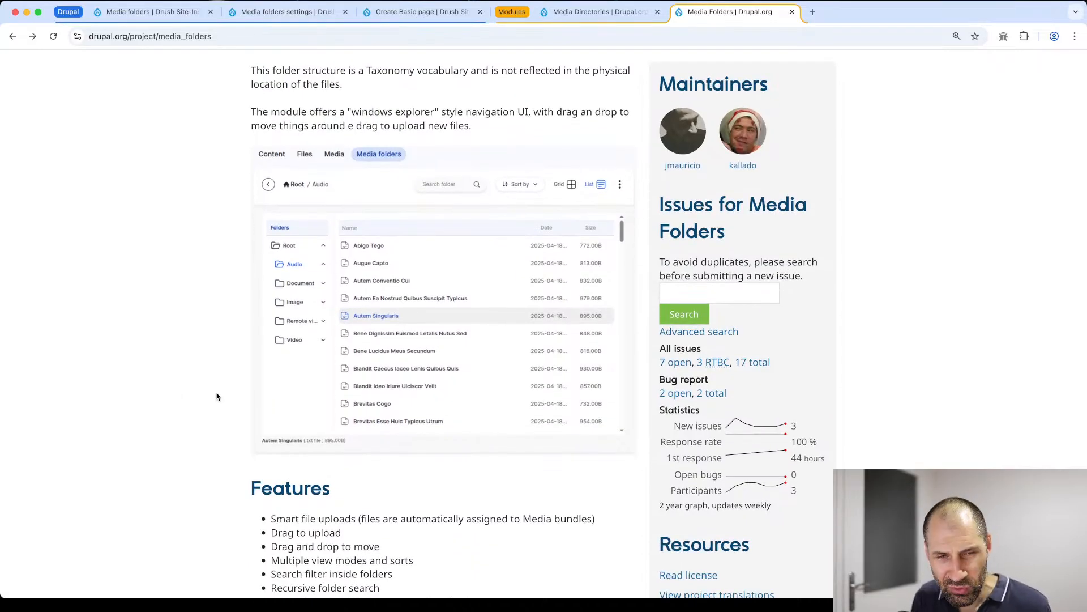
- Compare the Drupal site's Media folders overview with its Media browser, and return to the Media folders root
left_click(169, 16)
left_click(314, 129)
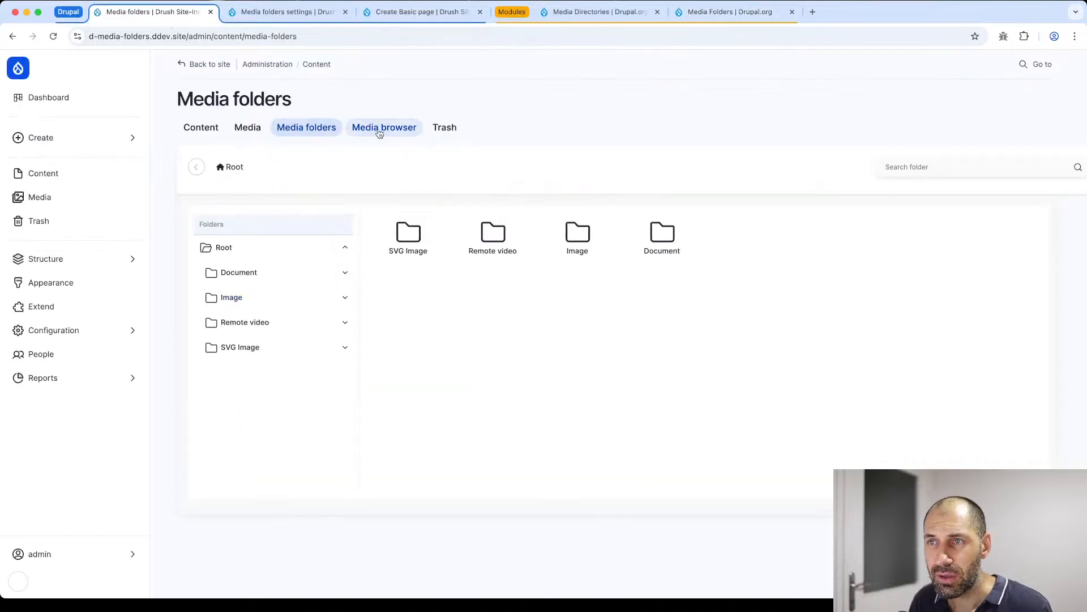
left_click(389, 126)
left_click(279, 125)
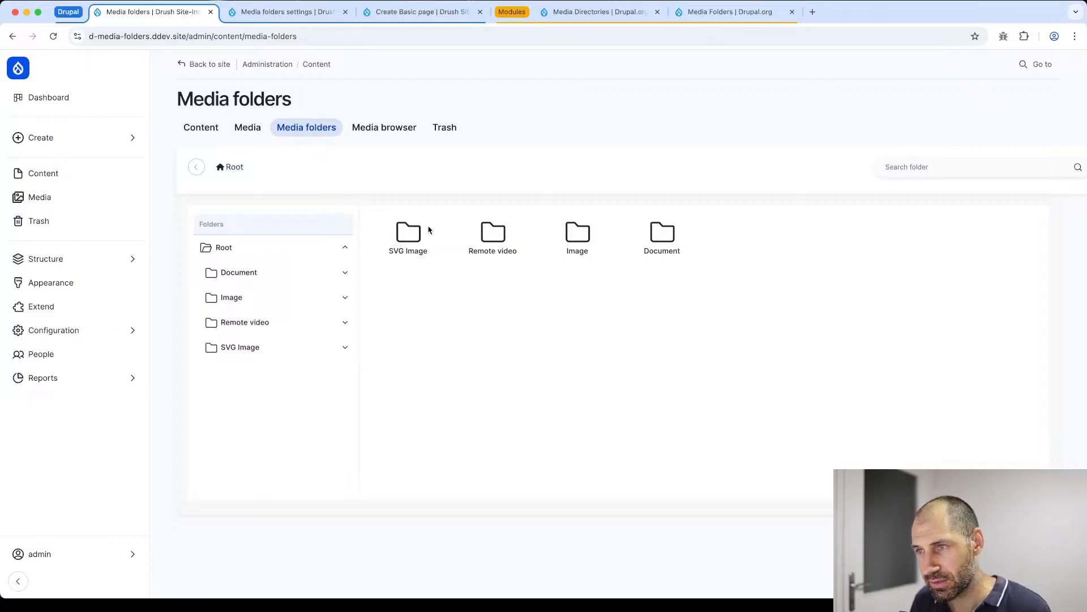
scroll(692, 212, "right", 5)
scroll(692, 211, "left", 5)
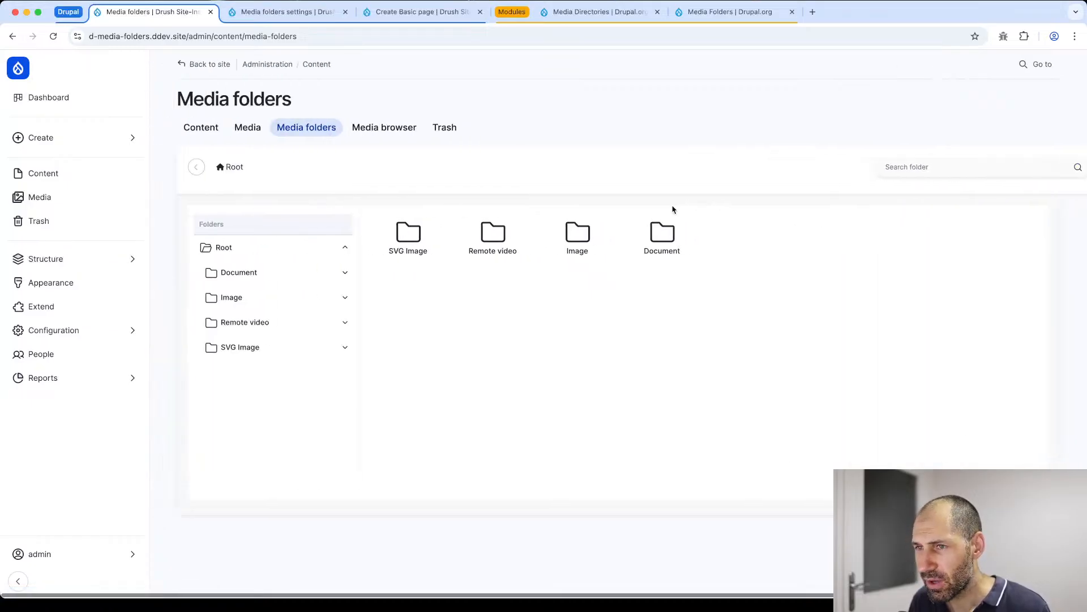
- Open the file upload form for the Image folder in Media folders
left_click(240, 301)
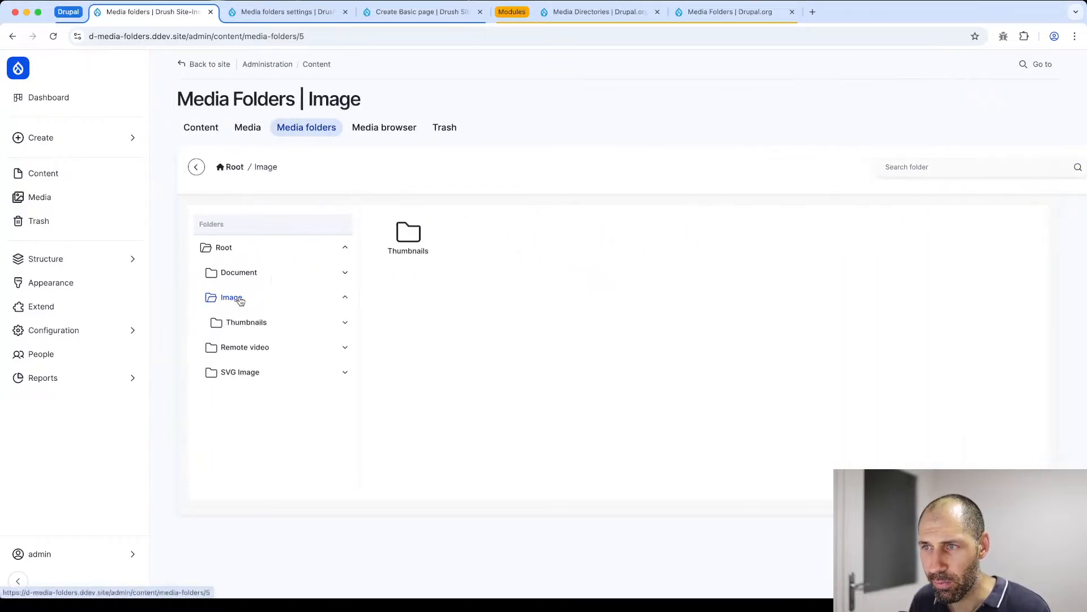
scroll(776, 250, "right", 5)
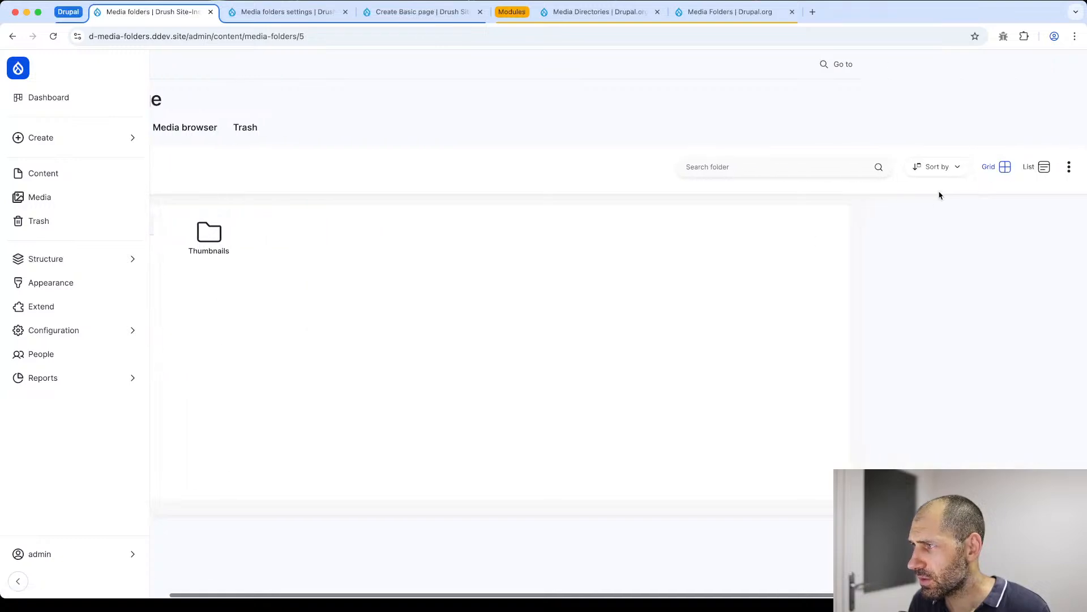
left_click(1069, 166)
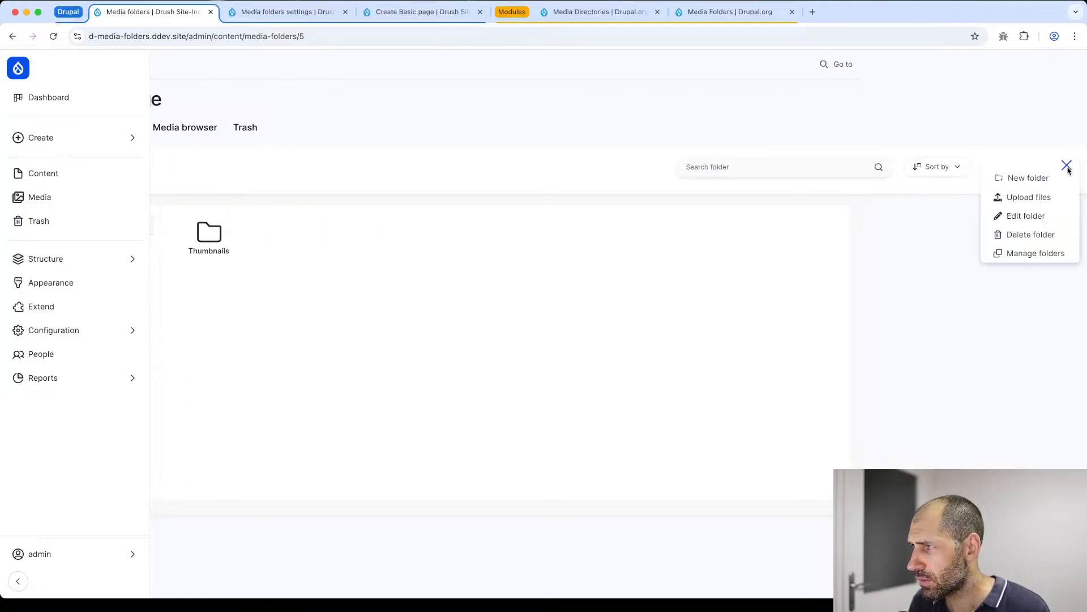
left_click(1044, 198)
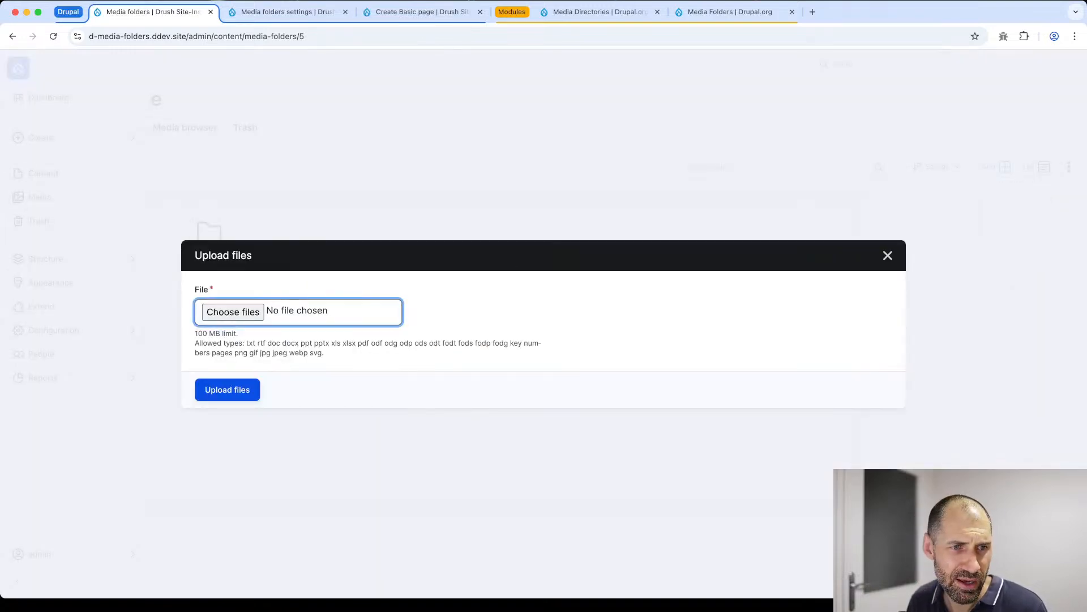
- Switch to Finder, open the plane photos folder and preview PXL_20240609_053202437-light.jpg
key("super+Tab")
double_click(477, 208)
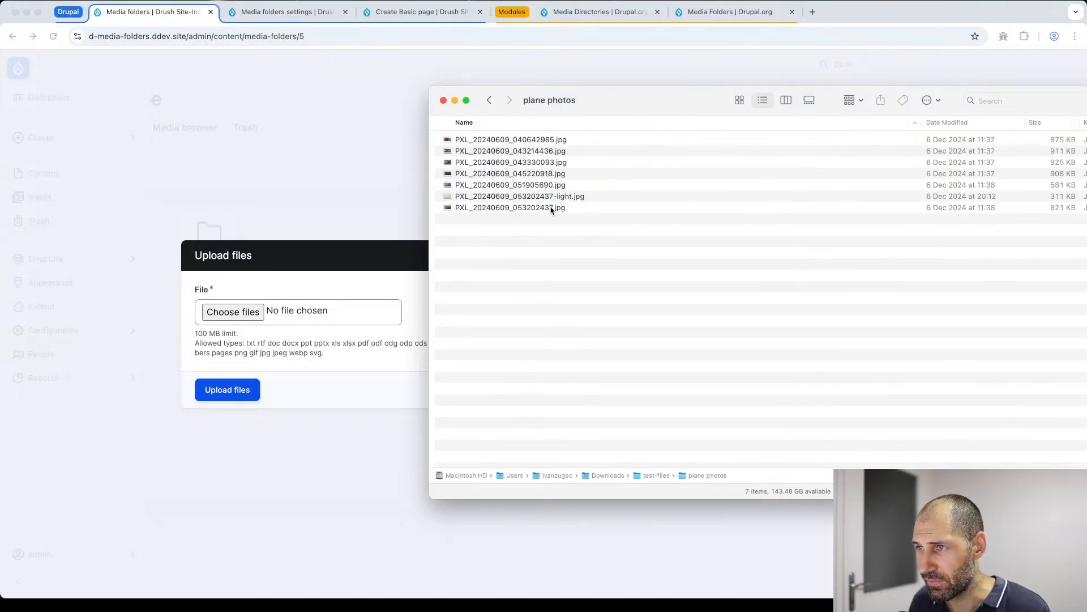
left_click(582, 196)
key("super+a")
left_click(516, 201)
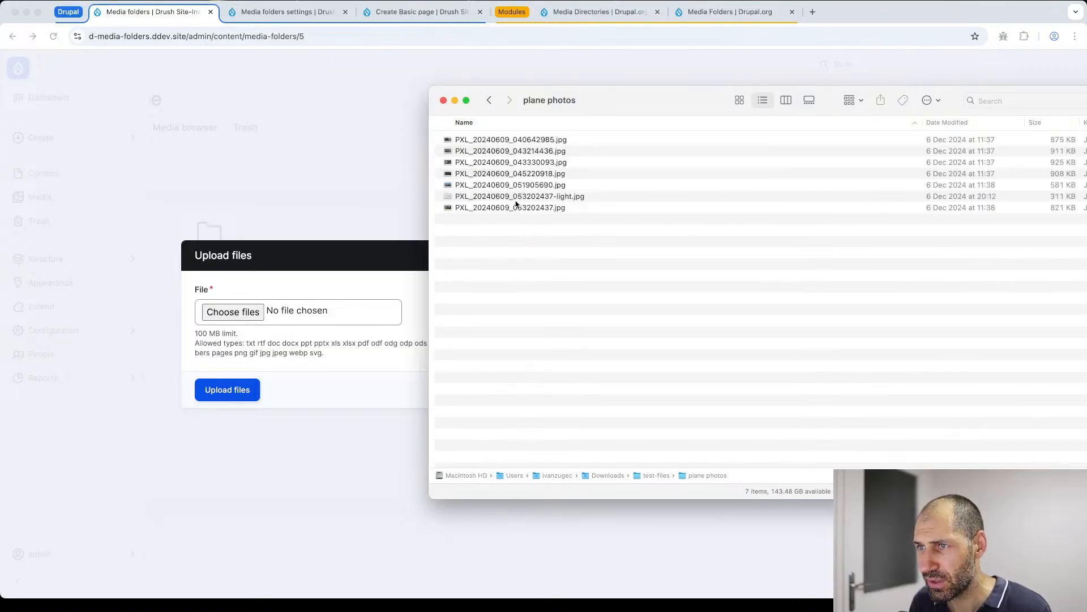
left_click(516, 199)
key("space")
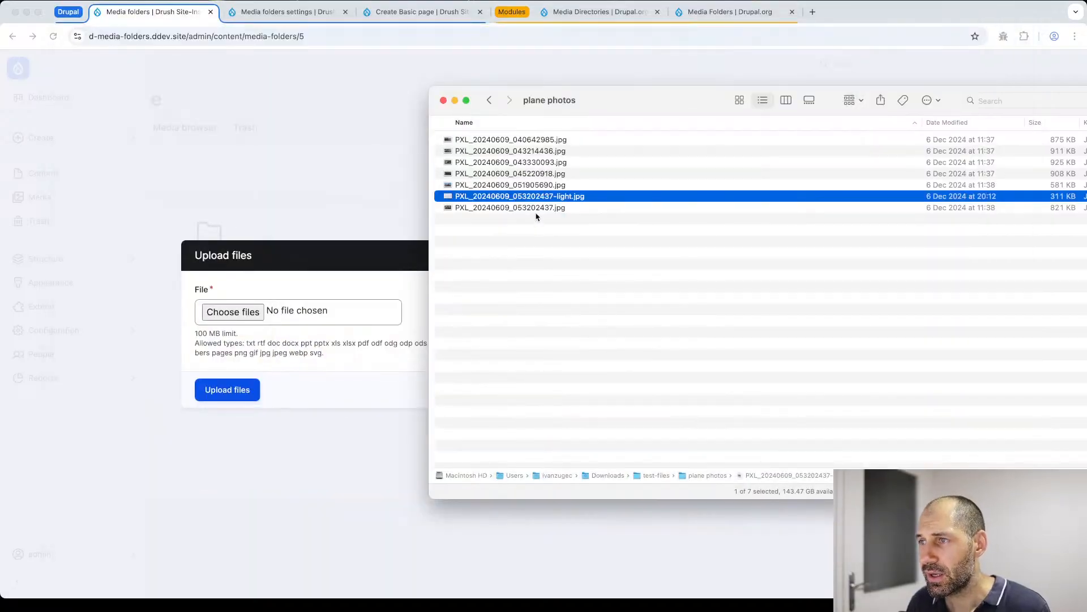
- Upload all the plane photos except PXL_20240609_053202437-light.jpg to the Image folder
left_click(538, 207)
key("super+a")
left_click(545, 196, "super")
left_click_drag(547, 164, 278, 307)
left_click(237, 479)
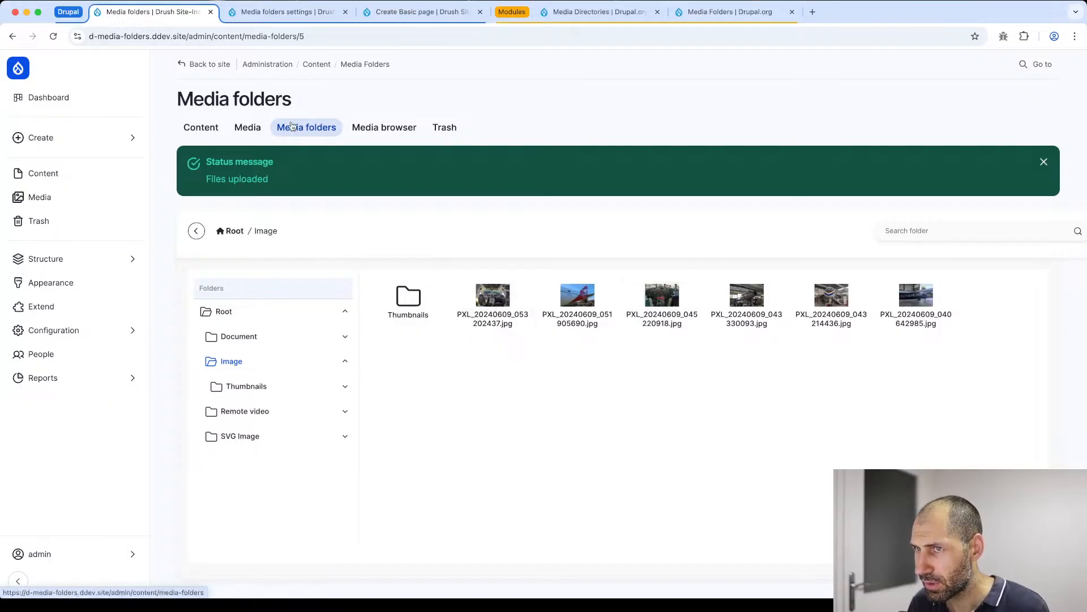
- Examine the uploaded plane photos in the Media browser's Root directory, selecting PXL_20240609_051905690.jpg and PXL_20240609_045220918.jpg in turn
left_click(377, 128)
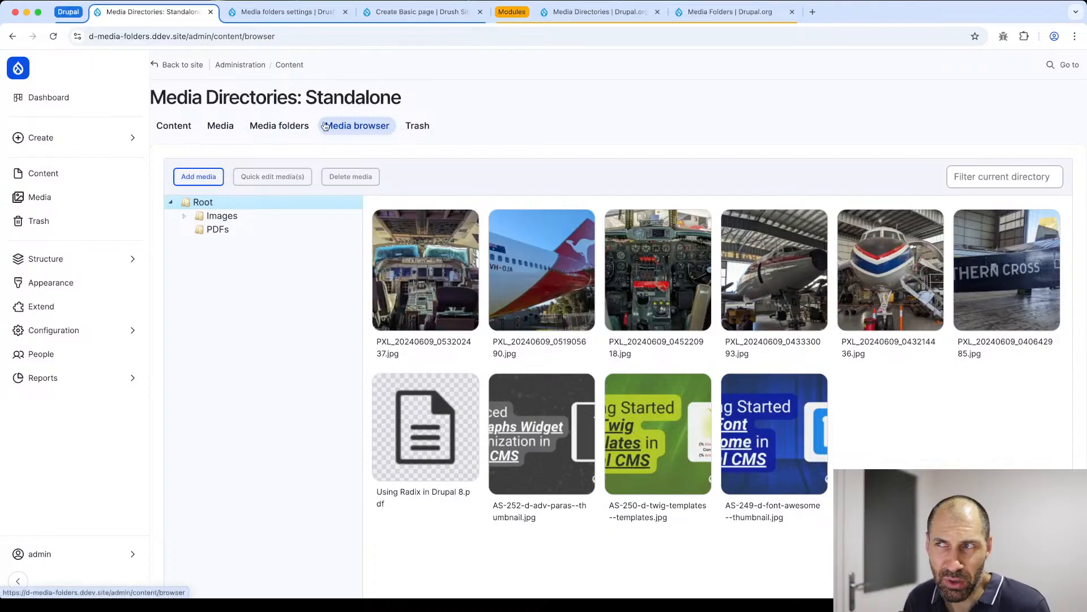
left_click(552, 261)
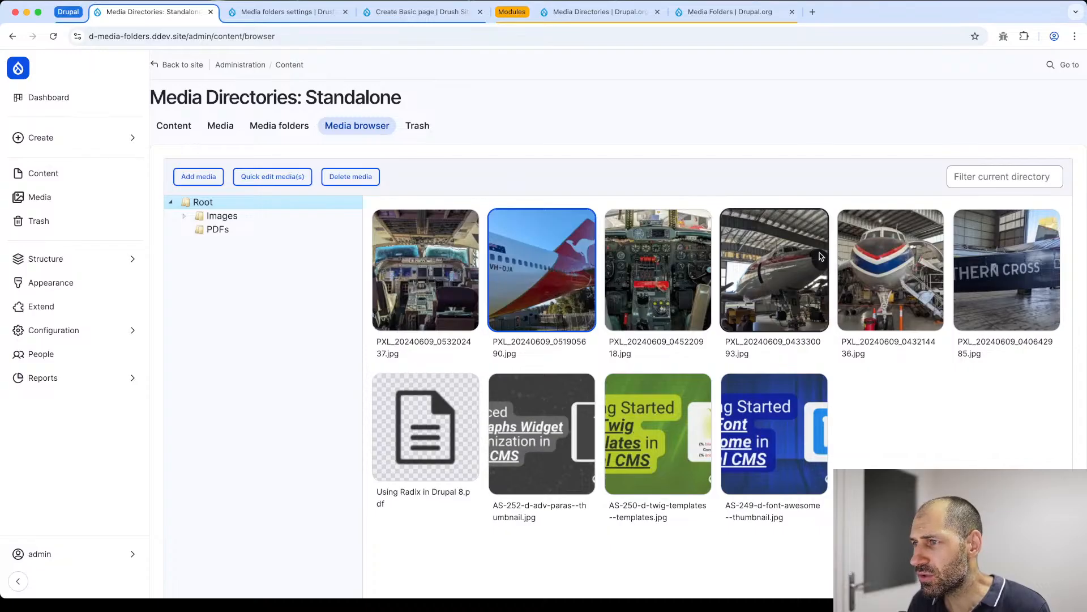
left_click(694, 256)
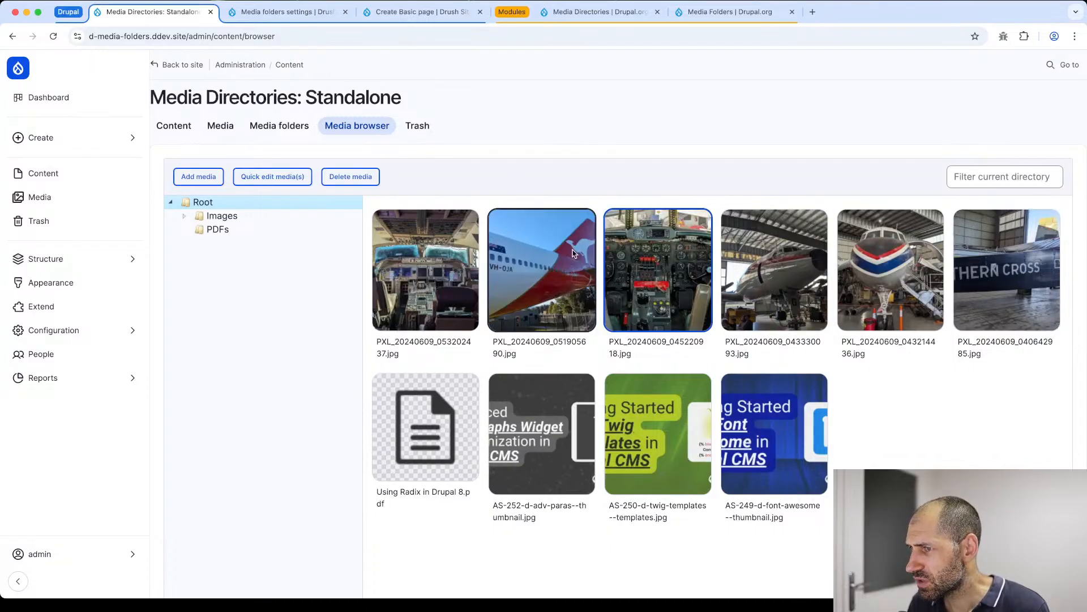
left_click(282, 20)
left_click(160, 18)
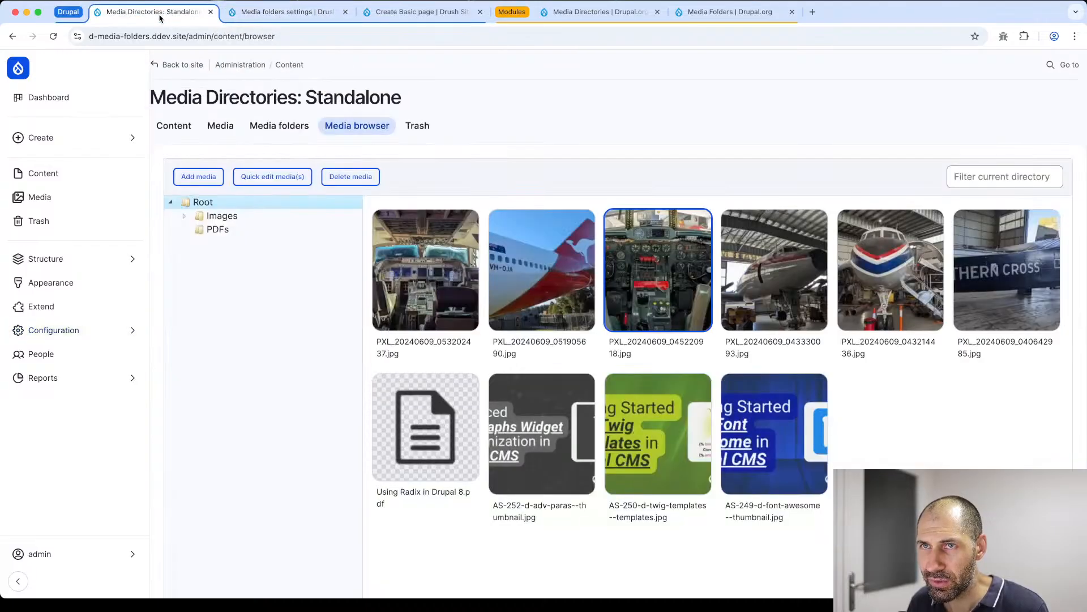
- Open the Image folder in Media folders and select PXL_20240609_051905690.jpg to view its file details
left_click(303, 128)
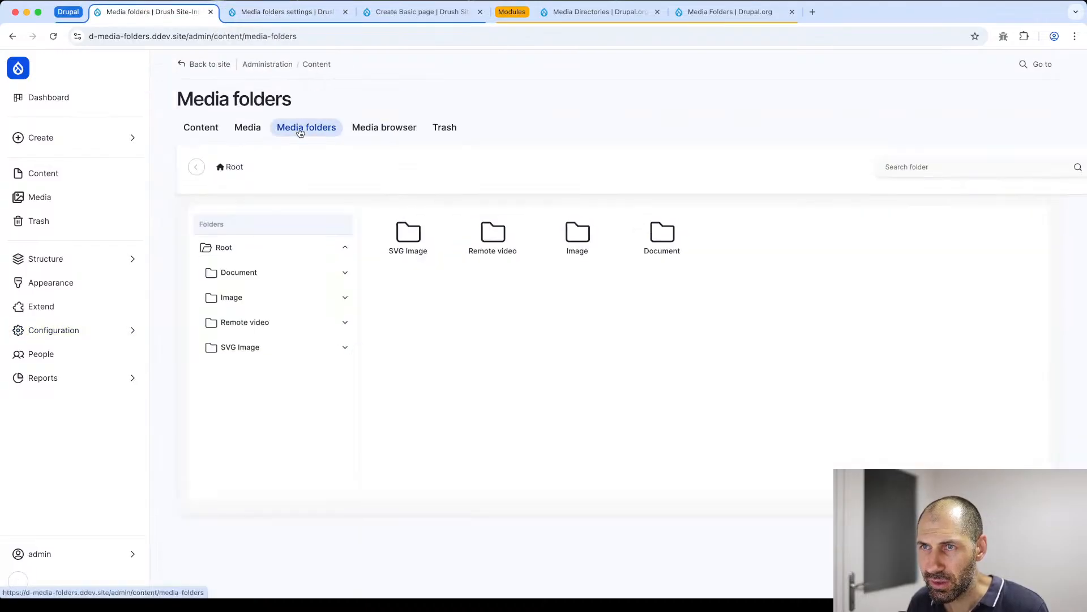
left_click(588, 244)
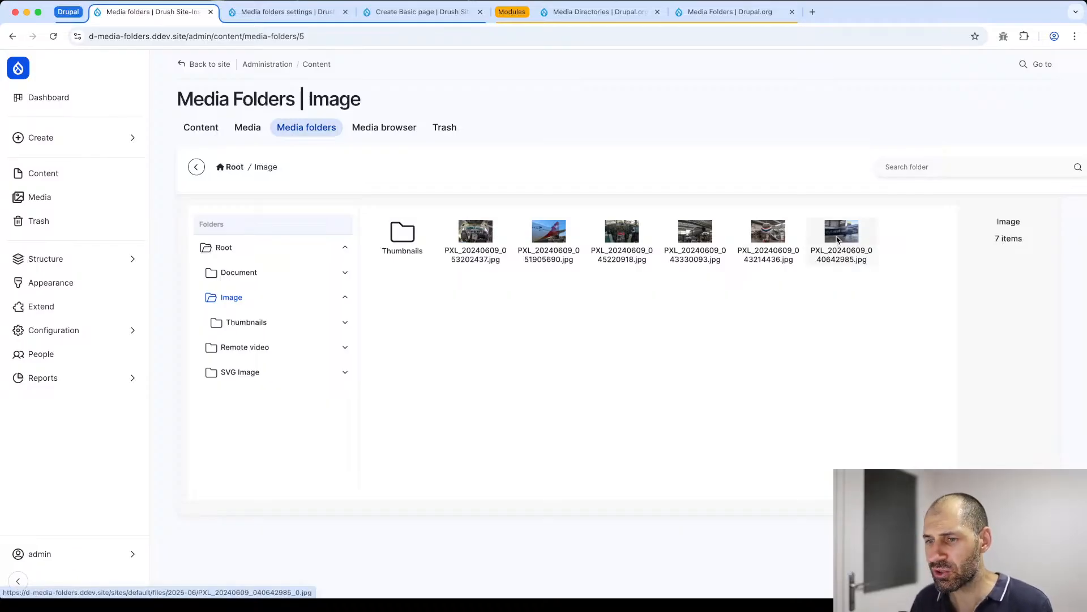
left_click(545, 235)
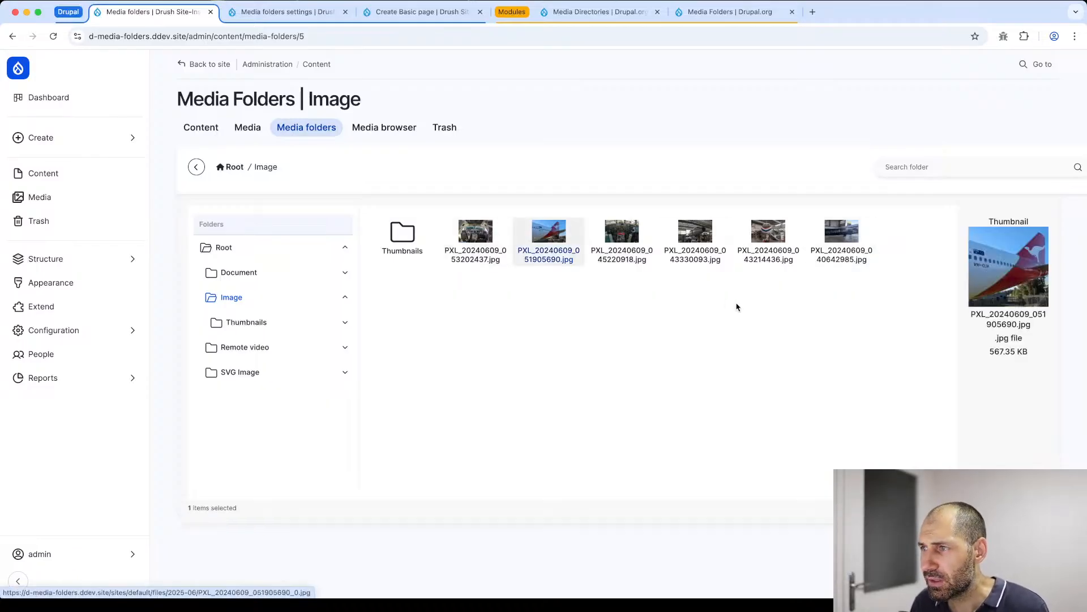
- Select PXL_20240609_053202437.jpg, PXL_20240609_051905690.jpg and PXL_20240609_045220918.jpg together in the Image folder
left_click_drag(626, 279, 494, 243)
left_click(495, 242)
left_click(545, 241)
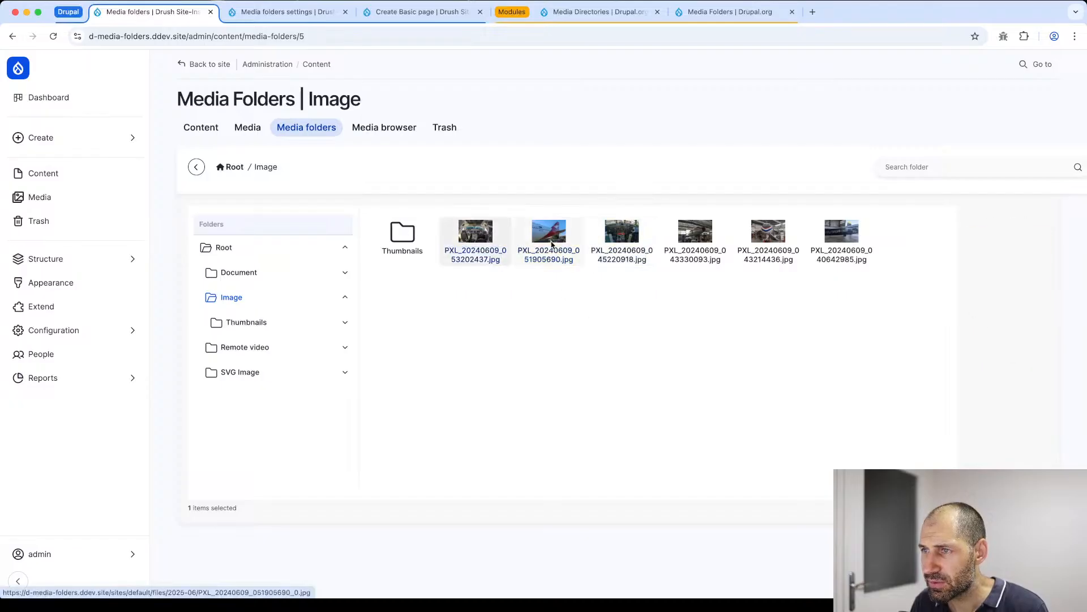
left_click(614, 254, "shift")
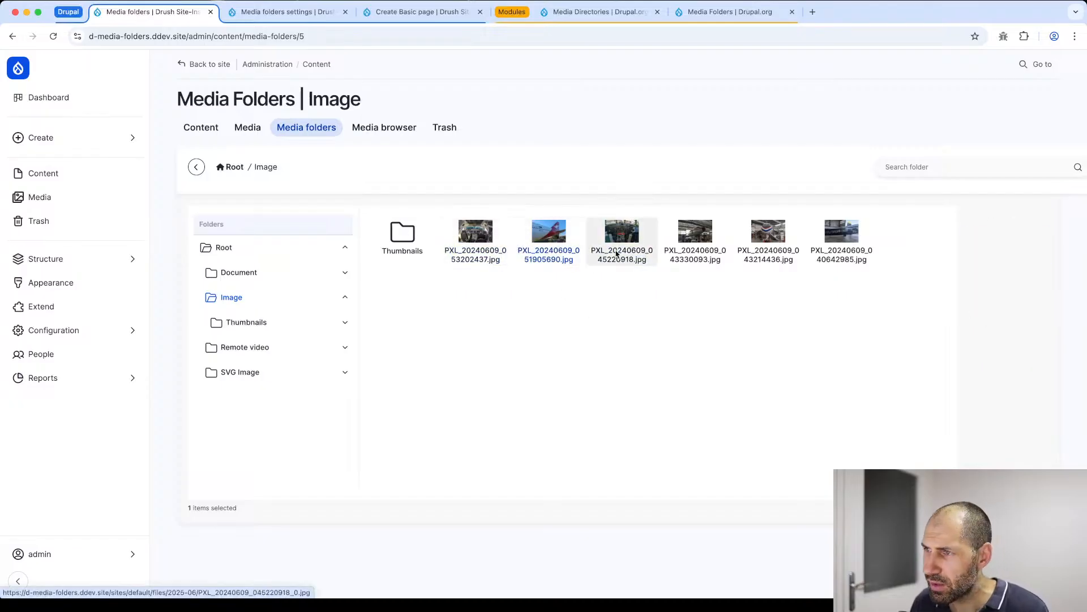
left_click(495, 250, "shift")
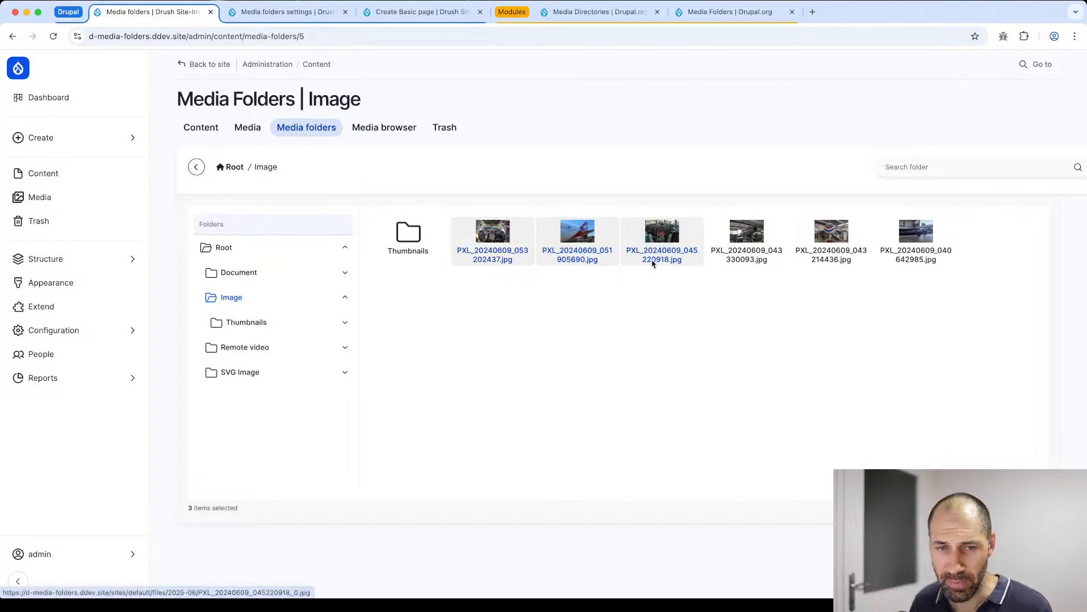
- Open the Media browser and select the first five plane photos in Root, from PXL_20240609_053202437.jpg to PXL_20240609_043214436.jpg
left_click(396, 130)
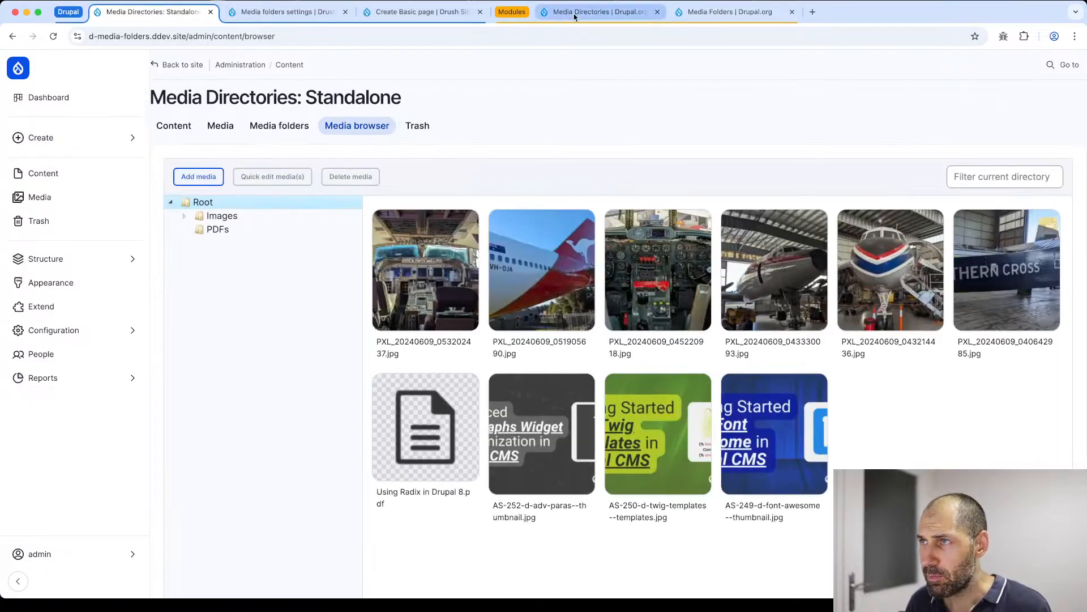
left_click(552, 277)
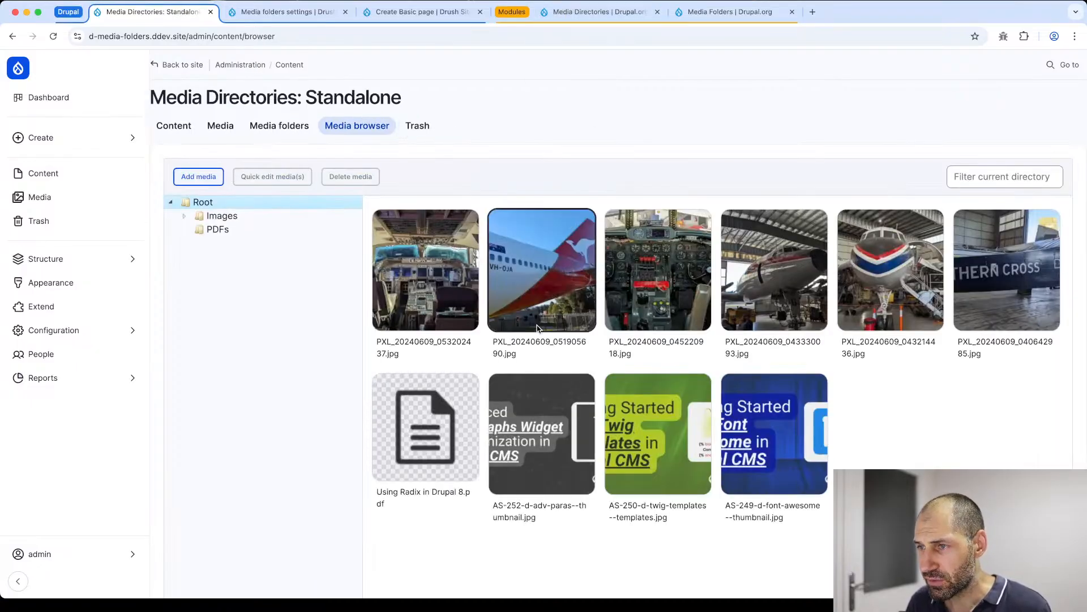
left_click(781, 293, "super")
left_click(574, 298)
left_click(751, 287)
left_click(883, 290)
left_click(770, 292)
left_click(646, 294)
left_click(572, 297, "super")
left_click(455, 303, "super")
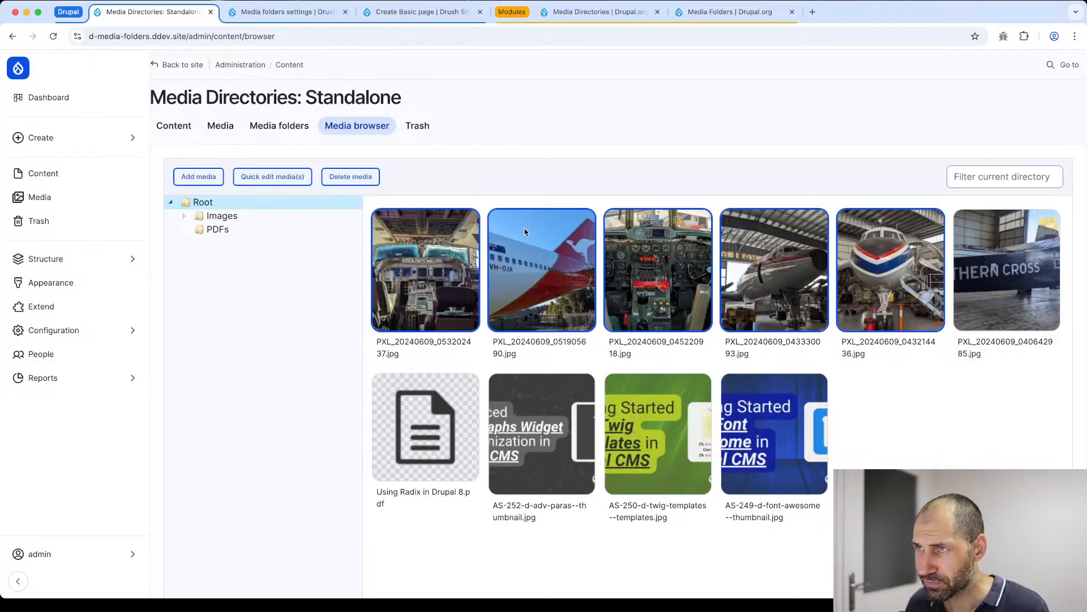
- Examine the Media Directories and Media Folders project pages on Drupal.org, reading the Media Folders description and feature list
left_click(580, 15)
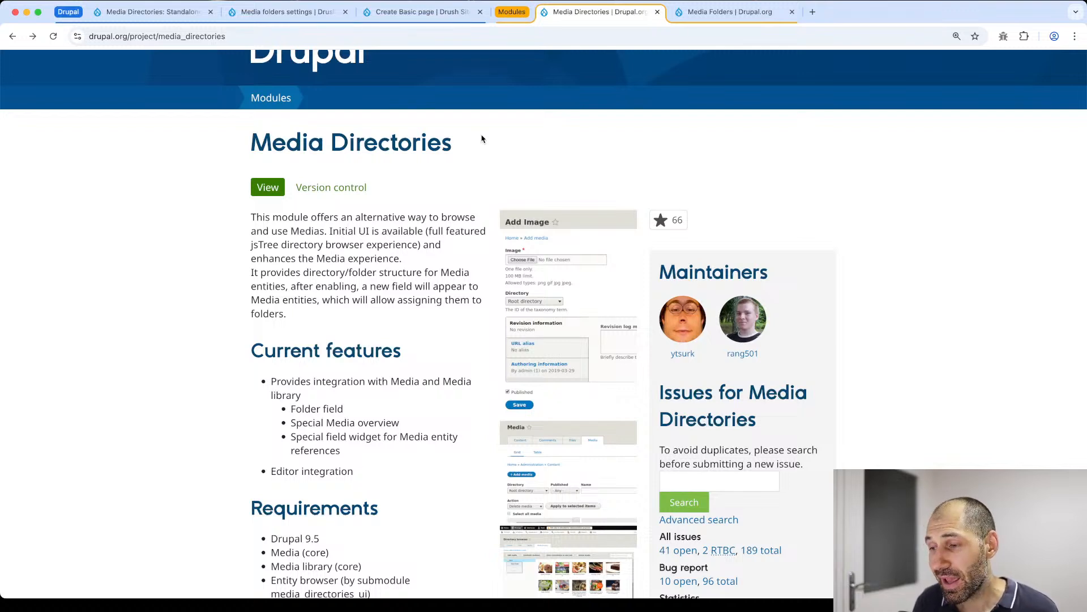
left_click(736, 13)
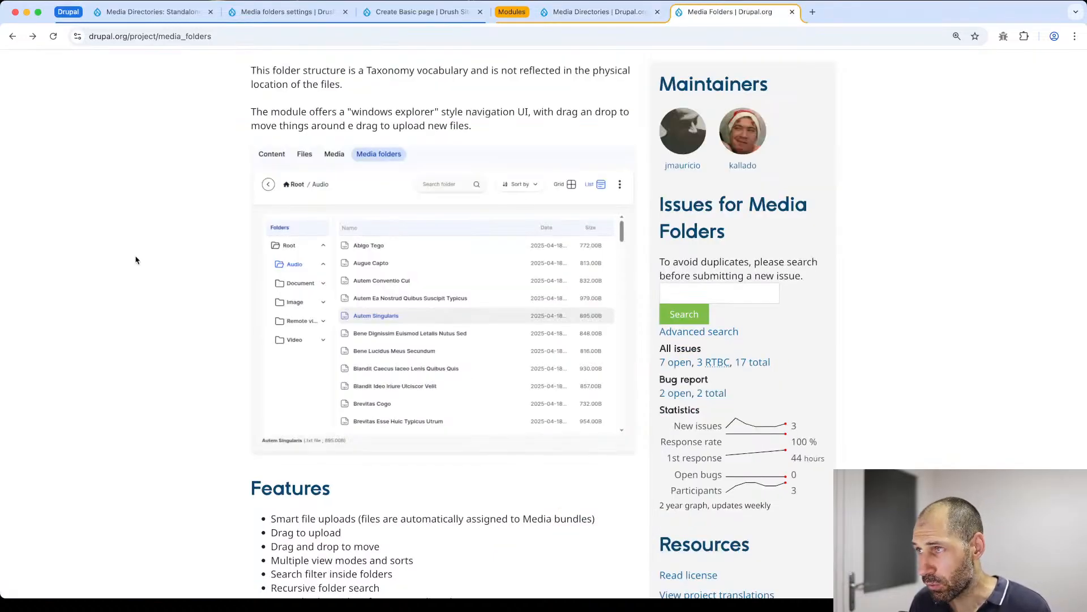
scroll(182, 380, "down", 5)
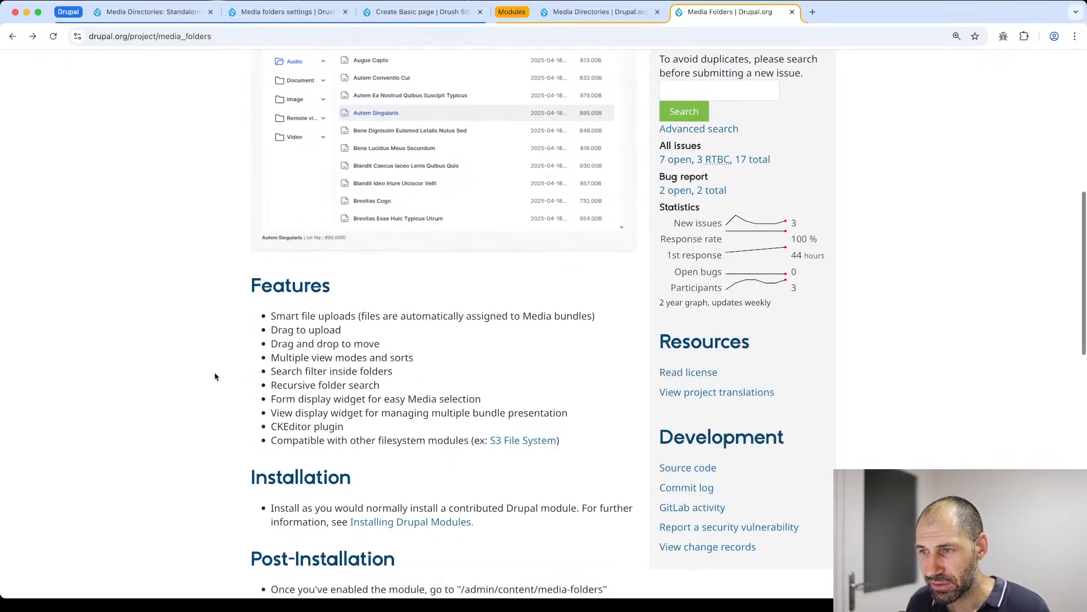
scroll(215, 376, "up", 10)
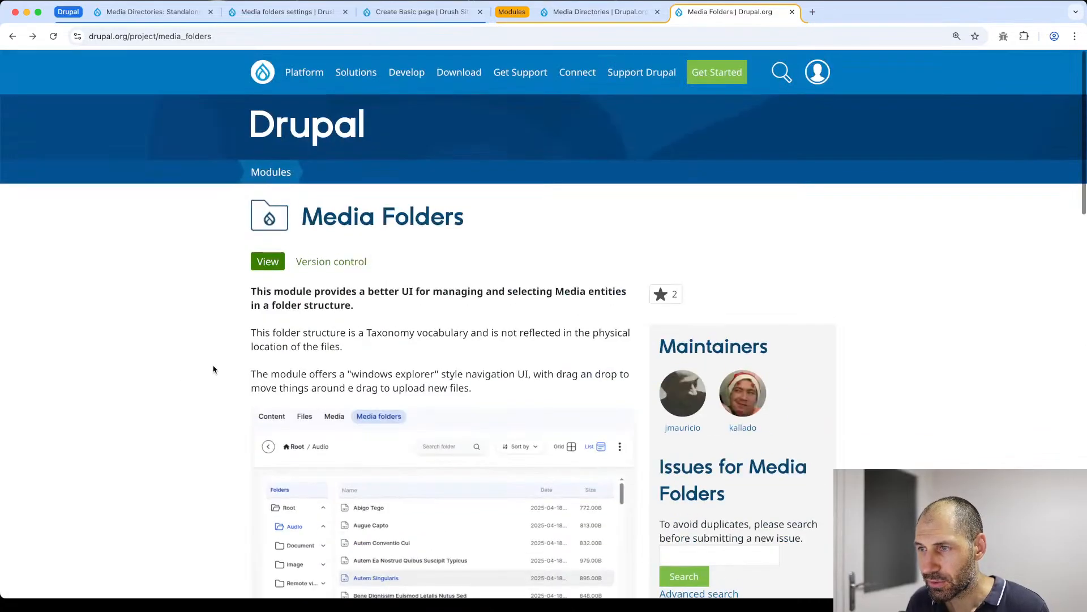
left_click_drag(299, 215, 463, 217)
left_click(465, 222)
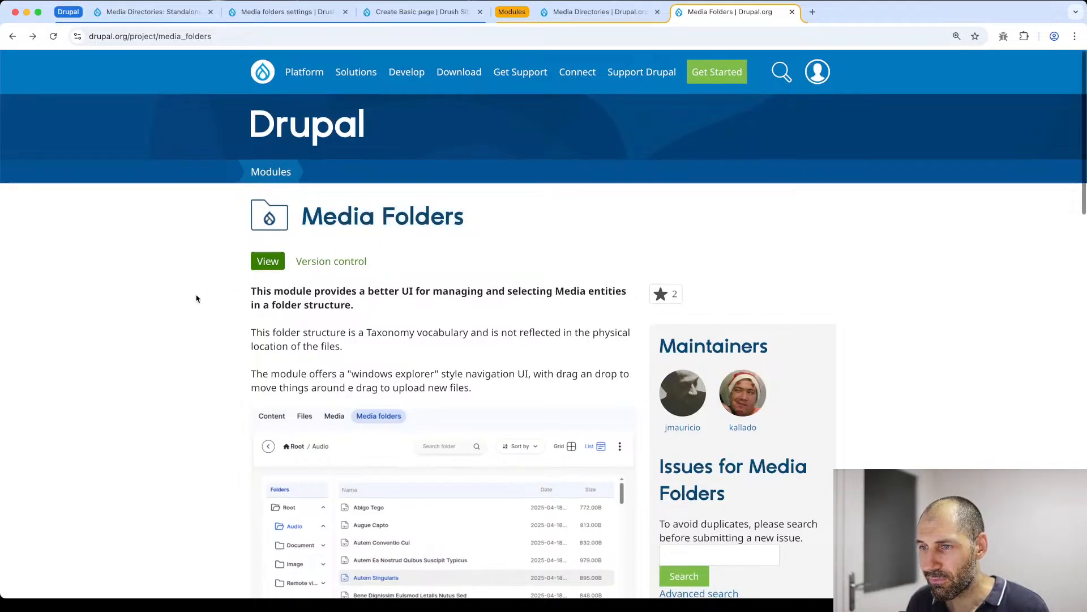
scroll(189, 305, "down", 6)
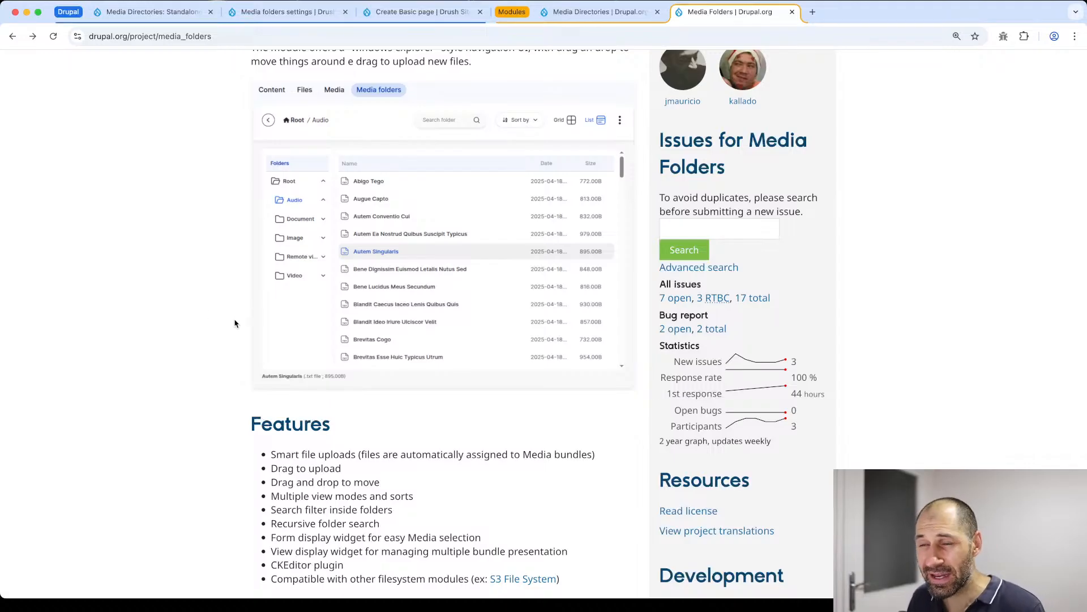
scroll(236, 322, "up", 2)
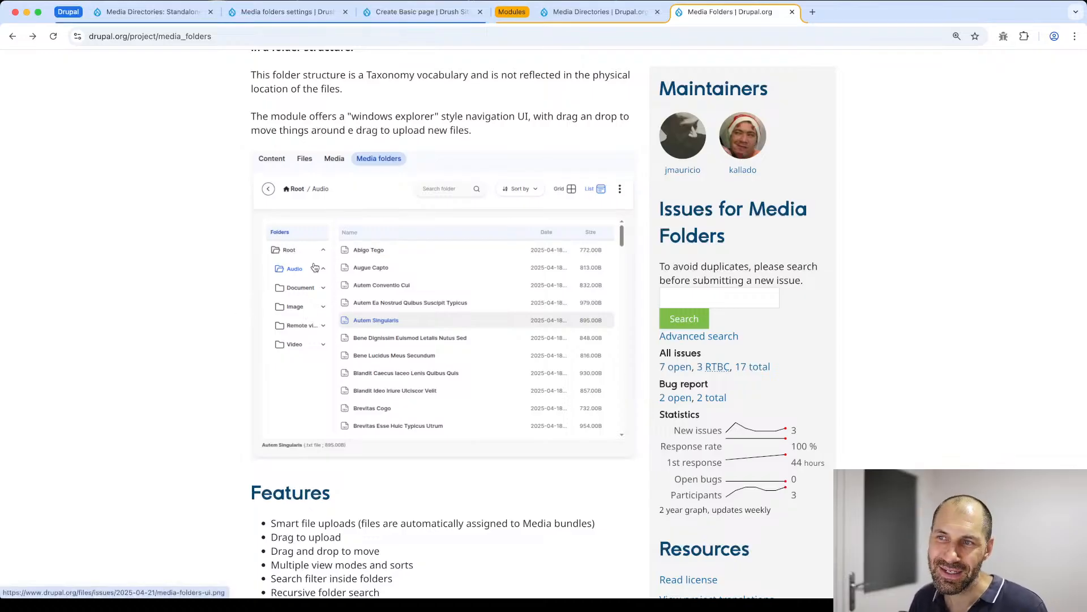
left_click_drag(476, 131, 265, 77)
left_click(265, 77)
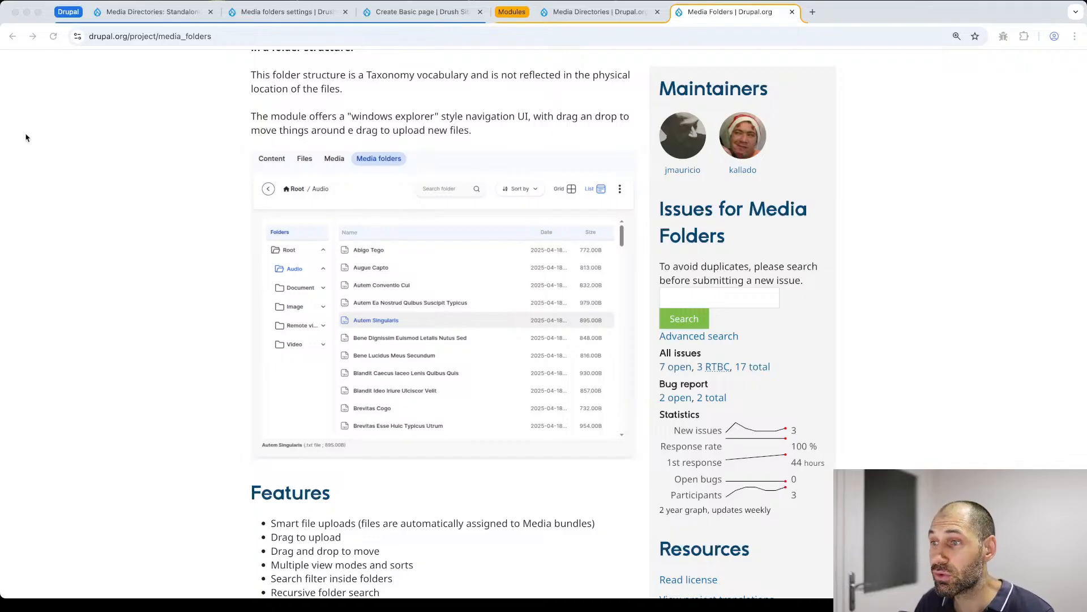
left_click(568, 12)
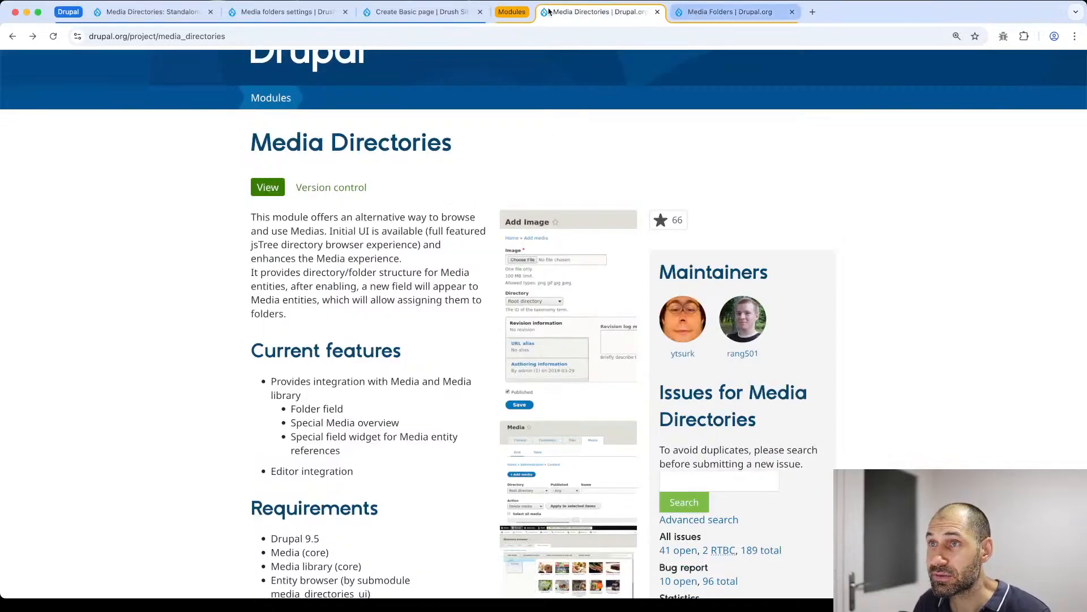
- On the Create Basic page form, inspect the markup of the media dialog's back button and breadcrumb, and close the developer tools
left_click(422, 11)
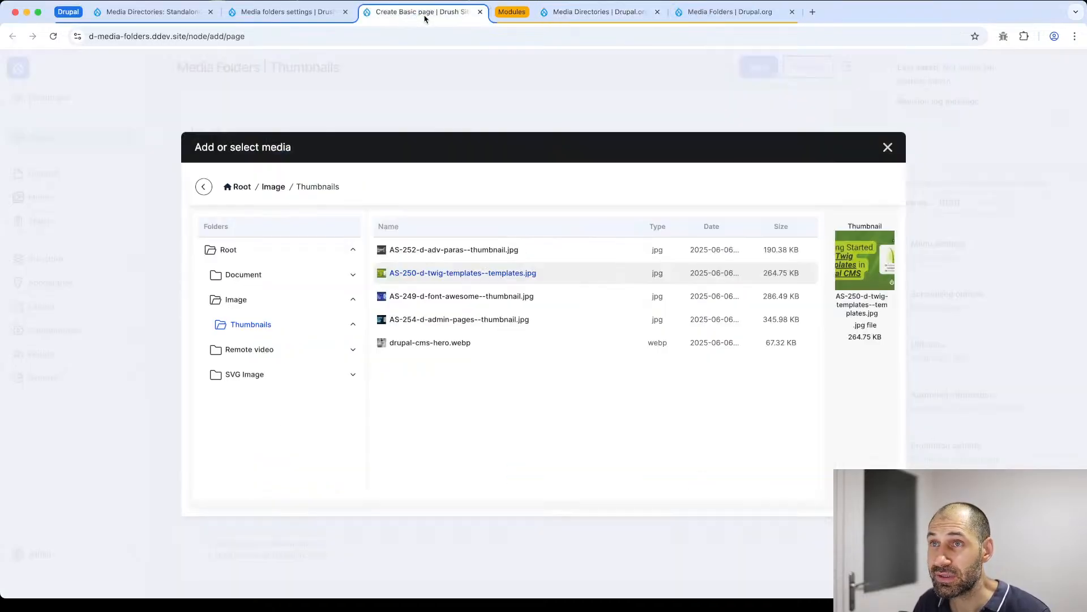
right_click(600, 199)
left_click(643, 375)
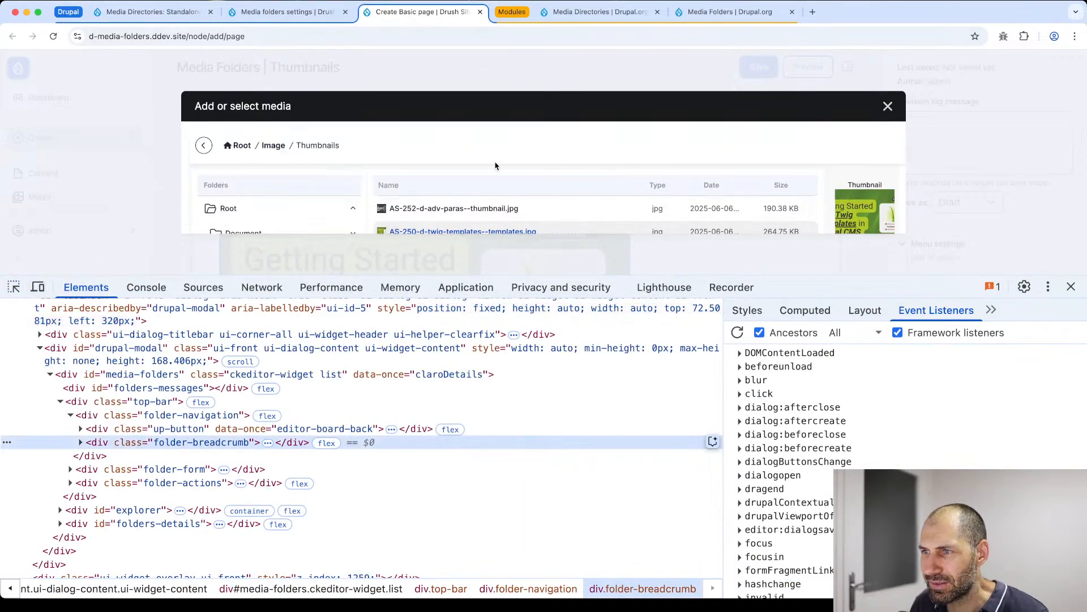
left_click(814, 312)
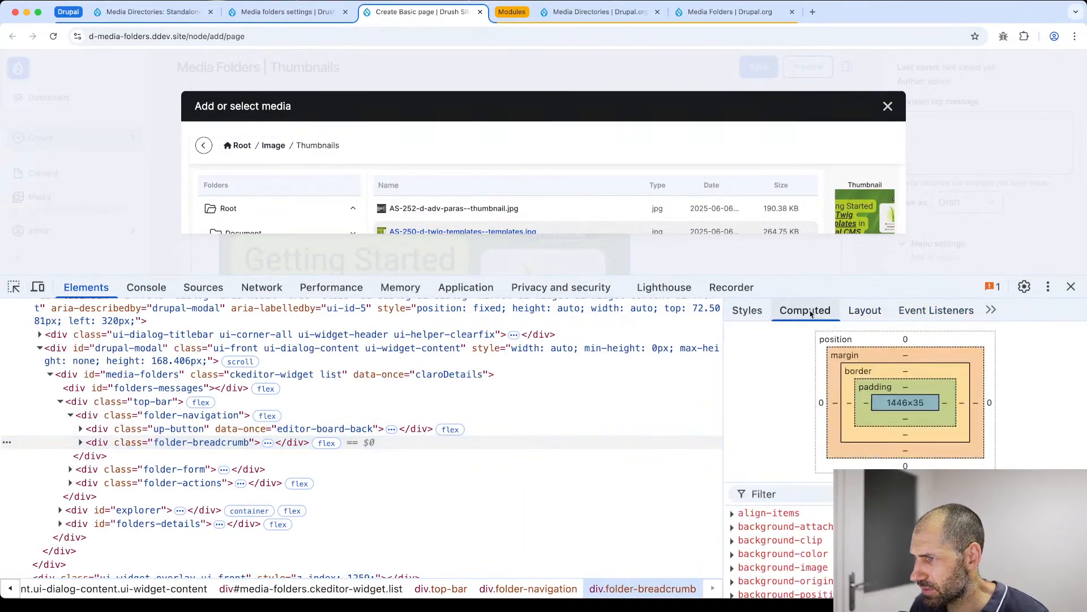
left_click(238, 429)
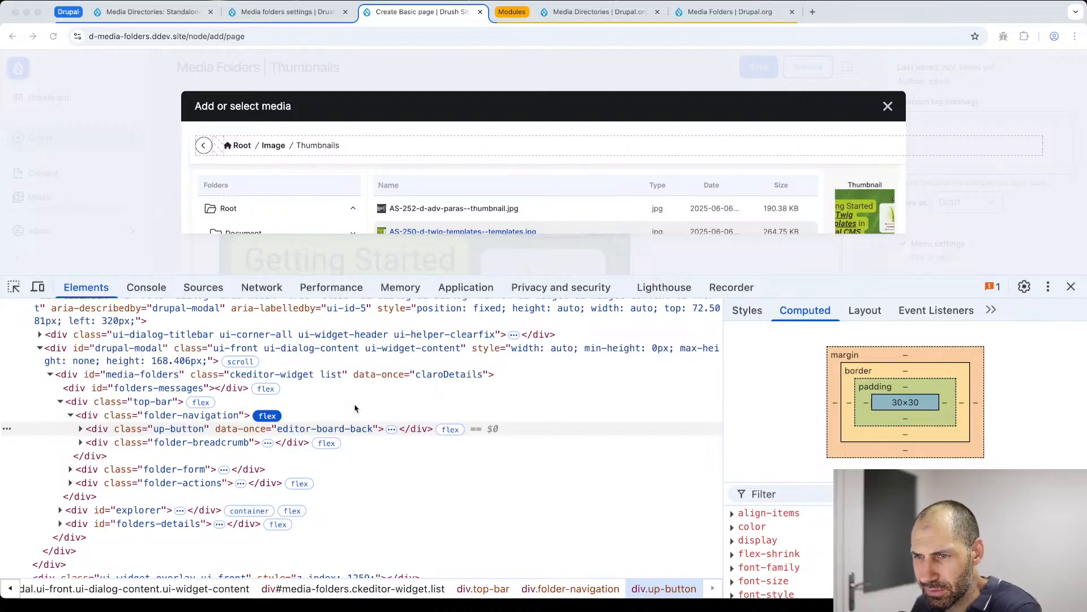
left_click(315, 433)
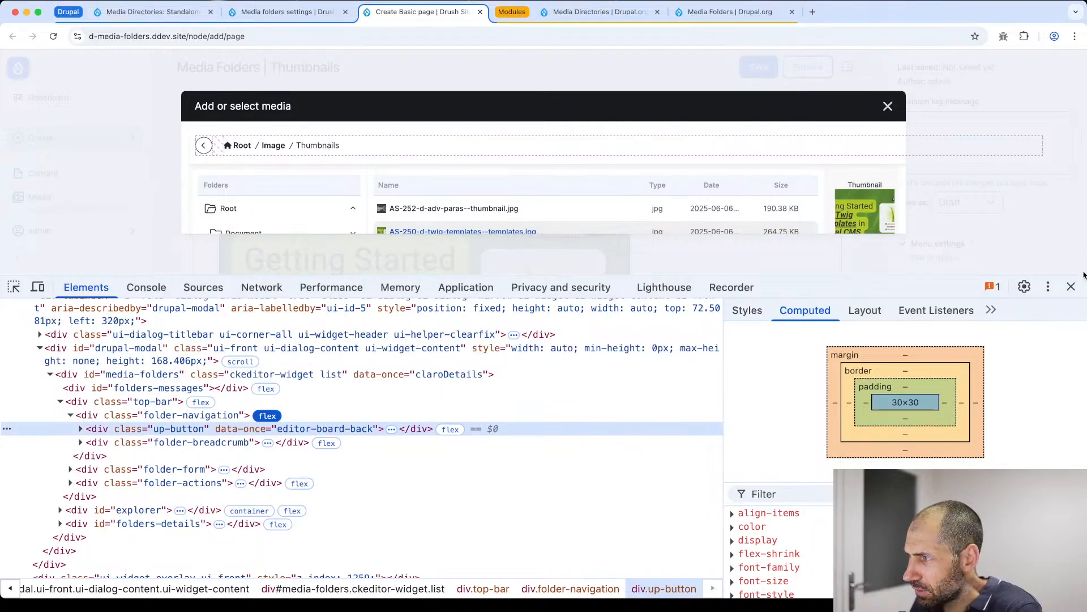
left_click(1070, 286)
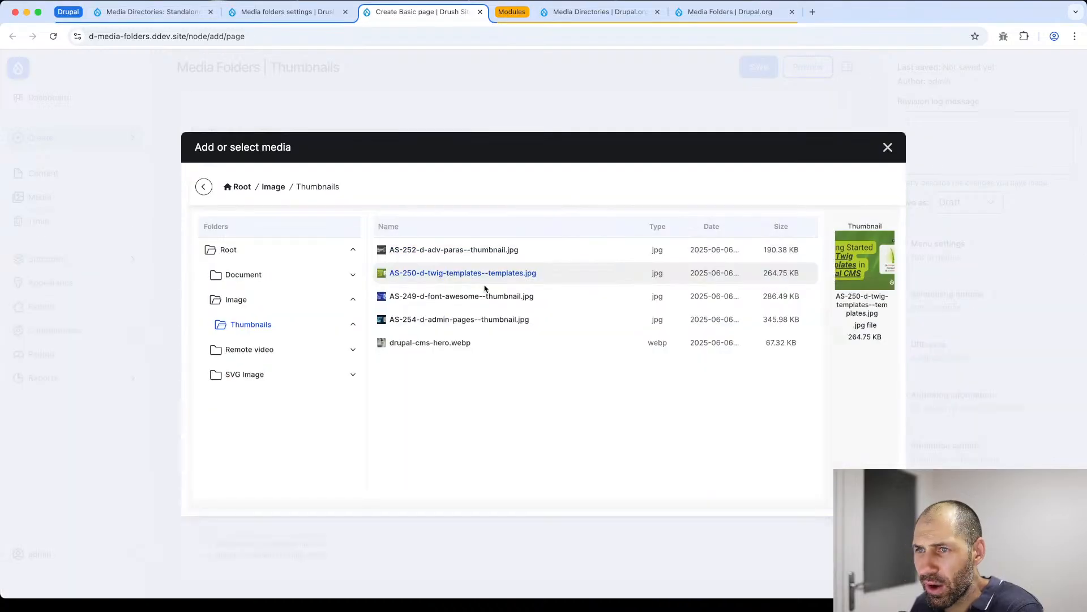
- Close the Add or select media dialog and go to the Media folders page within the site's content administration
left_click(888, 148)
scroll(424, 184, "up", 5)
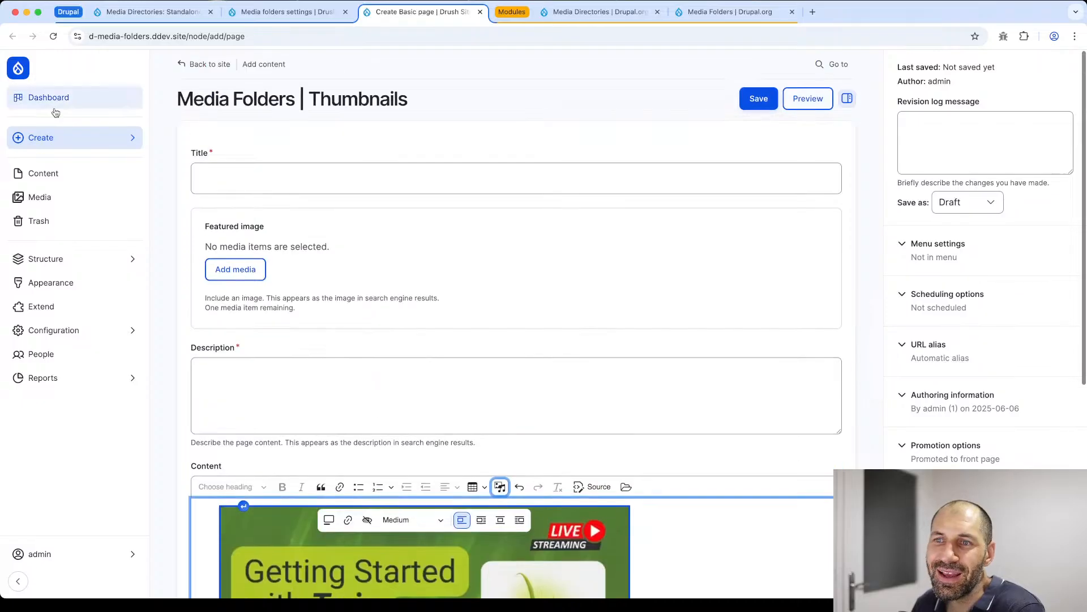
left_click(73, 178)
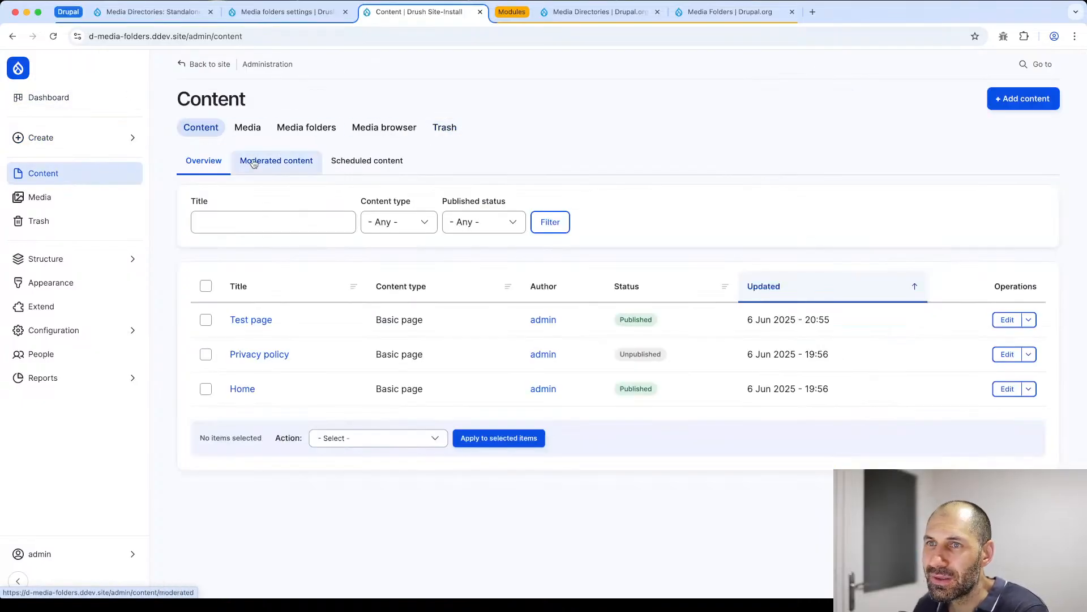
left_click(306, 127)
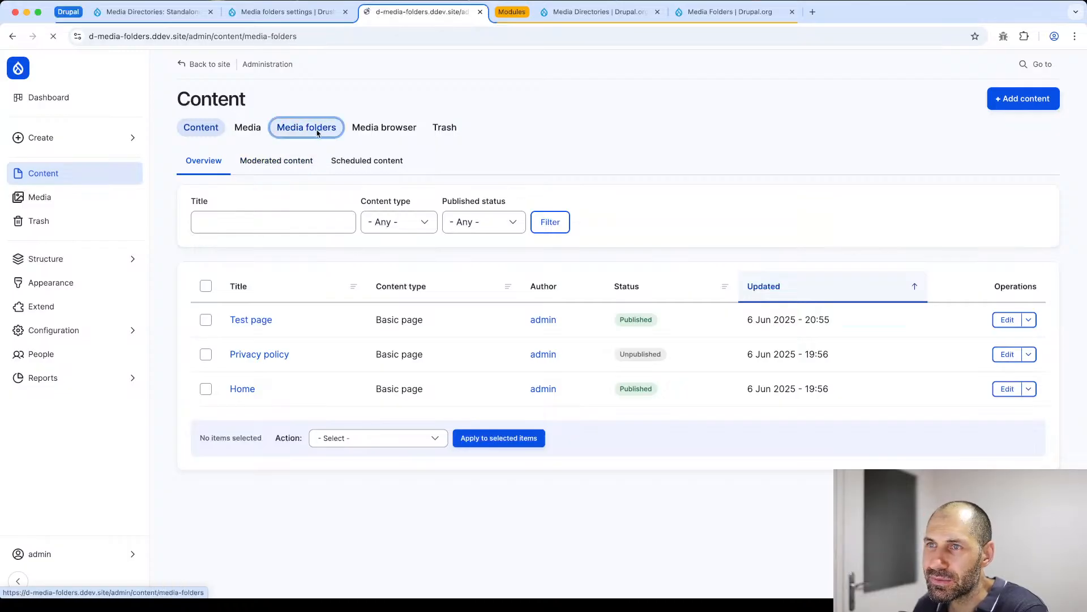
left_click_drag(727, 267, 431, 235)
left_click(449, 294)
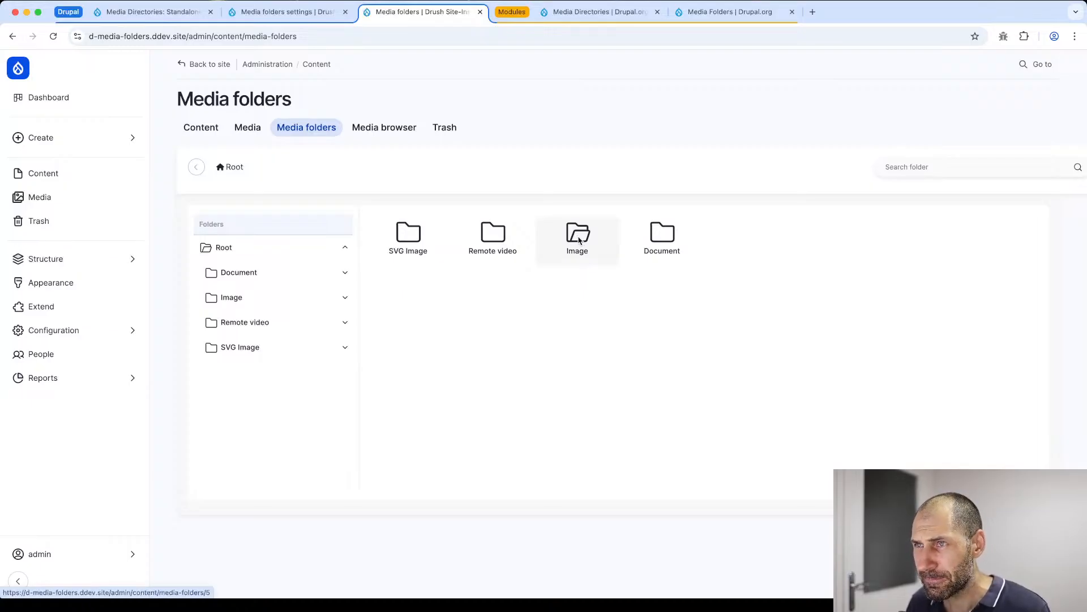
- Open the list of open issues for the Media Folders project and read through the "Alternative to jQuery" issue
left_click(733, 12)
left_click(684, 368)
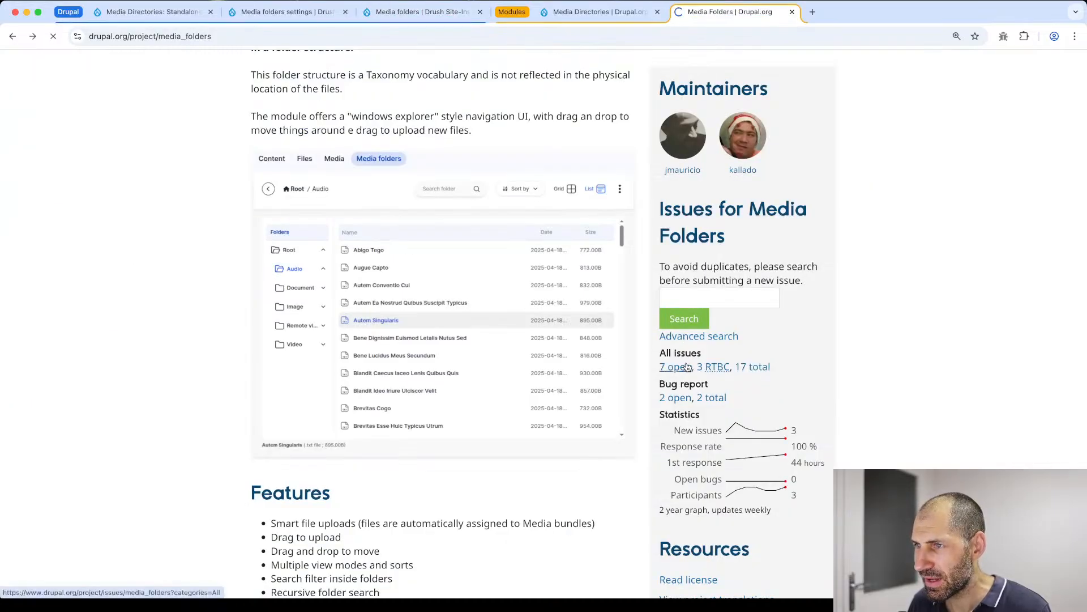
scroll(471, 398, "down", 3)
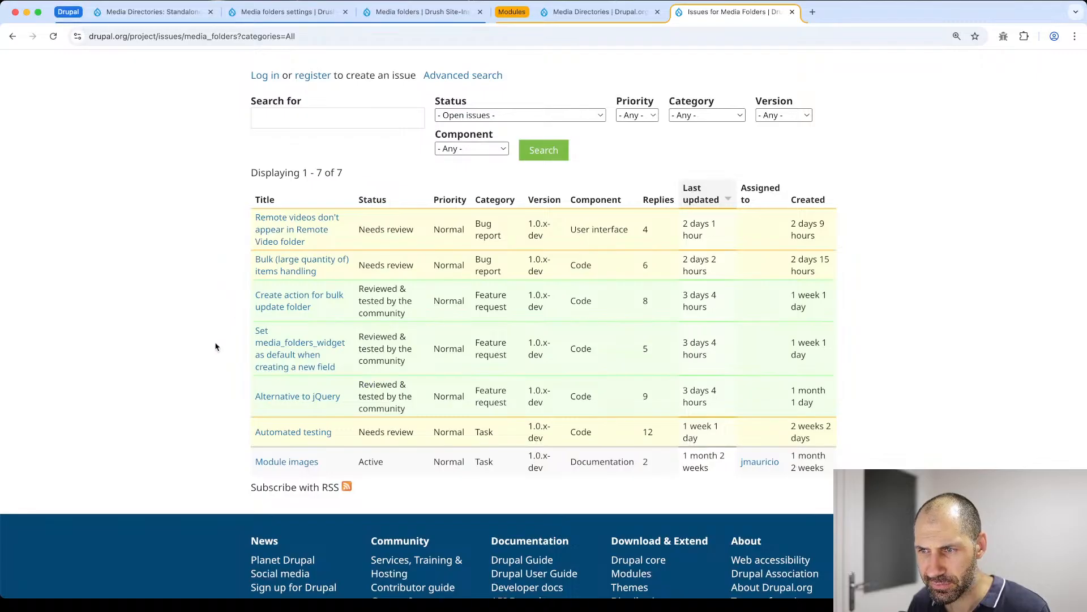
left_click(313, 400)
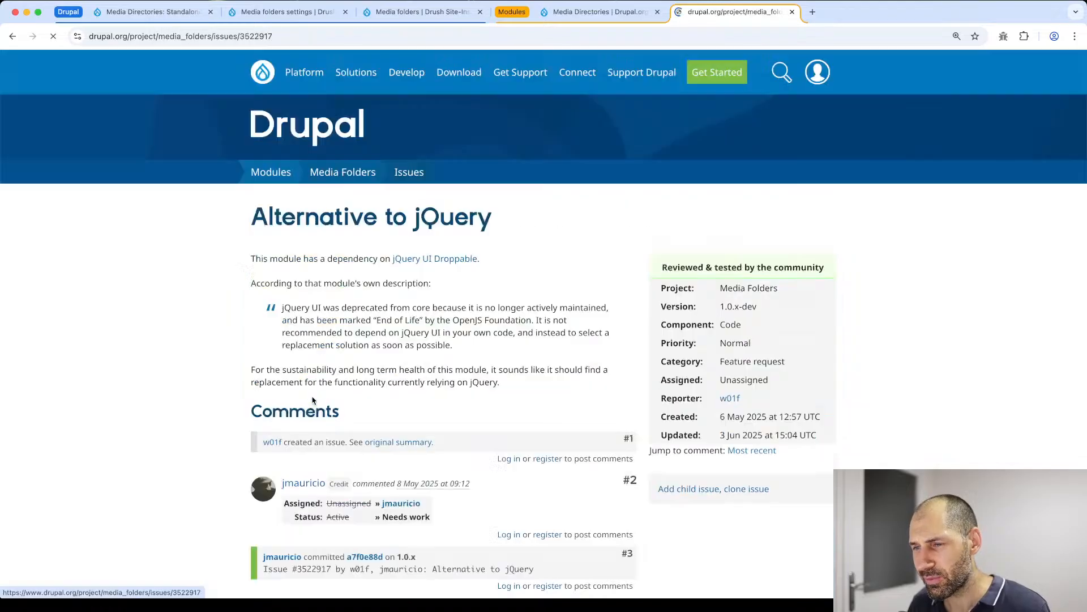
scroll(235, 420, "down", 10)
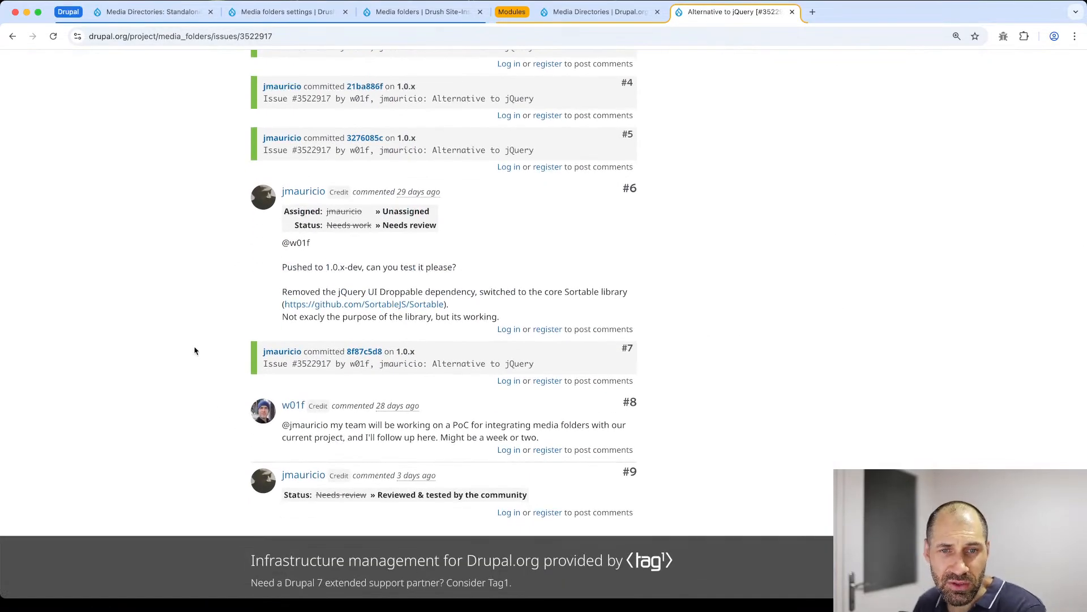
scroll(198, 357, "up", 10)
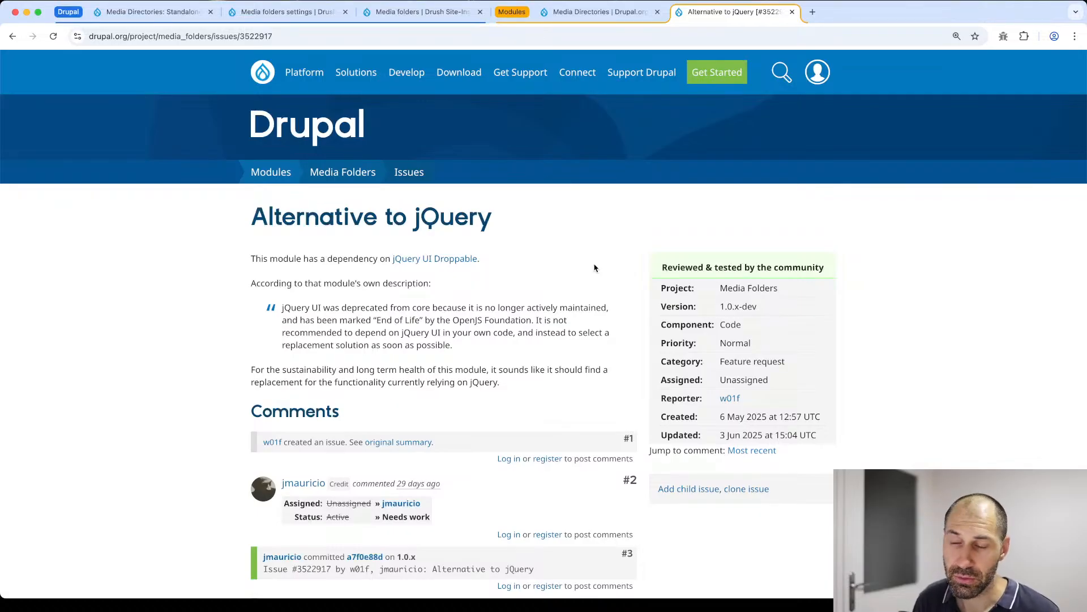
- Search the web for "drupal ui suite" in a new browser tab
key("ctrl+t")
type("drupal ui sui")
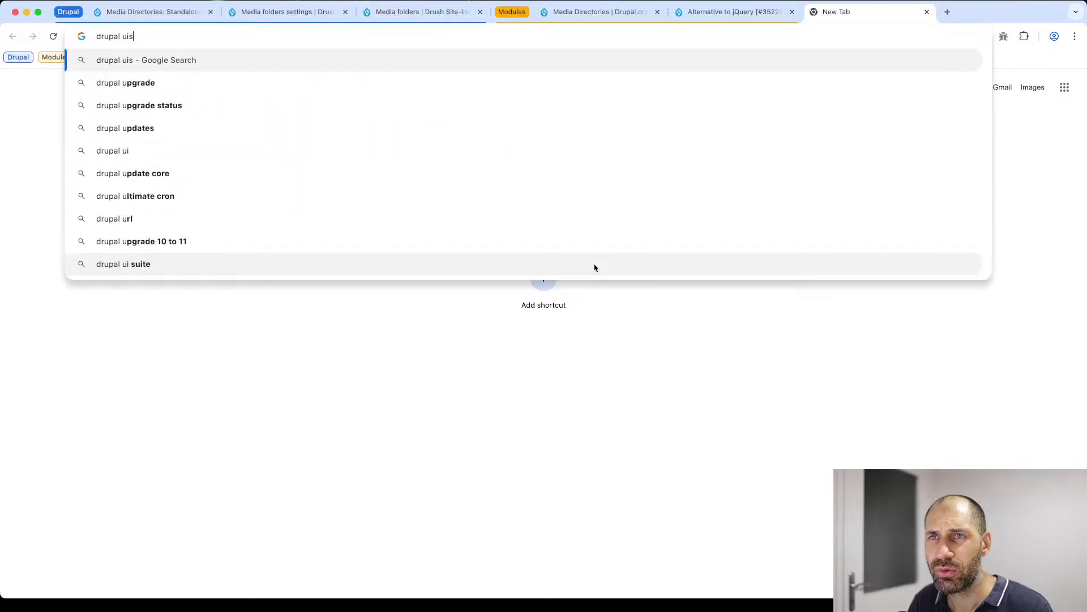
type("te")
key("Return")
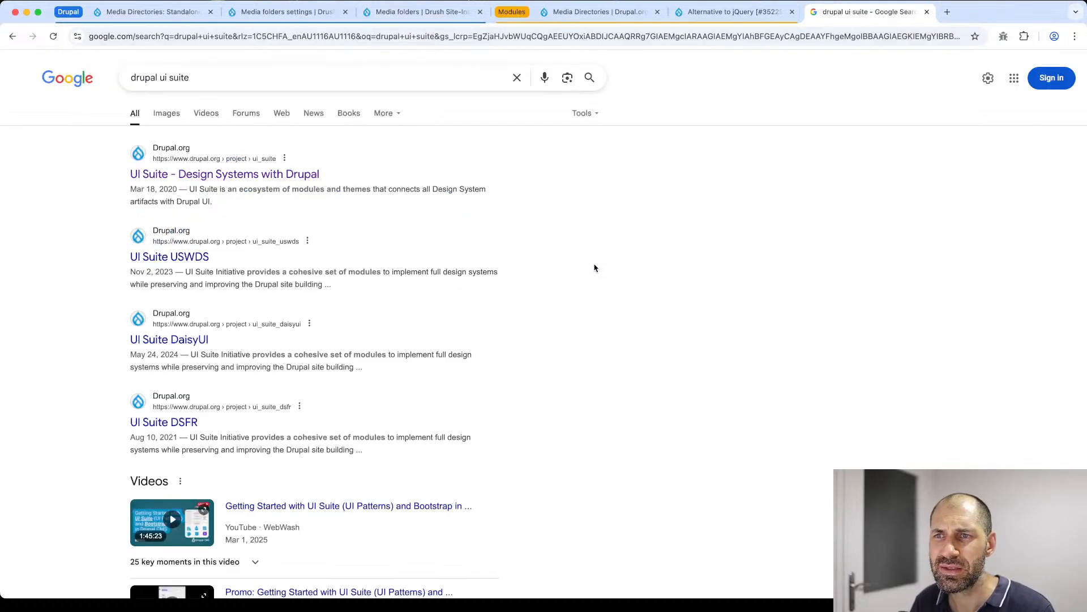
- Open the "UI Suite - Design Systems with Drupal" project page and review its ecosystem of modules
left_click(291, 172)
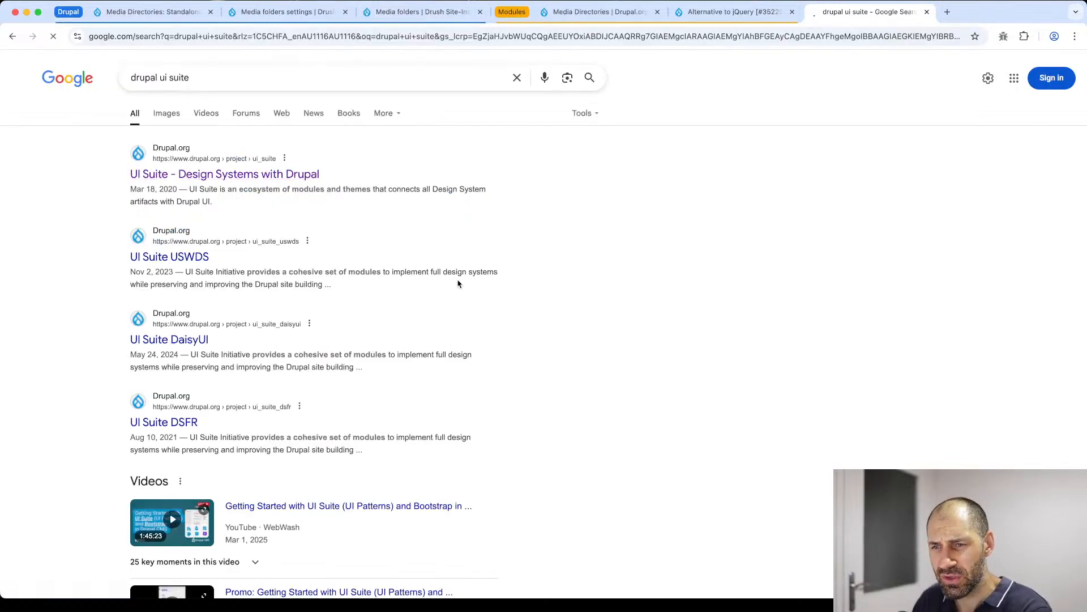
scroll(295, 343, "down", 9)
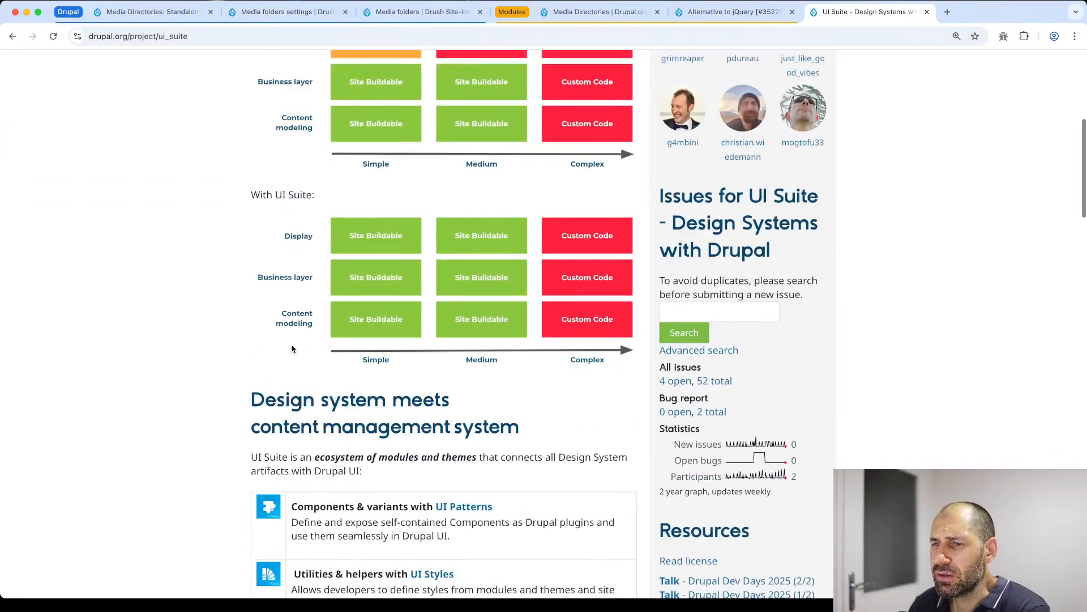
scroll(292, 344, "down", 20)
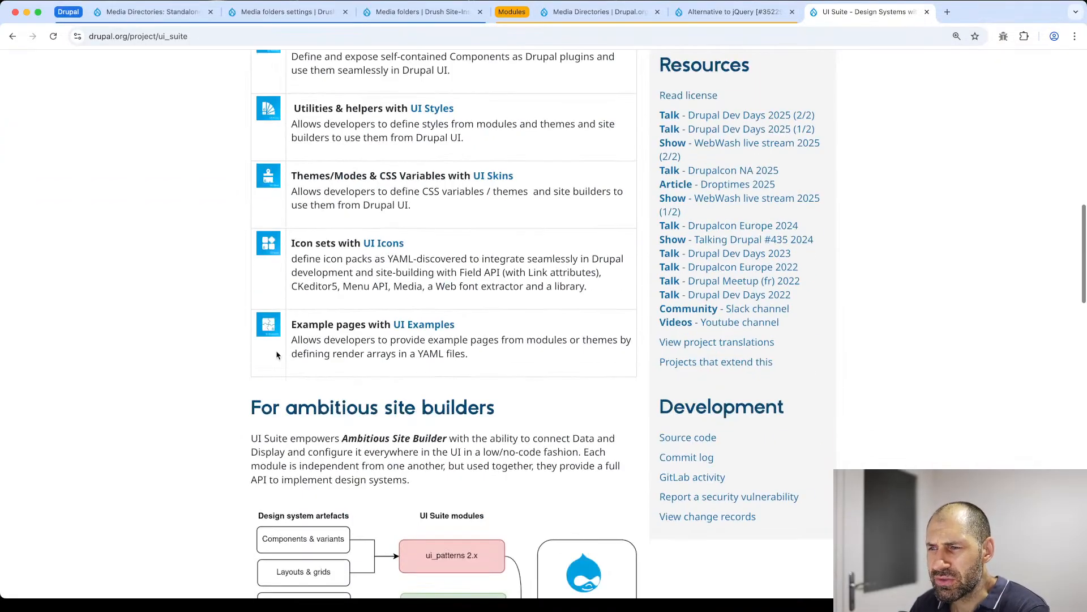
- Open the UI Suite DaisyUI project page from the UI Suite theme implementations and review its recommendation, components and style utilities
scroll(276, 357, "down", 2)
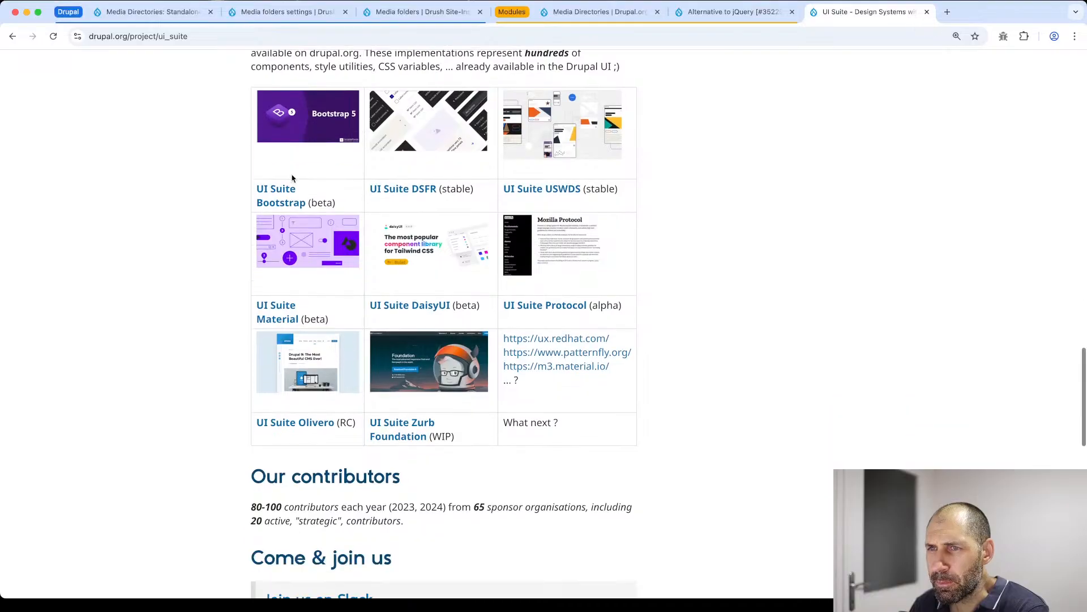
scroll(311, 395, "up", 1)
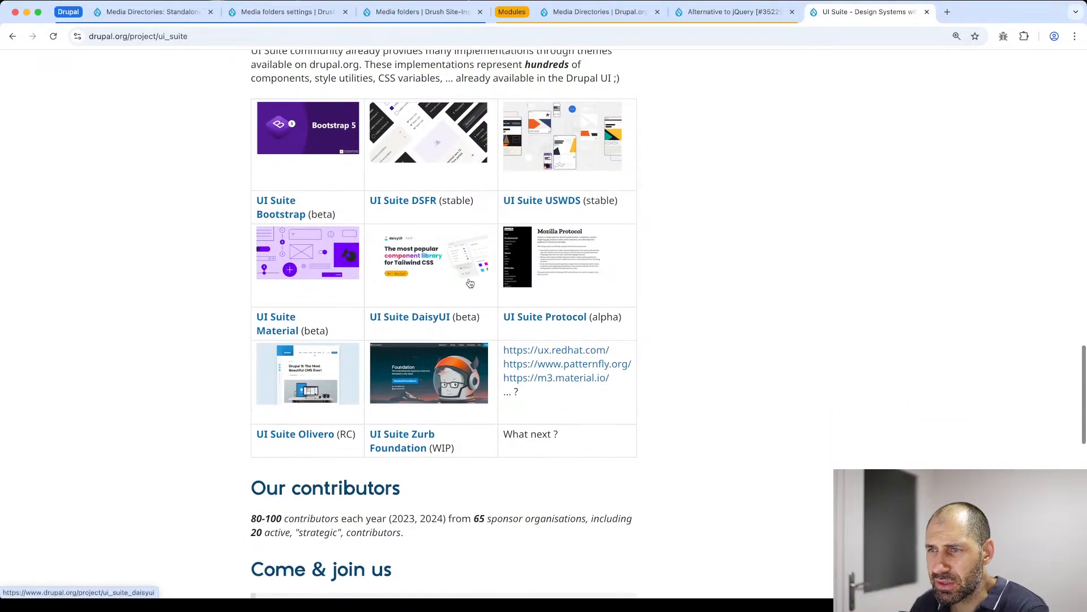
left_click(431, 318)
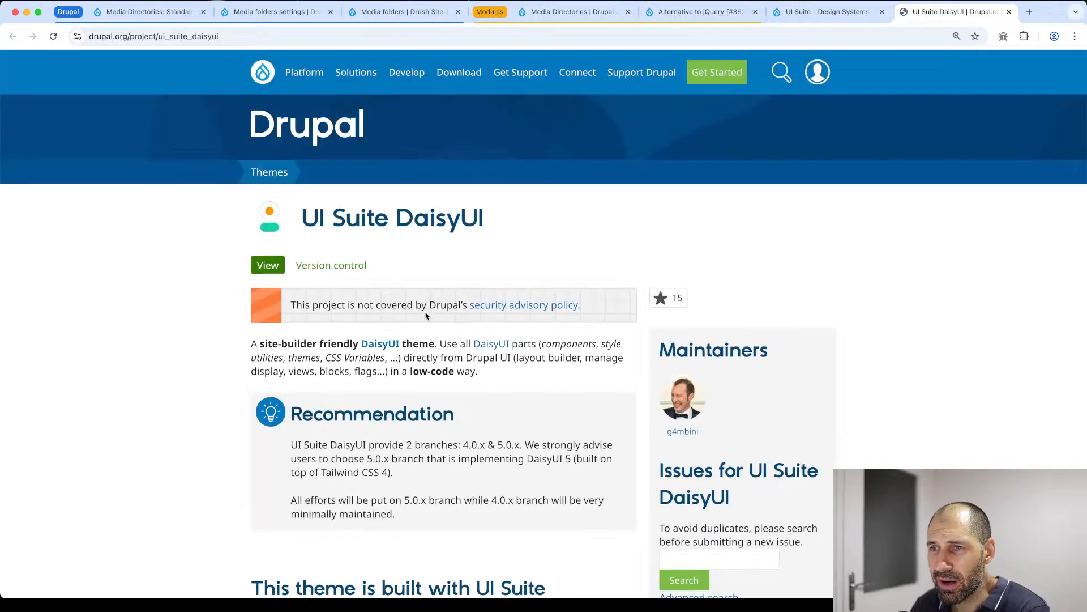
scroll(426, 315, "down", 4)
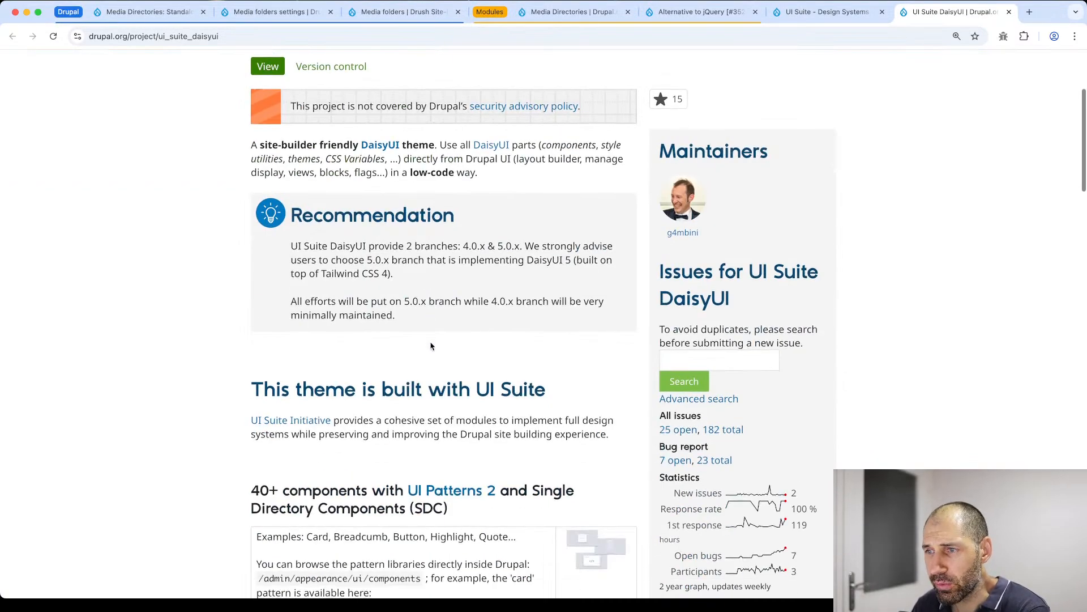
scroll(432, 275, "down", 3)
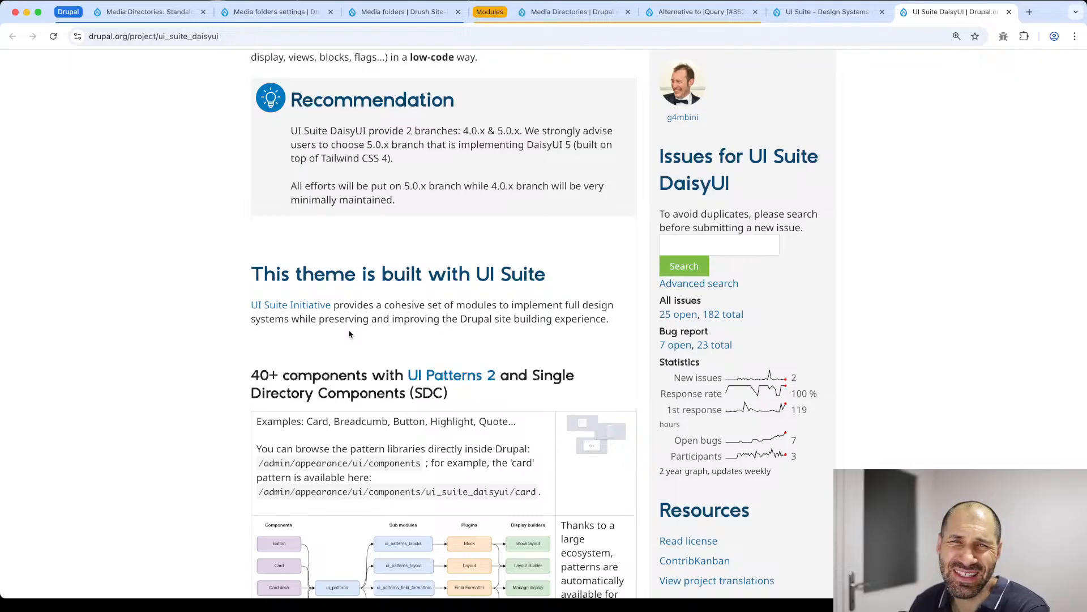
scroll(348, 335, "down", 1)
scroll(340, 340, "down", 10)
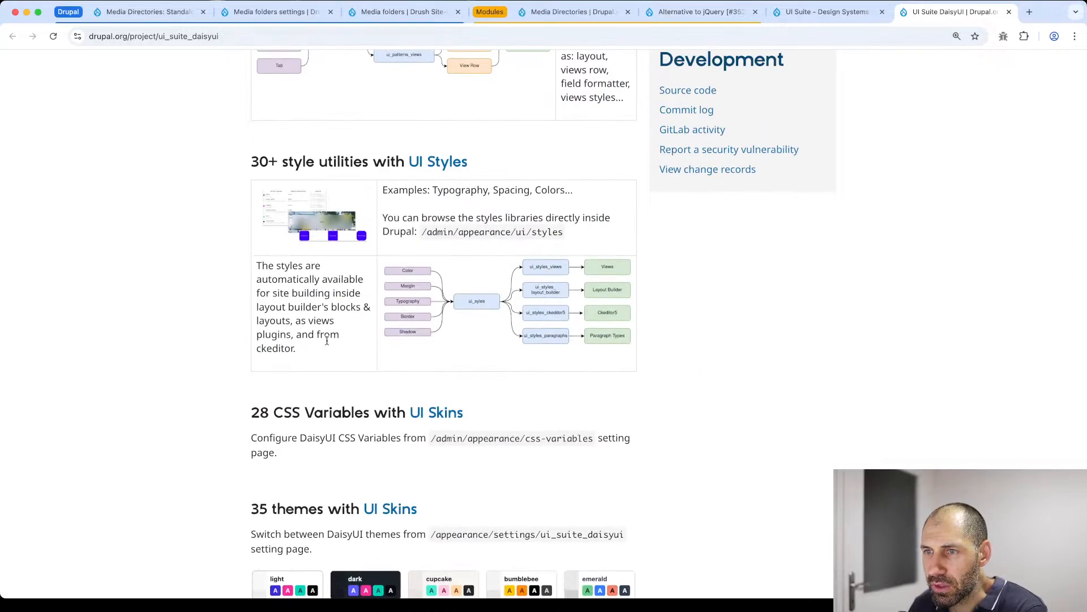
scroll(327, 340, "up", 10)
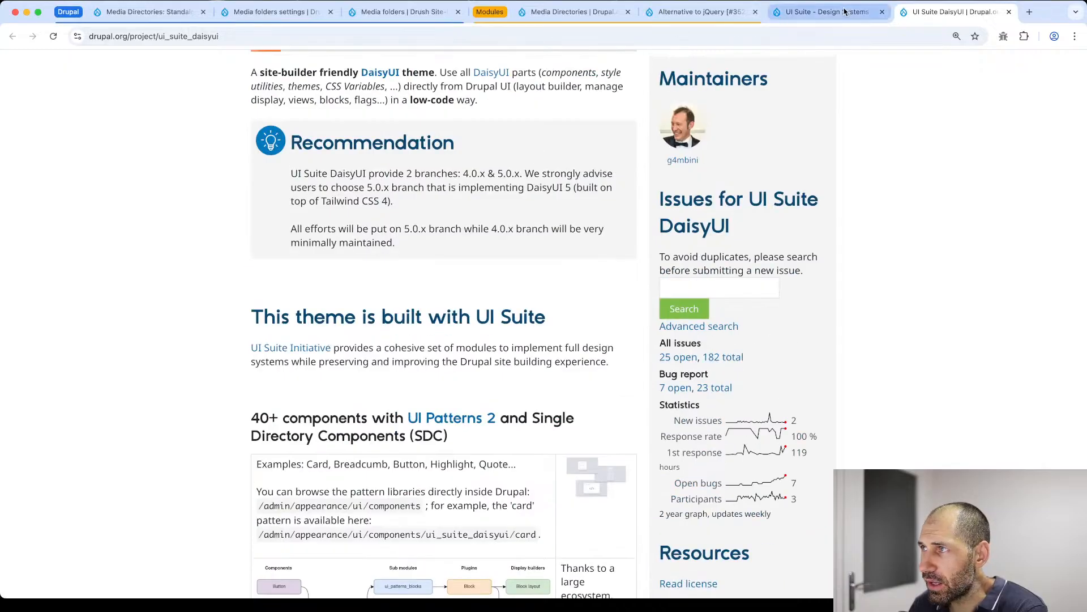
- Return from the UI Suite project page to the "drupal ui suite" search results and look through the listed projects and videos
left_click(784, 12)
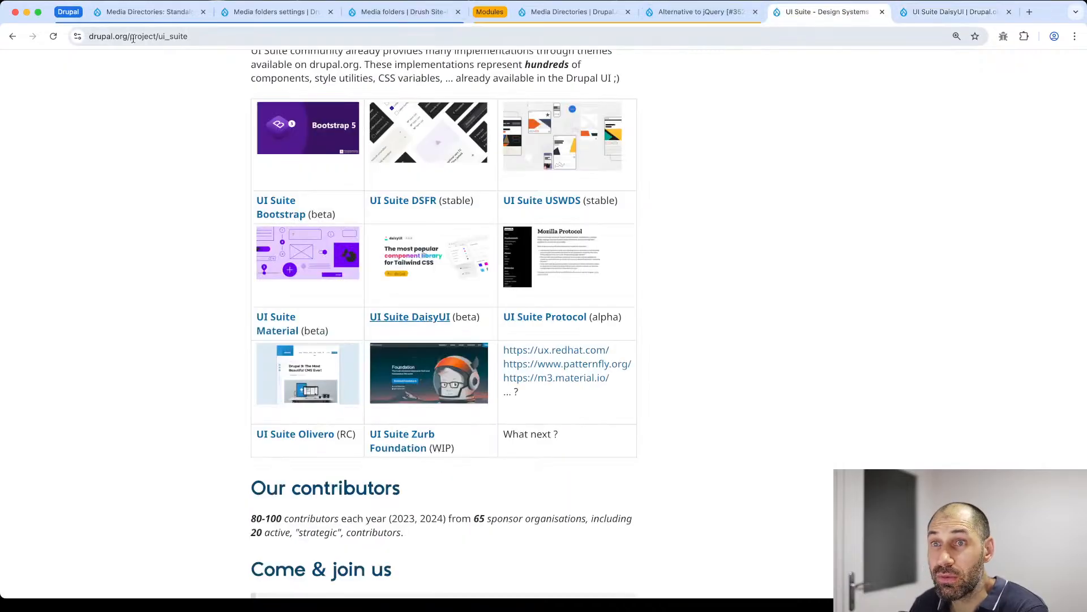
left_click(12, 38)
scroll(121, 283, "down", 4)
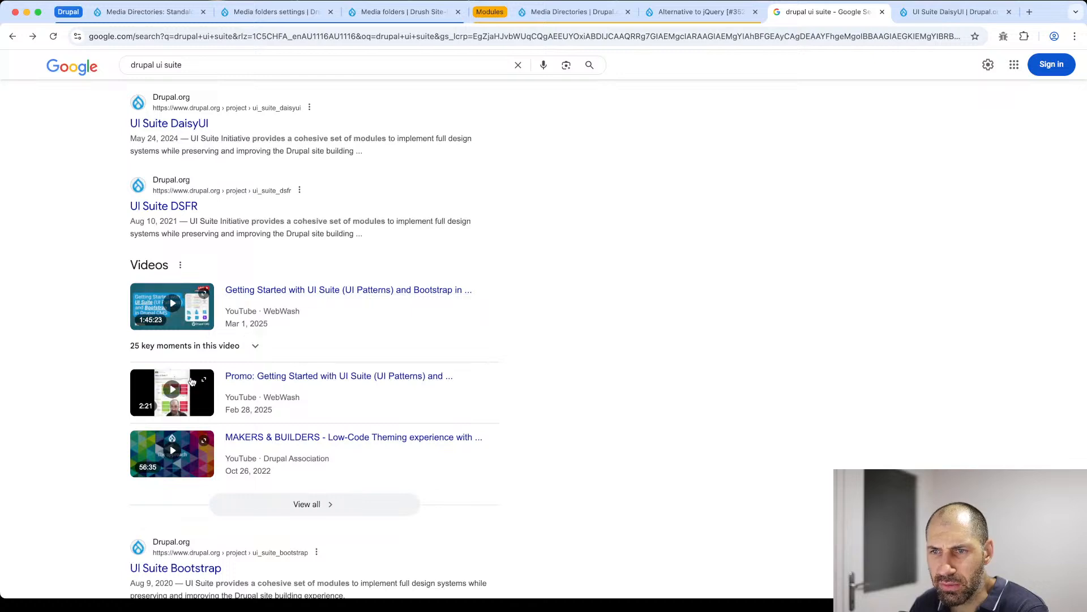
scroll(333, 297, "up", 4)
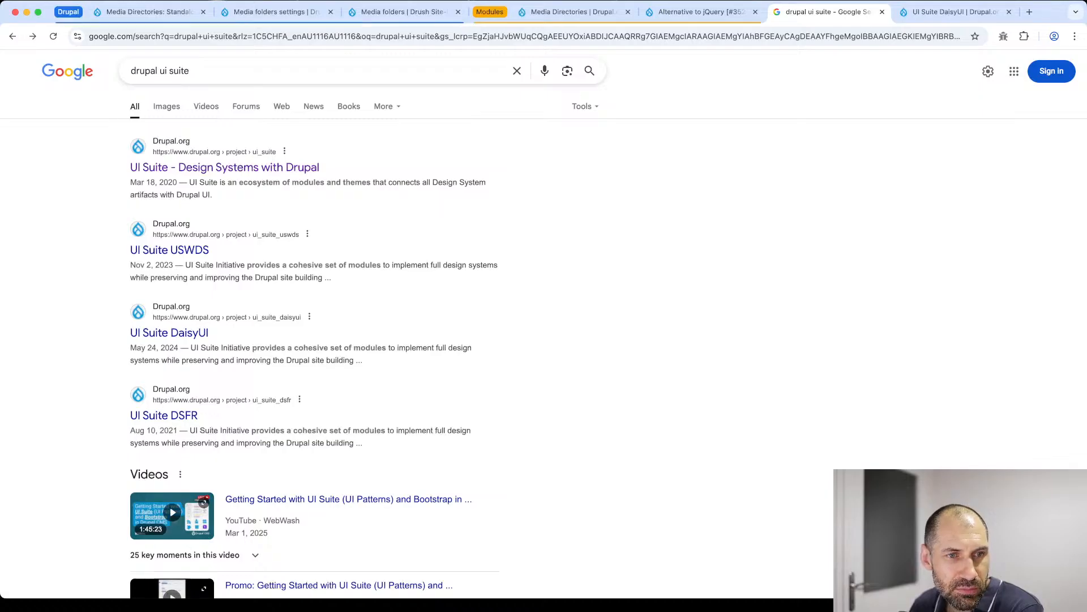
- Switch back to the Media Directories project page and close the "drupal ui suite" search and UI Suite DaisyUI tabs
left_click(577, 16)
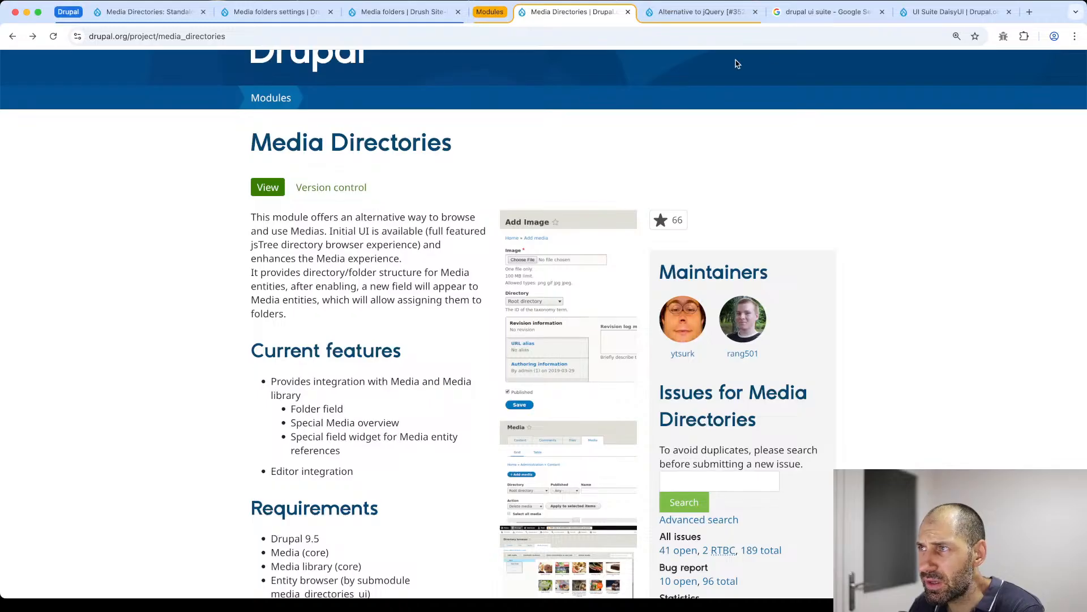
left_click(882, 12)
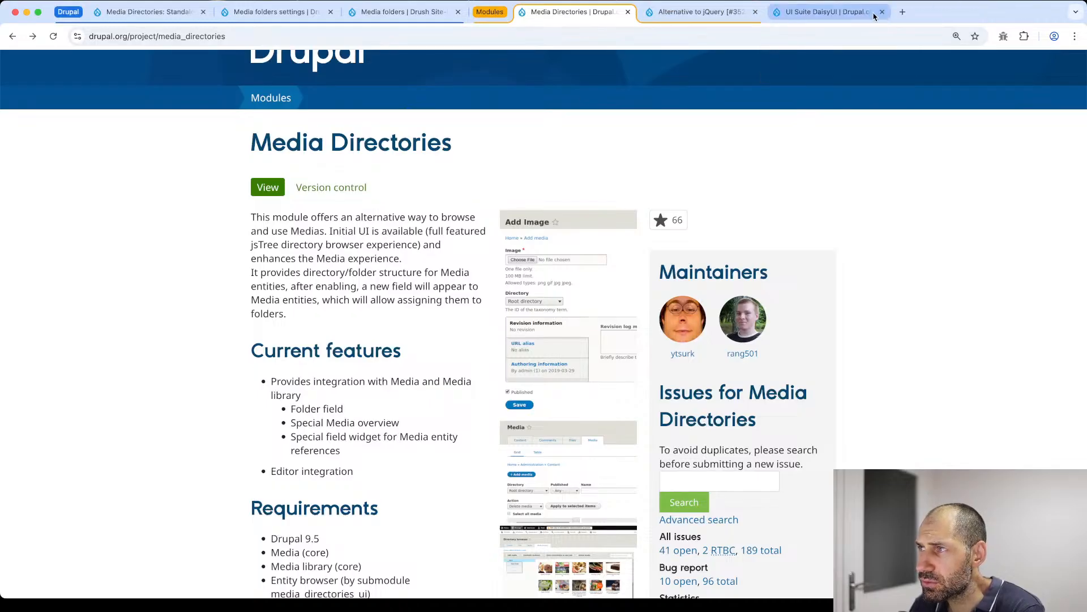
left_click(882, 12)
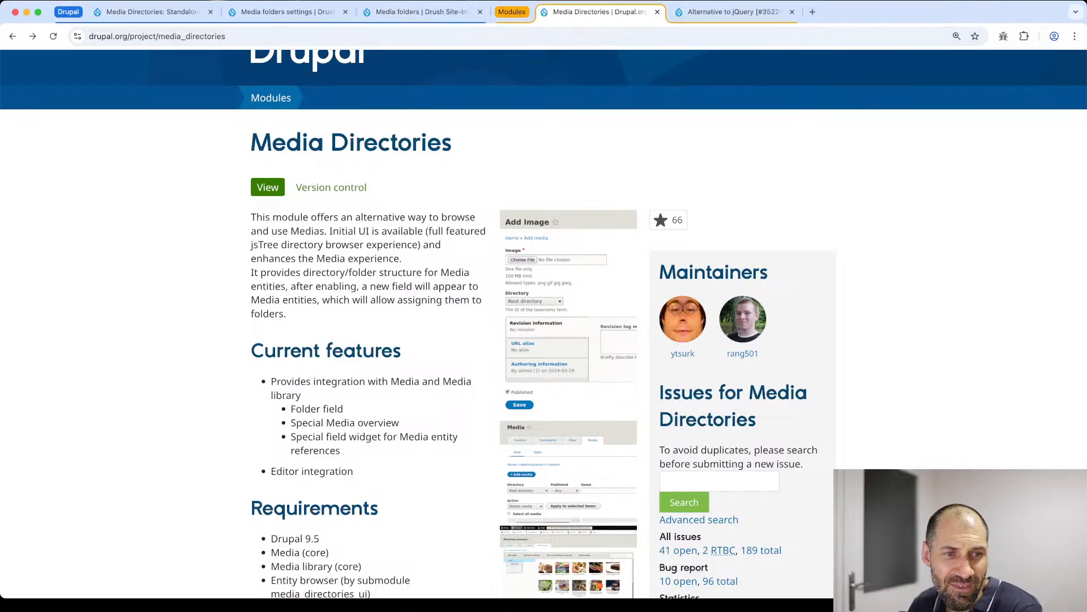
key("super+Tab")
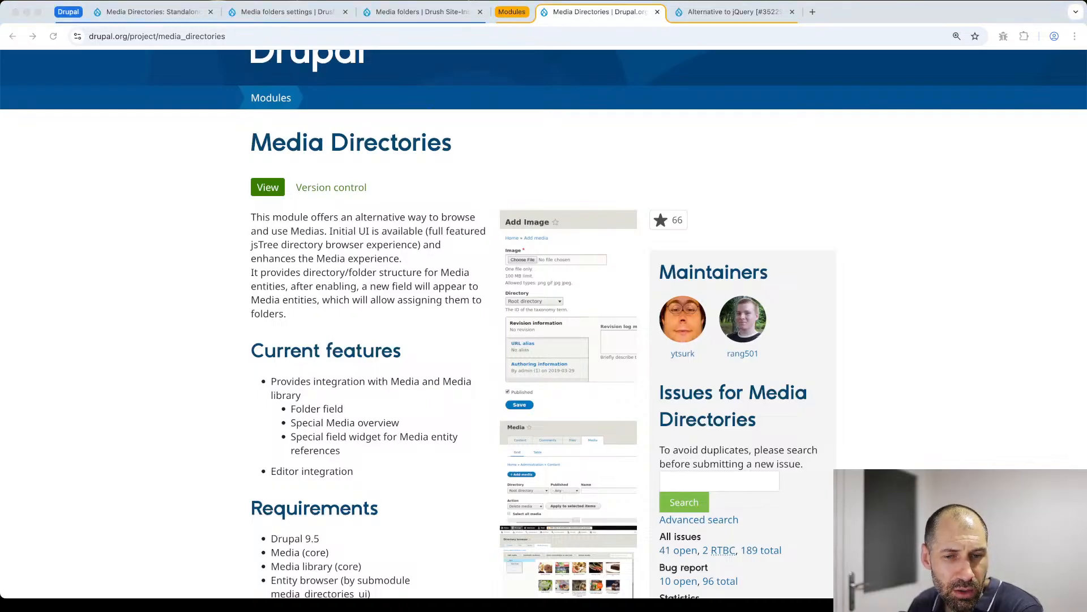